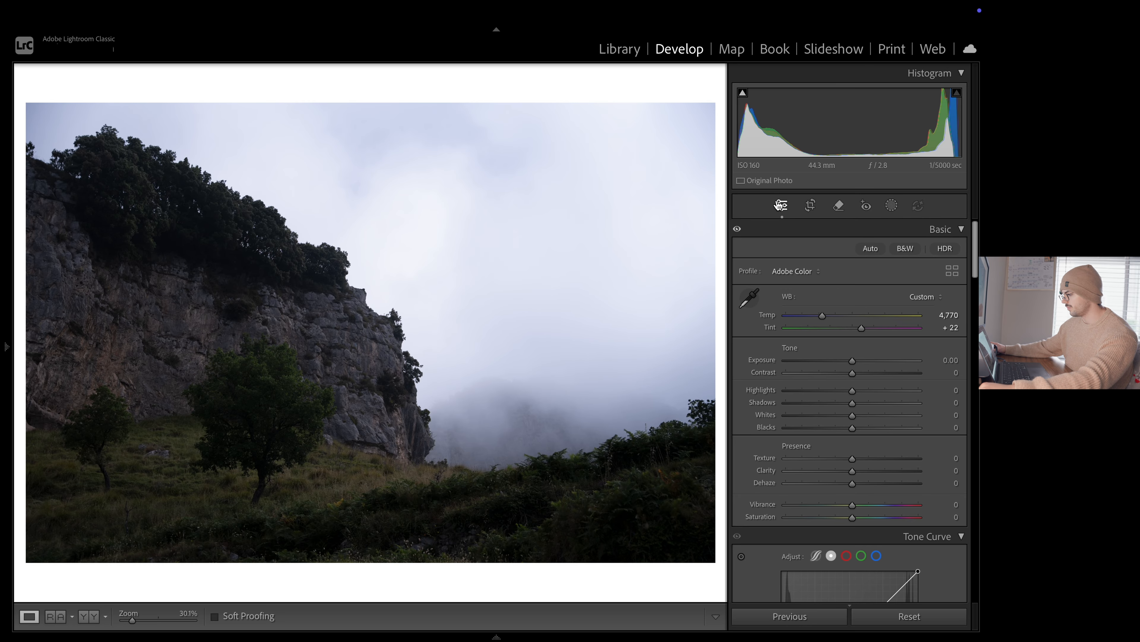
Set the photo's Exposure to +0.65, Highlights to −22 and Shadows to +24
left_click_drag(855, 362, 858, 363)
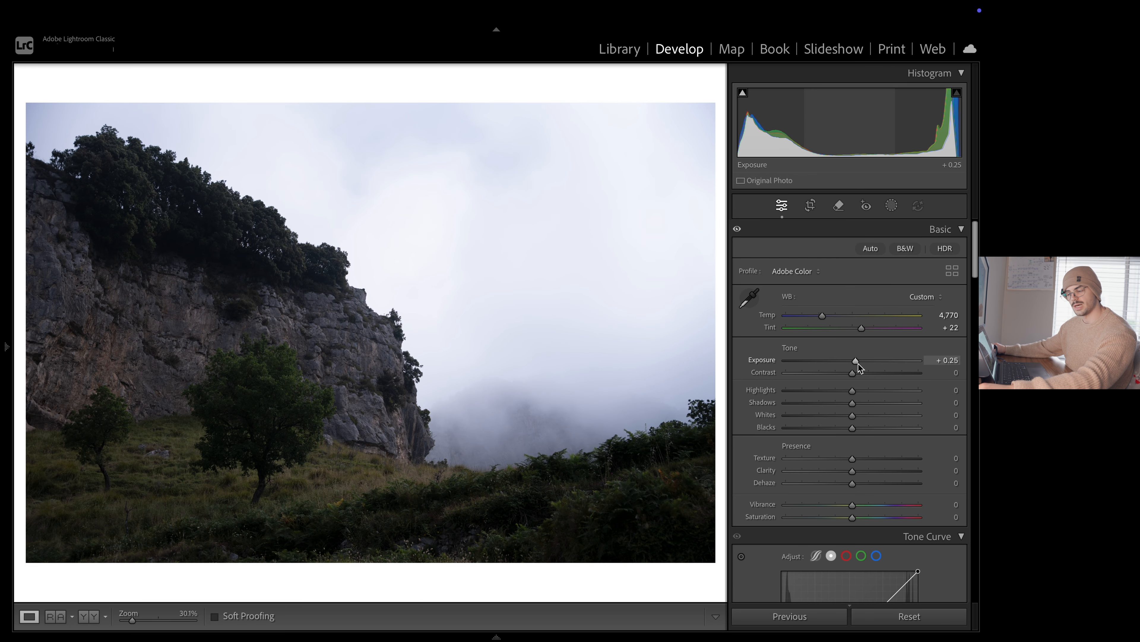
left_click_drag(858, 363, 860, 364)
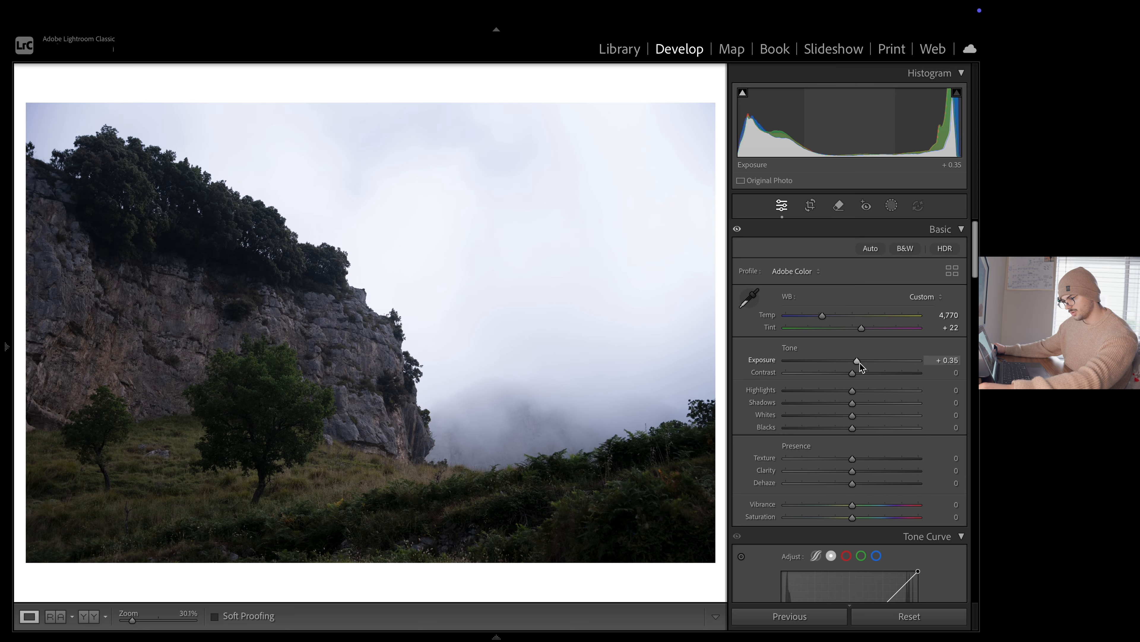
left_click_drag(860, 363, 863, 359)
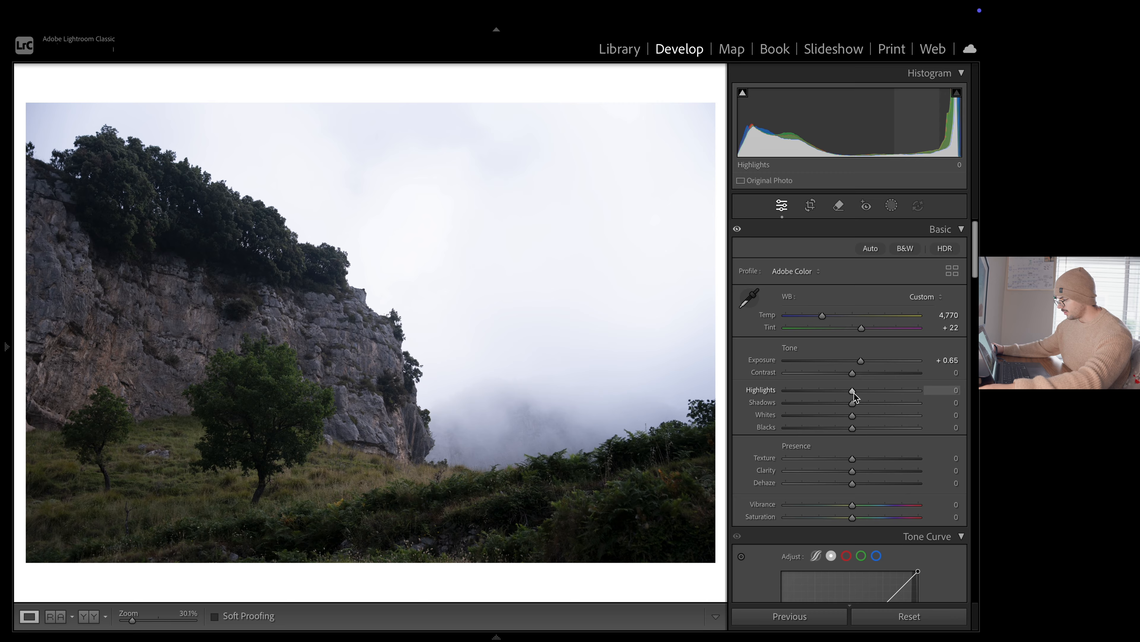
mouse_move(853, 392)
left_mouse_down()
mouse_move(832, 392)
mouse_move(870, 404)
left_mouse_up()
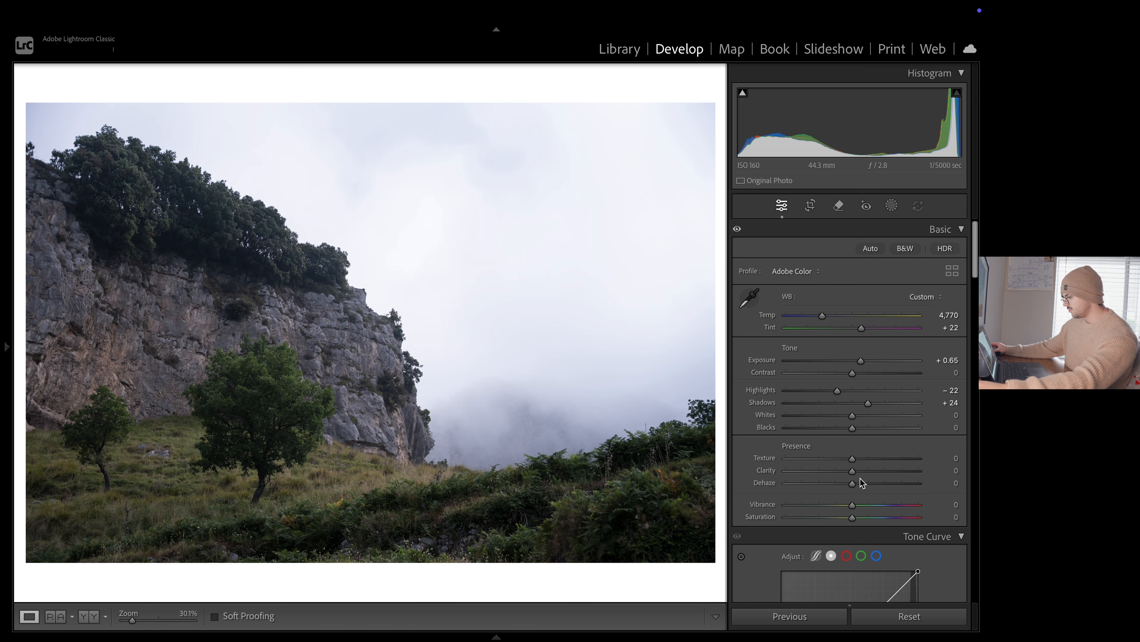
Try strong positive and negative Clarity on the photo, and settle on a Clarity of −20
mouse_move(864, 474)
left_mouse_down()
mouse_move(887, 475)
mouse_move(865, 475)
left_mouse_up()
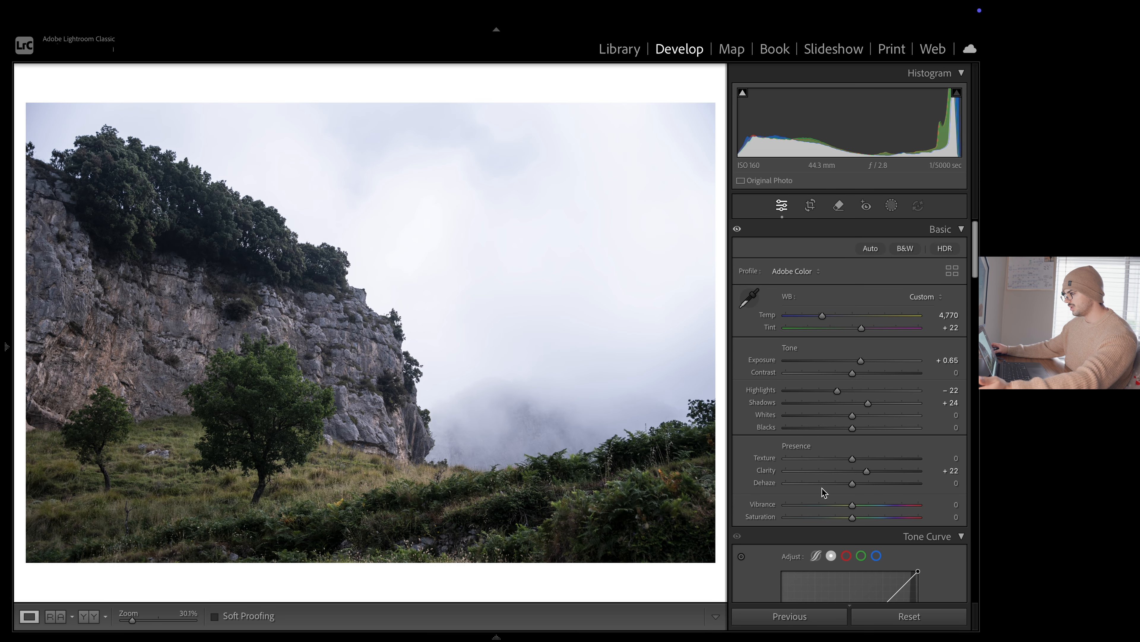
left_click_drag(864, 474, 772, 486)
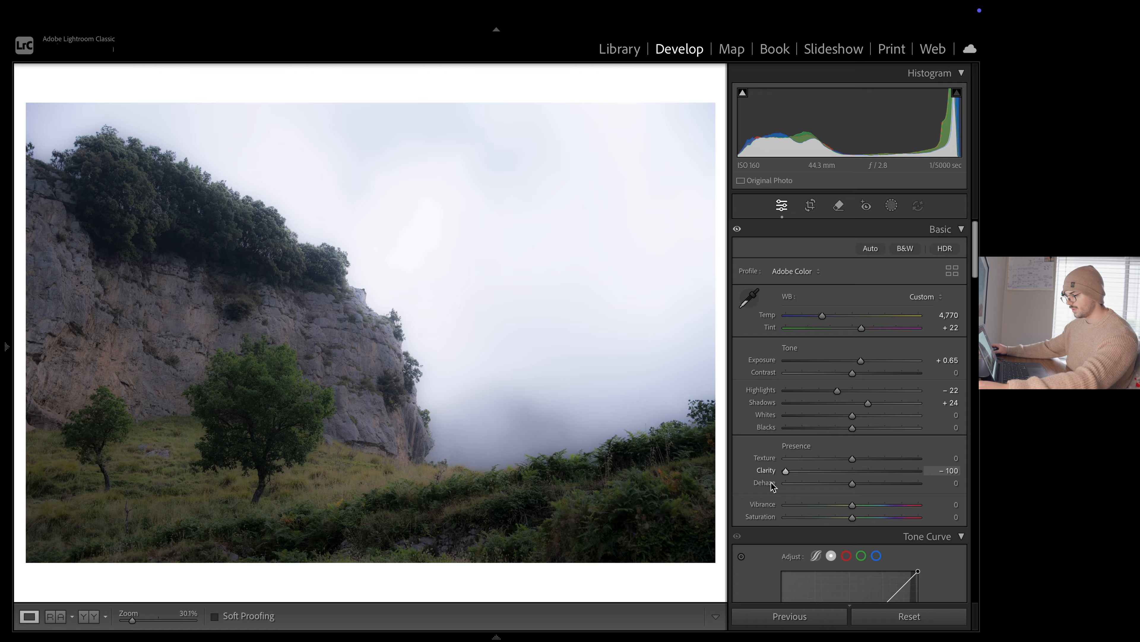
left_click_drag(798, 473, 833, 473)
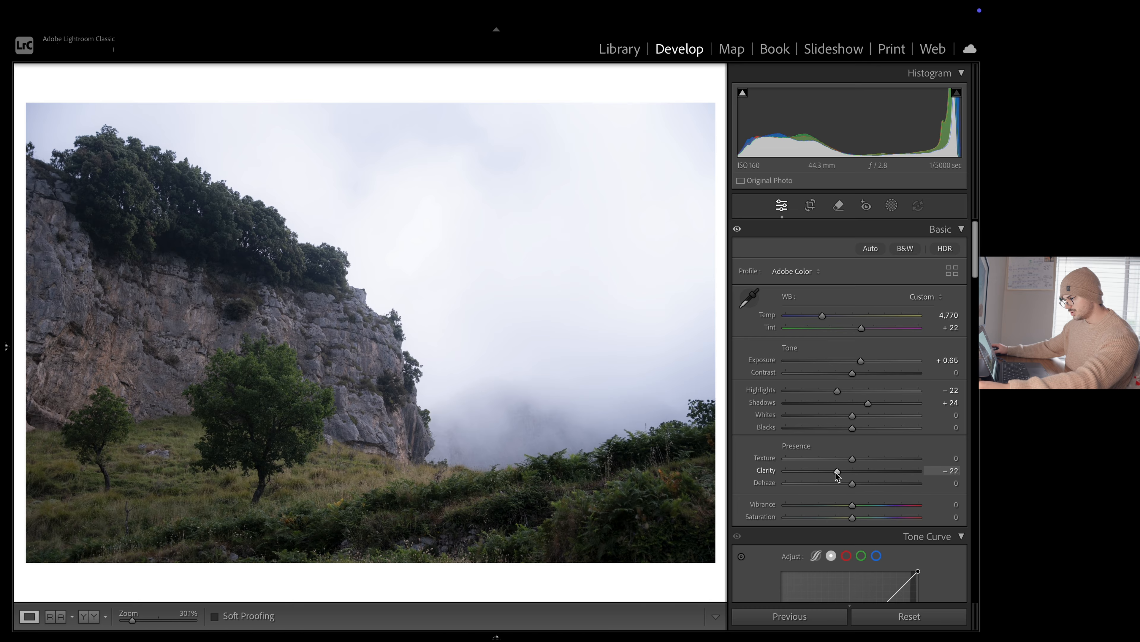
mouse_move(837, 474)
left_mouse_down()
mouse_move(849, 476)
mouse_move(838, 471)
left_mouse_up()
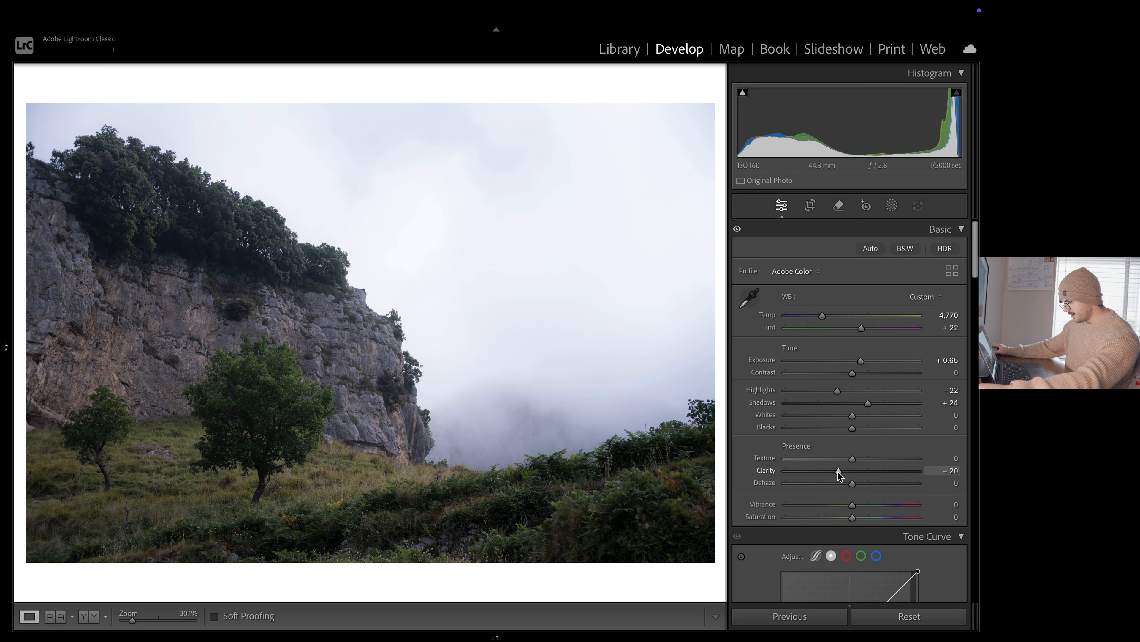
Set Texture to +9 and check the detail on the large tree up close
left_click(255, 382)
left_click(375, 434)
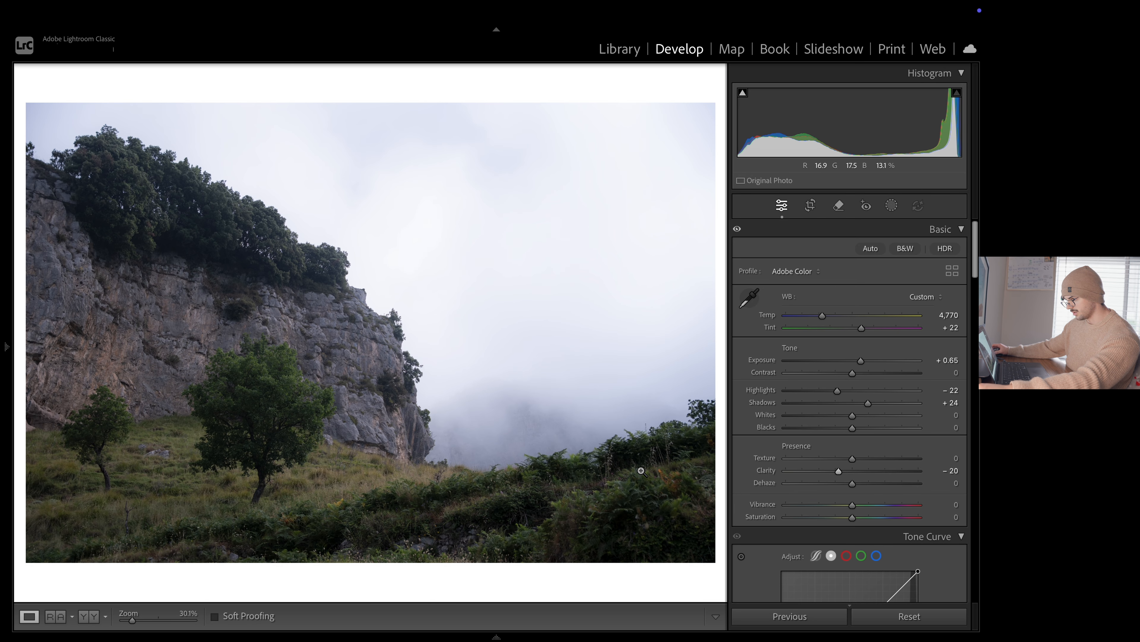
left_click_drag(853, 459, 858, 460)
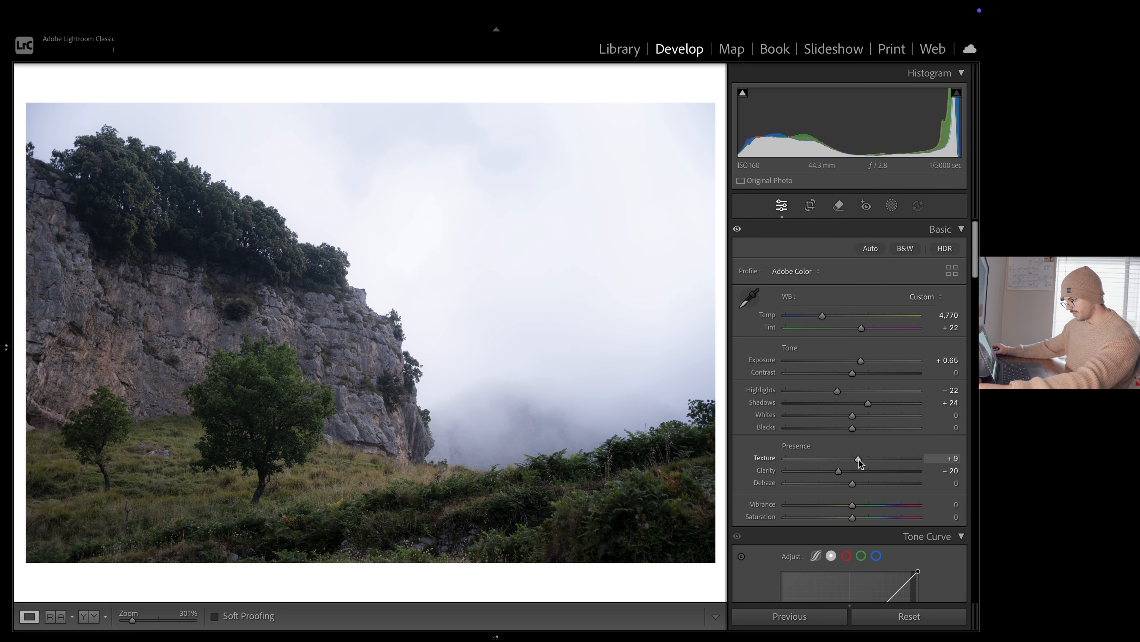
left_click(256, 391)
left_click(282, 368)
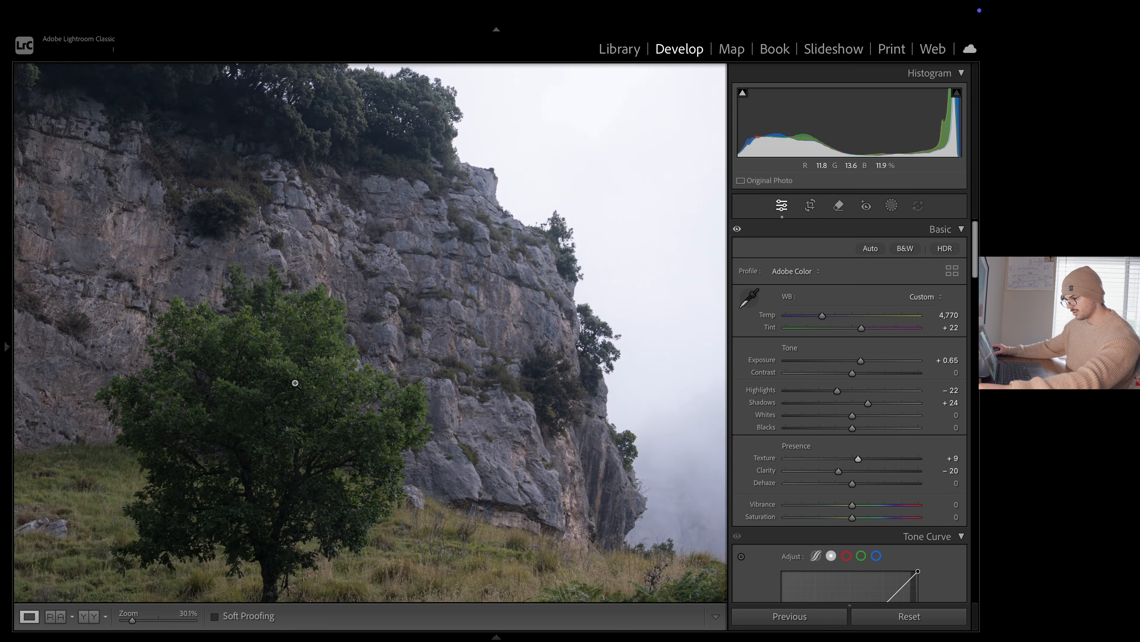
Preview the photo in black and white and return it to colour
scroll(814, 400, "down", 2)
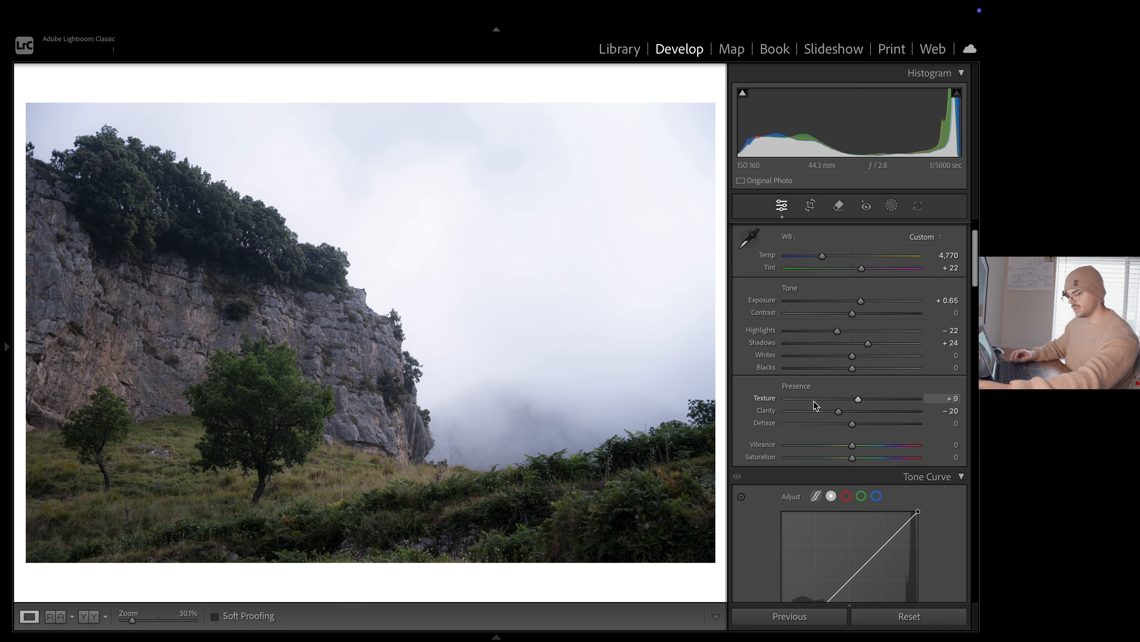
scroll(832, 410, "down", 1)
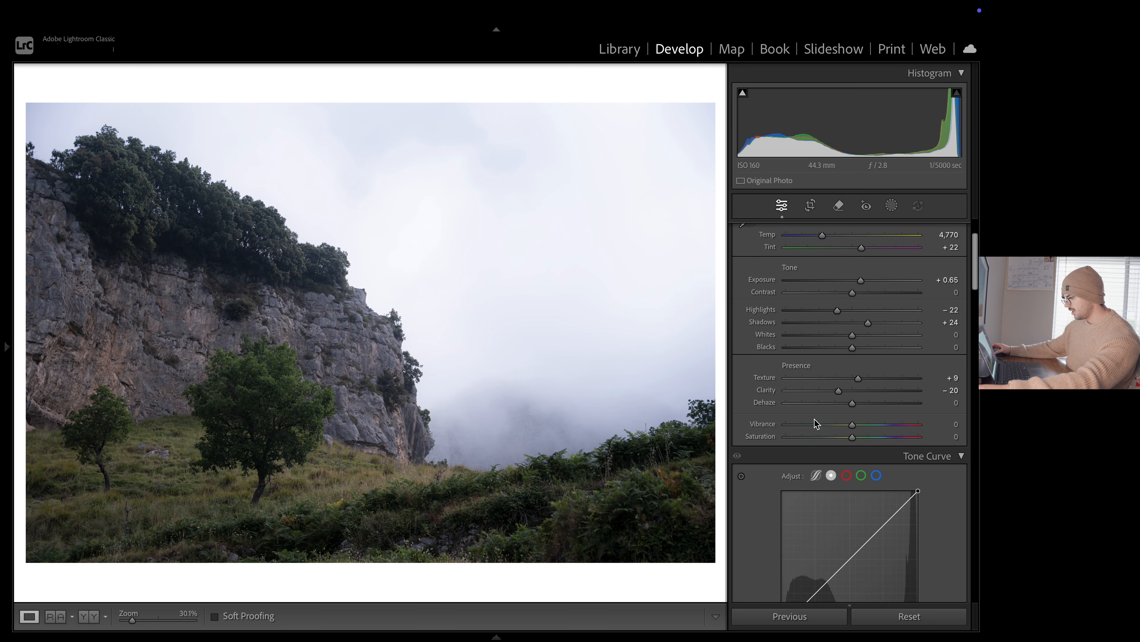
scroll(814, 418, "down", 3)
scroll(813, 417, "up", 6)
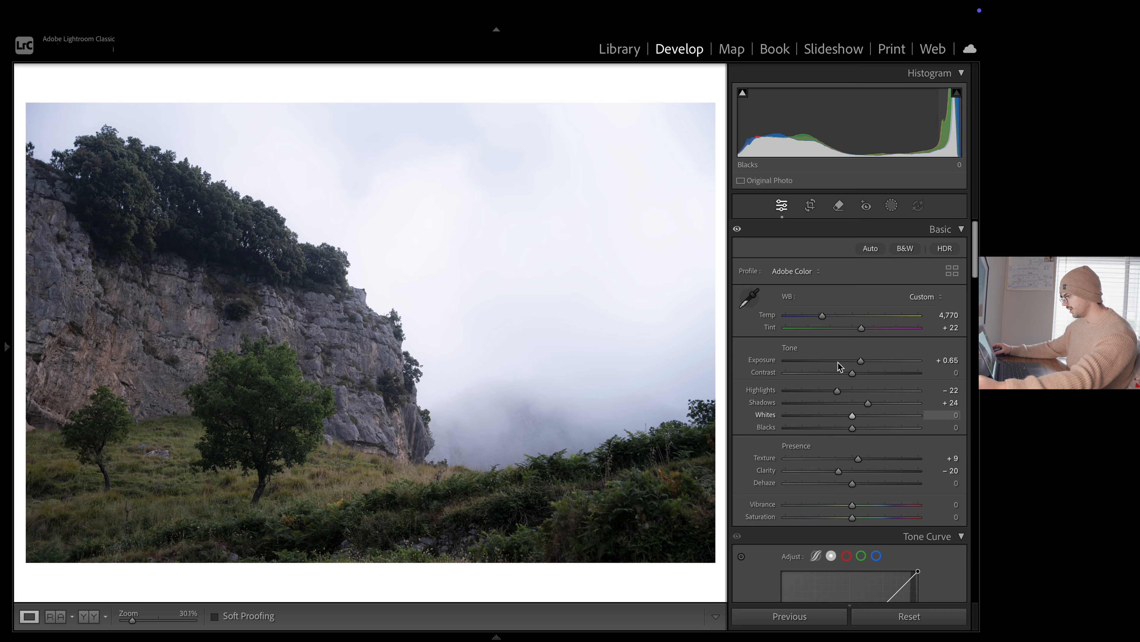
left_click(905, 249)
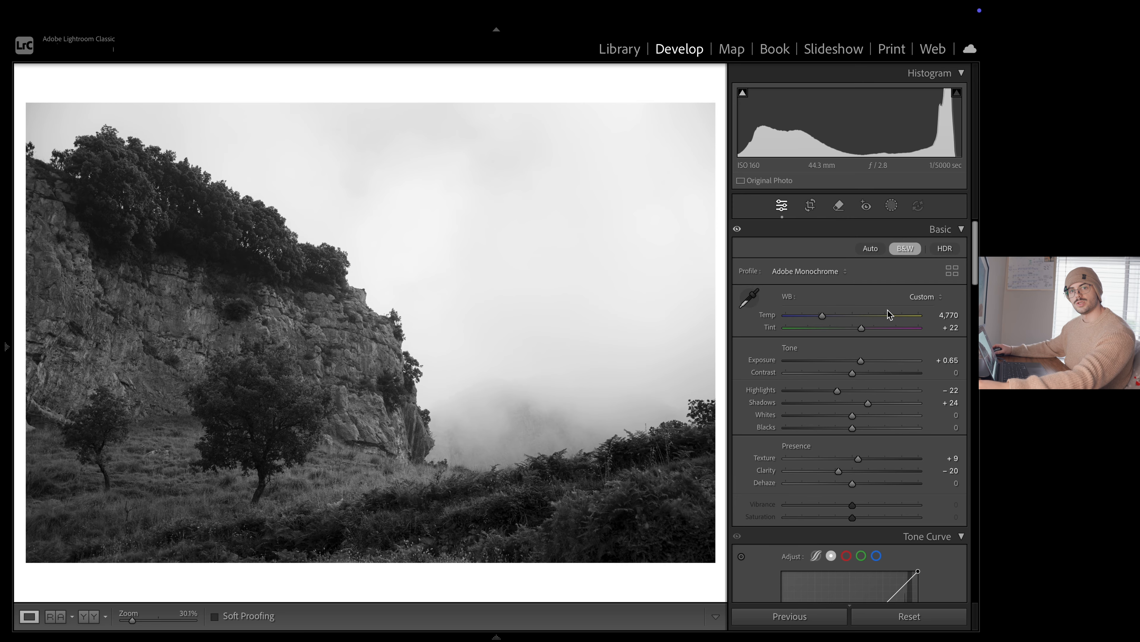
scroll(890, 321, "down", 5)
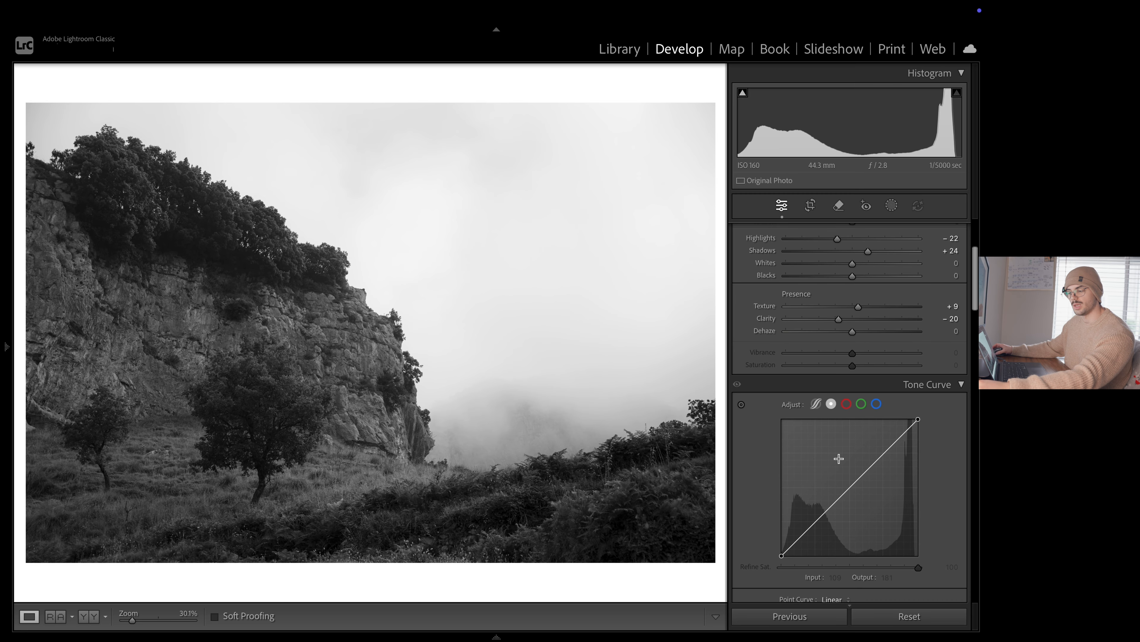
scroll(838, 461, "up", 5)
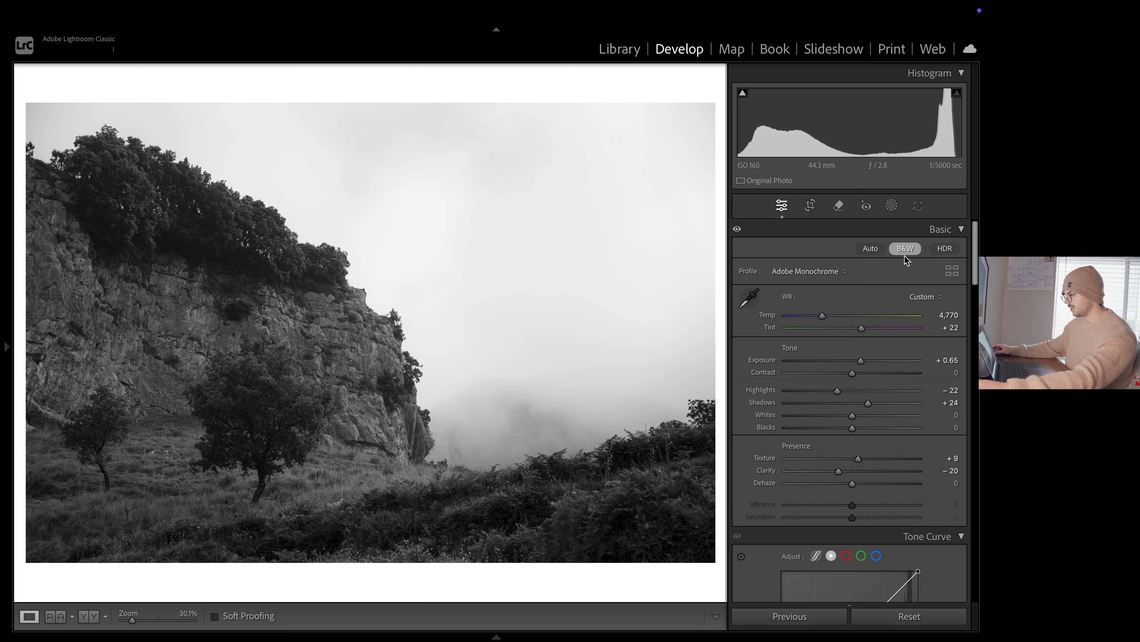
left_click(904, 250)
scroll(851, 487, "down", 7)
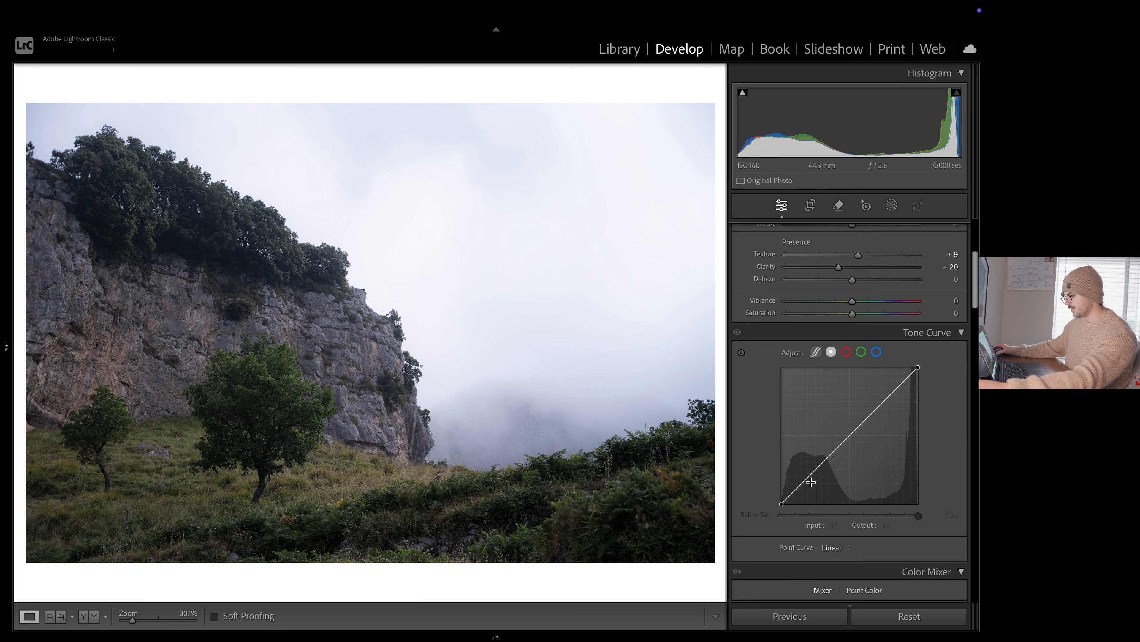
left_click_drag(811, 482, 816, 475)
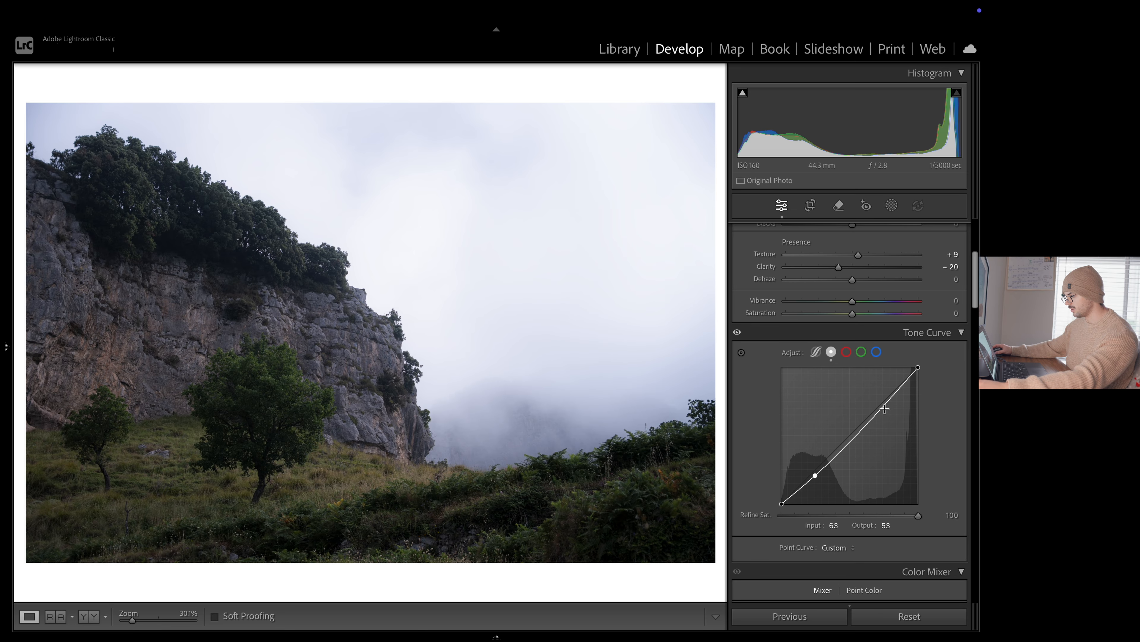
left_click_drag(884, 408, 874, 401)
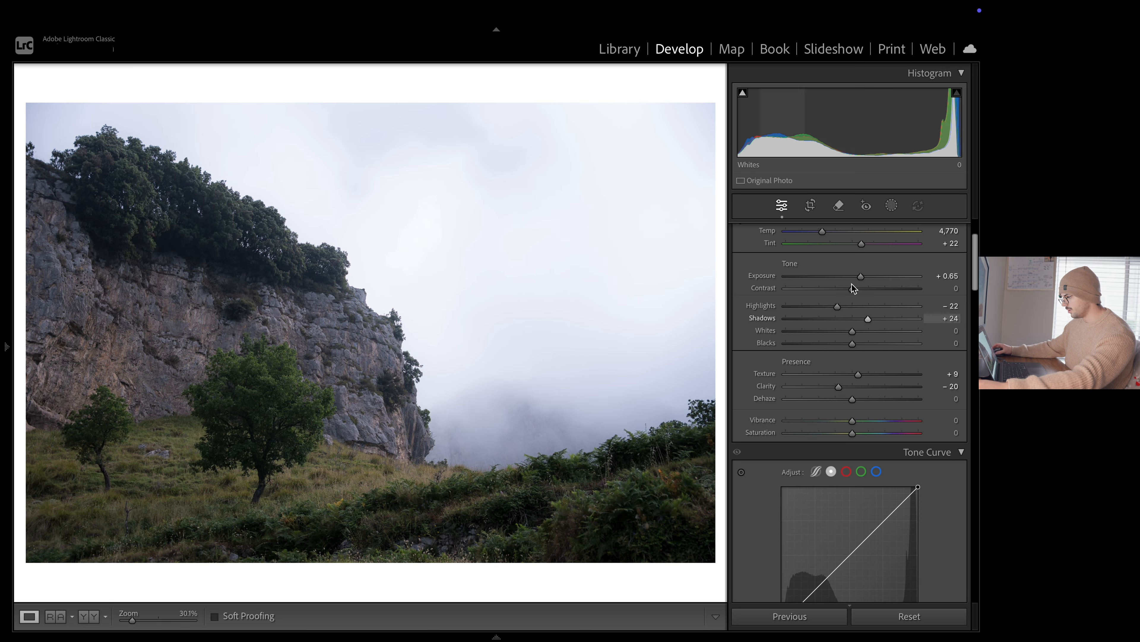
Convert the photo to black and white and add shadow, midtone and highlight points along the straight tone curve
scroll(853, 287, "up", 4)
left_click(903, 248)
scroll(838, 330, "down", 5)
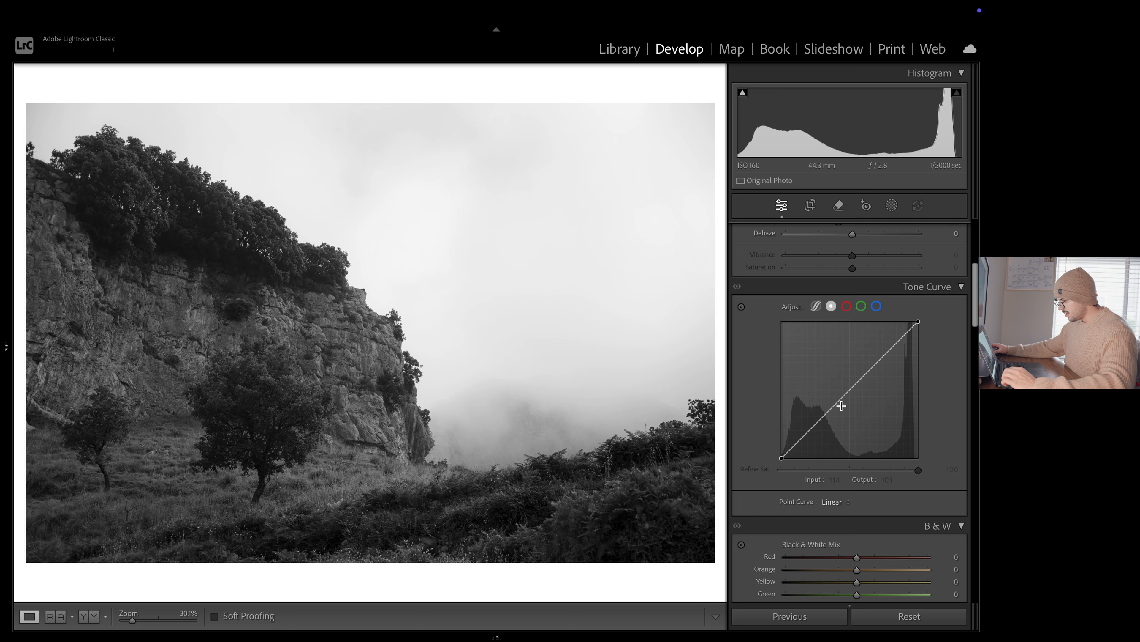
left_click(815, 424)
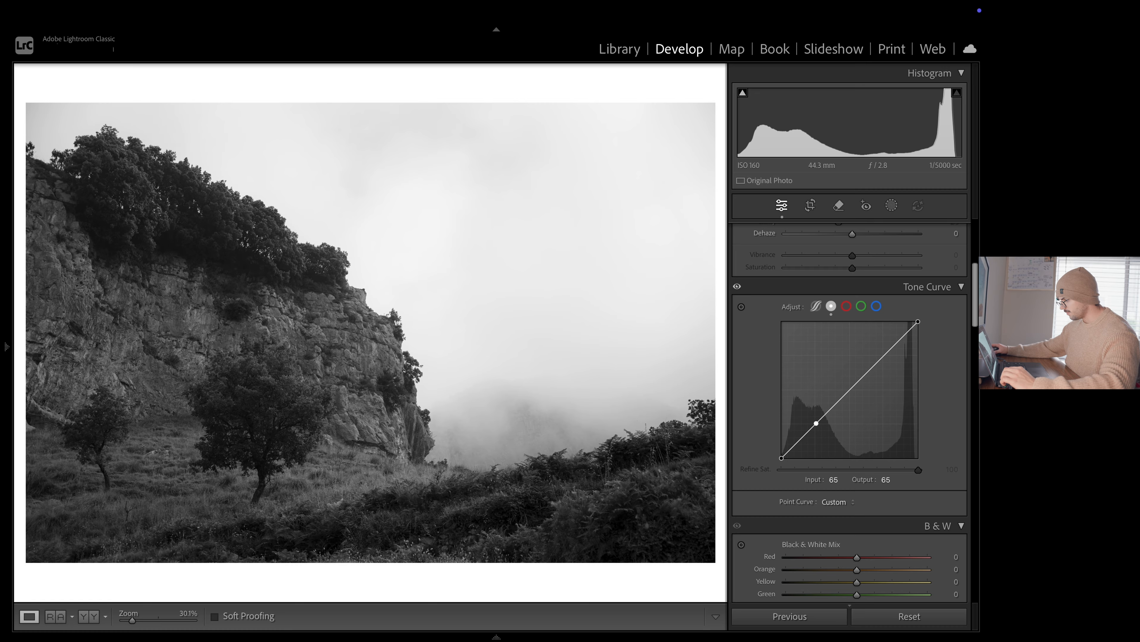
left_click(851, 389)
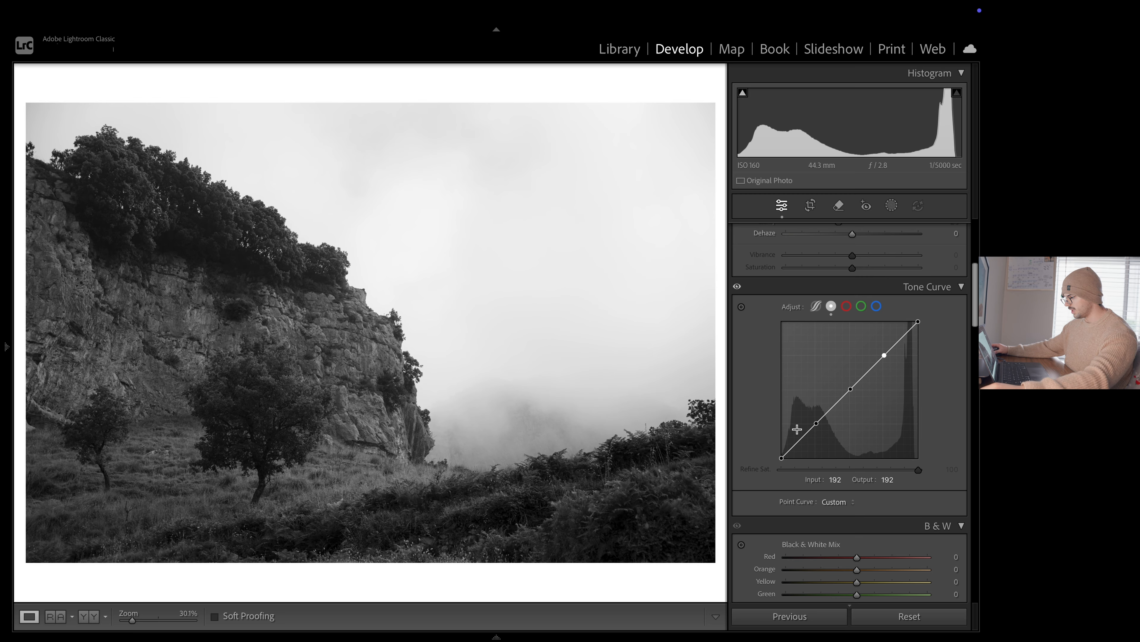
left_click(887, 354)
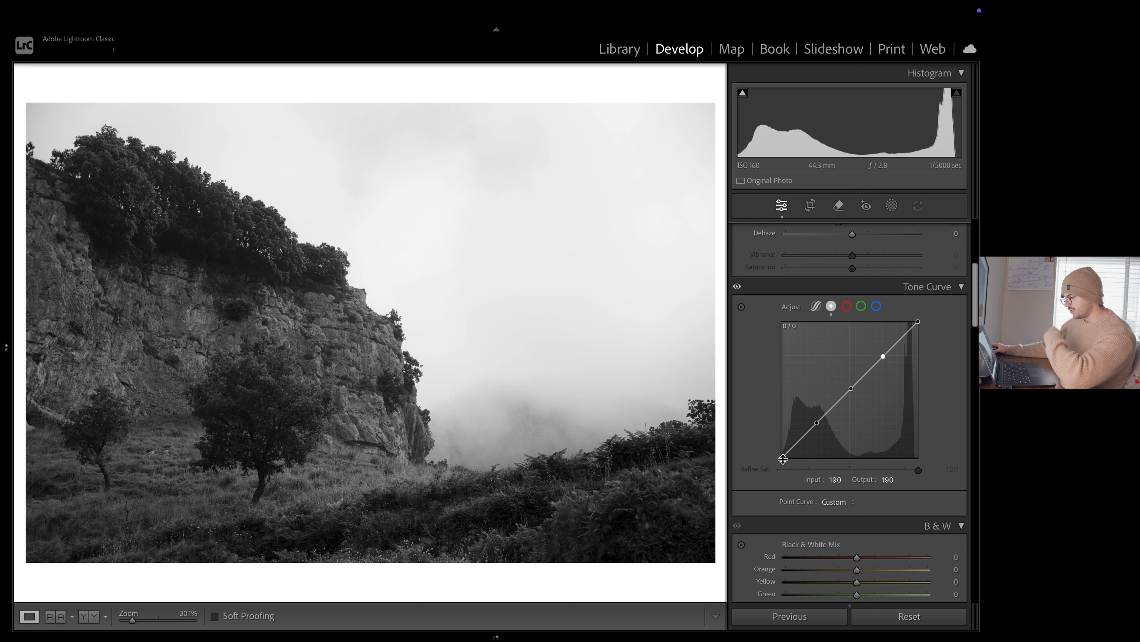
Lift the tone curve's black point to output 18 and set the shadow point to input 69, output 66
left_click_drag(782, 457, 745, 429)
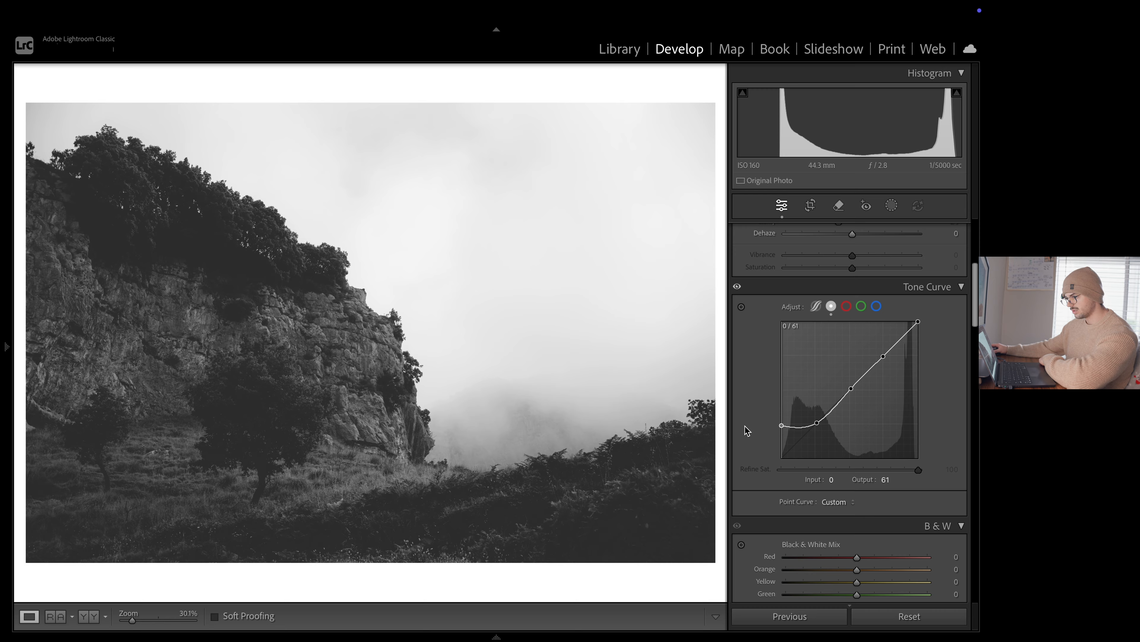
left_click_drag(744, 425, 737, 449)
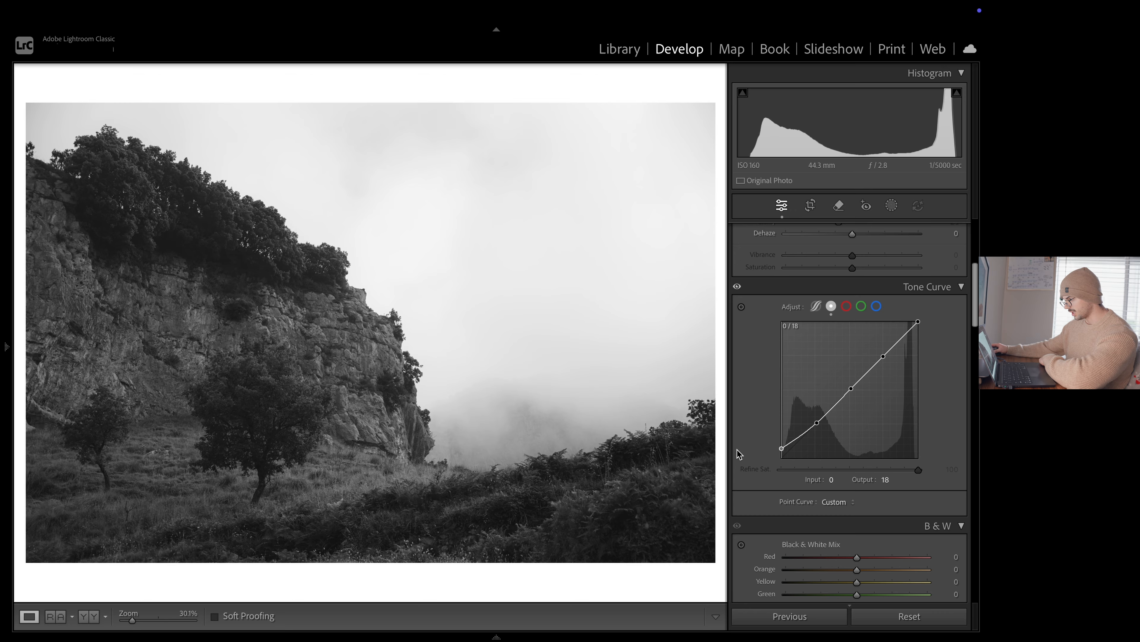
left_click(818, 423)
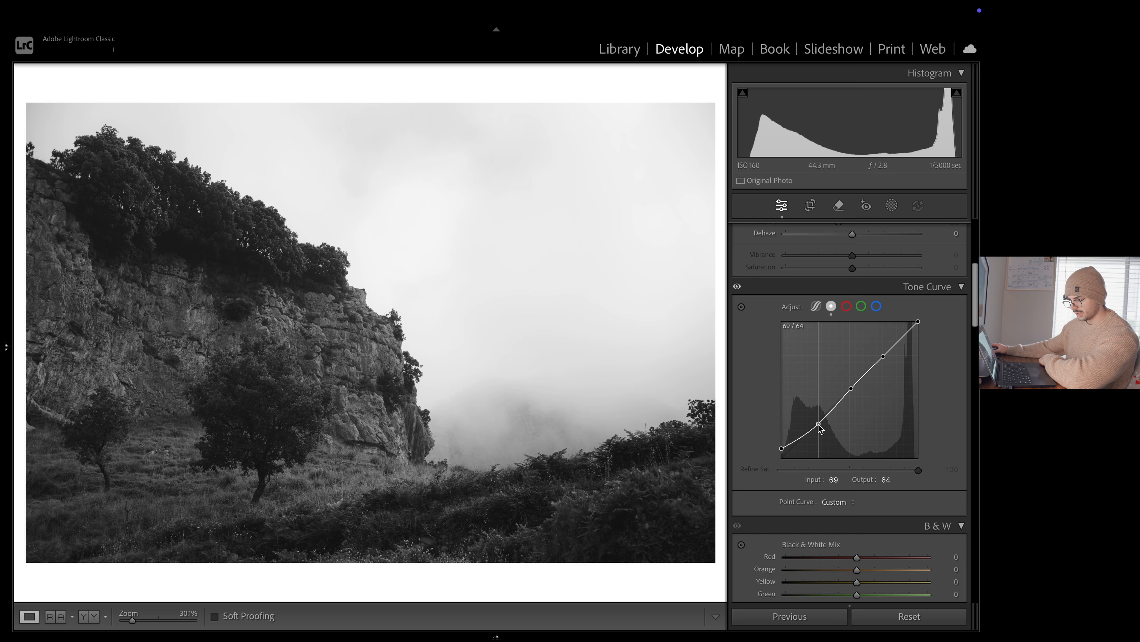
left_click_drag(820, 429, 820, 428)
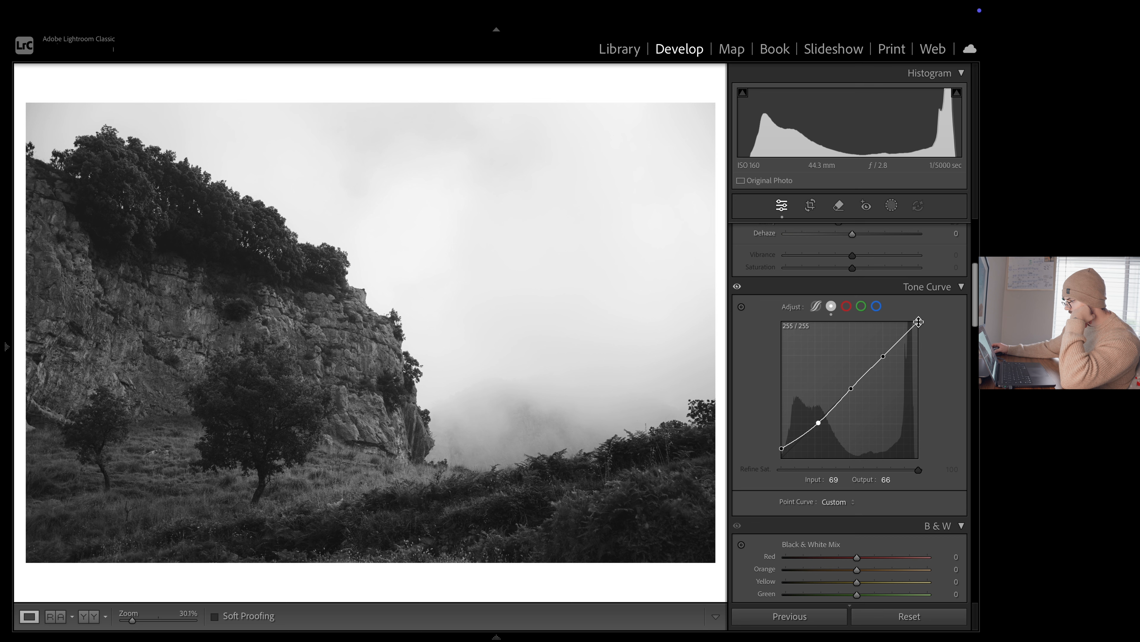
Lower the tone curve's white point to output 249 and nudge the highlight point slightly upward
left_click_drag(918, 321, 918, 324)
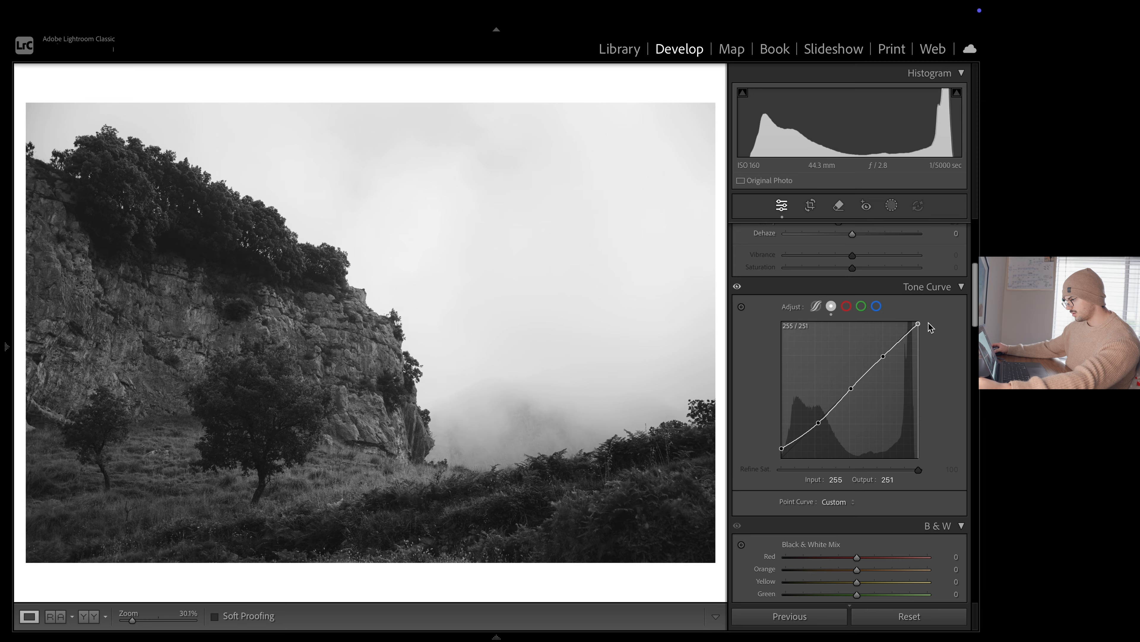
left_click_drag(929, 323, 929, 323)
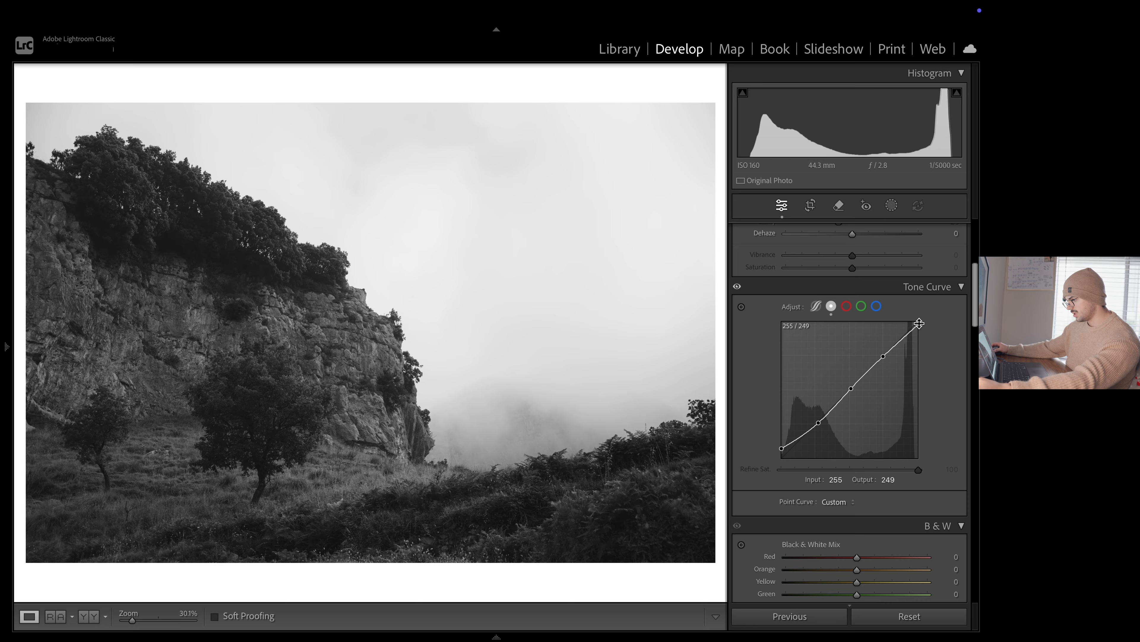
left_click(883, 357)
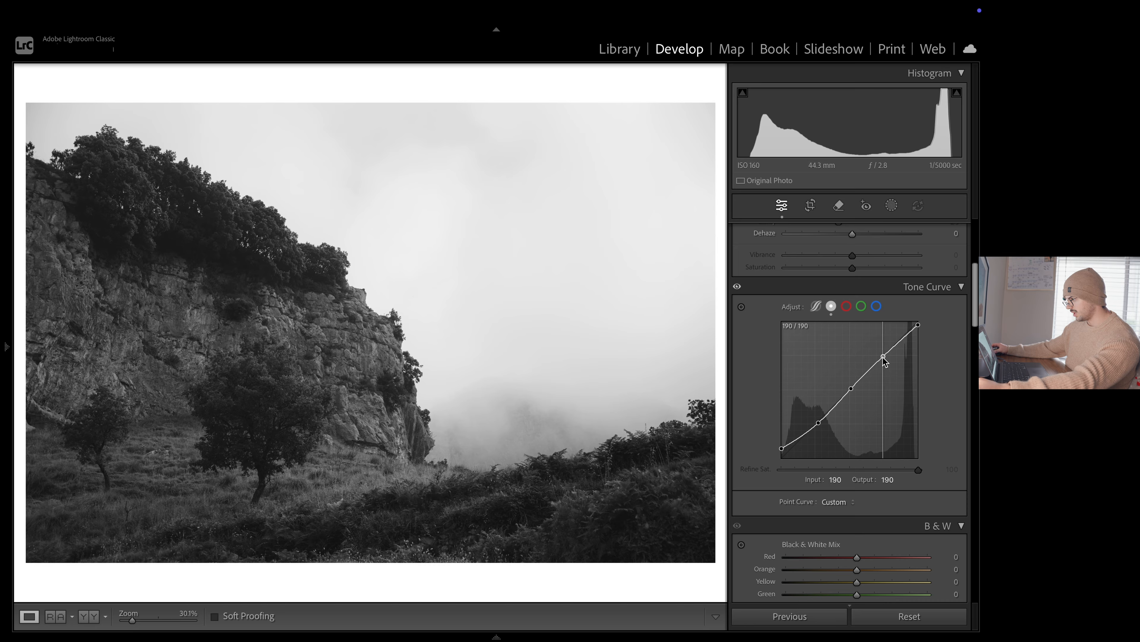
left_click_drag(883, 357, 884, 355)
Raise the tone curve's midtone point to input 110, output 131, and switch the photo back to colour
left_click_drag(851, 389, 851, 390)
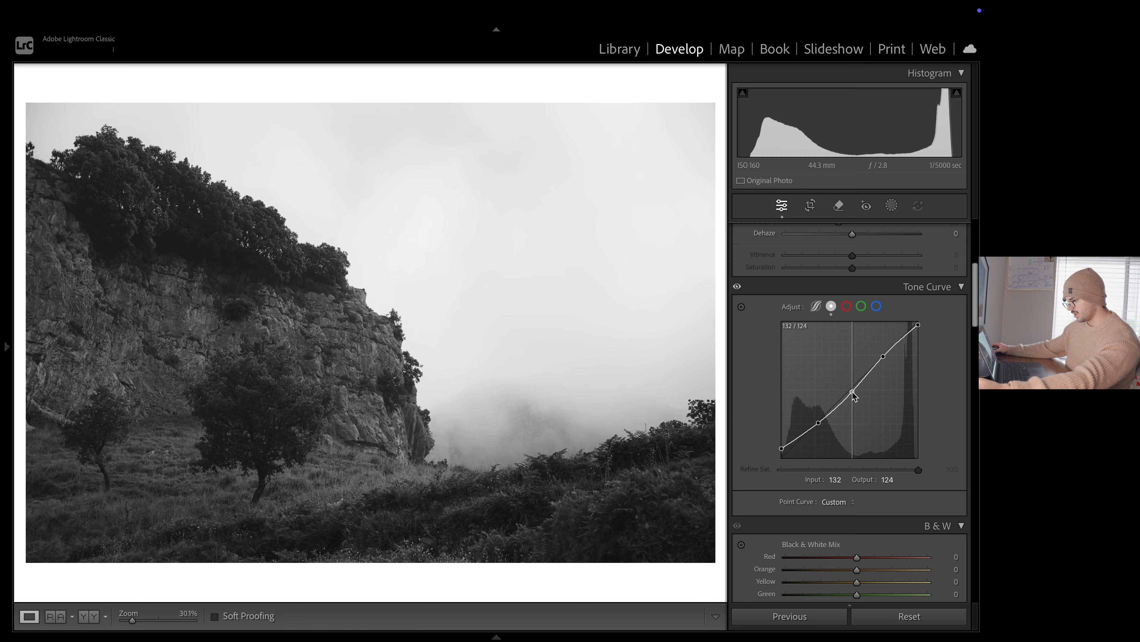
left_click_drag(851, 390, 851, 387)
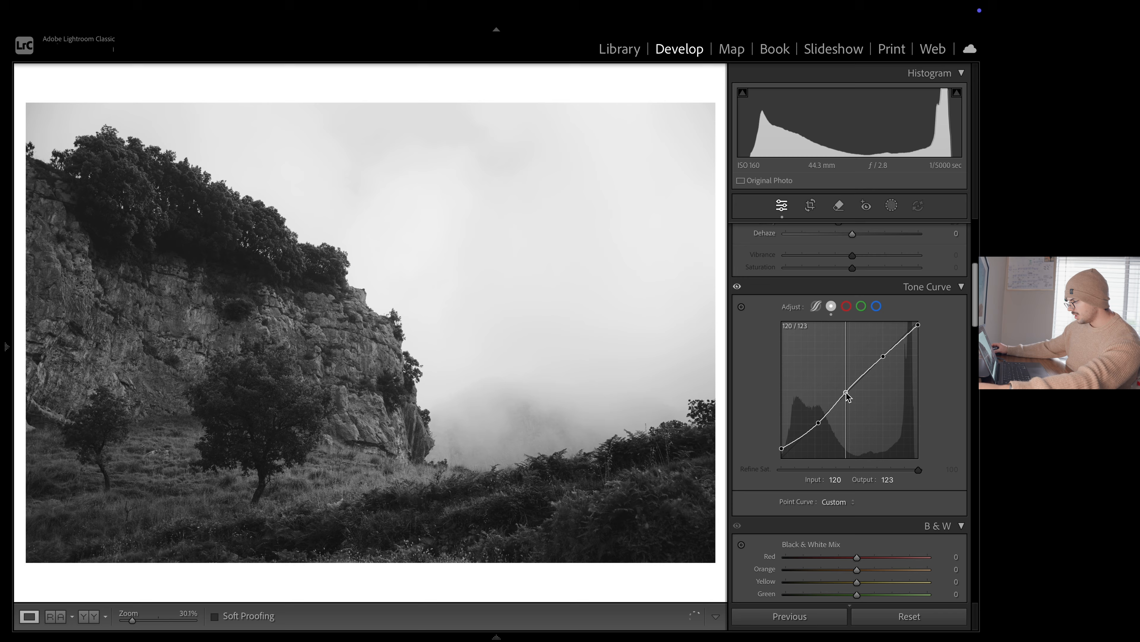
left_click_drag(847, 394, 848, 388)
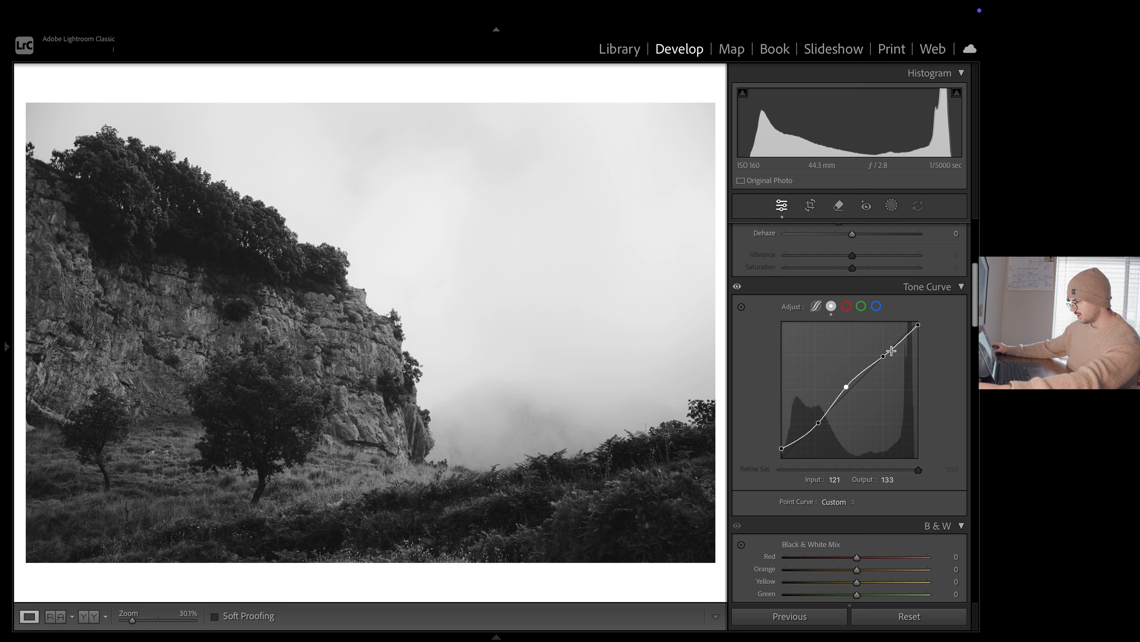
left_click_drag(882, 359, 881, 354)
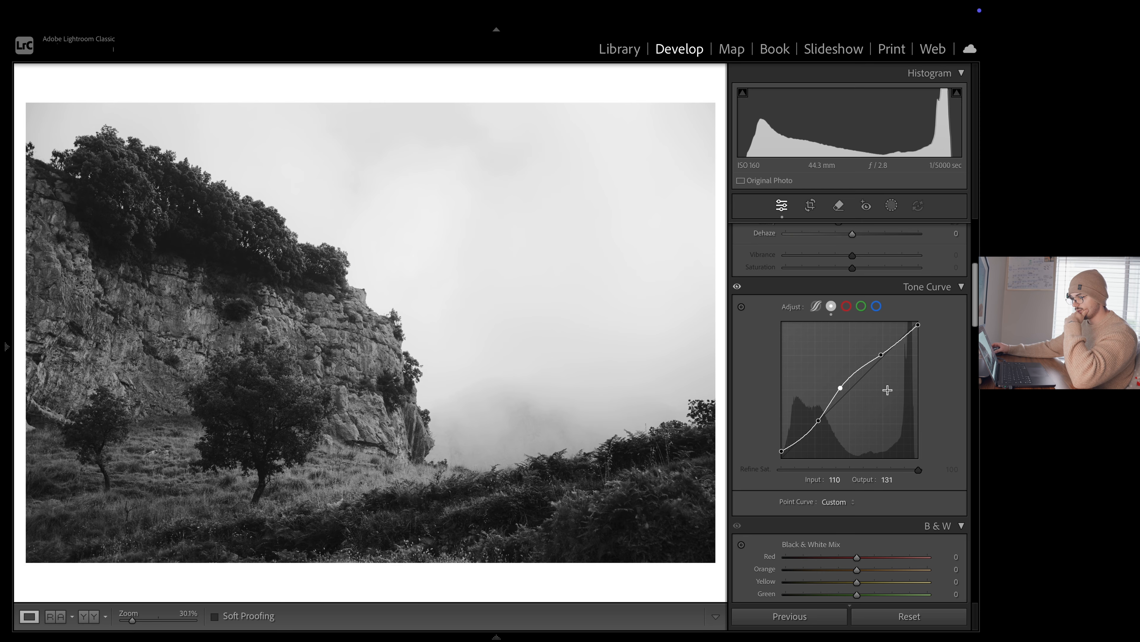
scroll(924, 337, "up", 5)
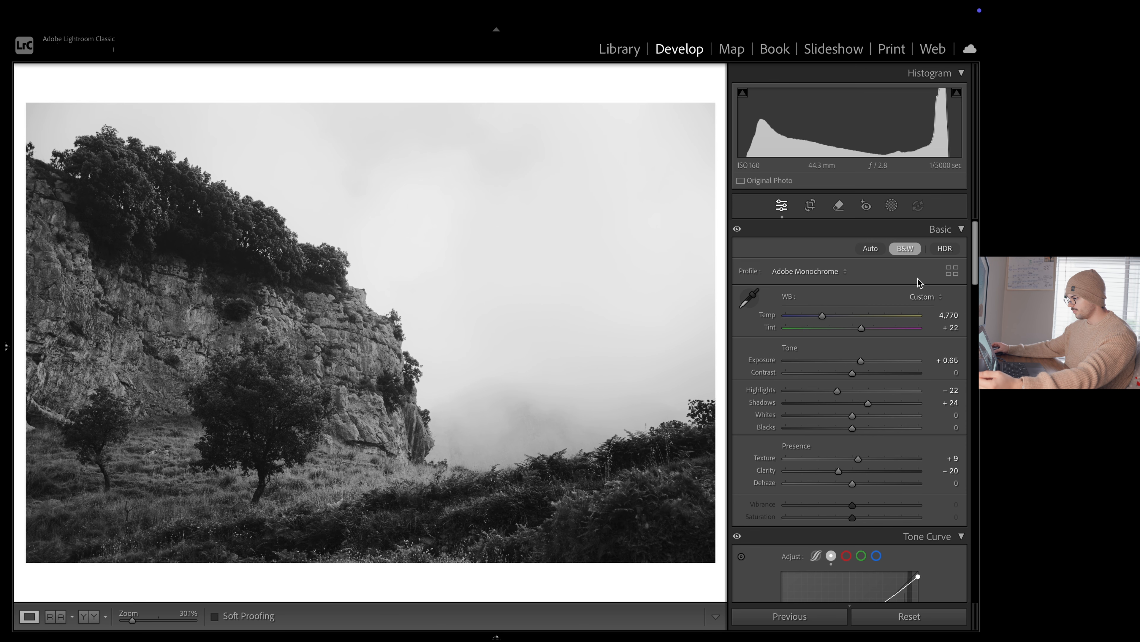
left_click(906, 248)
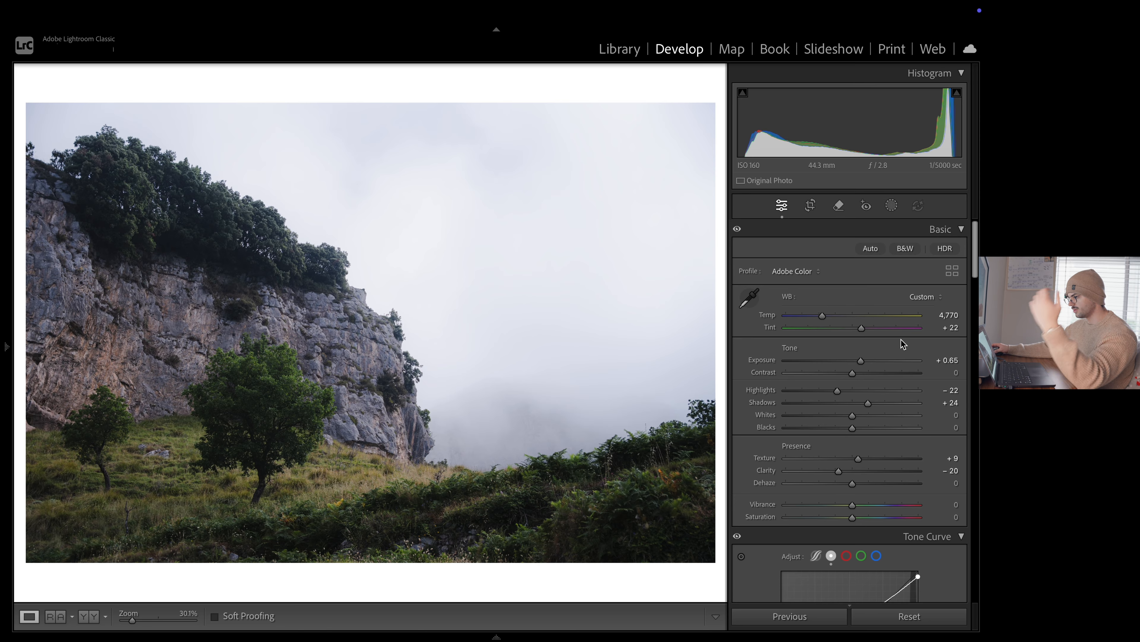
Compare the photo with and without the tone curve adjustment
scroll(896, 327, "down", 6)
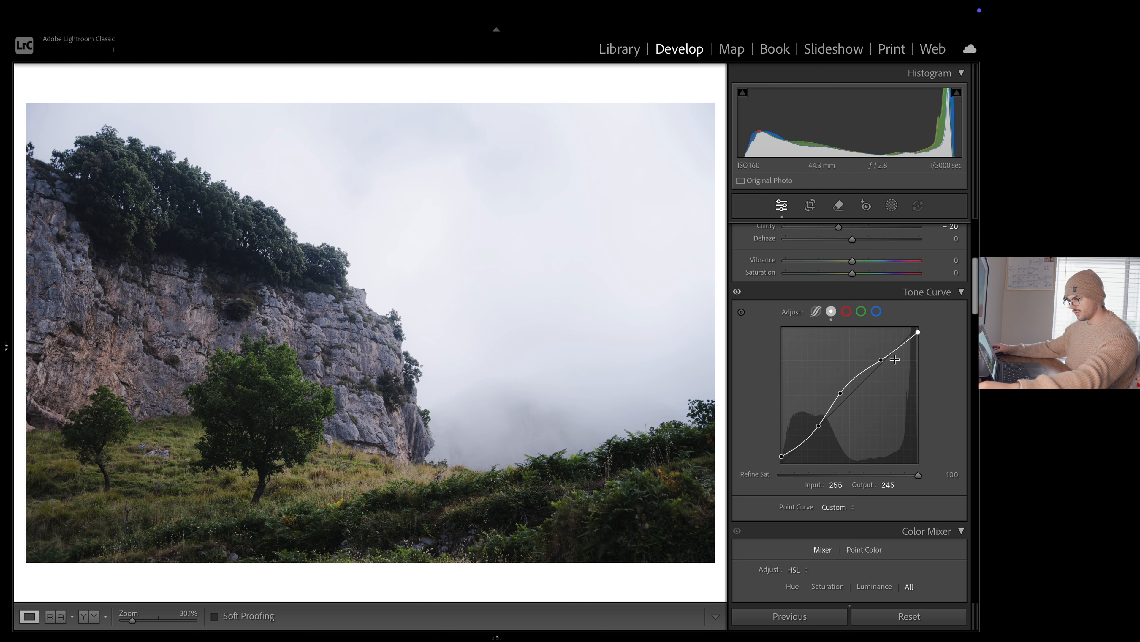
left_click(737, 292)
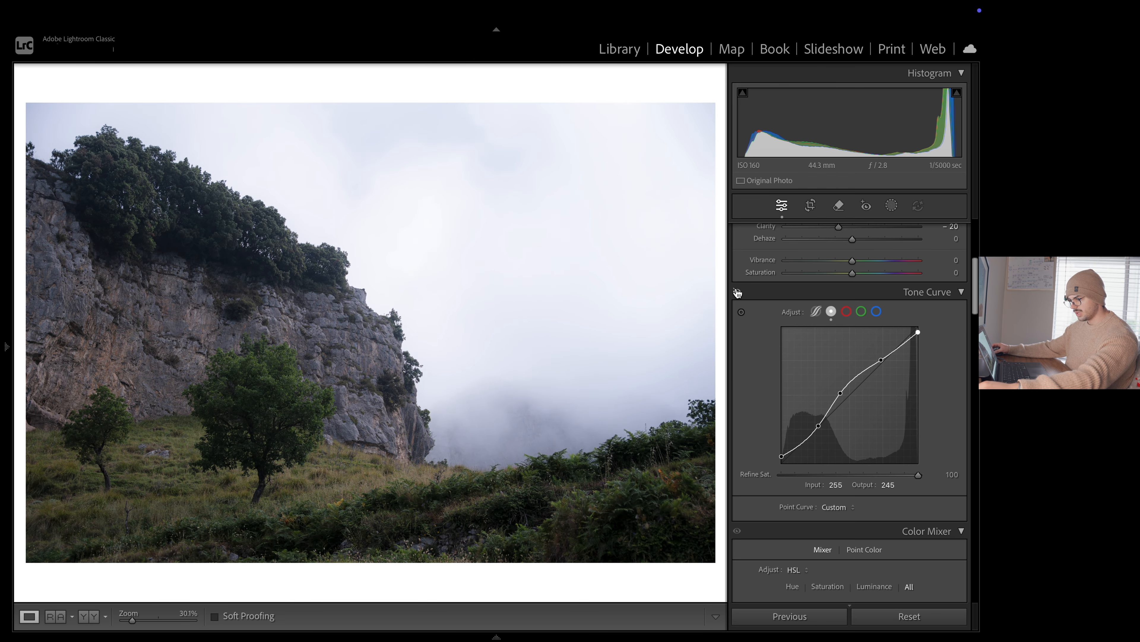
left_click(737, 291)
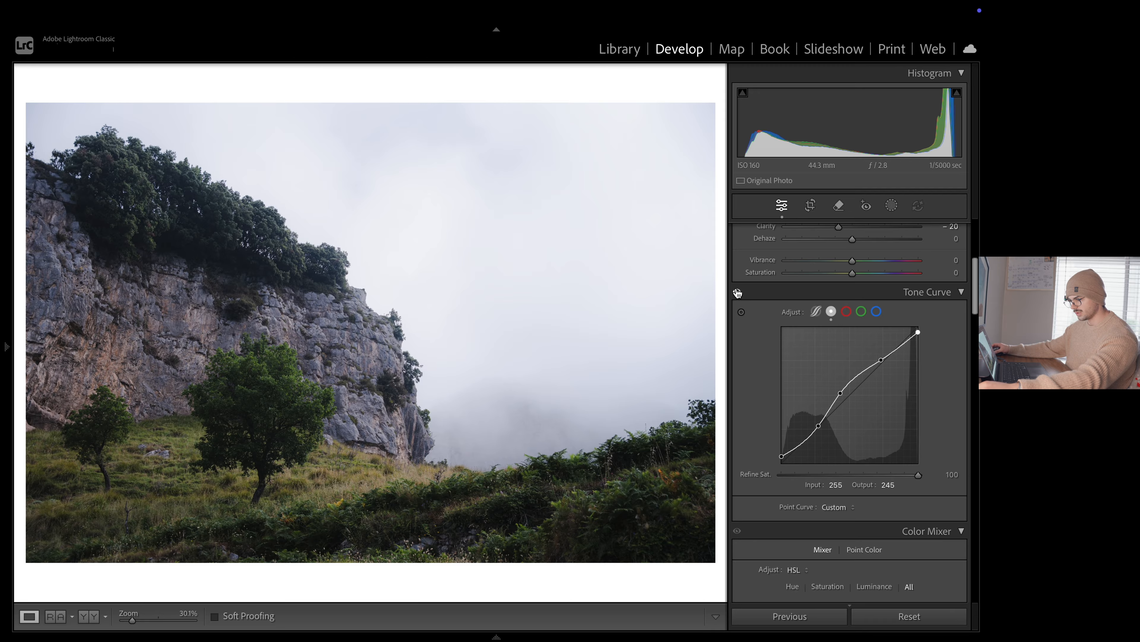
left_click(737, 292)
left_click(737, 292)
left_click(738, 292)
left_click(738, 293)
left_click(737, 293)
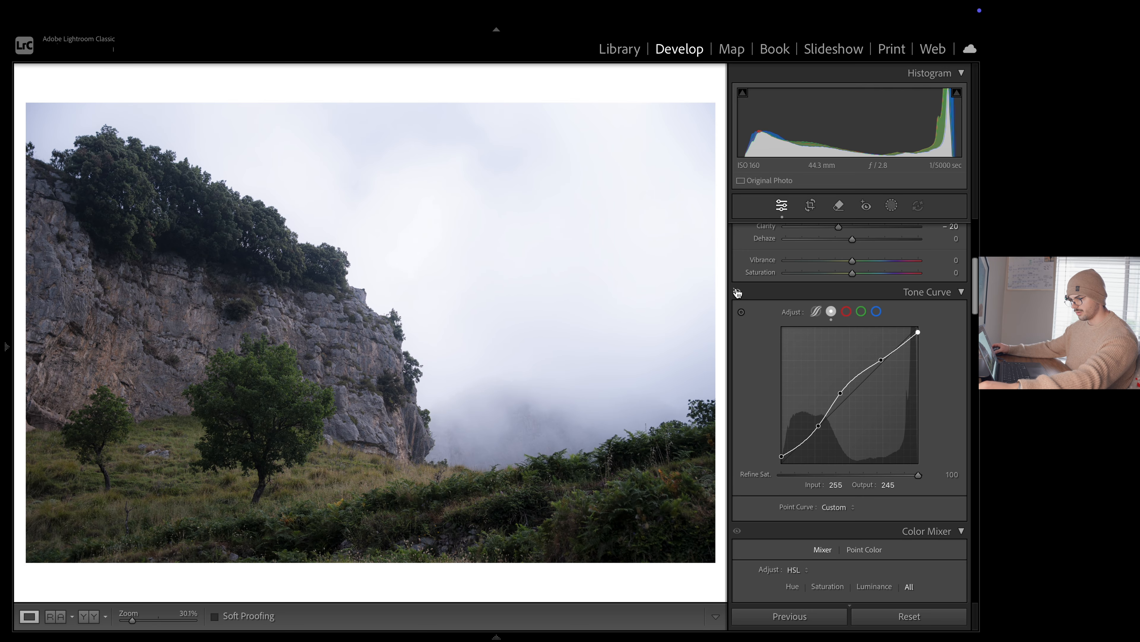
left_click(737, 293)
left_click(737, 293)
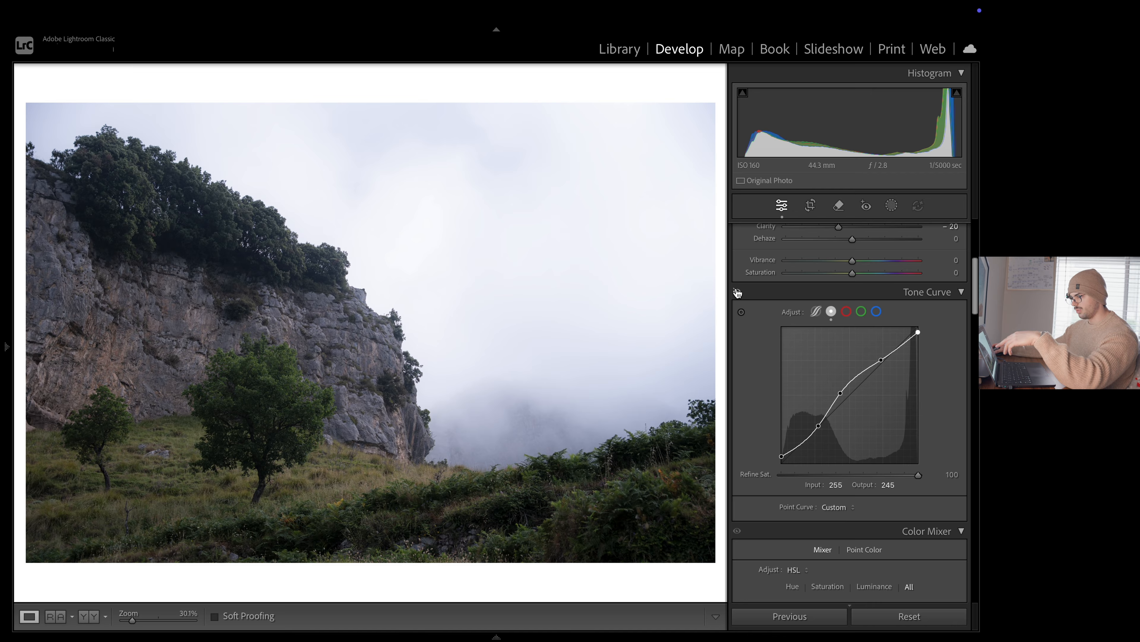
left_click(737, 293)
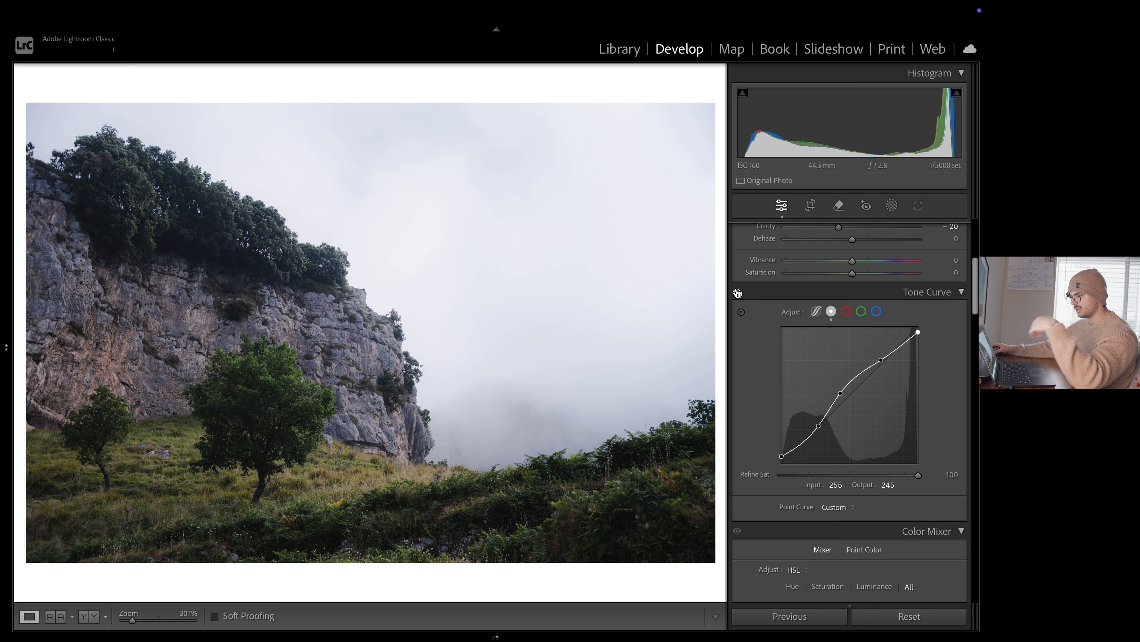
Shift the Color Mixer hue of the greens to -38 and the yellows to -6
scroll(918, 350, "down", 1)
scroll(919, 350, "down", 10)
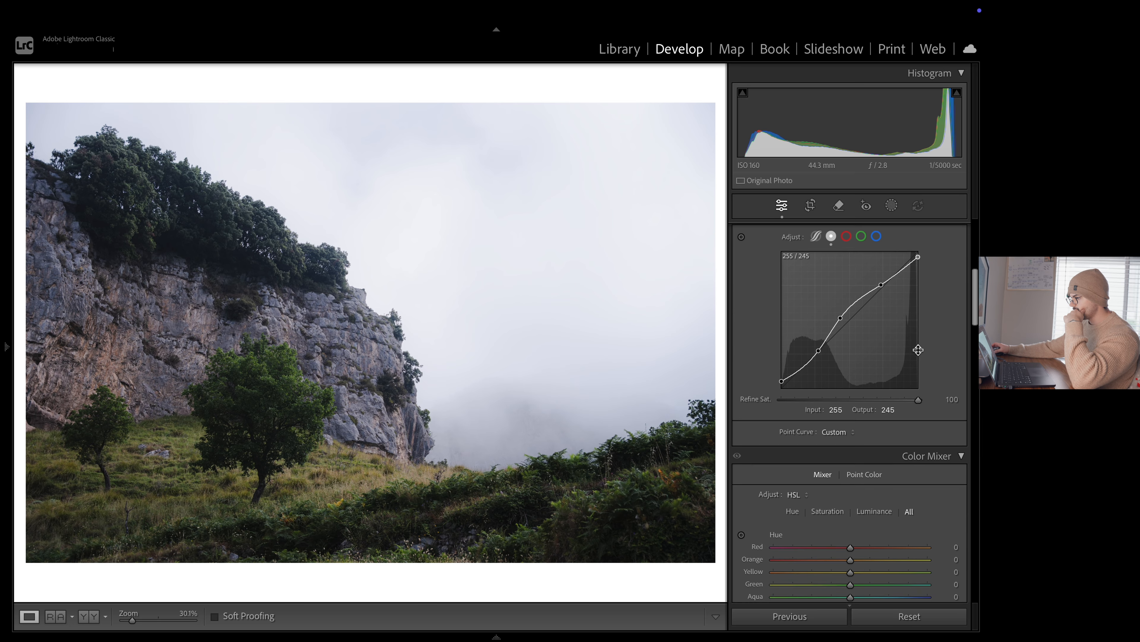
scroll(918, 350, "down", 5)
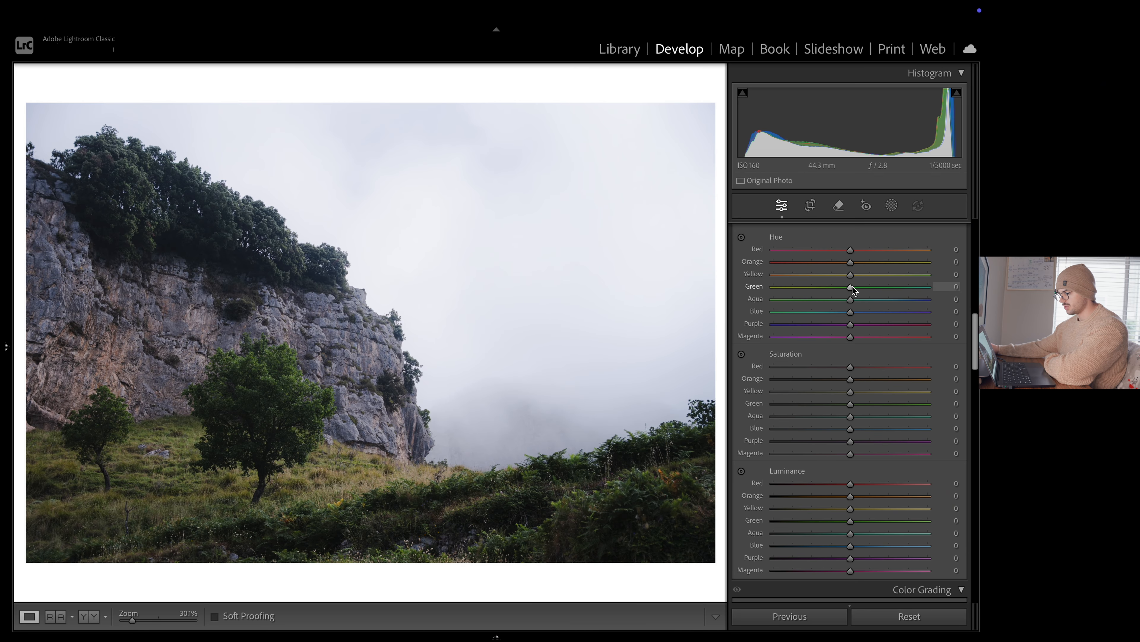
left_click_drag(824, 287, 796, 286)
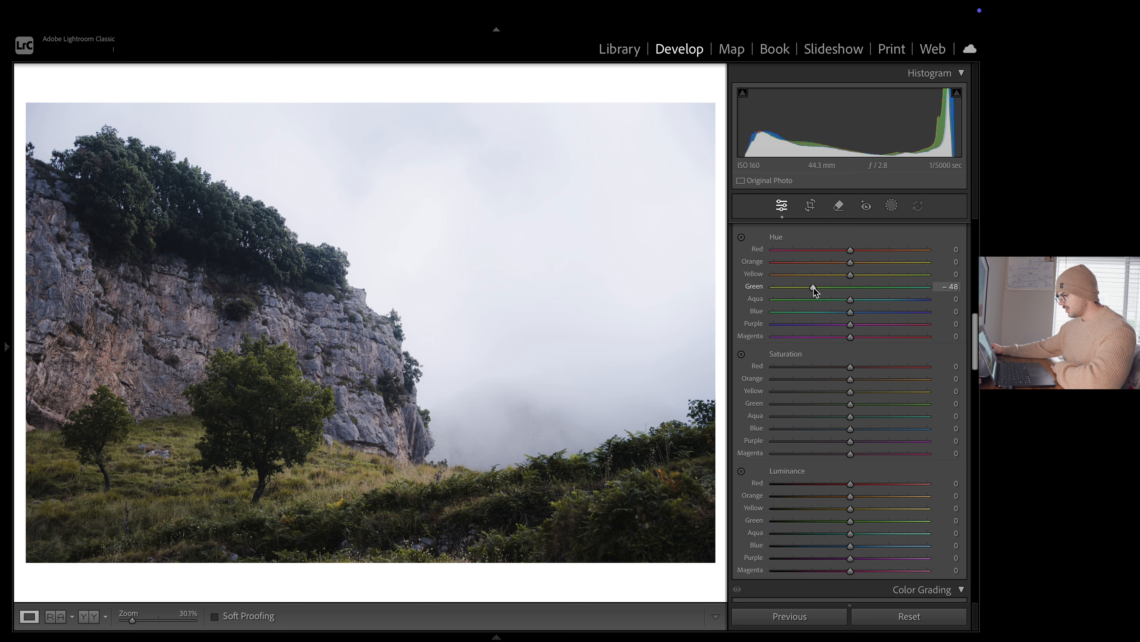
left_click_drag(814, 287, 769, 289)
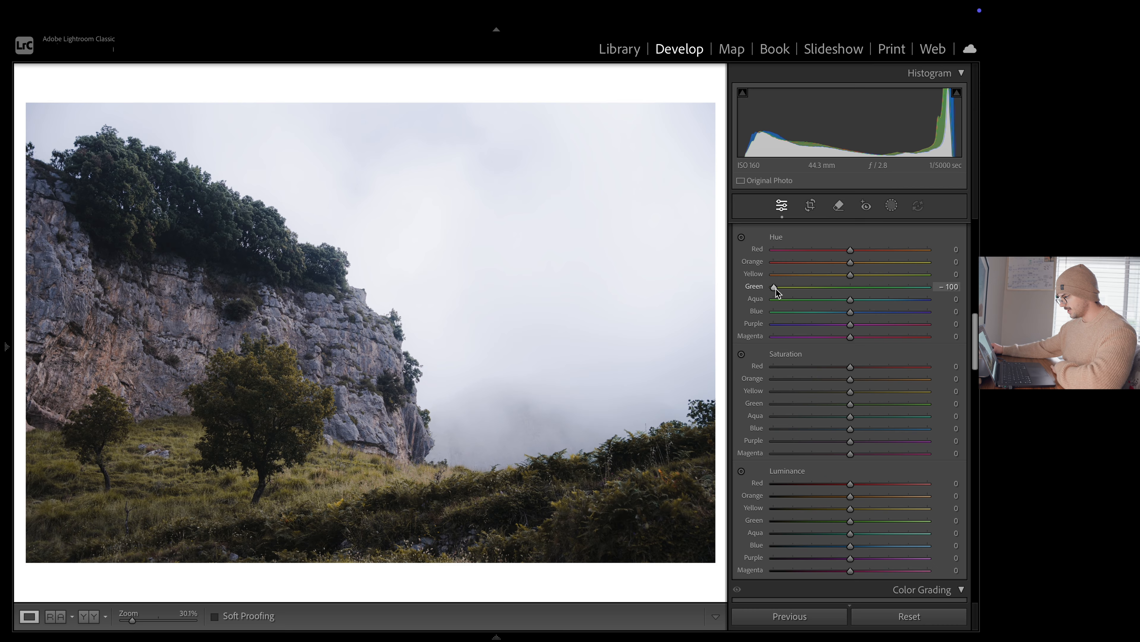
left_click_drag(776, 291, 838, 296)
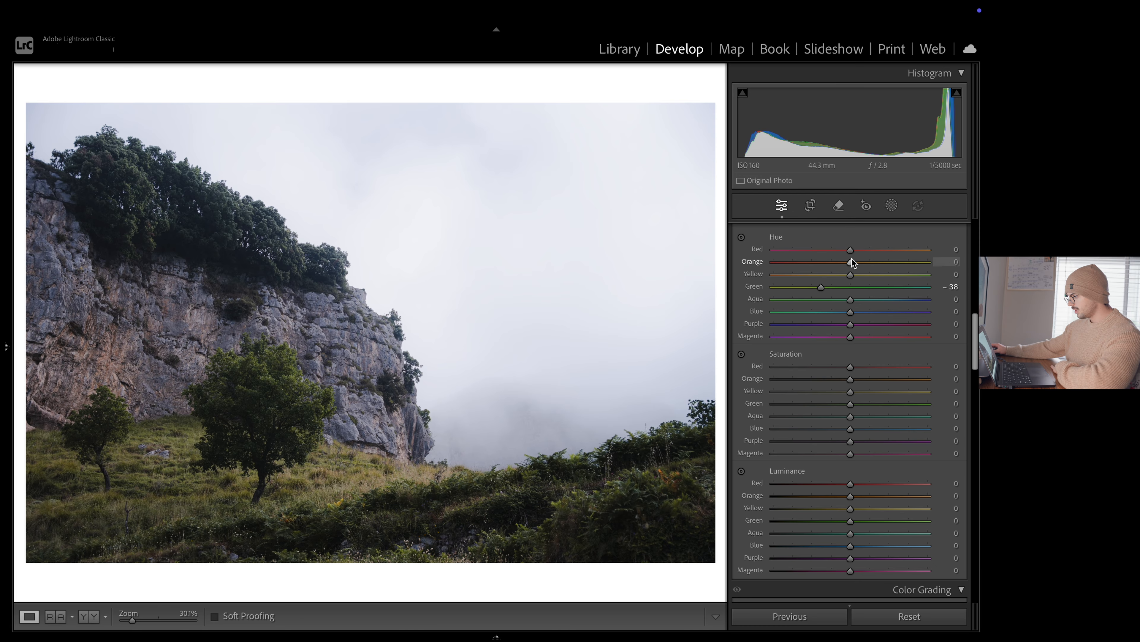
mouse_move(851, 273)
left_mouse_down()
mouse_move(863, 275)
mouse_move(841, 276)
left_mouse_up()
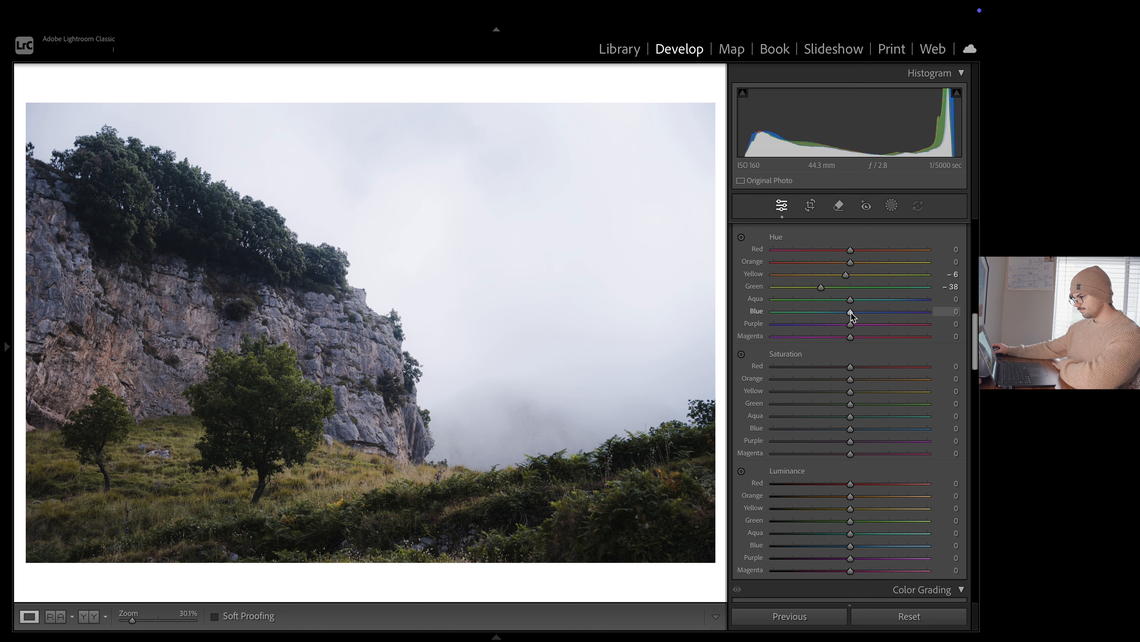
Set the Color Mixer hues to red +38, orange +33, green -37, aqua +5, blue -6 and purple -17
left_click_drag(851, 312, 514, 308)
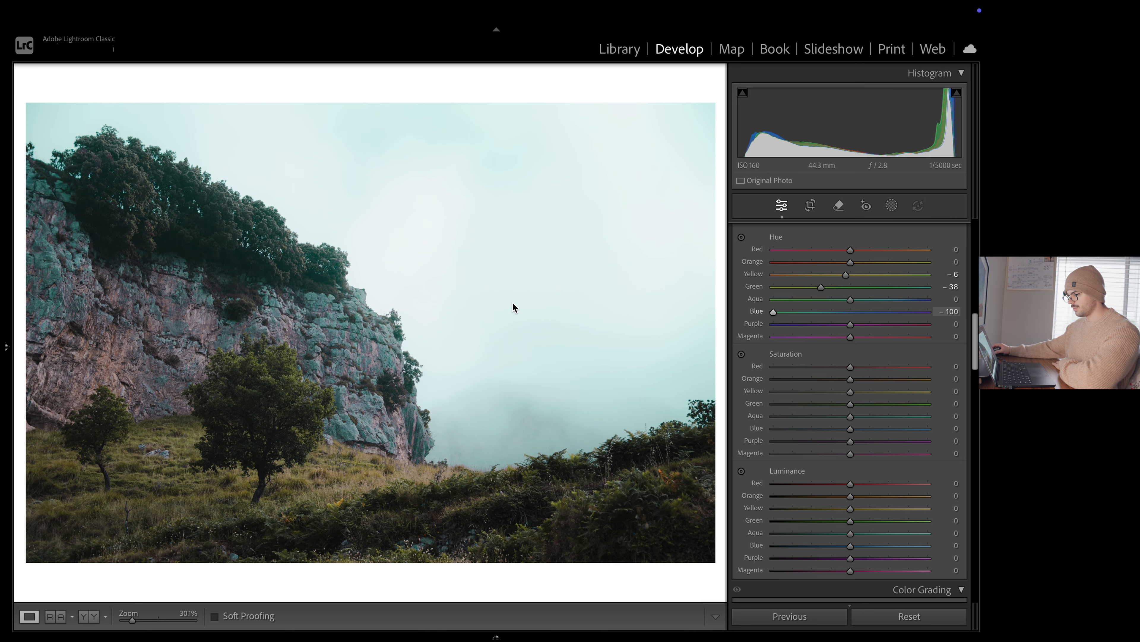
double_click(766, 310)
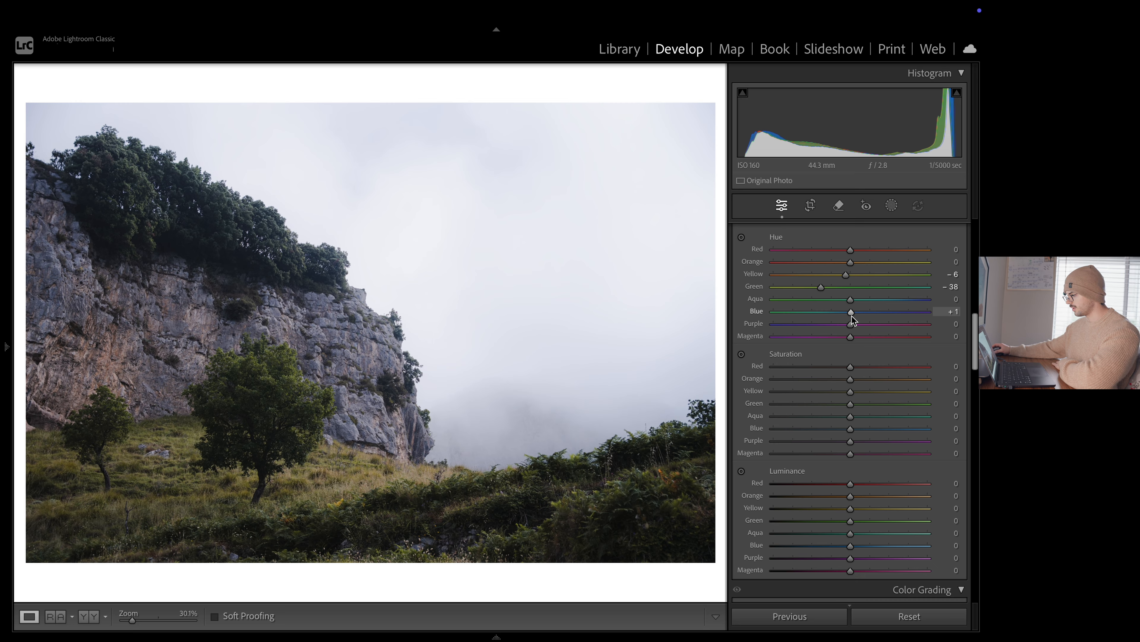
mouse_move(845, 316)
left_mouse_down()
mouse_move(857, 318)
mouse_move(838, 323)
left_mouse_up()
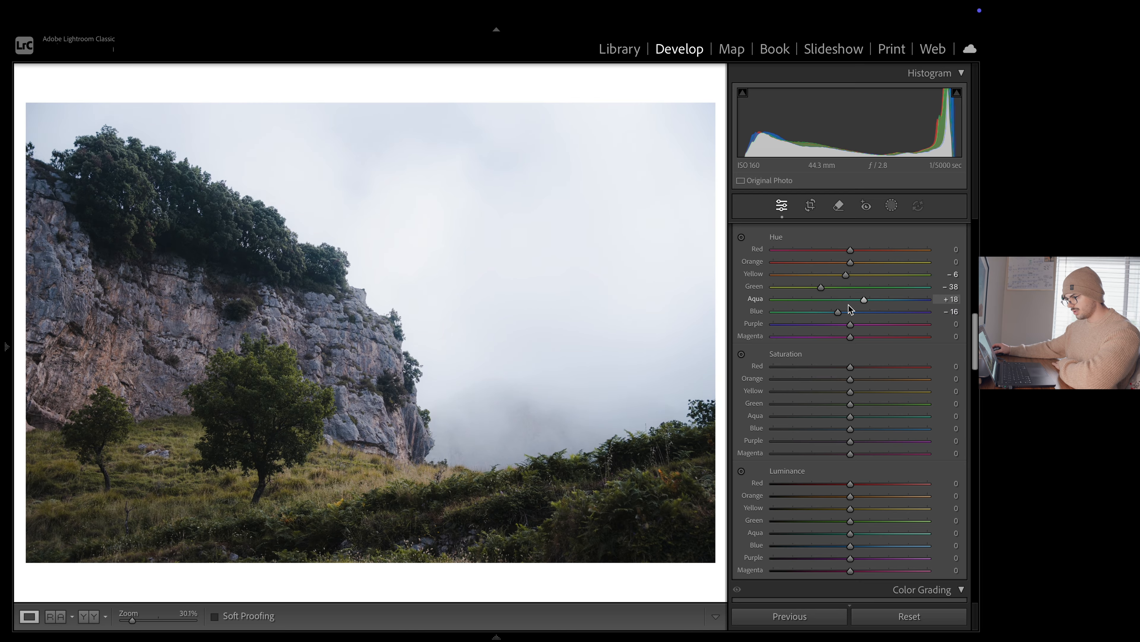
left_click_drag(850, 309, 907, 302)
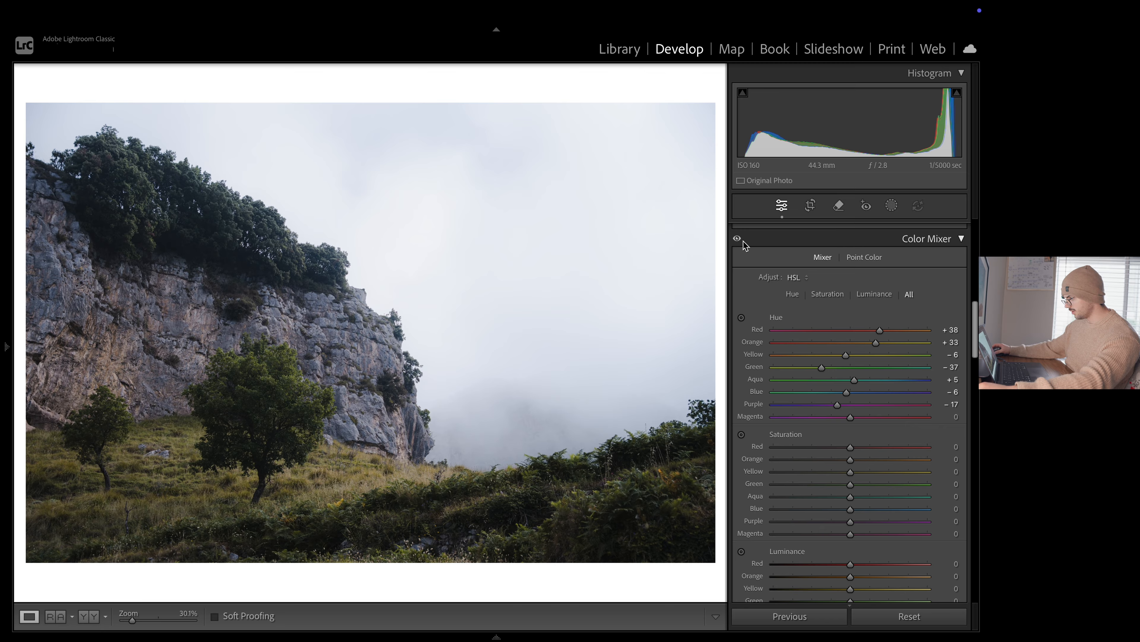
left_click(740, 240)
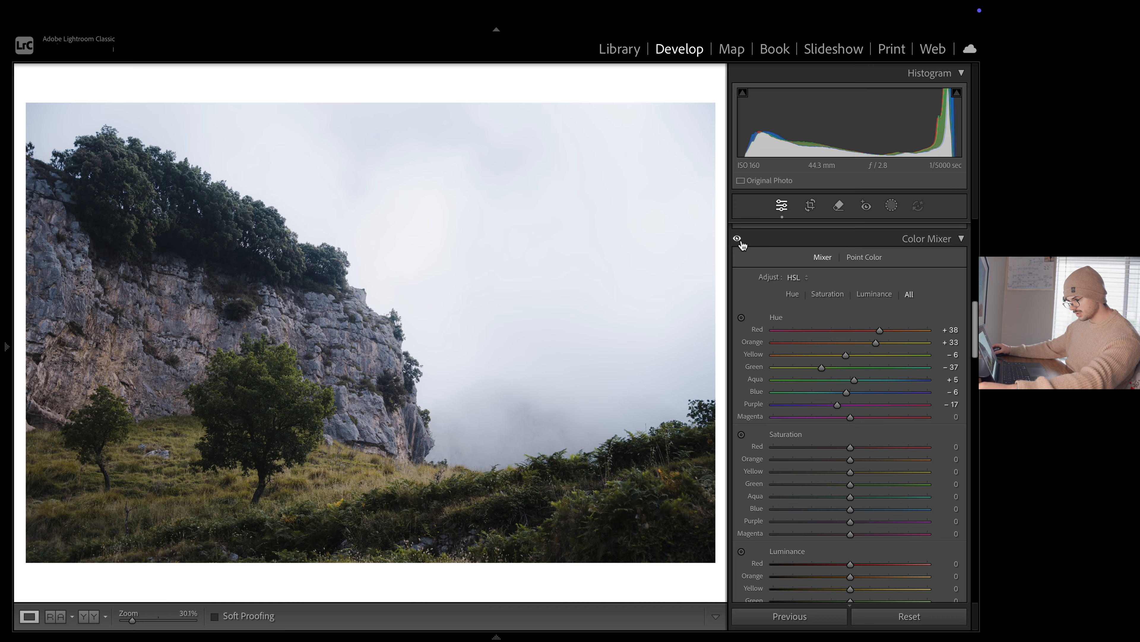
Set the Color Mixer luminance to red +7, orange +5, yellow +30, green +54, aqua -13, blue -32 and purple -35
scroll(881, 407, "down", 2)
scroll(880, 410, "down", 3)
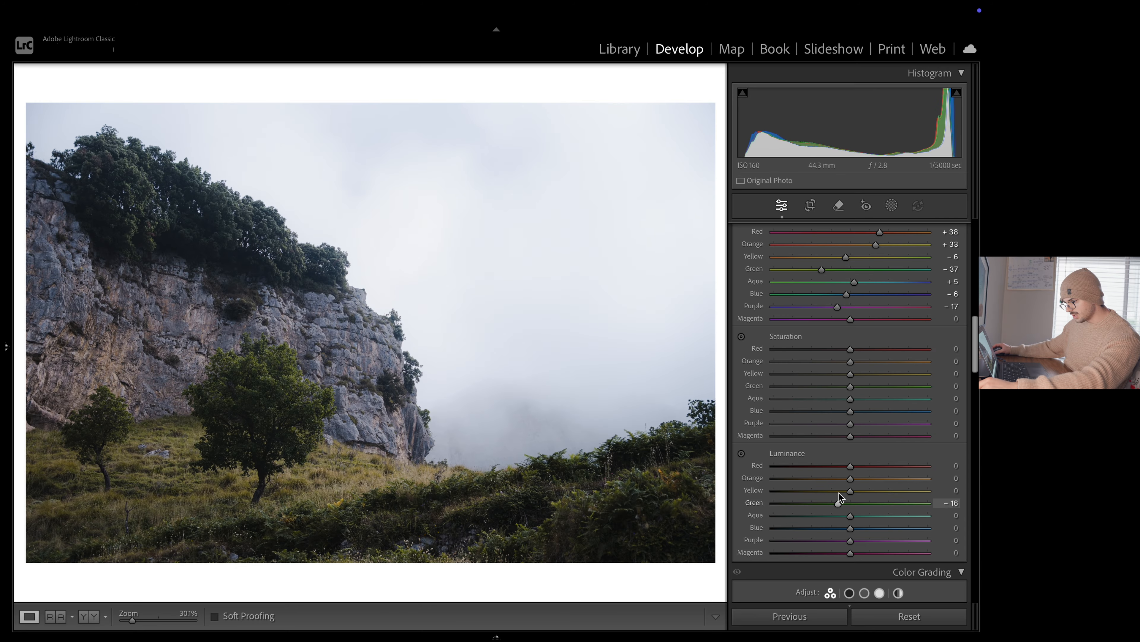
left_click_drag(843, 500, 900, 501)
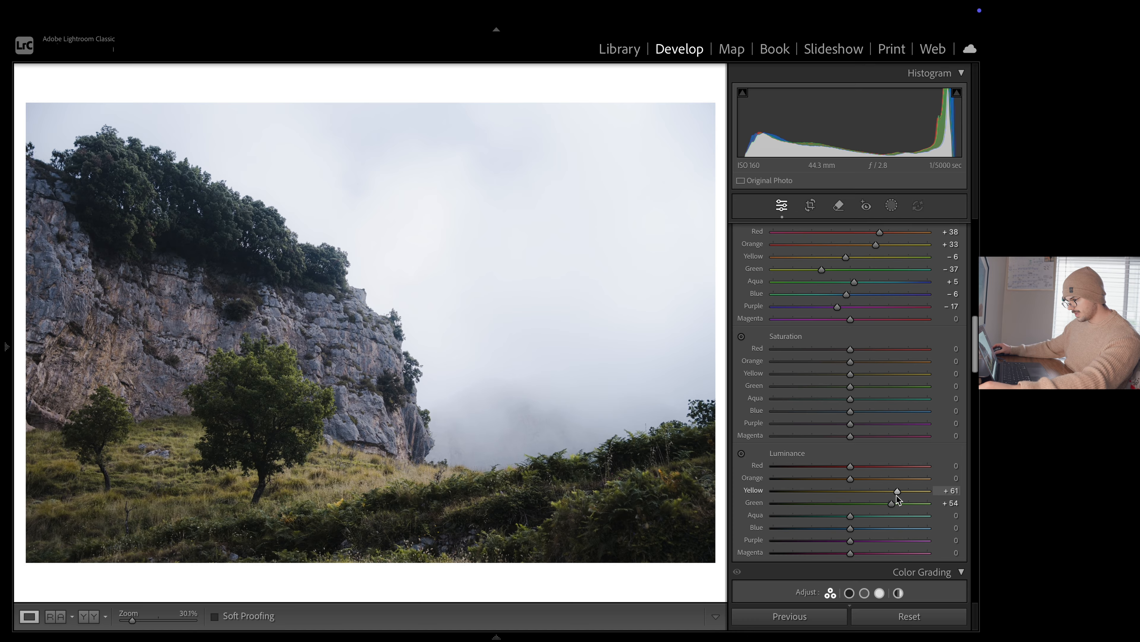
left_click_drag(850, 491, 823, 537)
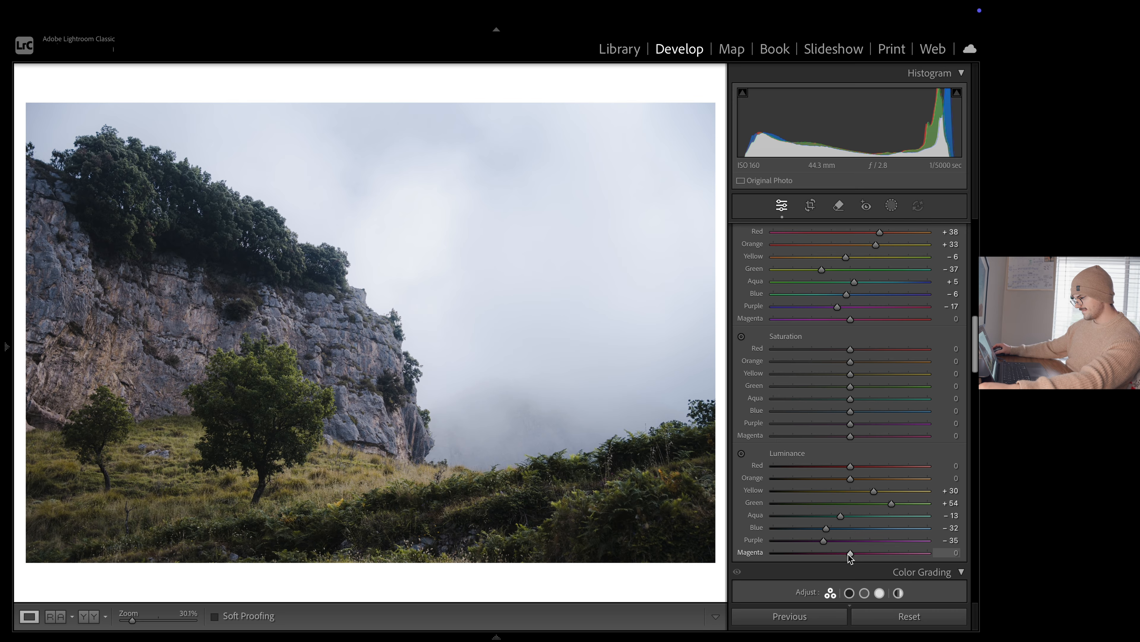
left_click_drag(849, 553, 919, 556)
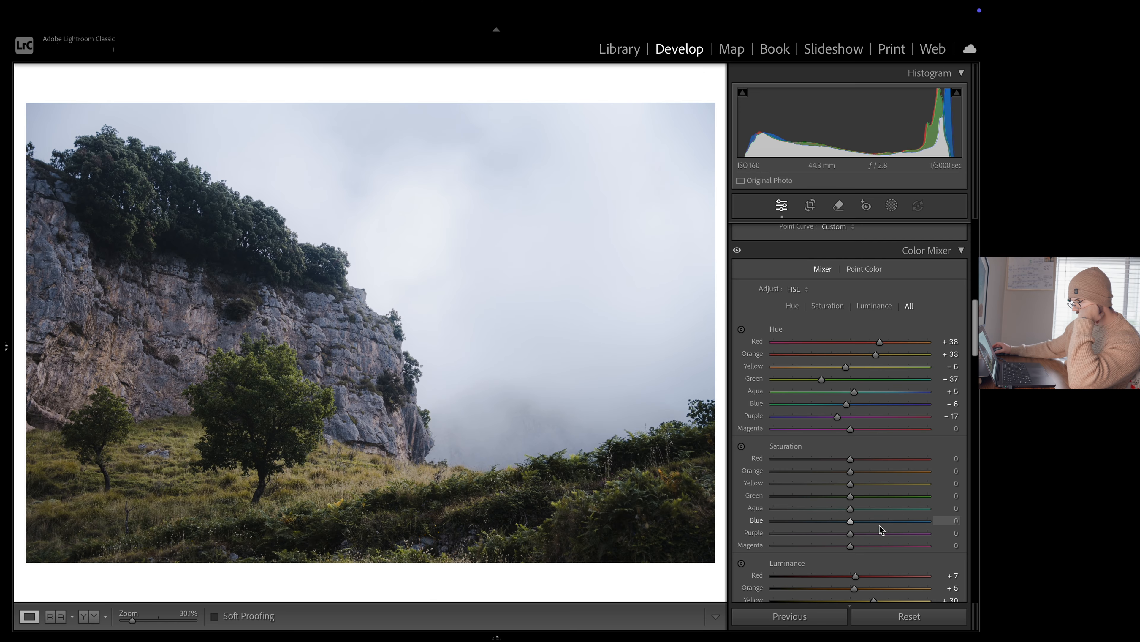
Set the Color Mixer saturation to orange -49, yellow +6 and green -15, and adjust the purple saturation
left_click_drag(851, 502, 842, 505)
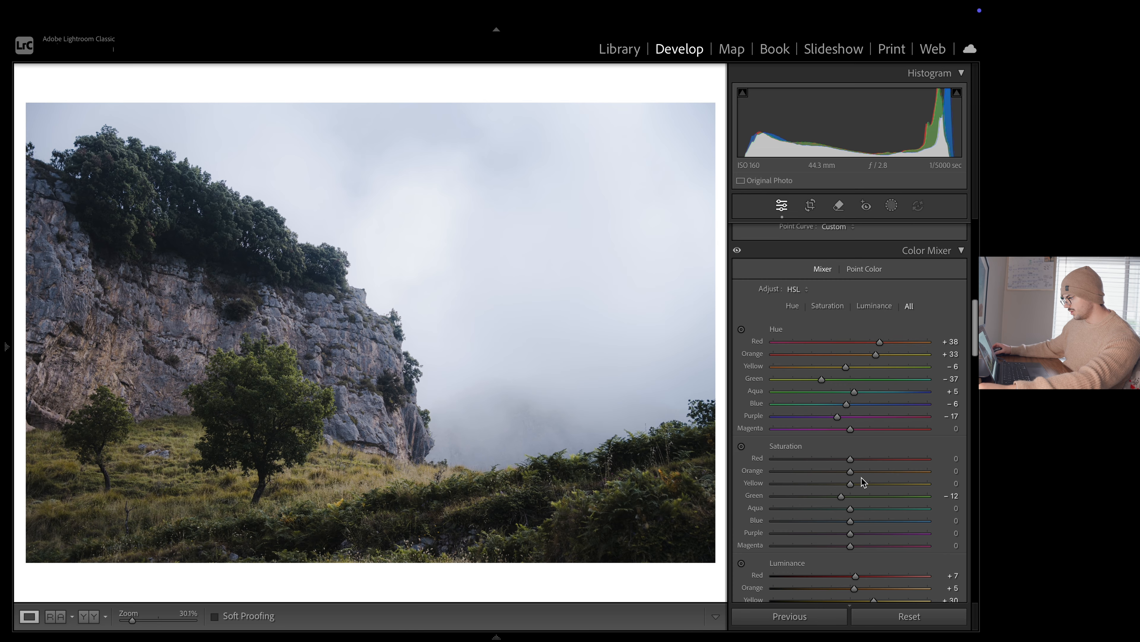
scroll(862, 477, "up", 6)
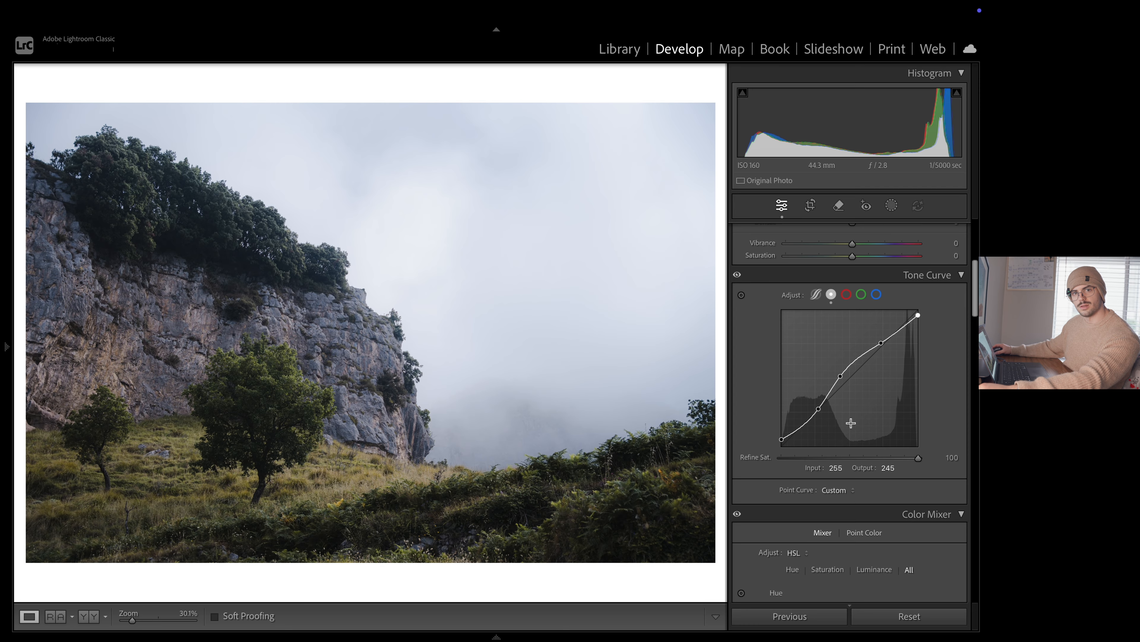
scroll(884, 494, "down", 7)
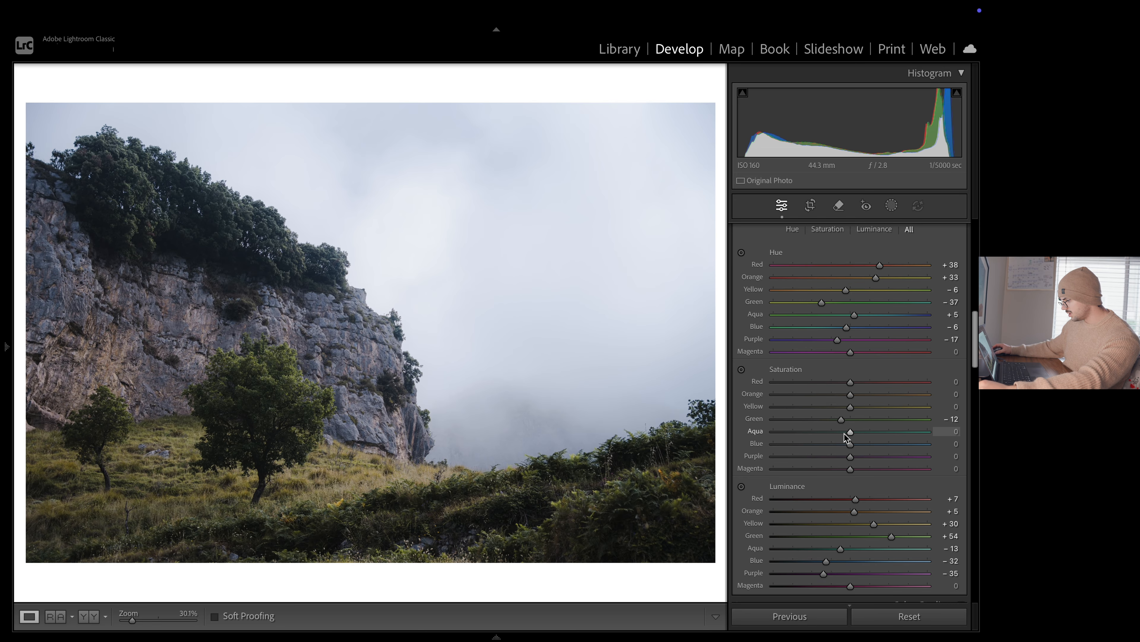
left_click_drag(843, 423, 840, 424)
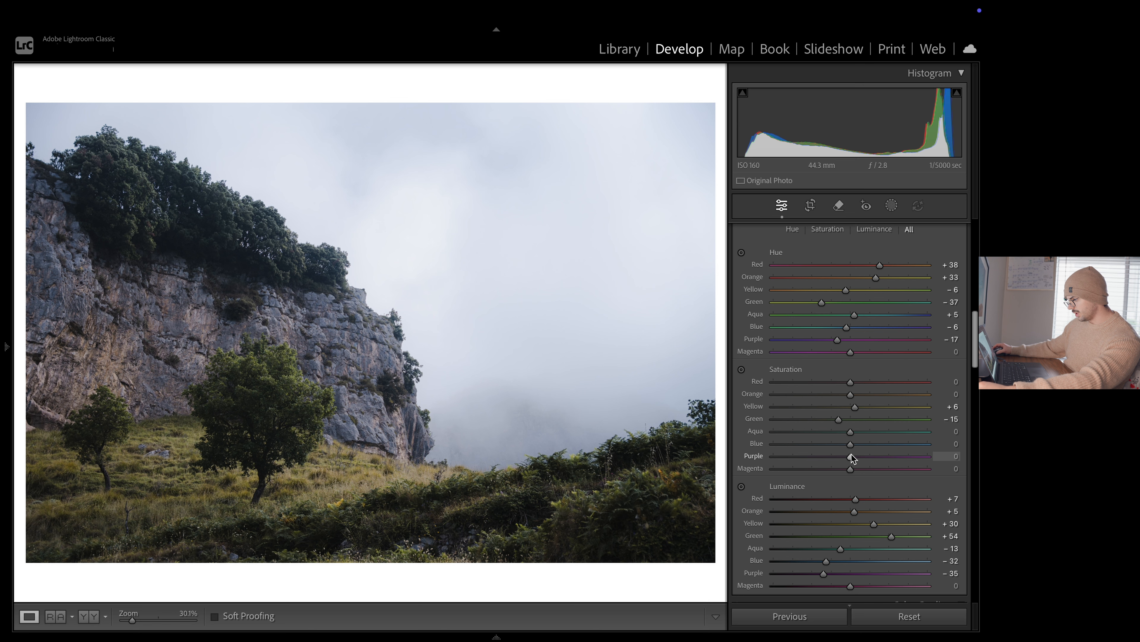
left_click_drag(847, 457, 886, 457)
mouse_move(795, 458)
left_mouse_down()
mouse_move(833, 462)
mouse_move(745, 463)
mouse_move(827, 463)
mouse_move(777, 460)
left_mouse_up()
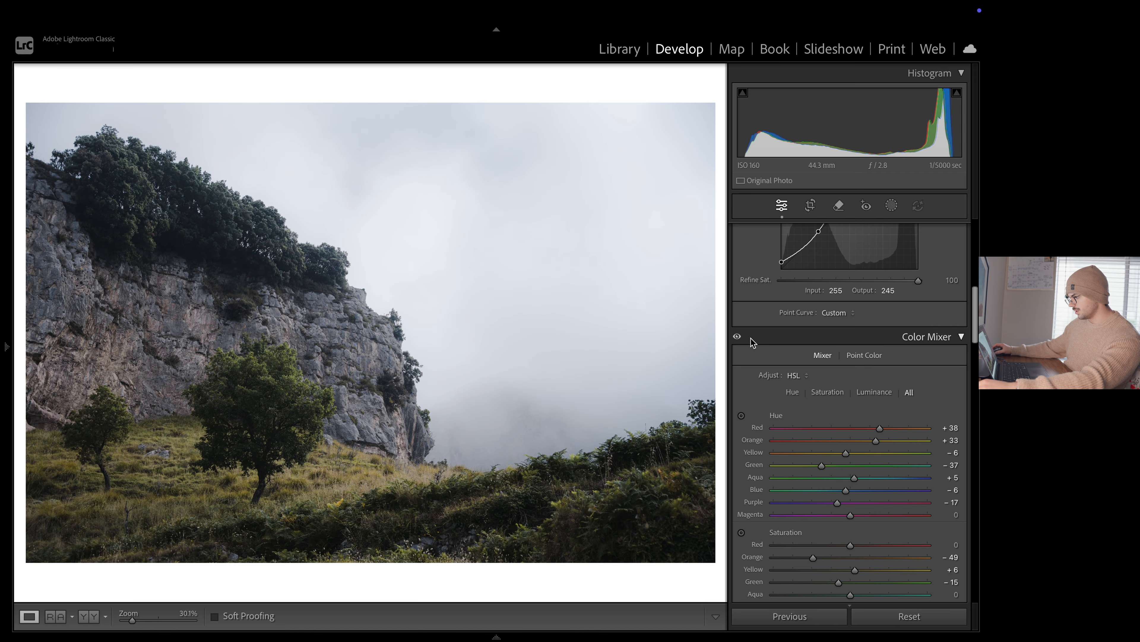
Compare the photo with and without the Color Mixer adjustments
left_click(738, 336)
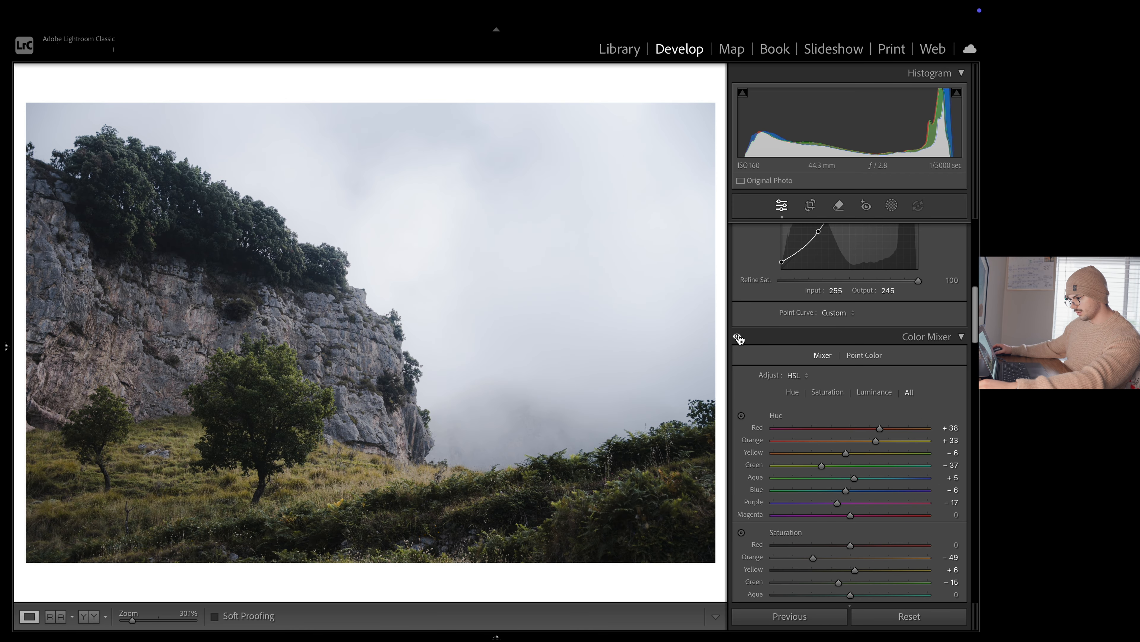
left_click(738, 337)
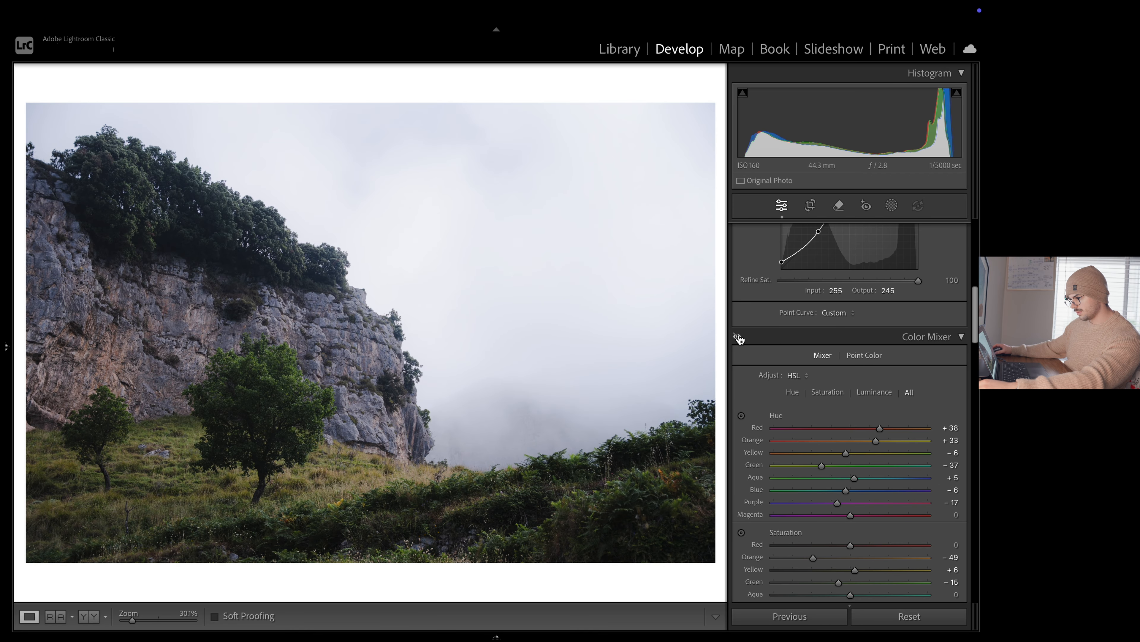
left_click(738, 337)
left_click(738, 337)
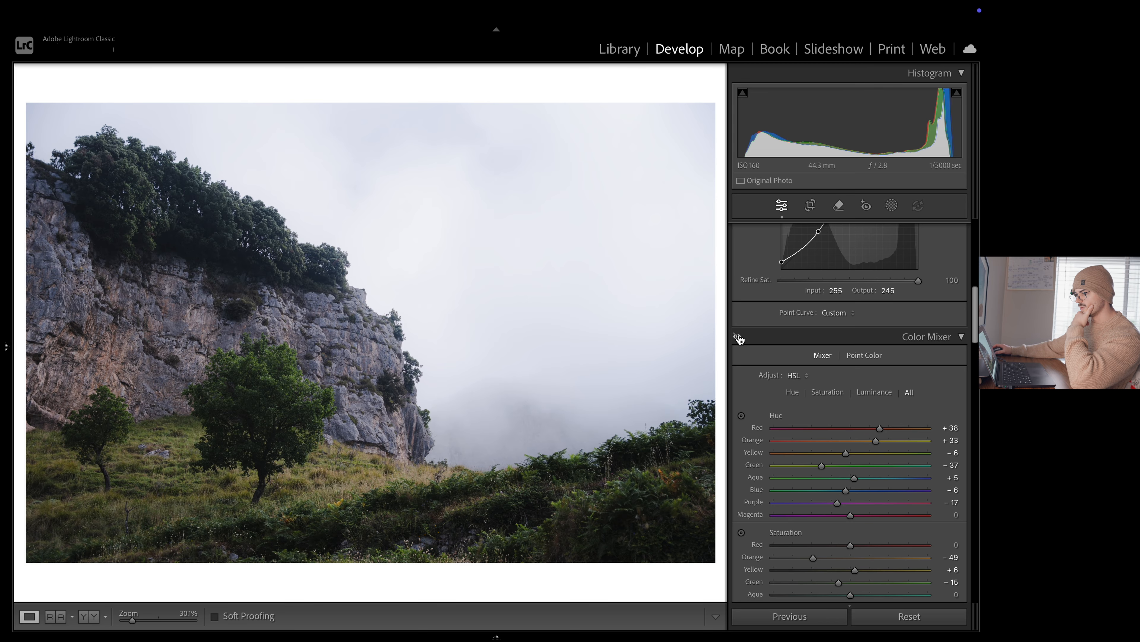
left_click(738, 337)
left_click(738, 336)
left_click(737, 336)
left_click(737, 337)
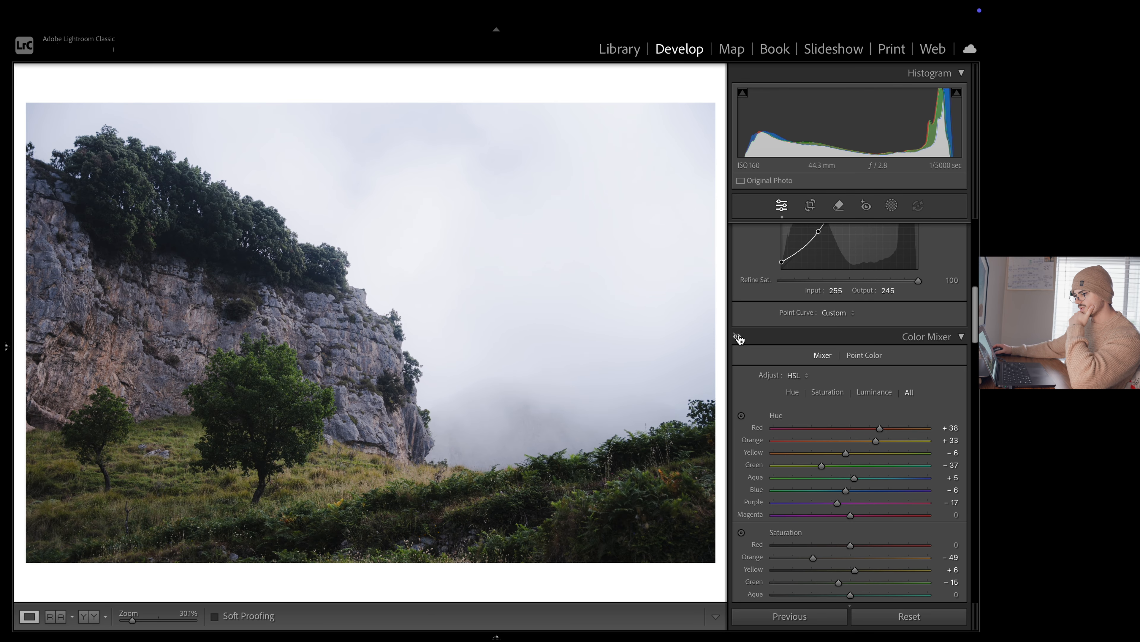
left_click(738, 336)
left_click(737, 337)
left_click(738, 337)
left_click(737, 336)
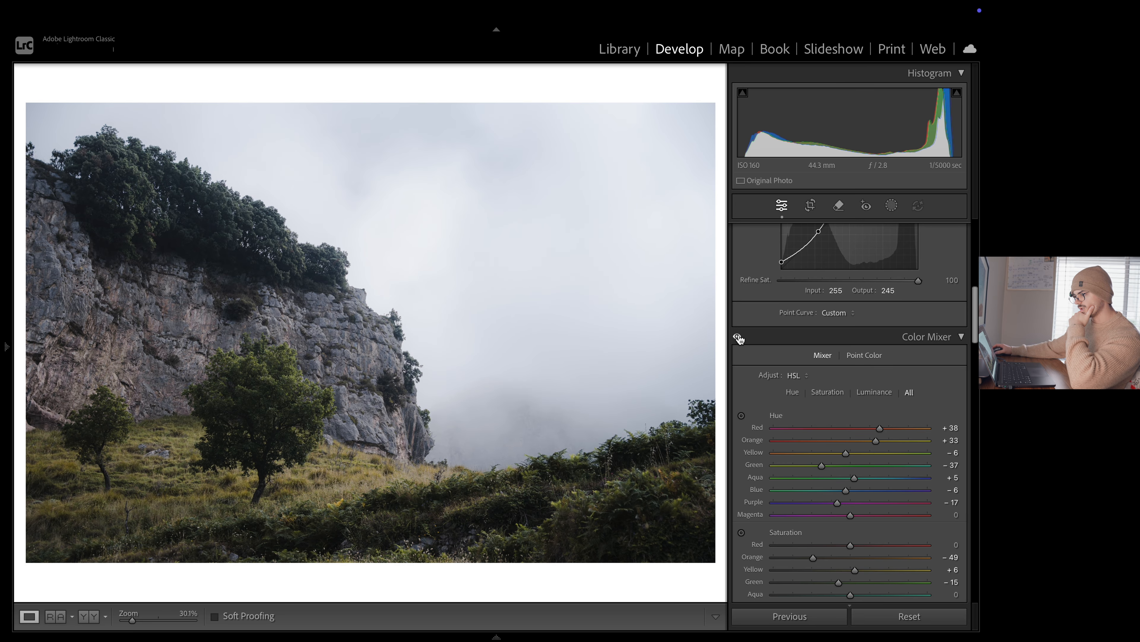
Compare the edited photo with its unedited original, ending on the edited version
key("backslash")
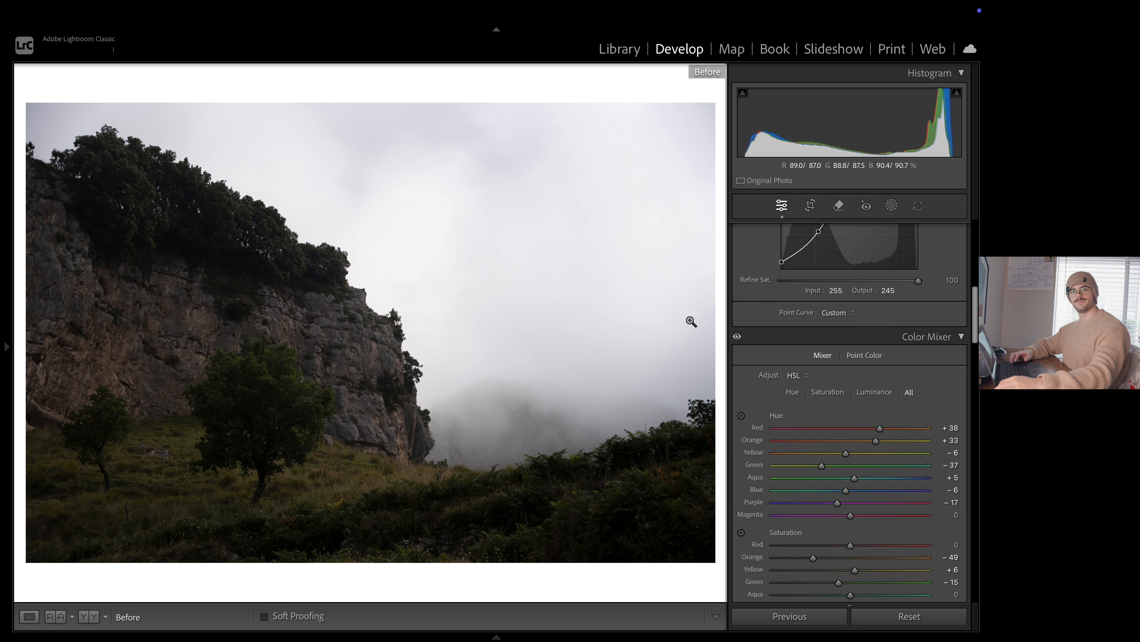
key("backslash")
key("backslash")
key("backslash")
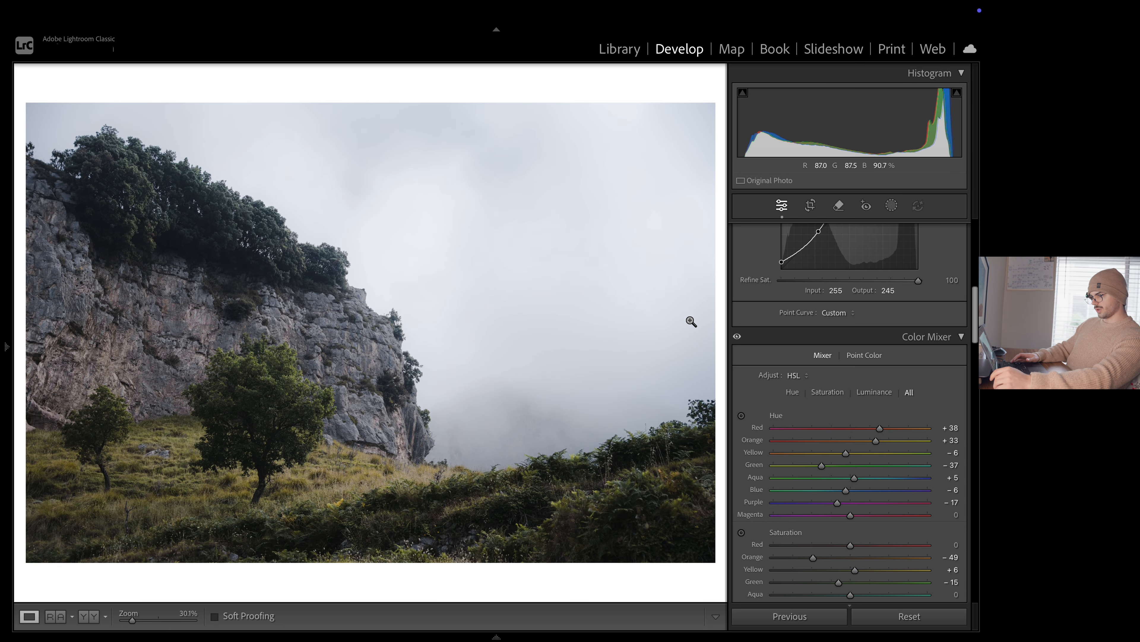
key("backslash")
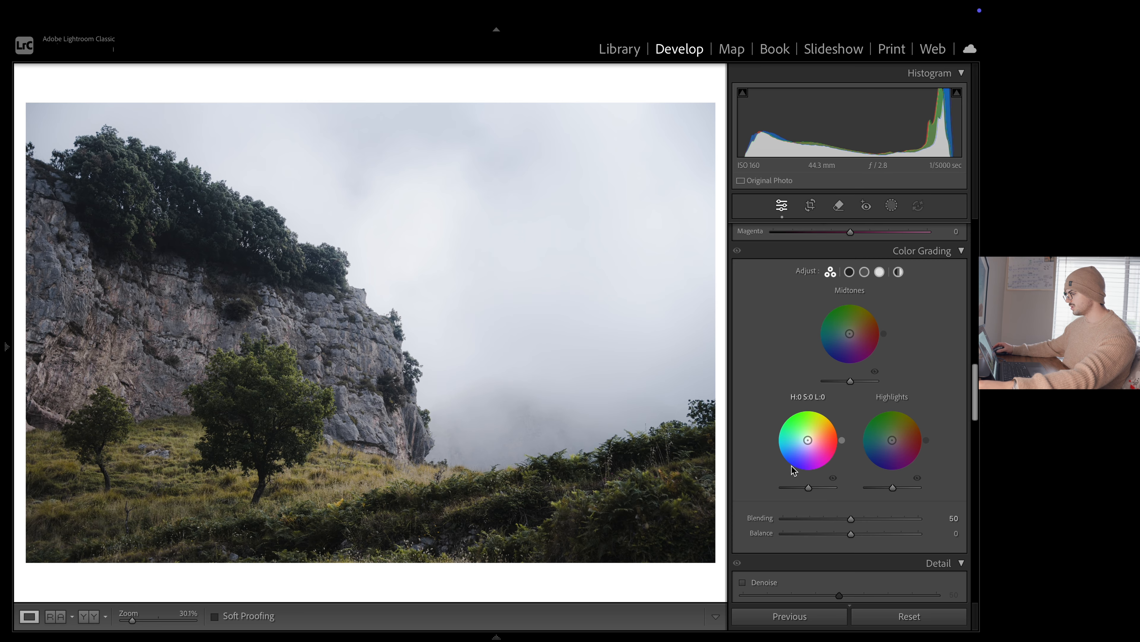
left_click_drag(808, 440, 787, 452)
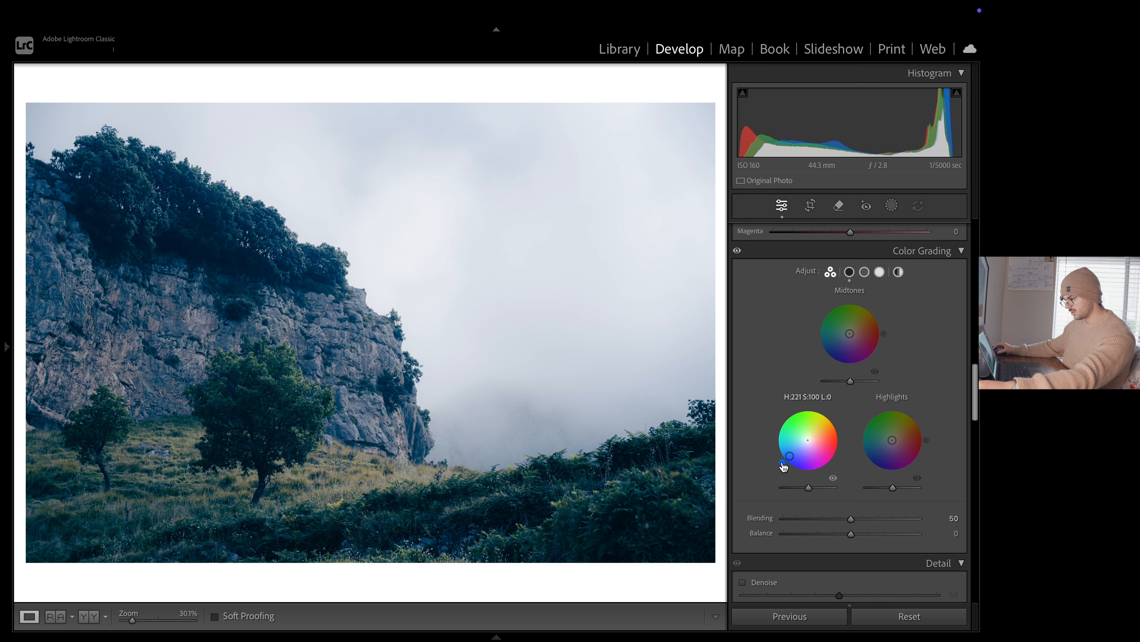
double_click(791, 455)
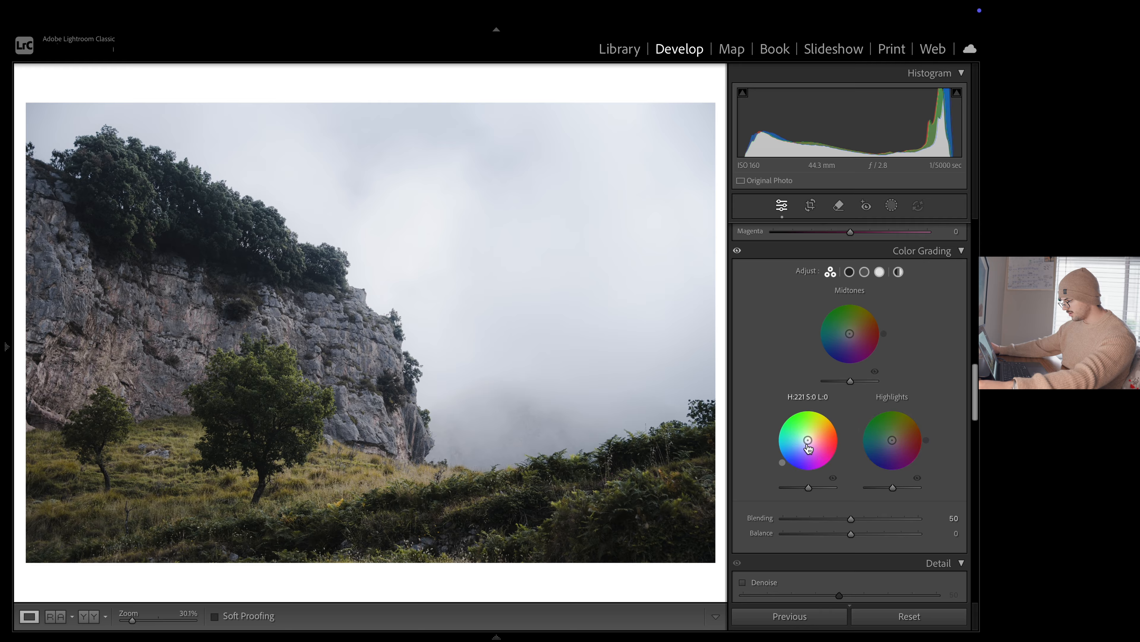
left_click_drag(808, 441, 808, 443)
key("ctrl+z")
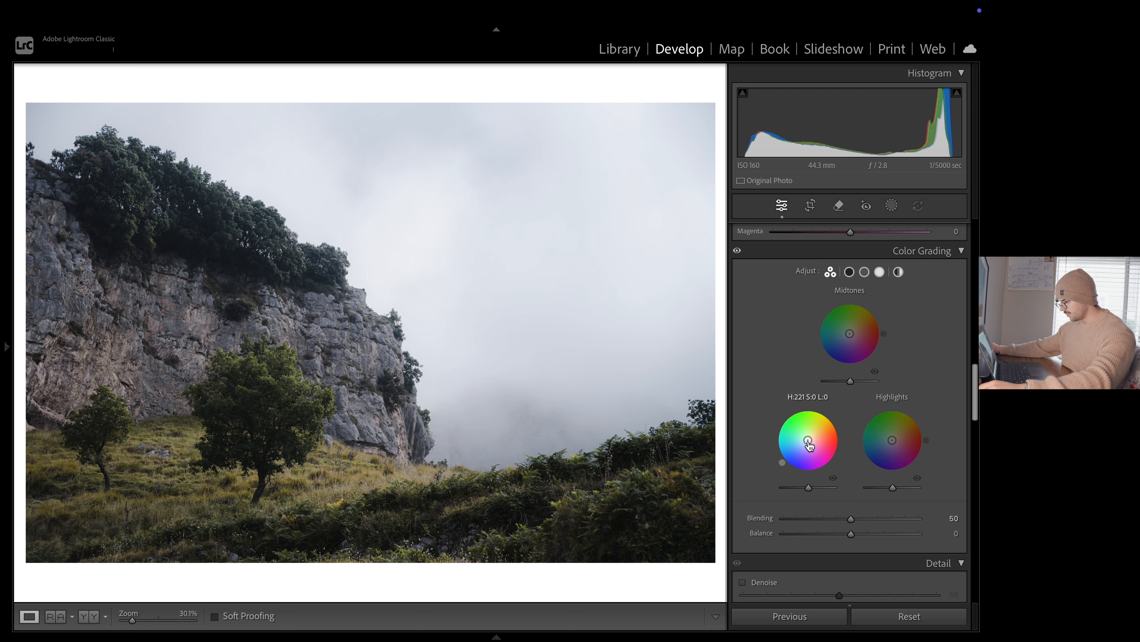
Tint the shadows subtly blue in Color Grading with hue 226 and saturation 11
left_click_drag(808, 441, 807, 442)
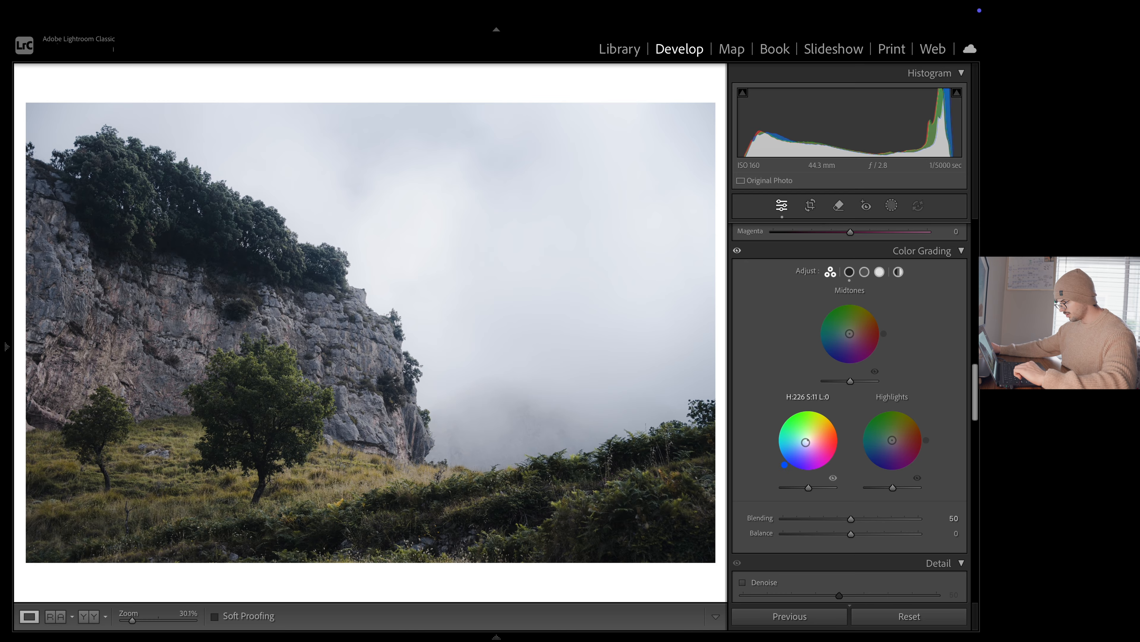
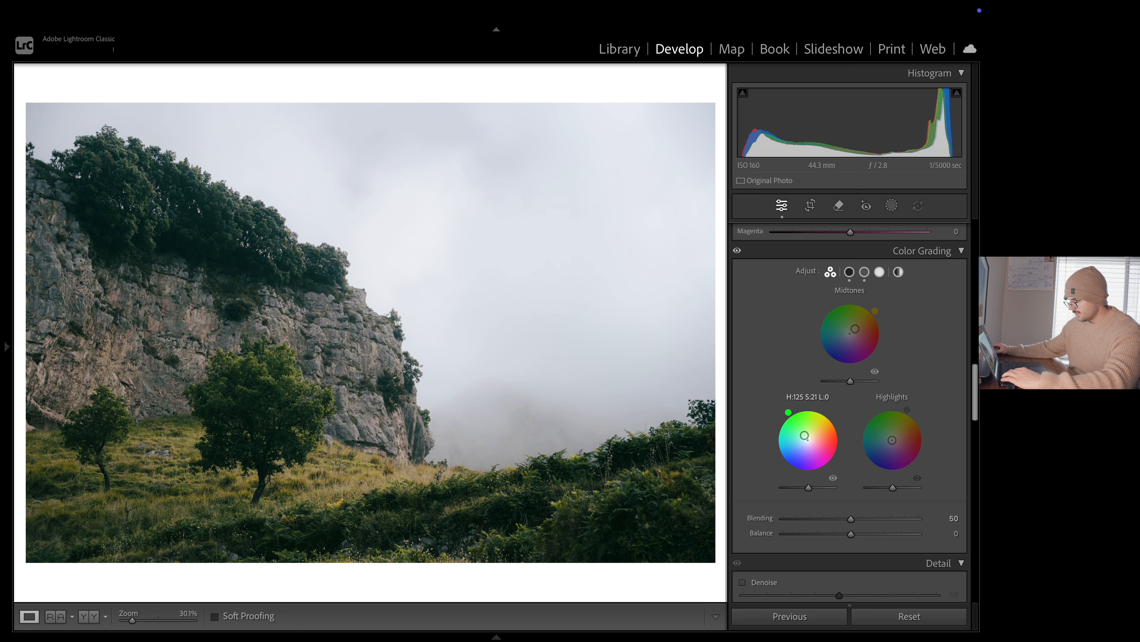
Color-grade the shadows with hue 75 and saturation 7, the midtones with hue 29, and the highlights with hue 221 and saturation 11
left_click_drag(817, 407, 812, 406)
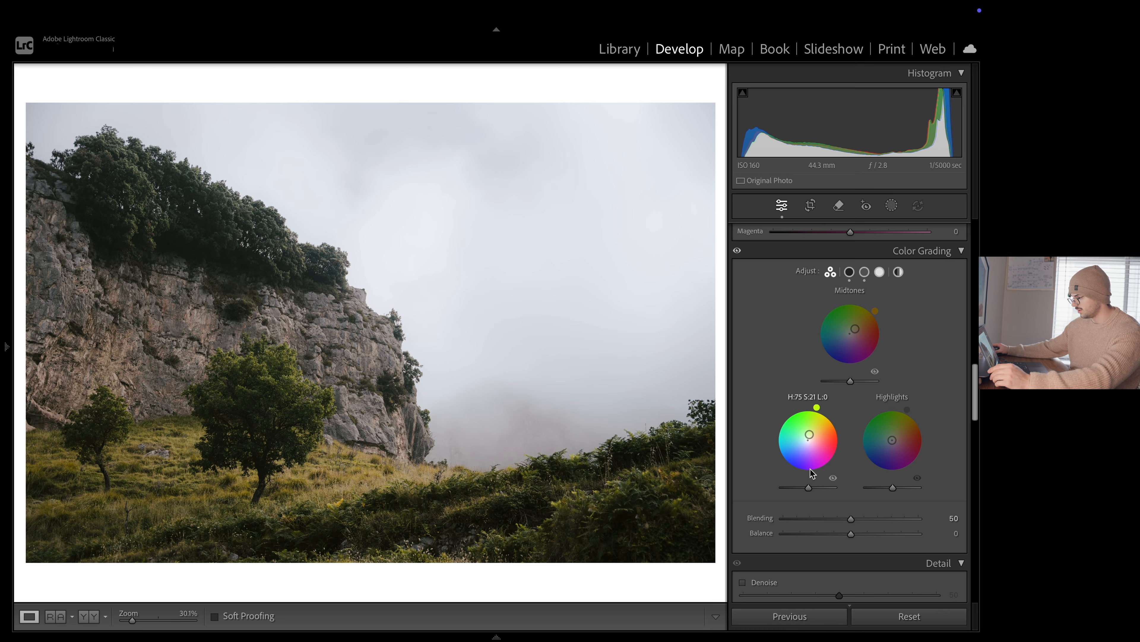
left_click_drag(813, 440, 812, 442)
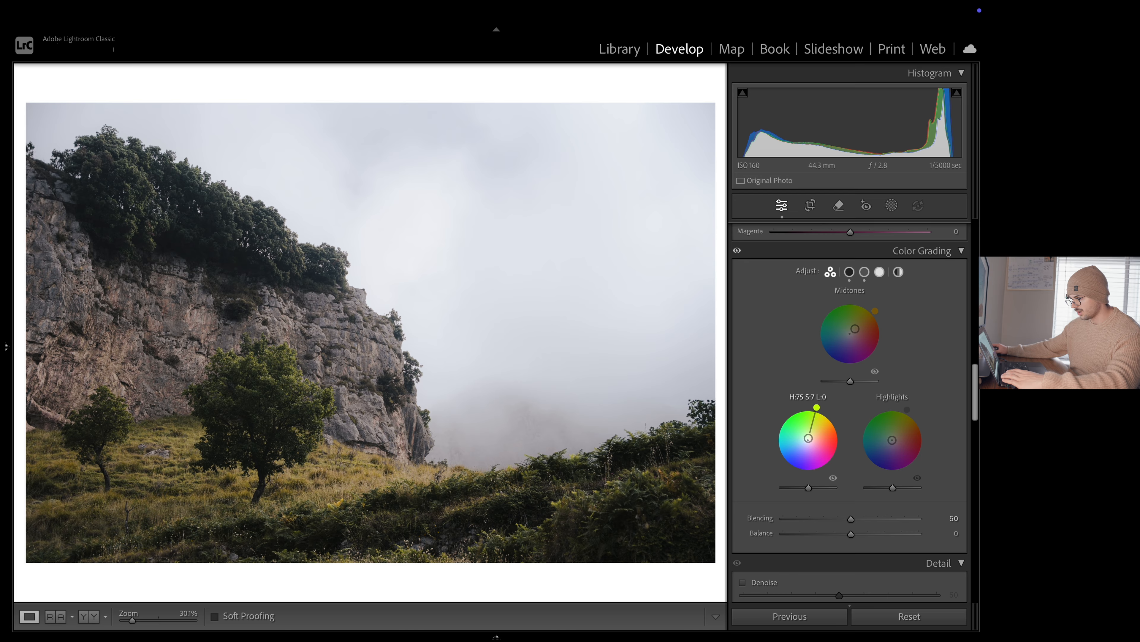
left_click_drag(855, 329, 857, 333)
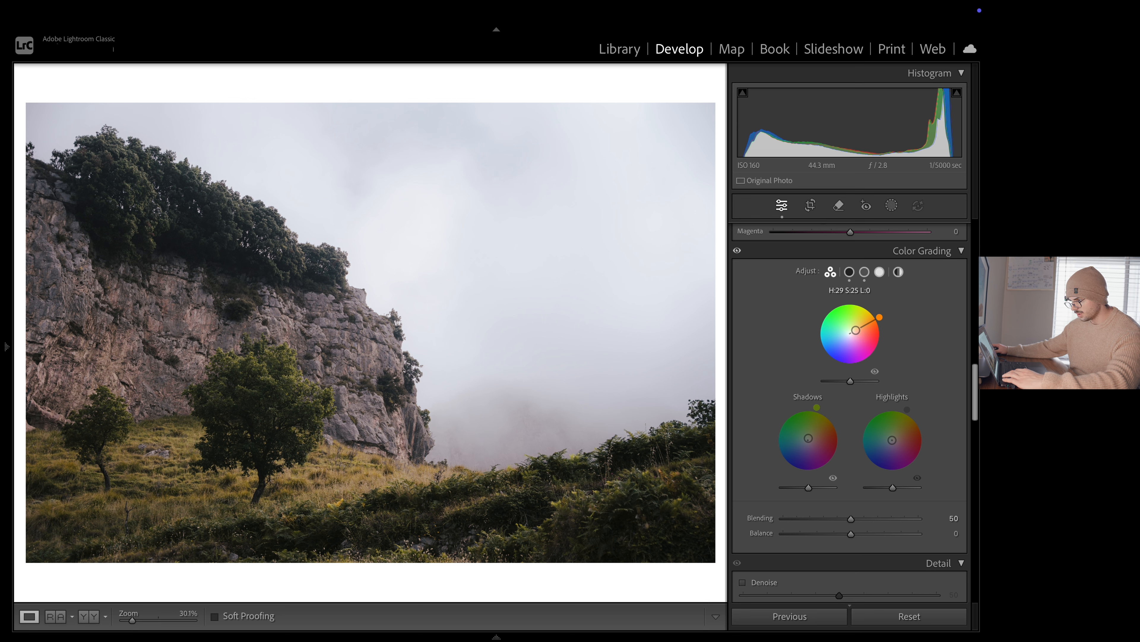
left_click(738, 251)
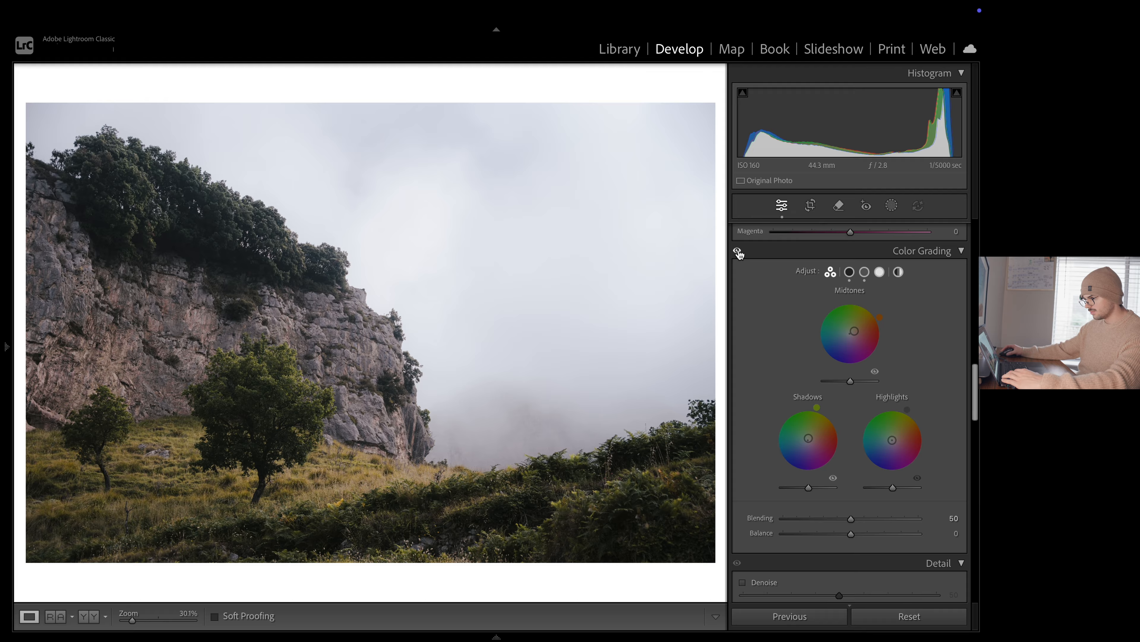
left_click_drag(904, 418, 890, 442)
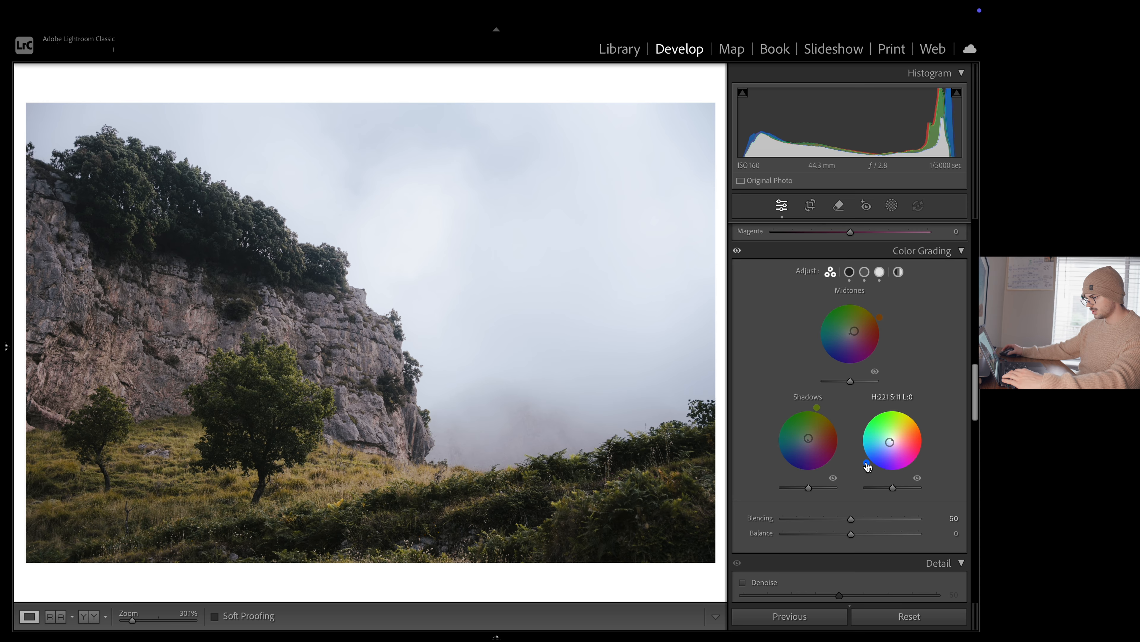
Compare the graded photo with its unedited original, ending on the edited version
scroll(868, 467, "up", 6)
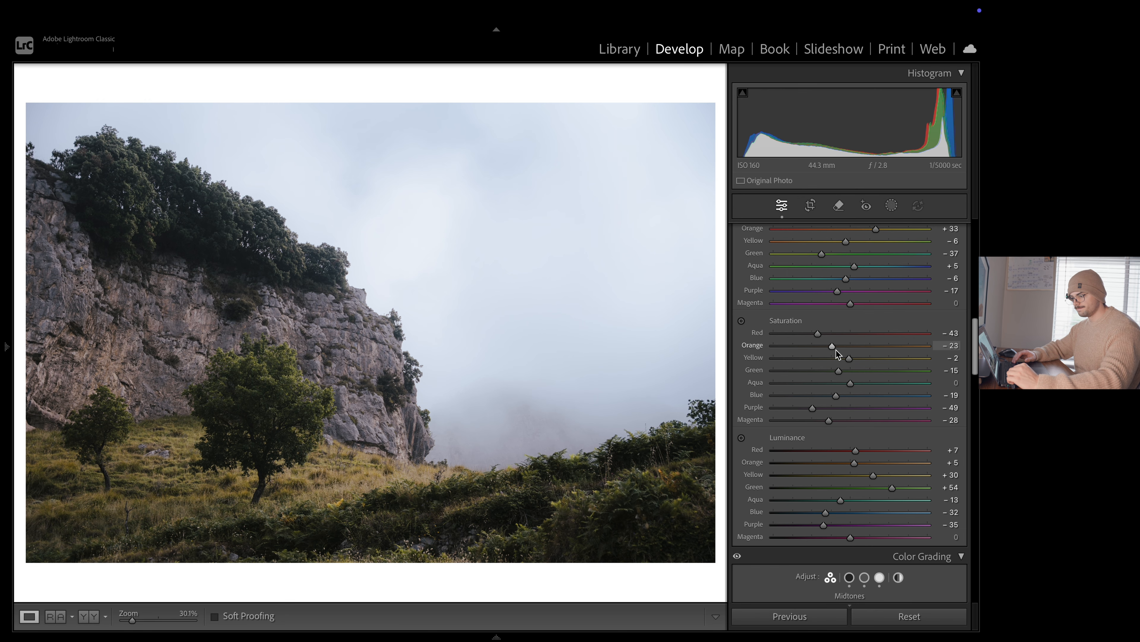
key("backslash")
key("backslash")
key("backslash")
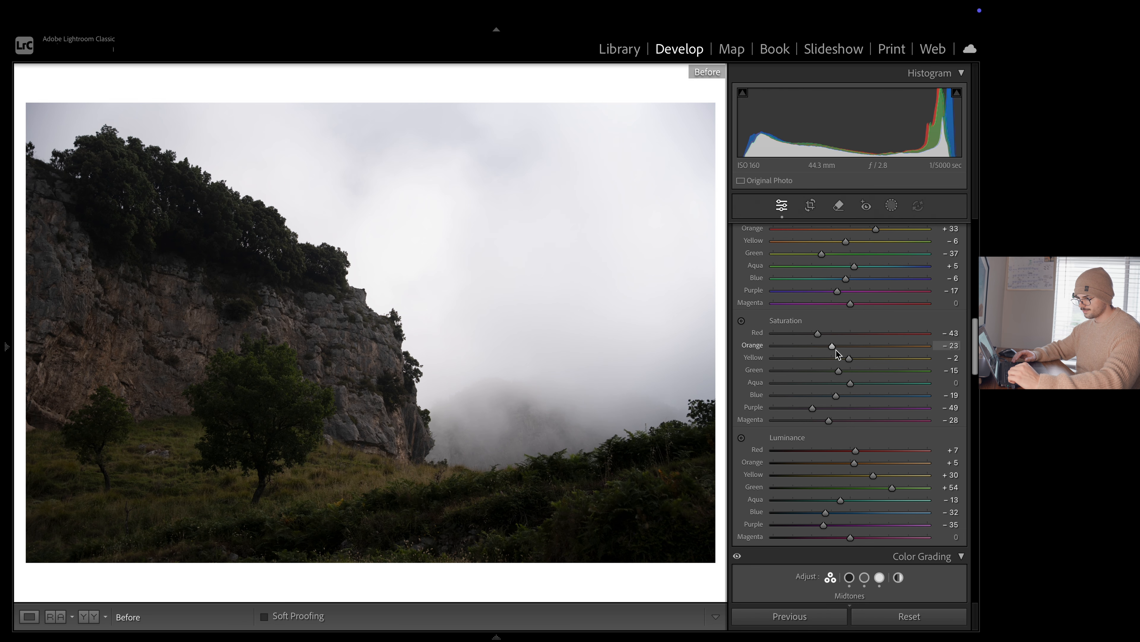
key("backslash")
In black and white, raise the tone curve's highlight and midtone points, set the shadow point to input 65, output 72, and restore colour
scroll(907, 380, "up", 6)
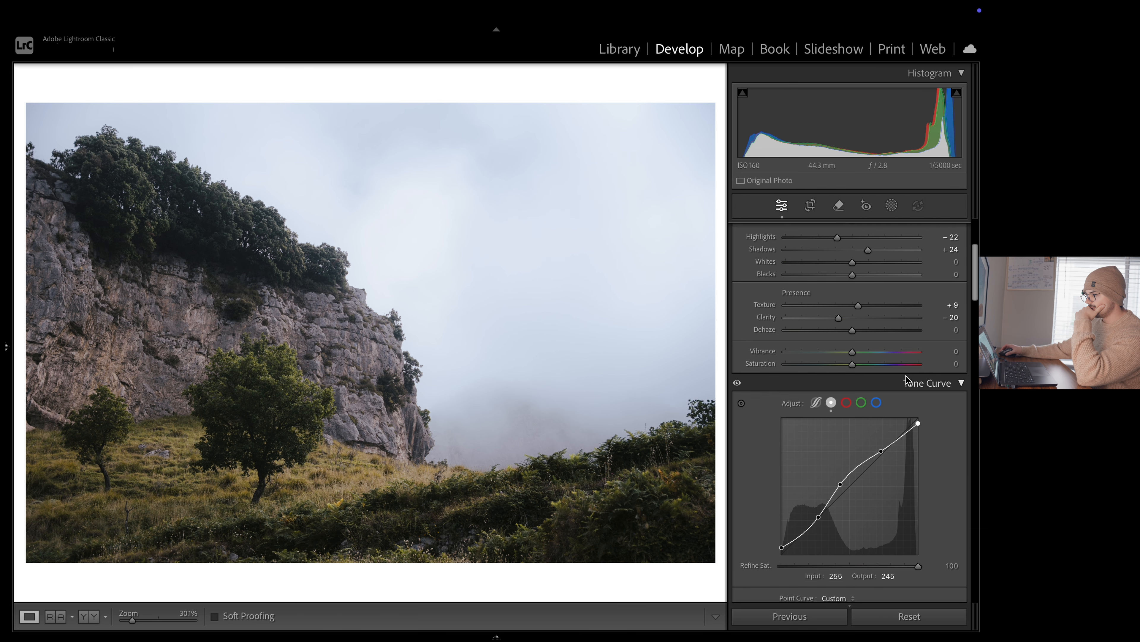
scroll(906, 379, "up", 3)
left_click(905, 249)
scroll(901, 331, "down", 5)
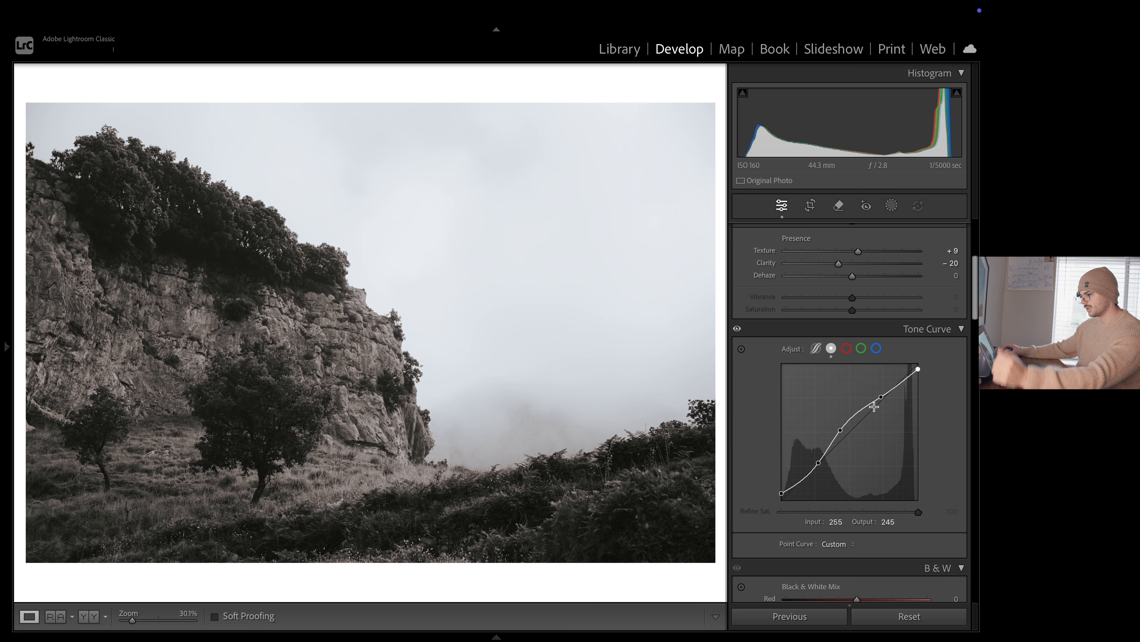
left_click(881, 398)
mouse_move(880, 398)
left_mouse_down()
mouse_move(880, 377)
mouse_move(881, 393)
left_mouse_up()
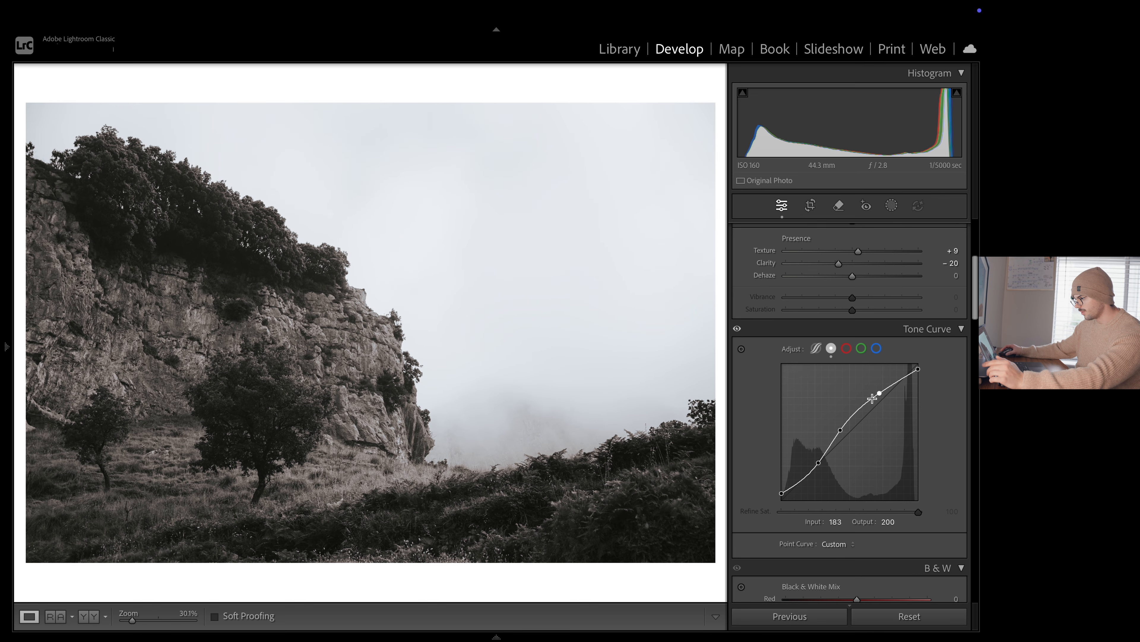
mouse_move(842, 429)
left_mouse_down()
mouse_move(895, 371)
mouse_move(921, 368)
mouse_move(842, 421)
left_mouse_up()
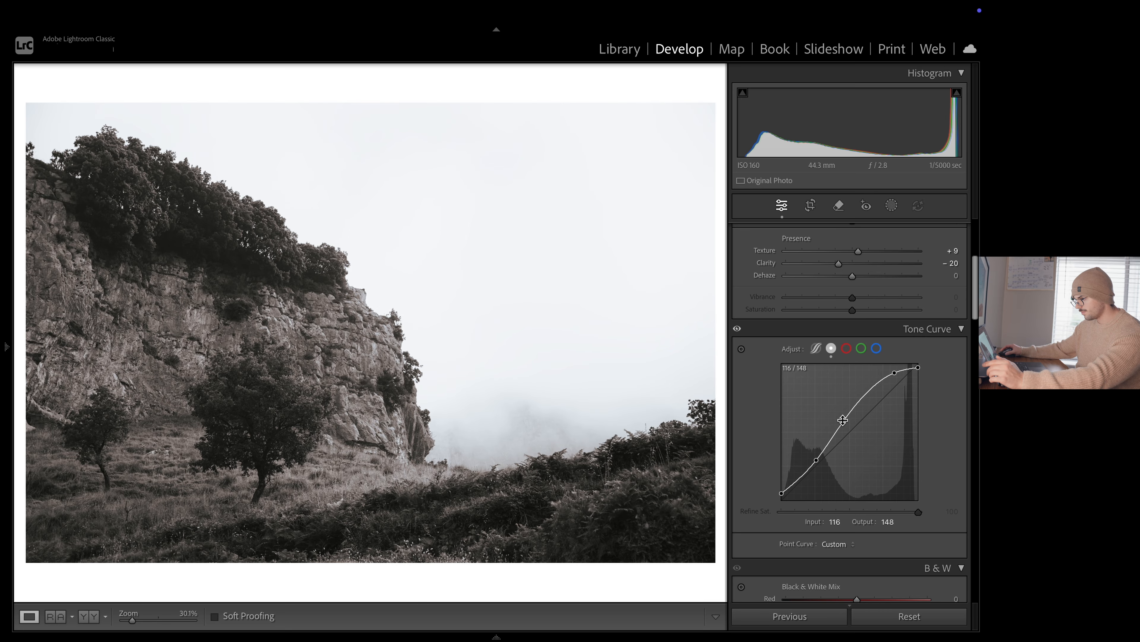
left_click_drag(816, 461, 816, 462)
scroll(870, 408, "up", 5)
scroll(763, 387, "down", 4)
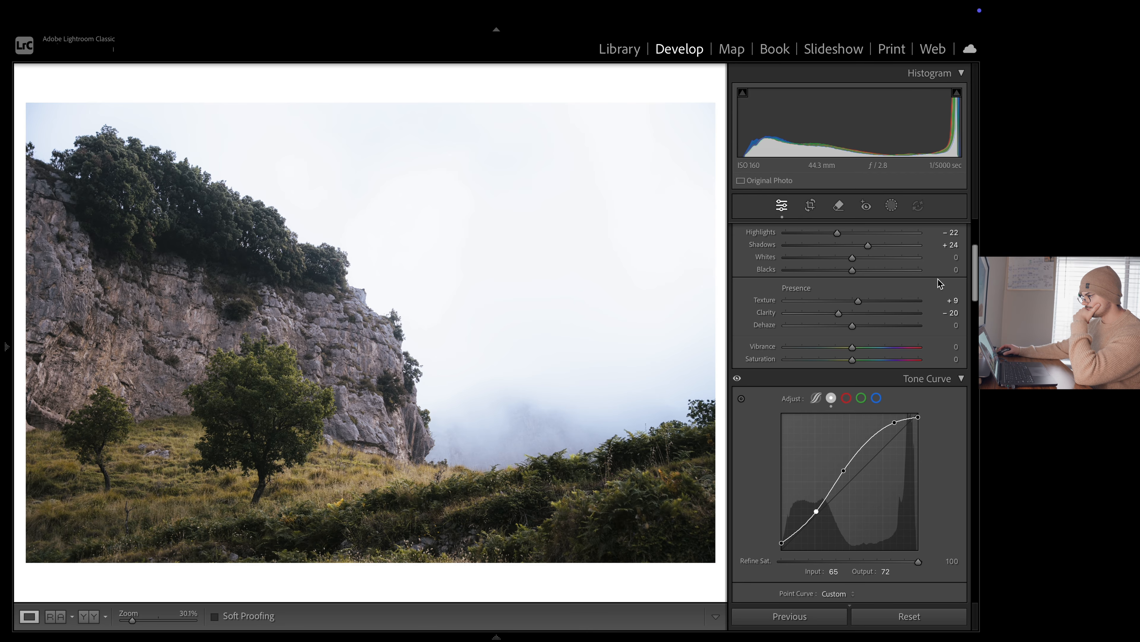
Recheck the photo in black and white, lower the tone curve's highlight point, set the white point's output to 246, and return to colour
scroll(940, 283, "up", 4)
left_click(905, 248)
scroll(896, 339, "down", 5)
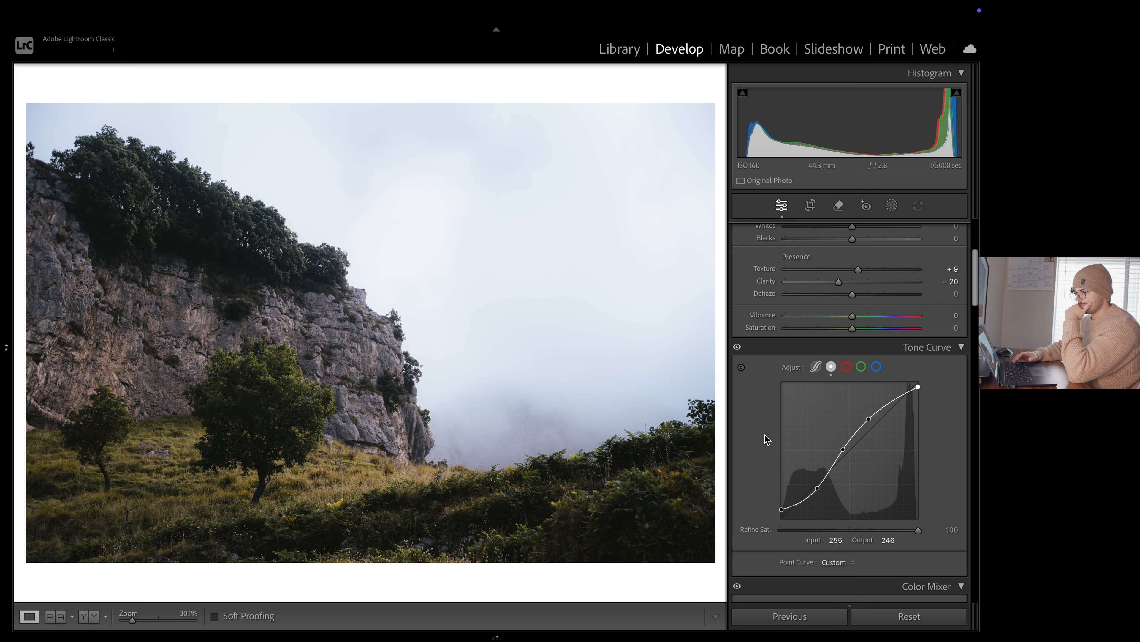
Compare the photo with its unedited original after the tone curve changes, ending on the edited version
key("backslash")
key("backslash")
key("backslash")
key("backslash")
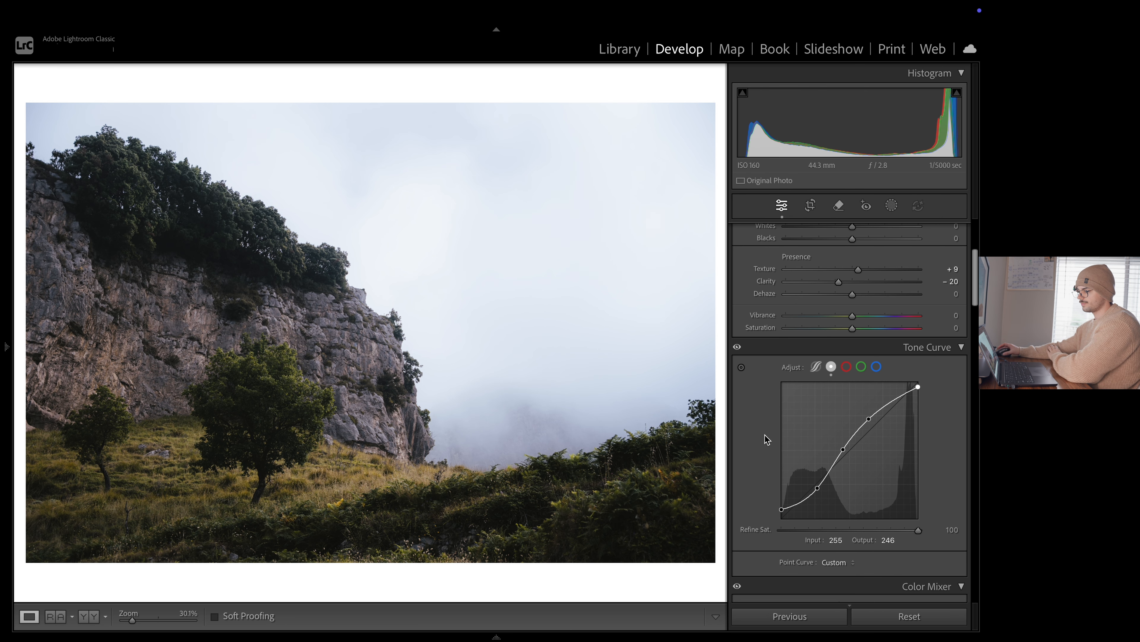
Add a large radial gradient mask centred on the big tree and raise its exposure to about 0.3
scroll(946, 407, "down", 5)
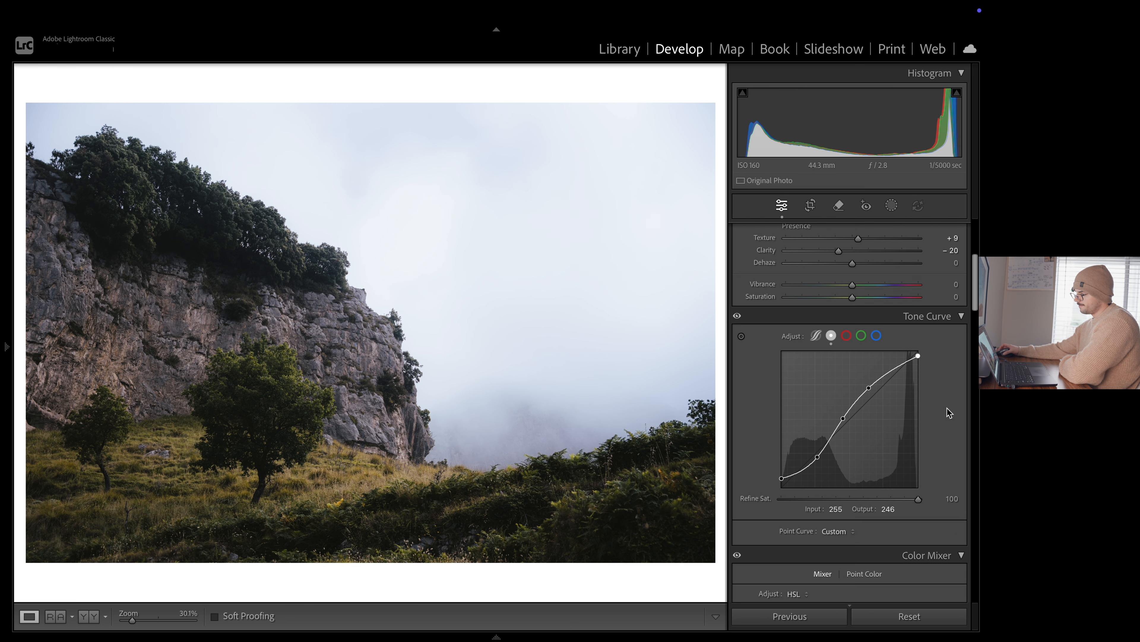
scroll(946, 405, "up", 10)
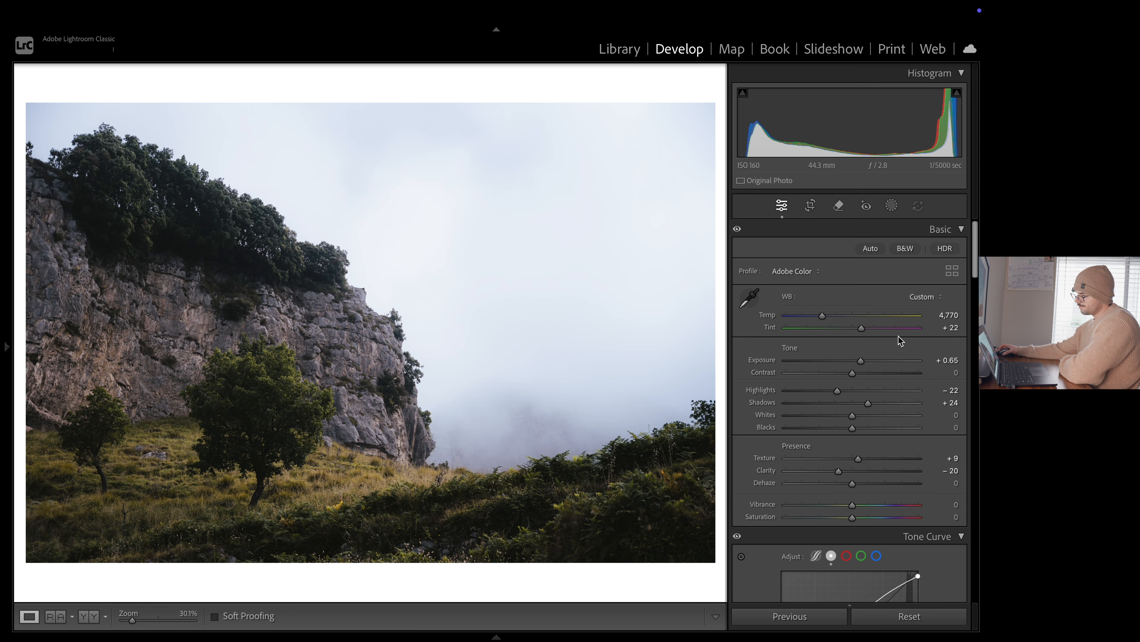
left_click(892, 206)
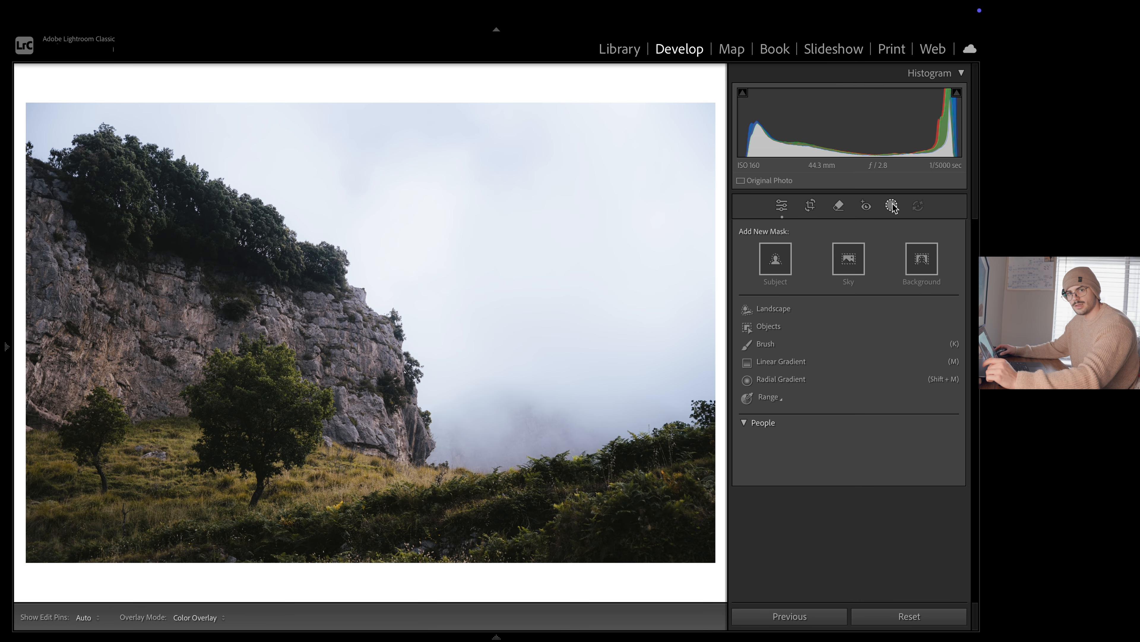
left_click(801, 381)
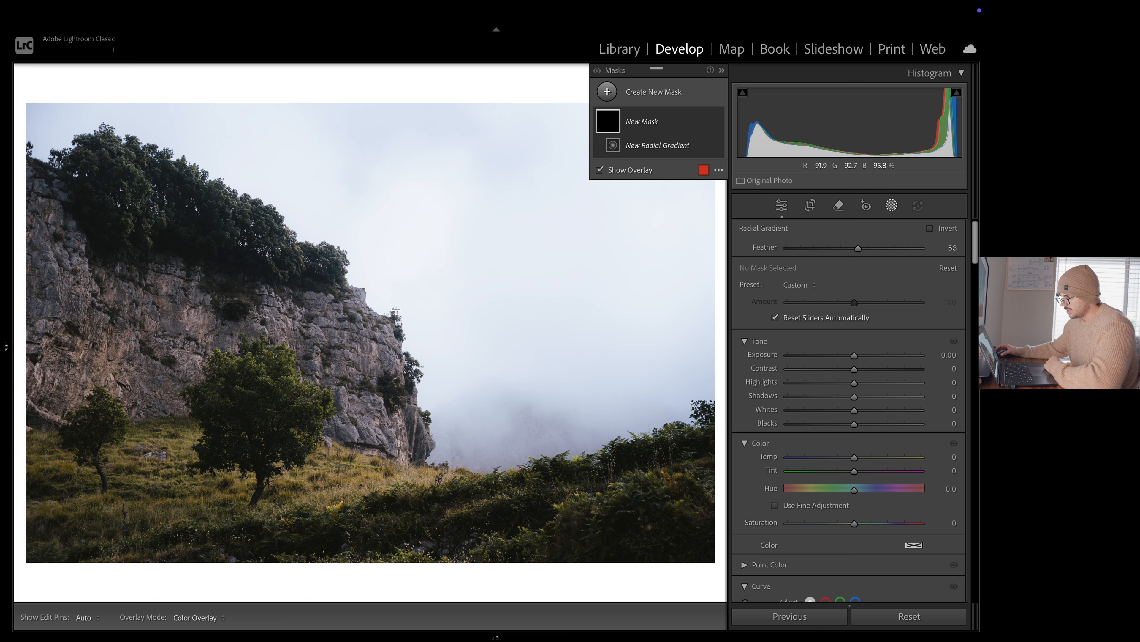
left_click_drag(256, 418, 404, 230)
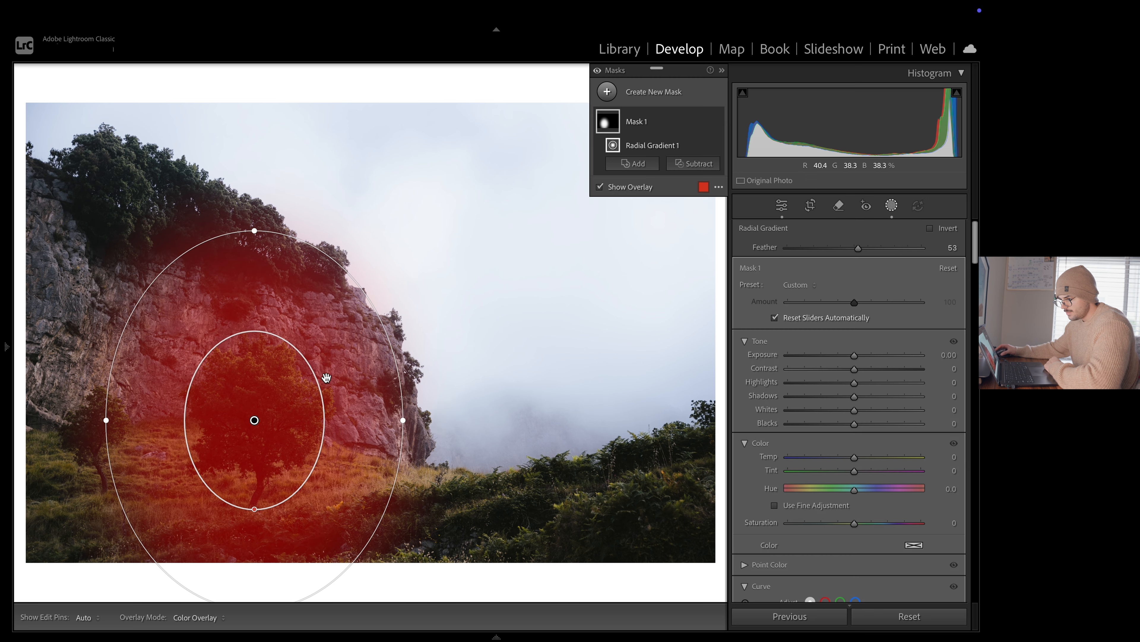
left_click_drag(265, 411, 271, 403)
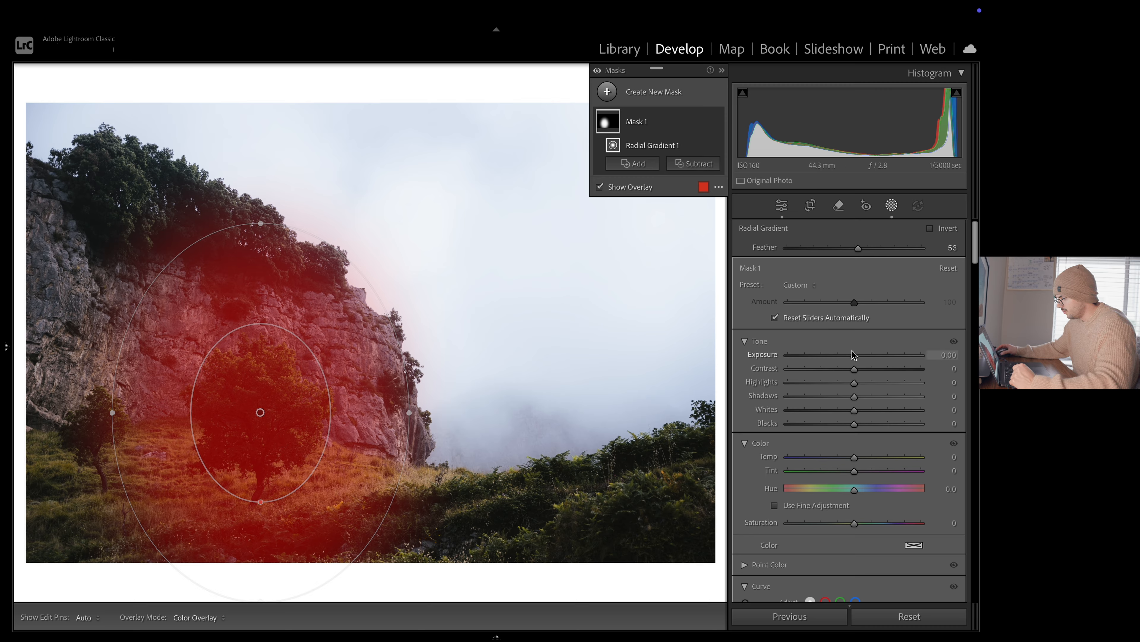
left_click_drag(853, 356, 861, 356)
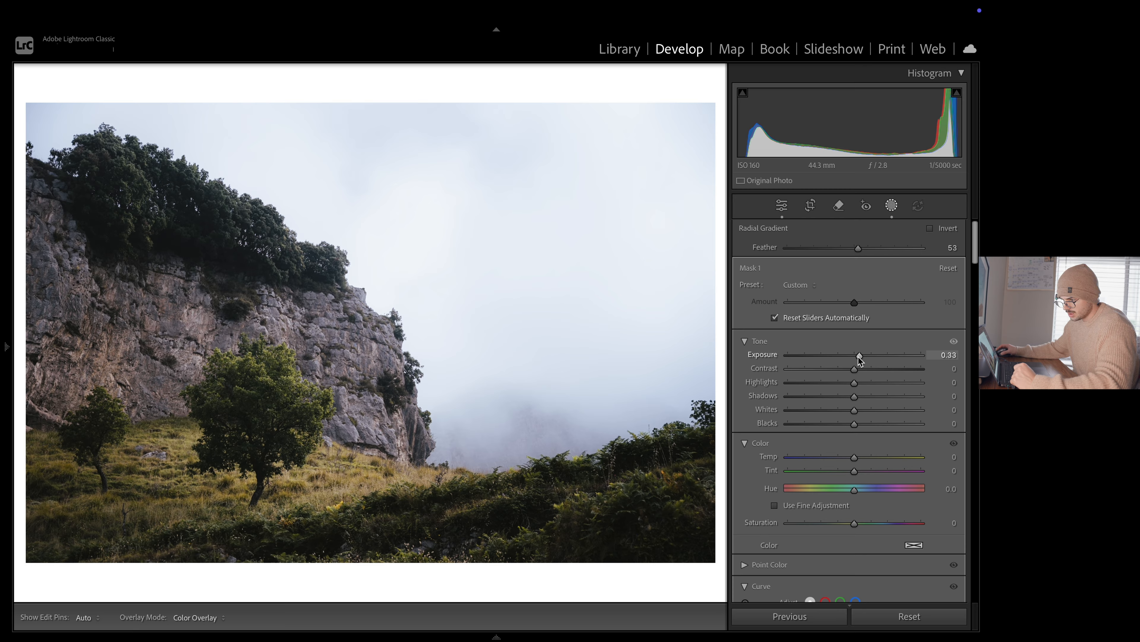
left_click_drag(859, 358, 858, 359)
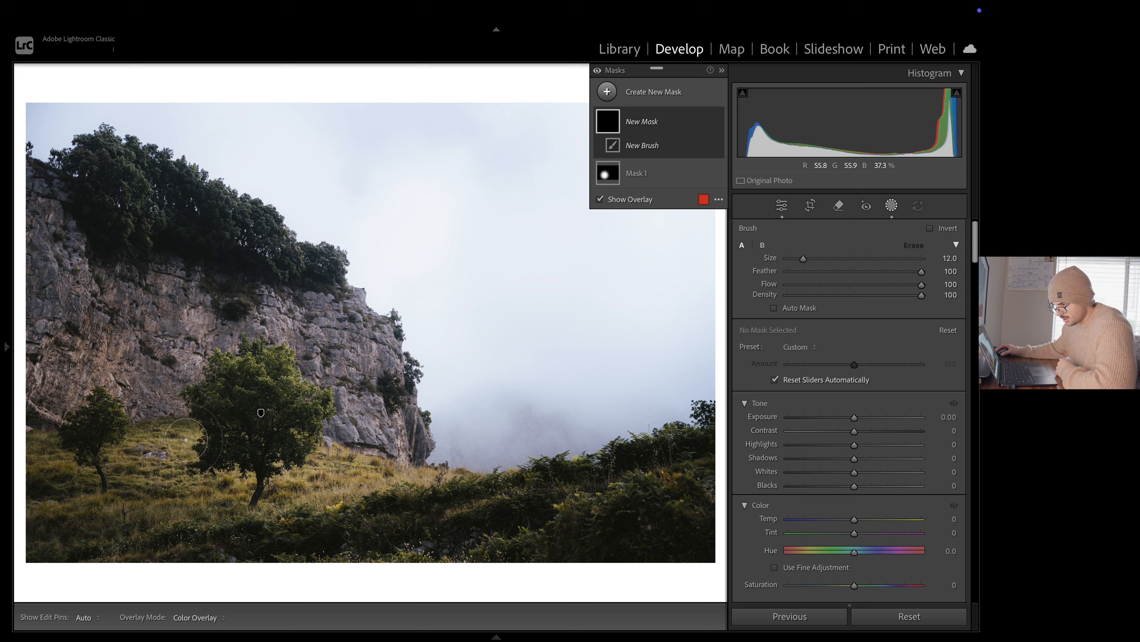
Paint a new size 5 brush mask over the grassy slope, the foreground bushes and the sunlit edges of both trees
mouse_move(193, 427)
left_mouse_down()
mouse_move(163, 465)
mouse_move(167, 451)
mouse_move(161, 482)
mouse_move(224, 497)
mouse_move(394, 477)
mouse_move(347, 469)
mouse_move(336, 470)
mouse_move(446, 475)
mouse_move(496, 501)
left_mouse_up()
scroll(464, 488, "down", 5)
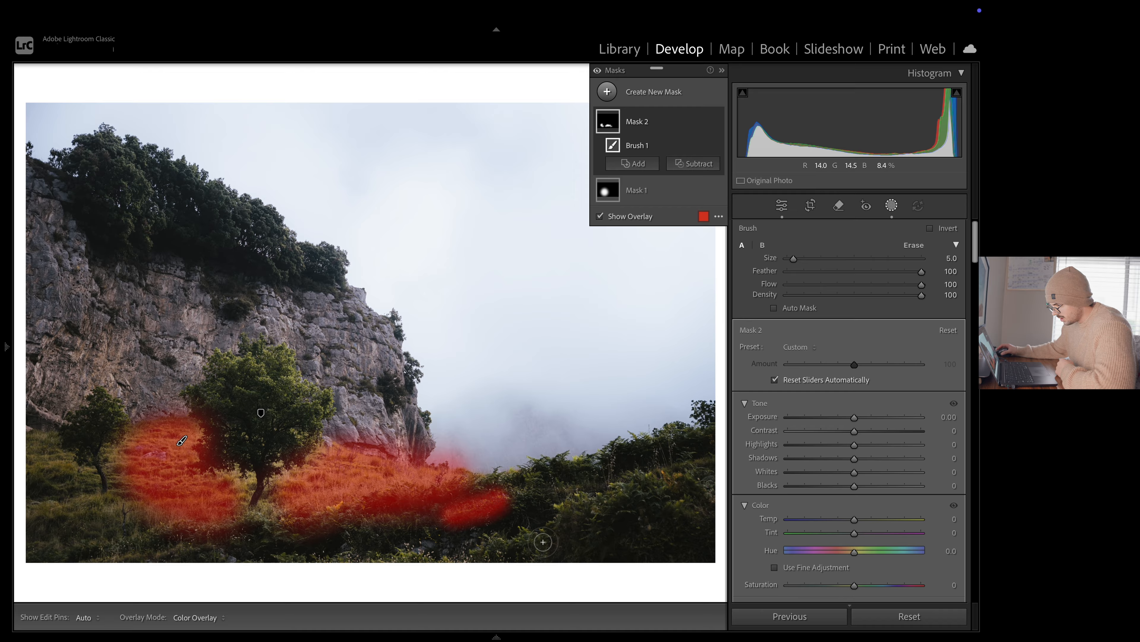
key("h")
mouse_move(492, 551)
left_mouse_down()
mouse_move(594, 497)
mouse_move(687, 480)
left_mouse_up()
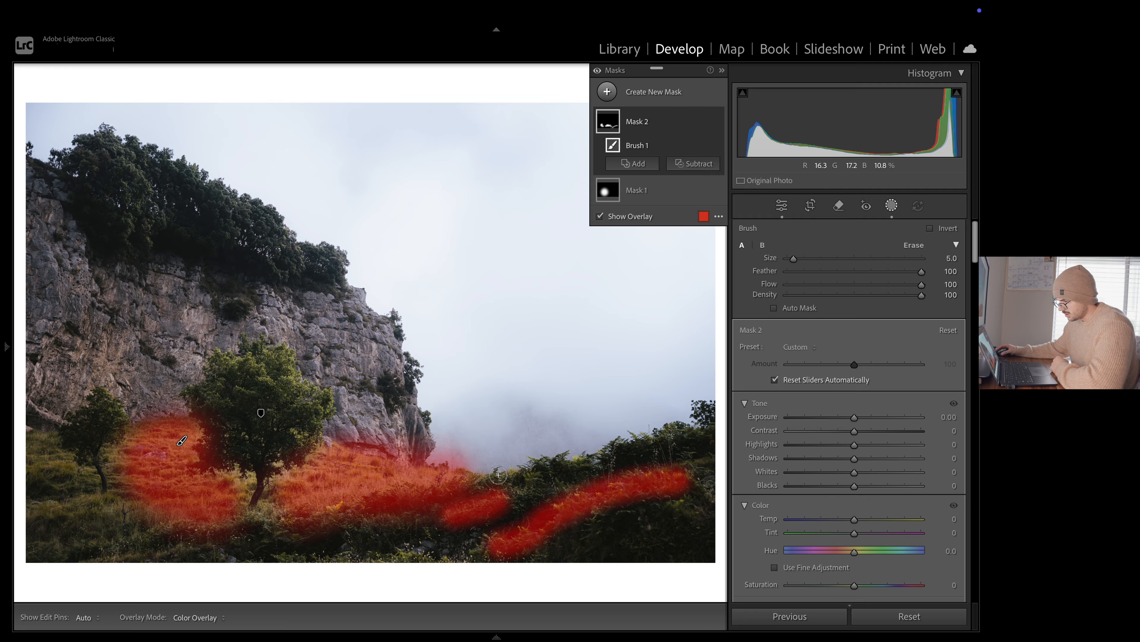
left_click_drag(498, 475, 712, 406)
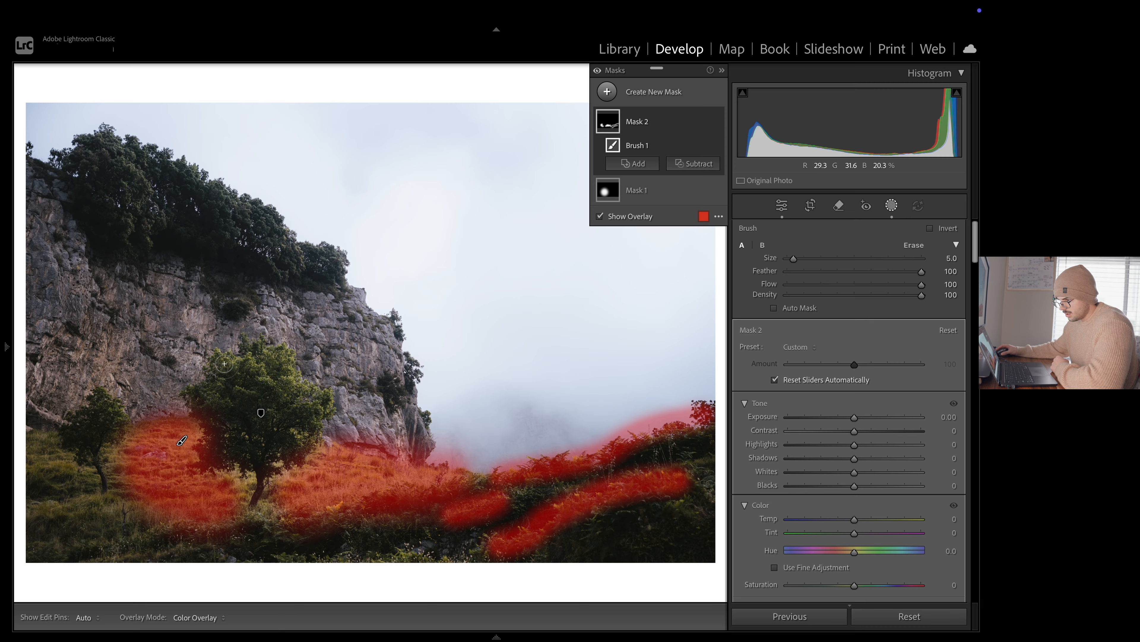
left_click_drag(224, 364, 278, 373)
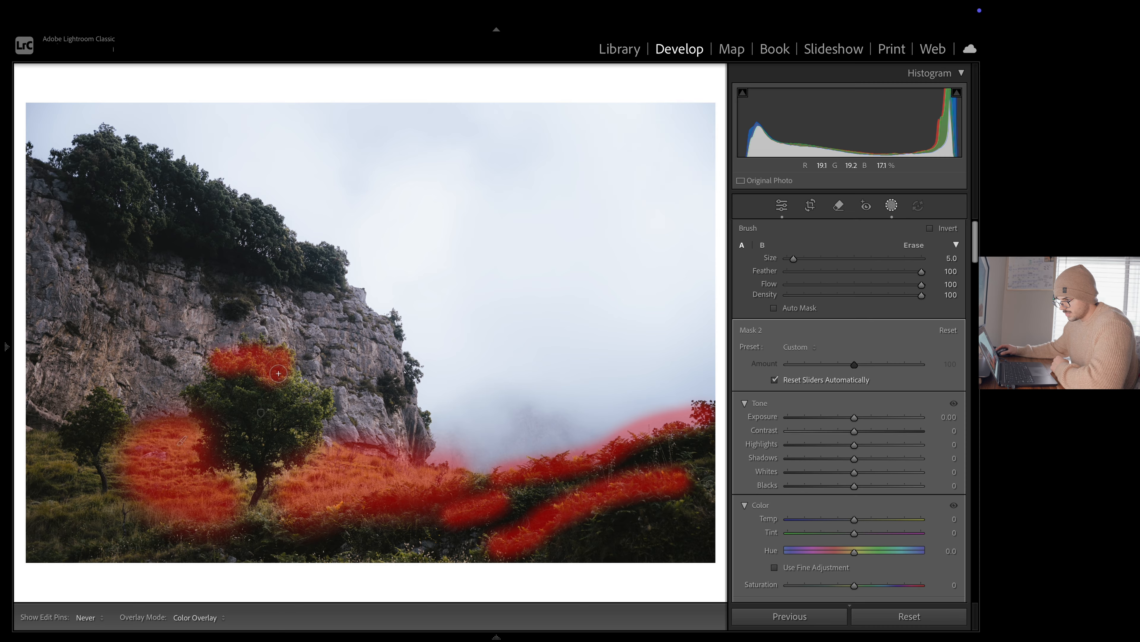
left_click_drag(307, 438, 306, 437)
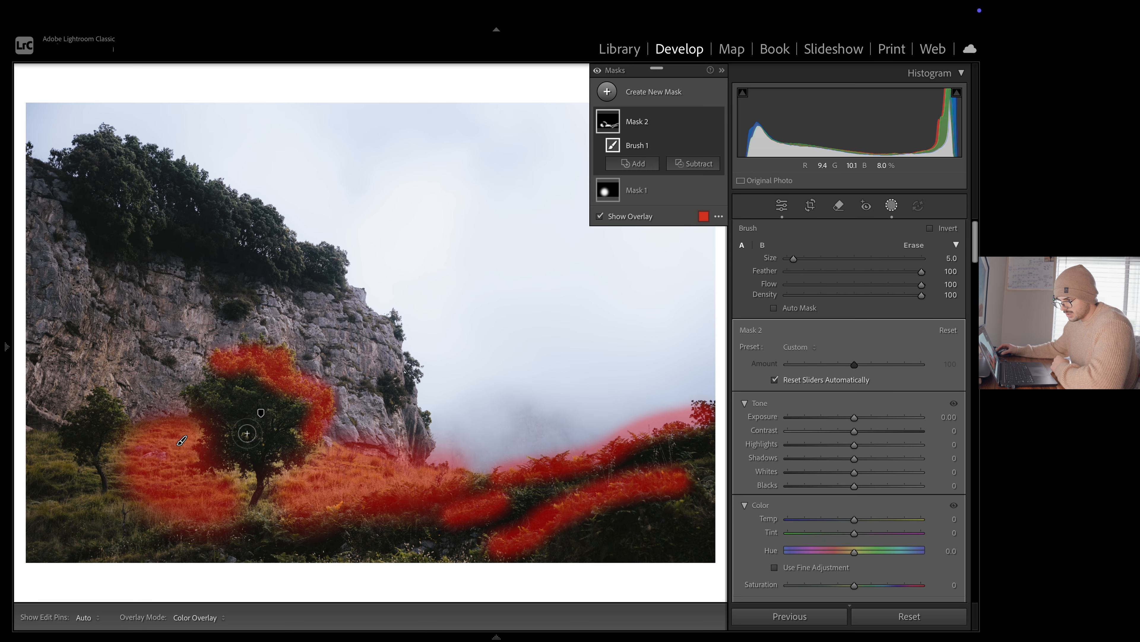
left_click_drag(91, 397, 119, 424)
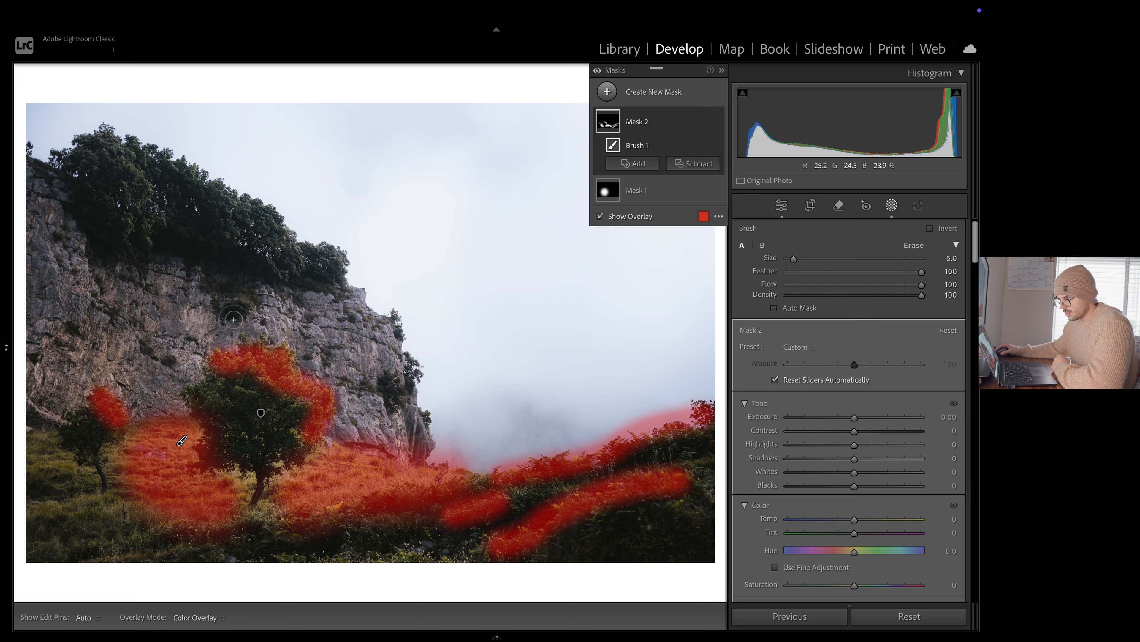
Extend the brush mask over the cliff-top trees and remaining foreground grass at brush size 8, and set its exposure to 0.11
key("bracketright")
mouse_move(122, 151)
left_mouse_down()
mouse_move(141, 181)
mouse_move(142, 229)
left_mouse_up()
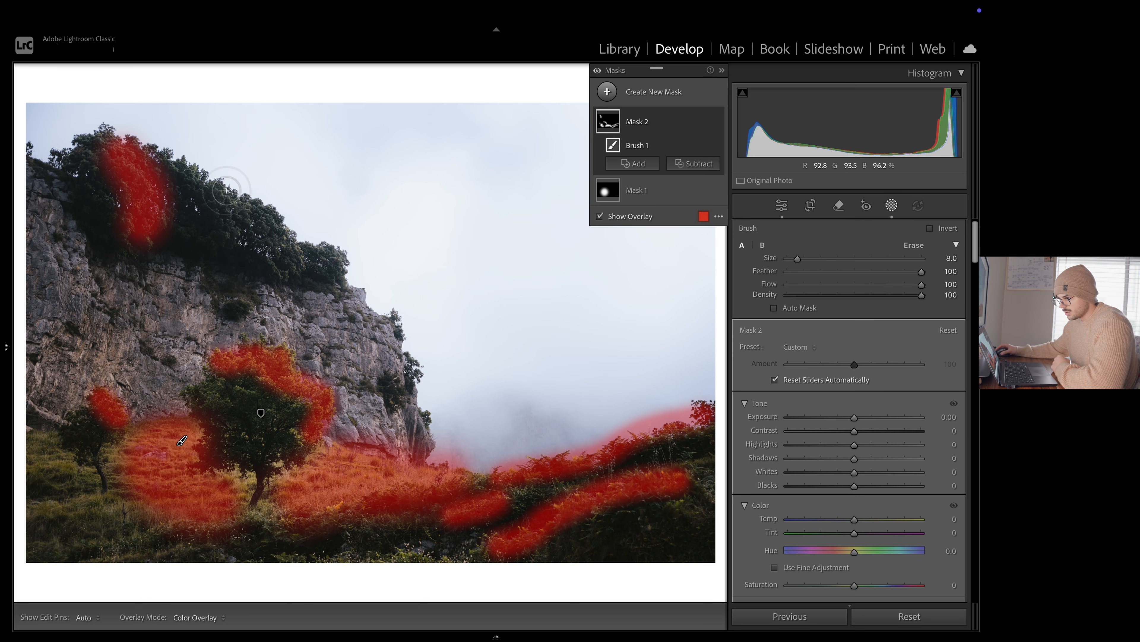
left_click_drag(210, 188, 296, 263)
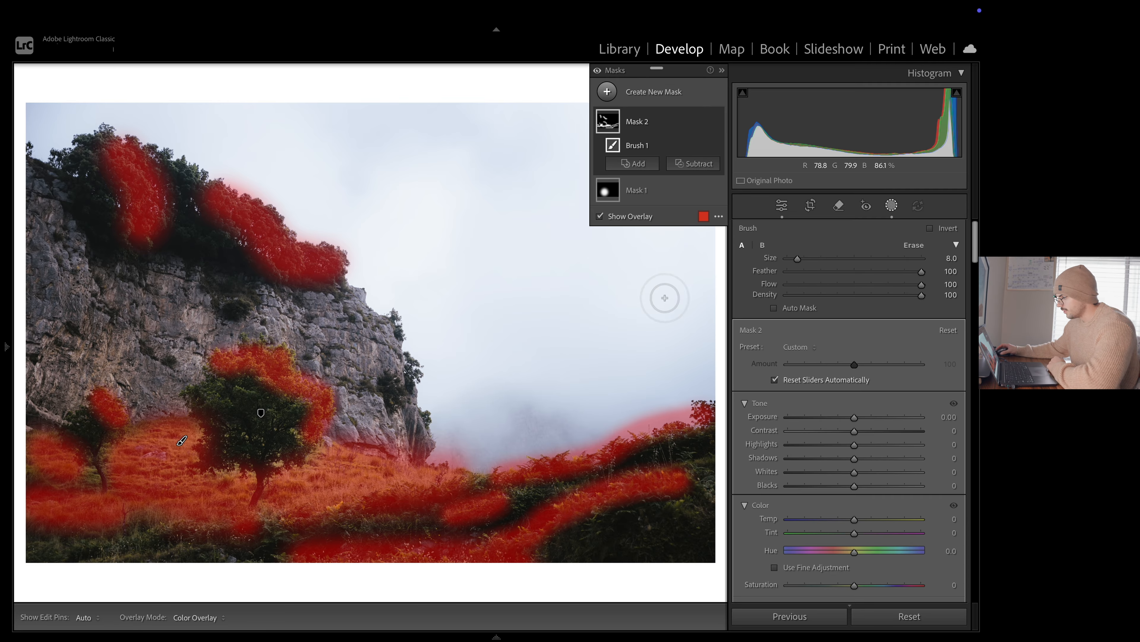
left_click_drag(855, 420, 855, 420)
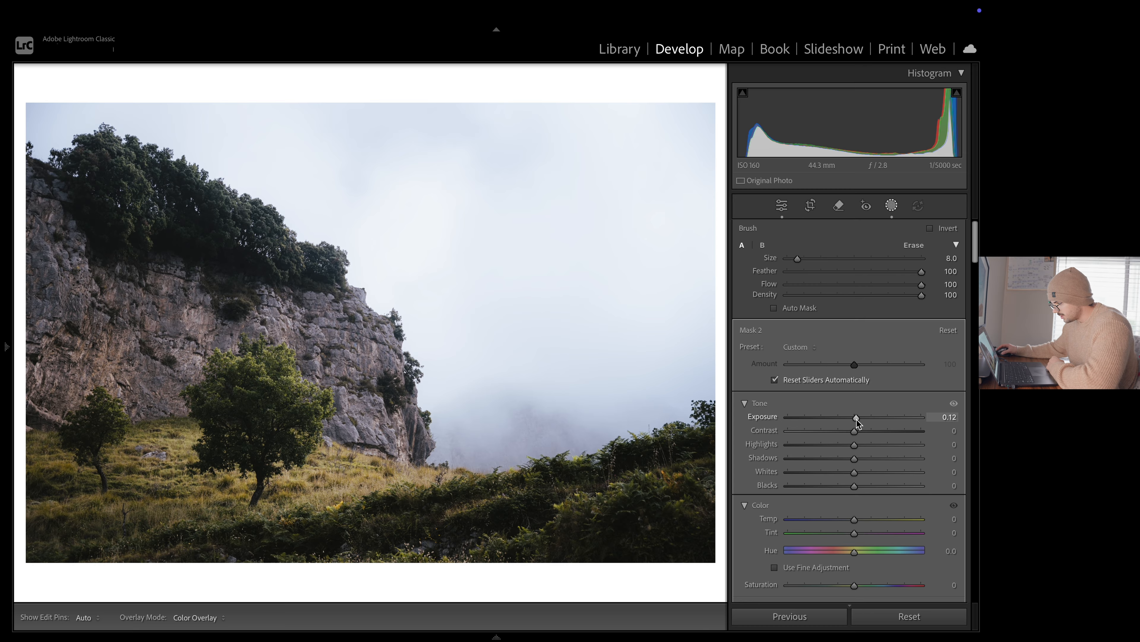
left_click_drag(857, 419, 857, 419)
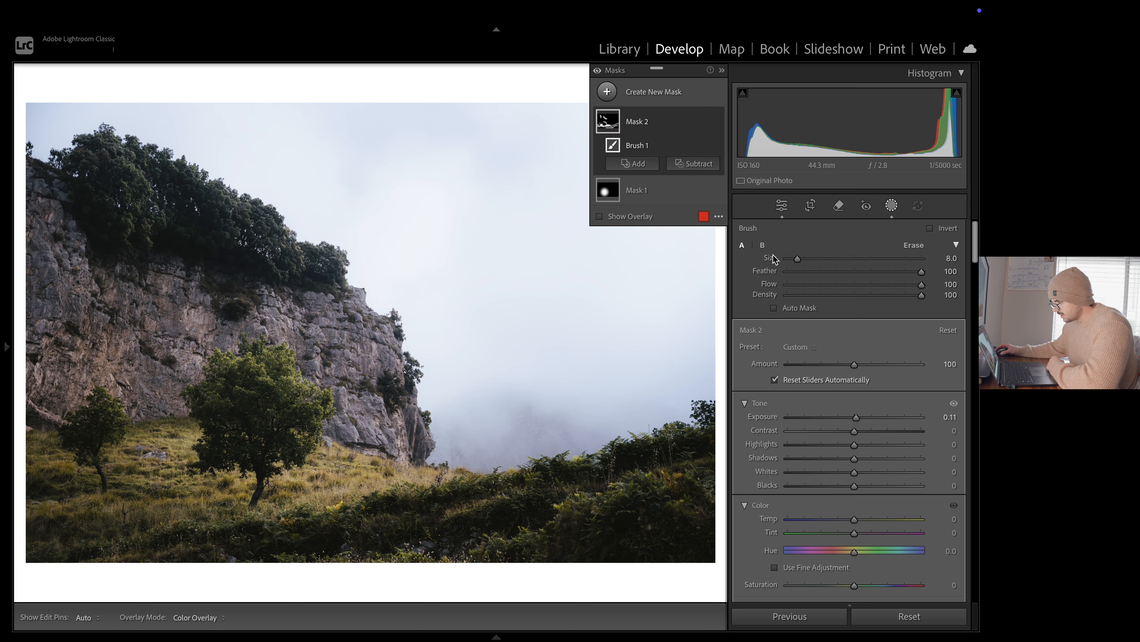
Compare the photo with and without the brush mask, Mask 2, leaving the mask enabled
left_click(716, 123)
left_click(716, 123)
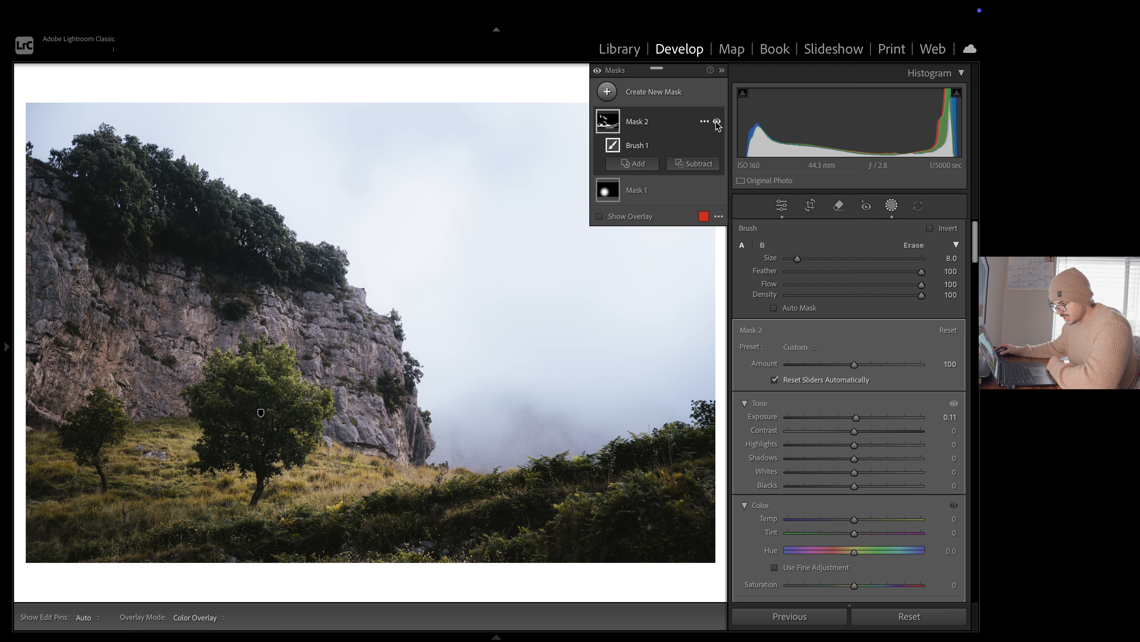
left_click(716, 123)
left_click(716, 124)
left_click(716, 122)
left_click(716, 123)
left_click(716, 123)
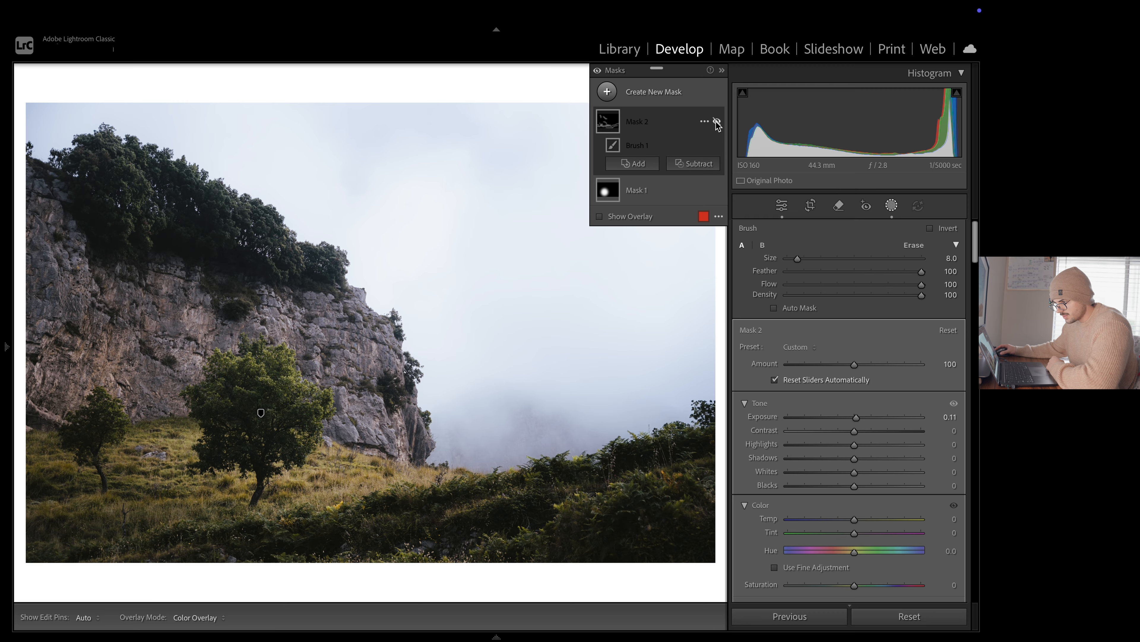
left_click(716, 123)
left_click(716, 123)
left_click(716, 123)
left_click(716, 123)
left_click(716, 123)
Start a new brush mask and paint it over the dark bushes in the photo's lower right corner at brush size 14
right_click(640, 110)
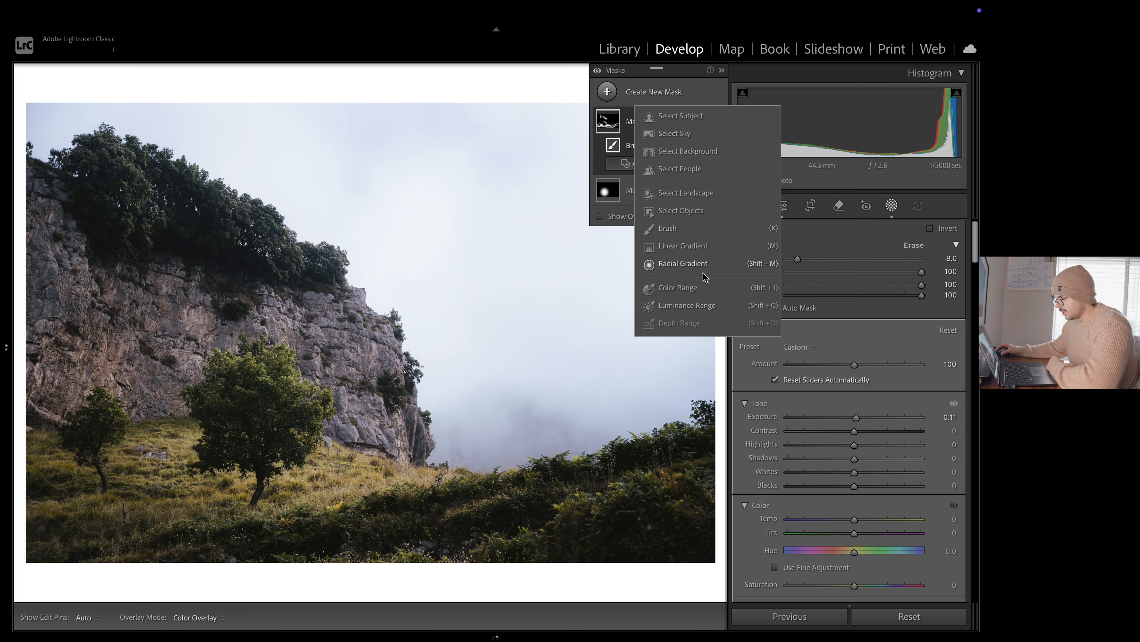
left_click(678, 226)
key("k")
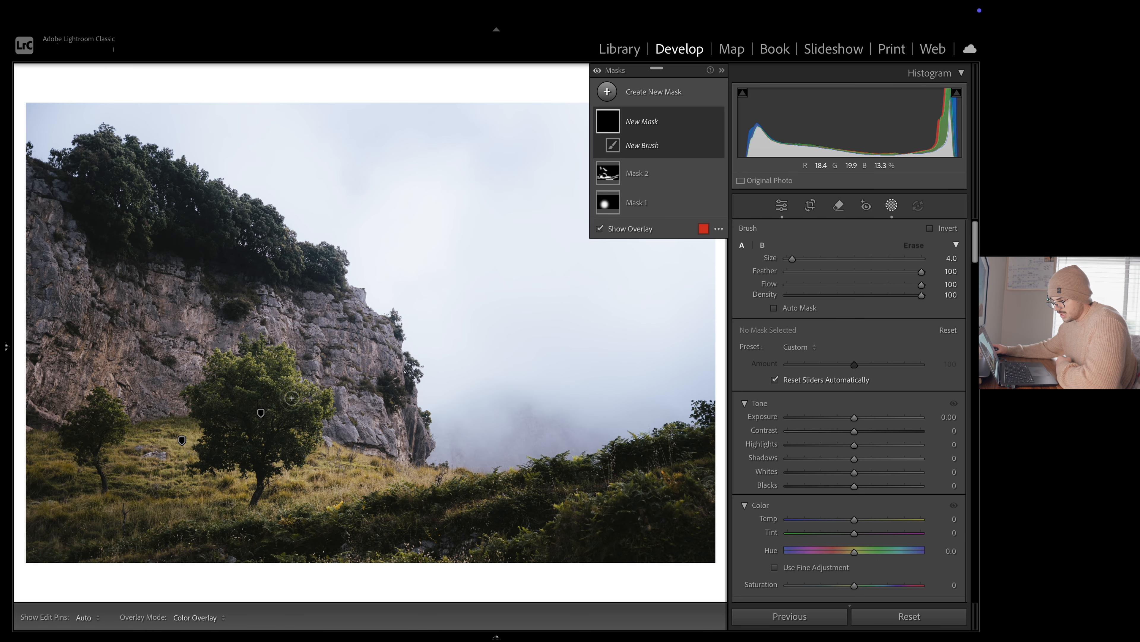
scroll(286, 403, "up", 4)
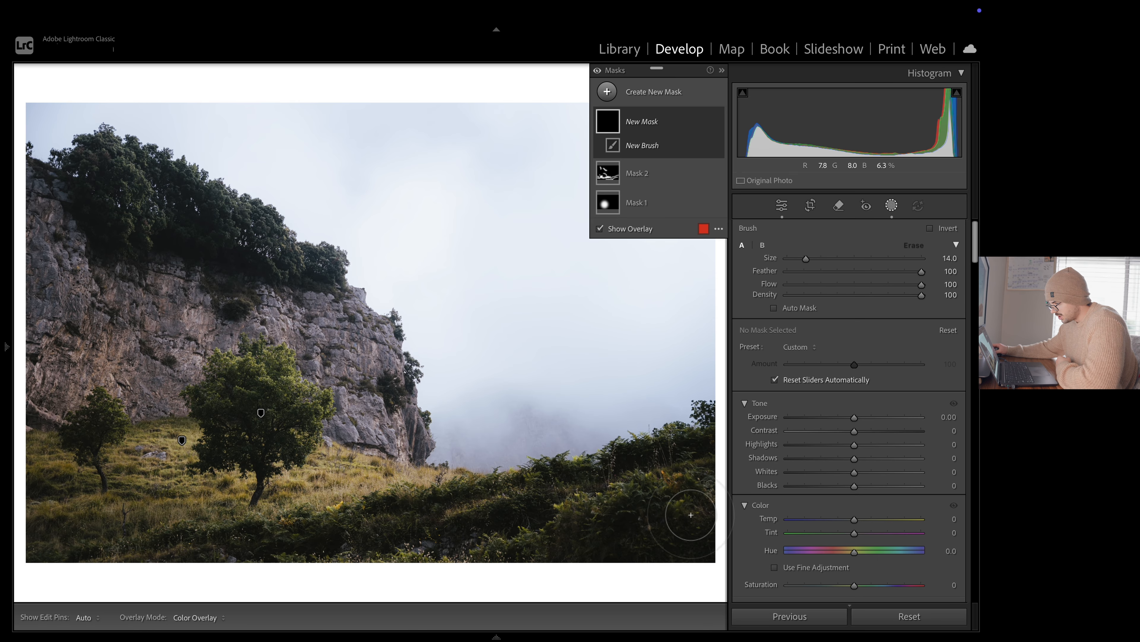
left_click_drag(698, 517, 590, 573)
left_click_drag(683, 509, 591, 566)
Extend the new mask along the shaded foreground bushes and the dark grass at the photo's lower left edge at brush size 5
scroll(676, 452, "down", 7)
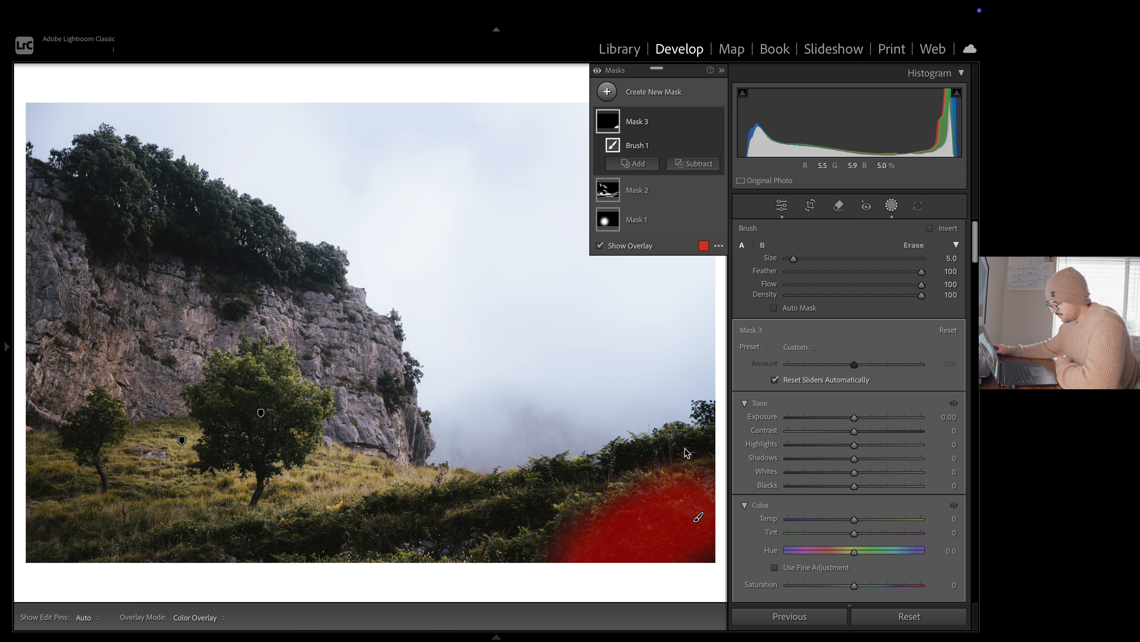
left_click_drag(686, 452, 389, 506)
mouse_move(546, 508)
left_mouse_down()
mouse_move(369, 539)
mouse_move(398, 540)
mouse_move(441, 532)
mouse_move(338, 518)
mouse_move(337, 546)
mouse_move(246, 547)
mouse_move(257, 532)
mouse_move(216, 542)
left_mouse_up()
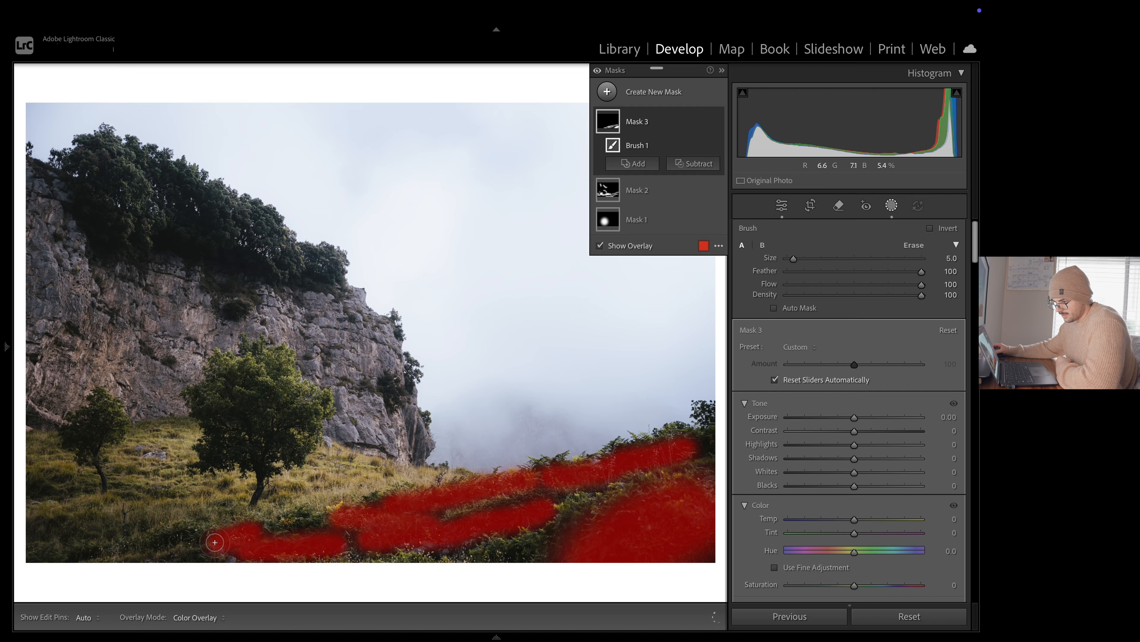
mouse_move(83, 553)
left_mouse_down()
mouse_move(22, 558)
mouse_move(16, 530)
left_mouse_up()
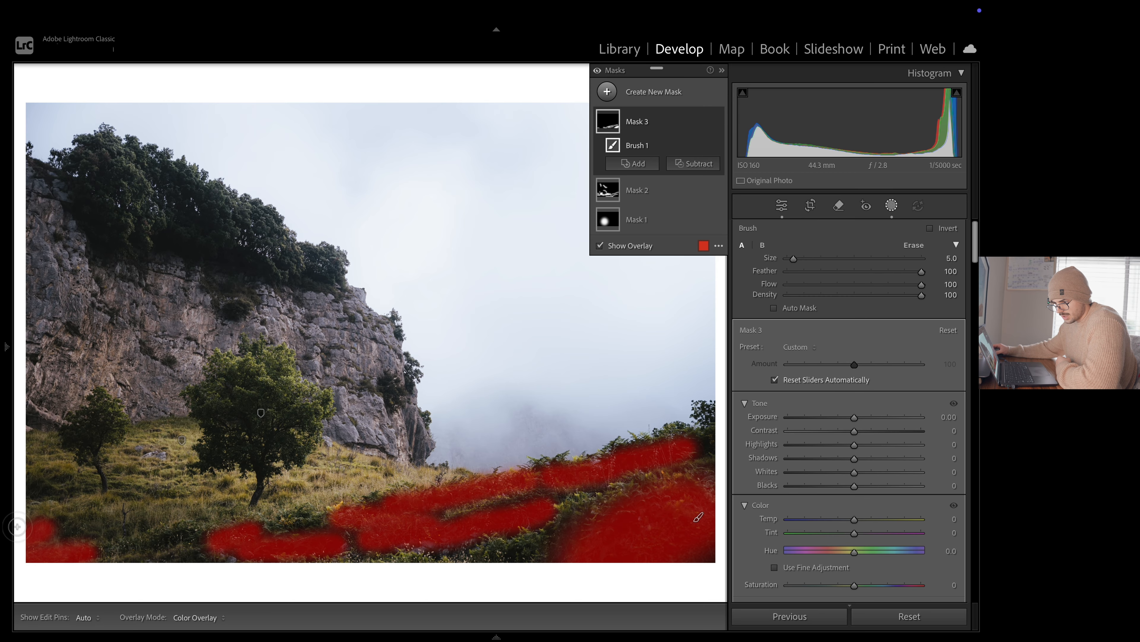
left_click_drag(51, 486, 16, 491)
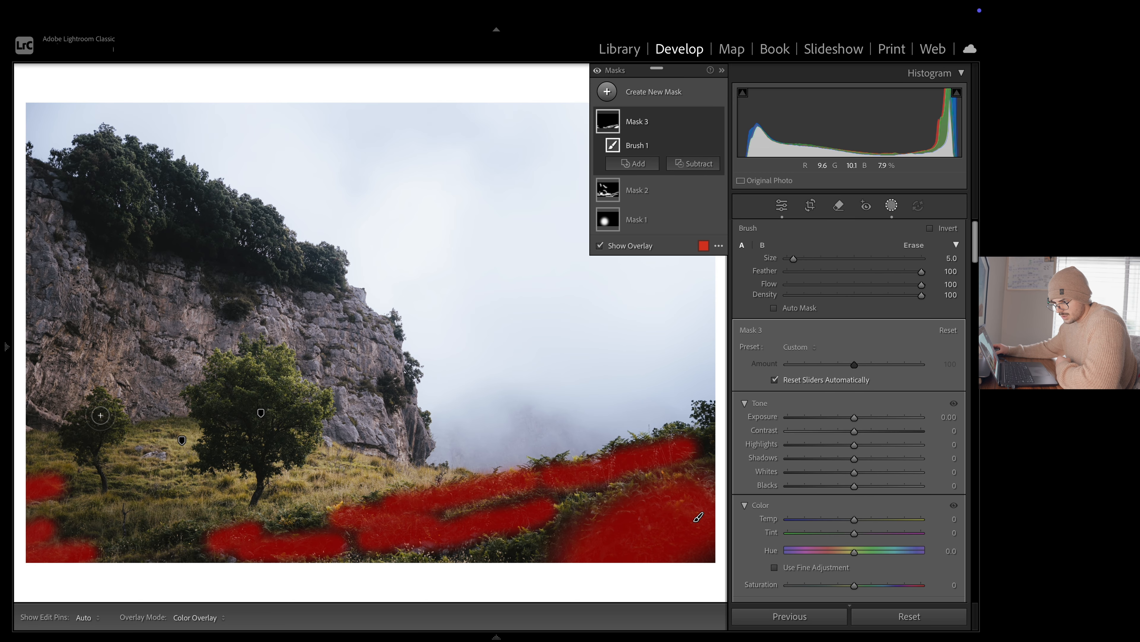
Paint the mask over the shaded parts of the small tree and the big tree at brush size 5
mouse_move(100, 415)
left_mouse_down()
mouse_move(66, 440)
mouse_move(88, 444)
mouse_move(77, 442)
mouse_move(92, 424)
left_mouse_up()
key("ctrl+z")
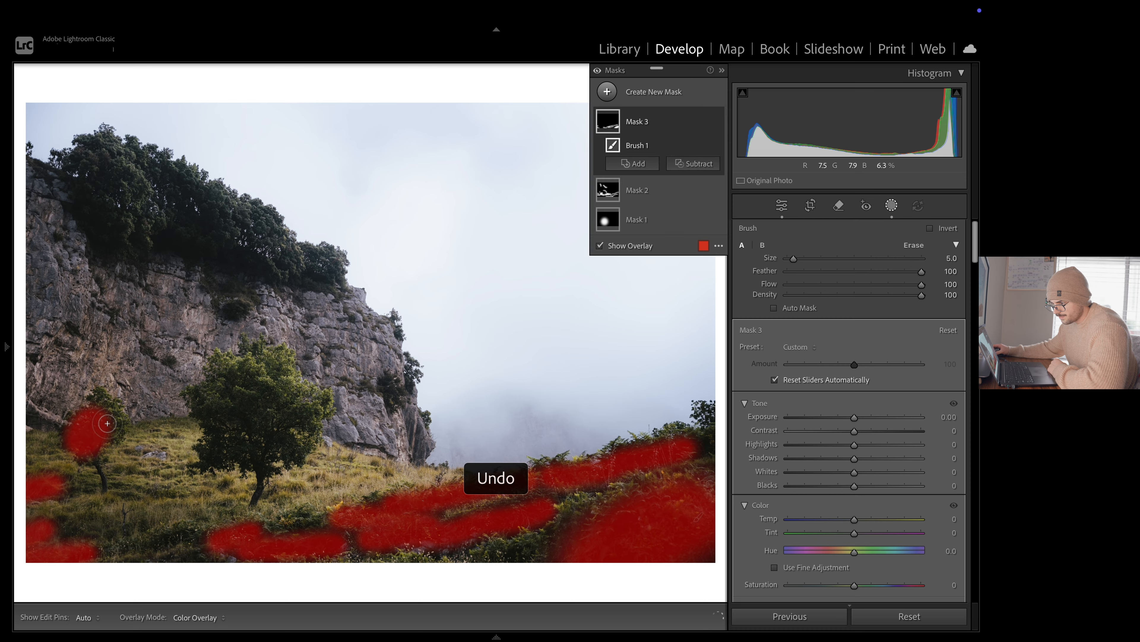
left_click_drag(207, 407, 207, 448)
mouse_move(252, 459)
left_mouse_down()
mouse_move(228, 427)
mouse_move(241, 394)
mouse_move(281, 415)
mouse_move(290, 432)
mouse_move(249, 415)
mouse_move(289, 454)
mouse_move(299, 430)
mouse_move(284, 404)
mouse_move(250, 391)
mouse_move(220, 403)
mouse_move(248, 423)
left_mouse_up()
Extend the mask over the cliff-top trees at brush sizes 9 and 5 and a foreground gap, and set its exposure to -0.08
scroll(248, 423, "up", 4)
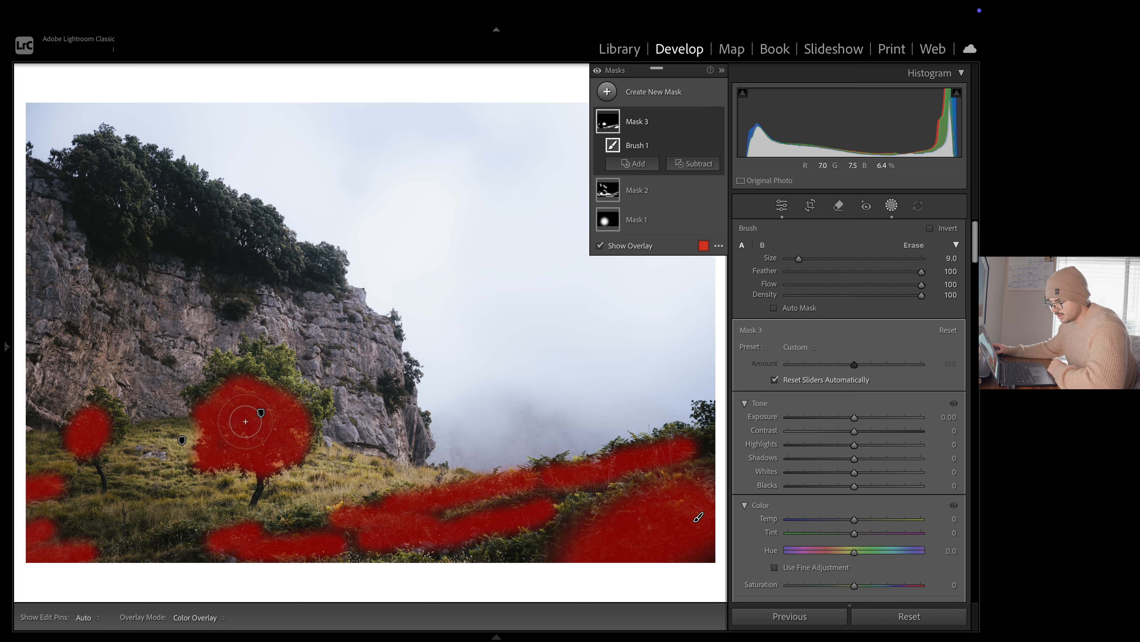
mouse_move(92, 184)
left_mouse_down()
mouse_move(88, 169)
mouse_move(115, 231)
left_mouse_up()
mouse_move(160, 175)
left_mouse_down()
mouse_move(209, 234)
mouse_move(193, 224)
left_mouse_up()
scroll(193, 223, "down", 4)
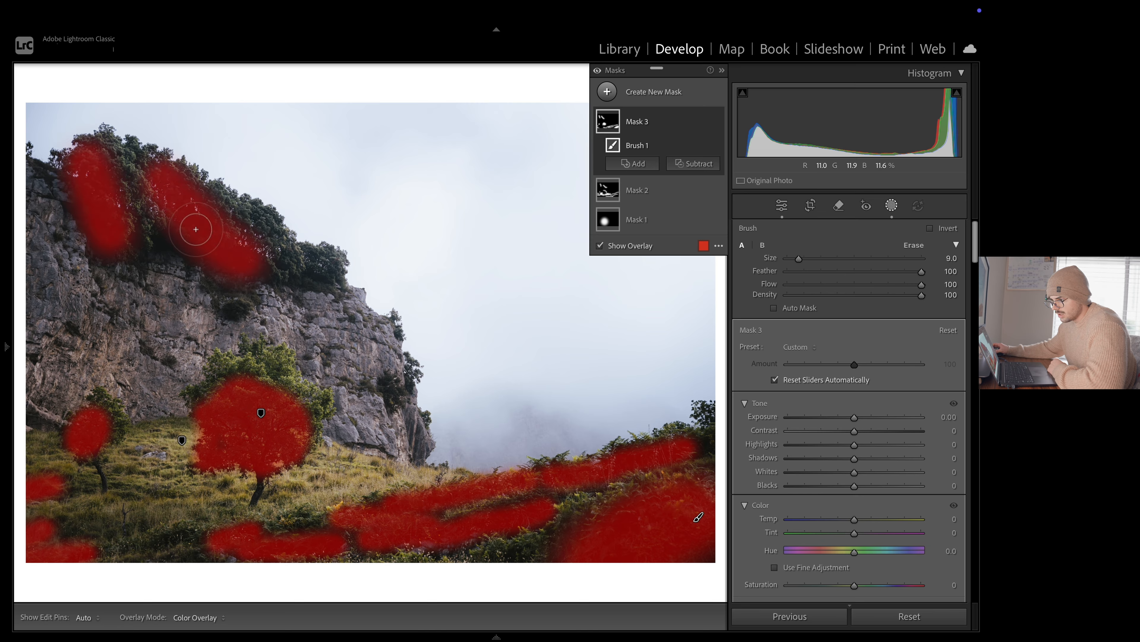
left_click_drag(312, 275, 357, 296)
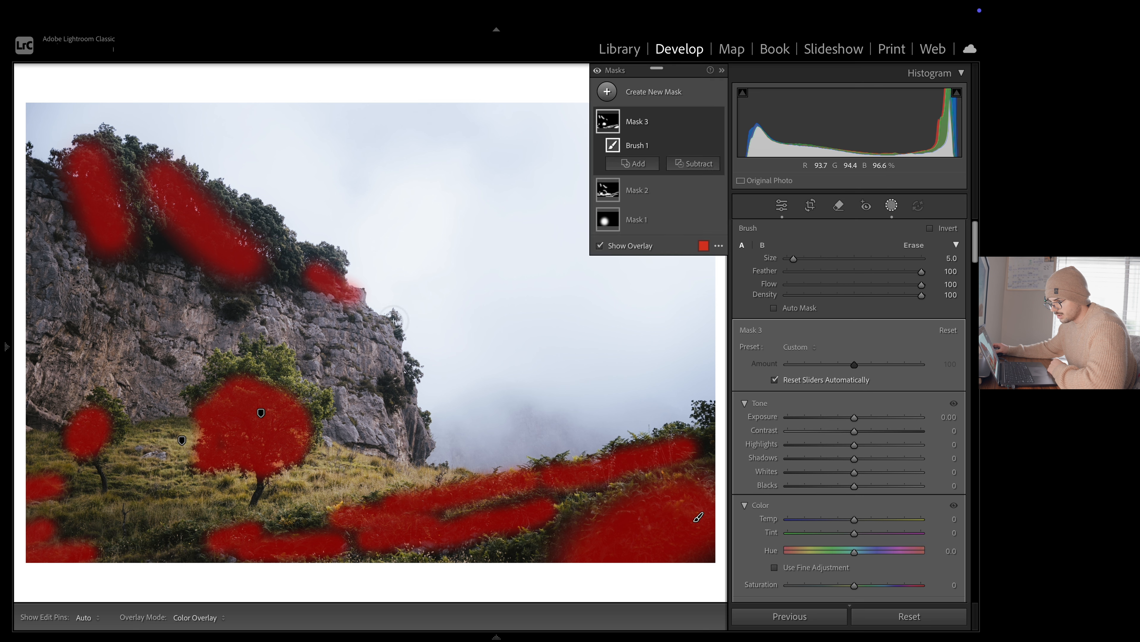
mouse_move(162, 544)
left_mouse_down()
mouse_move(115, 561)
mouse_move(189, 547)
left_mouse_up()
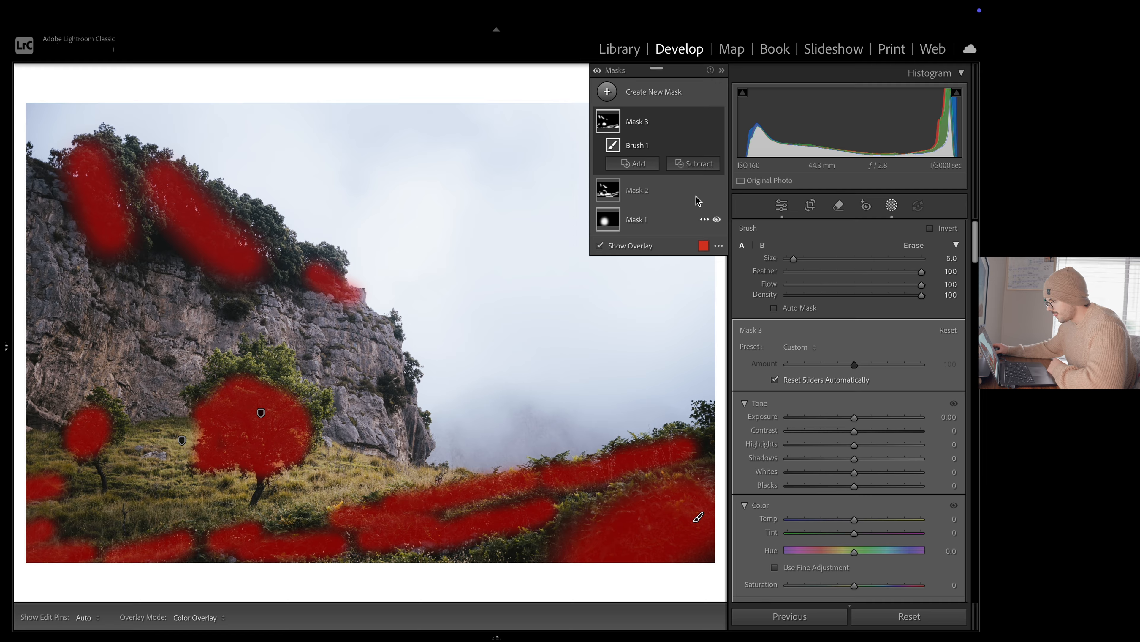
left_click(854, 418)
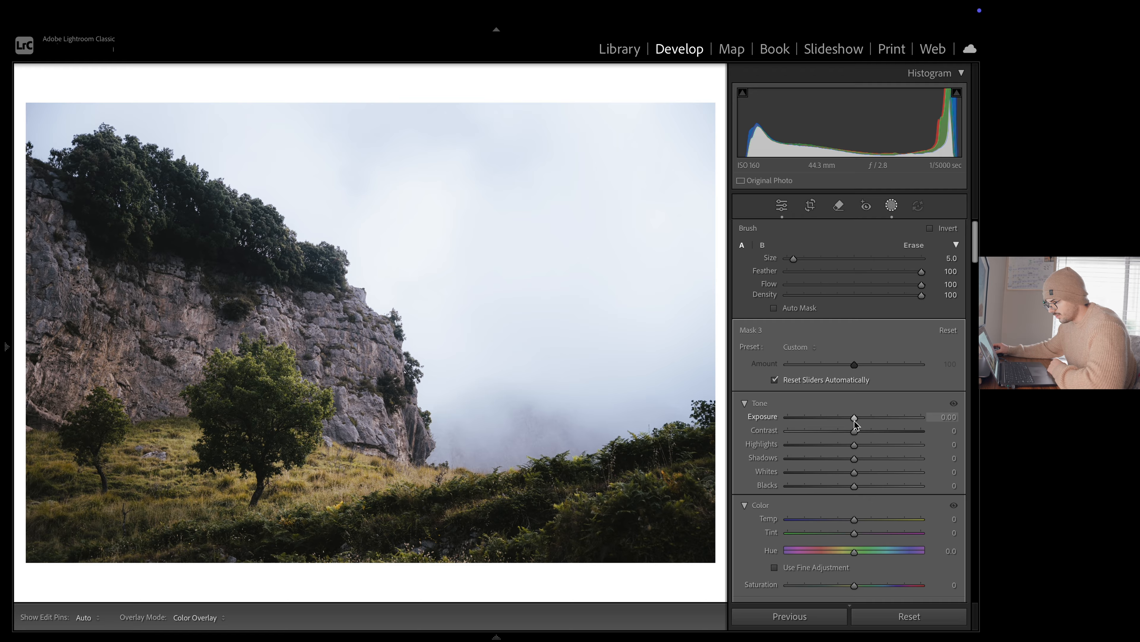
left_click_drag(855, 420, 853, 421)
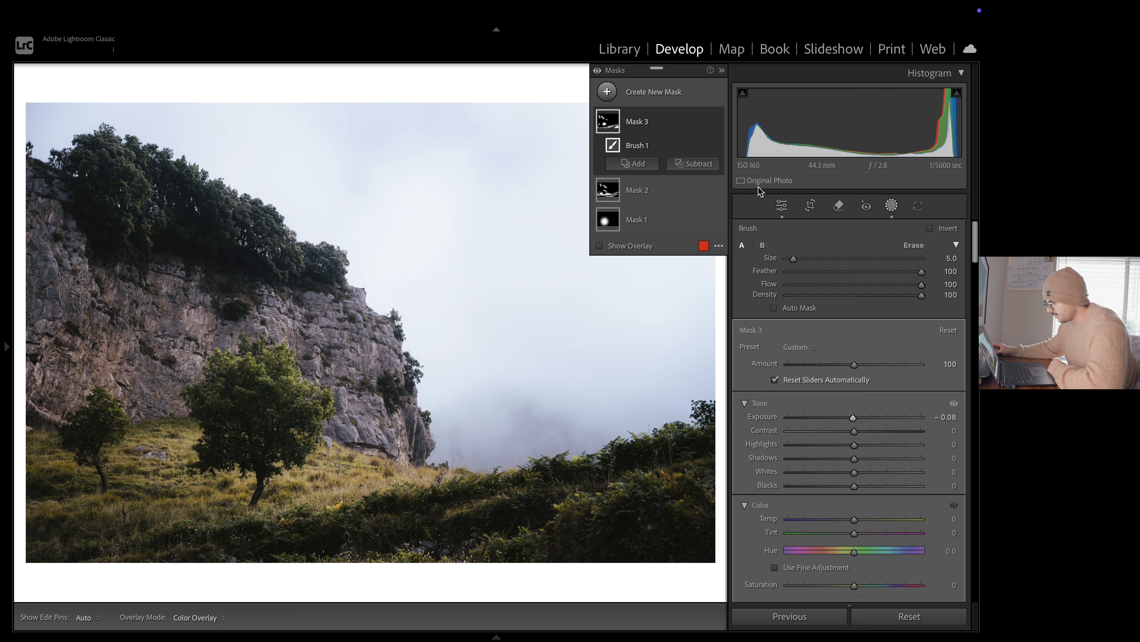
Compare the photo with and without Mask 2 and Mask 3 while Mask 1 is hidden, and re-enable Mask 1
left_click(717, 219)
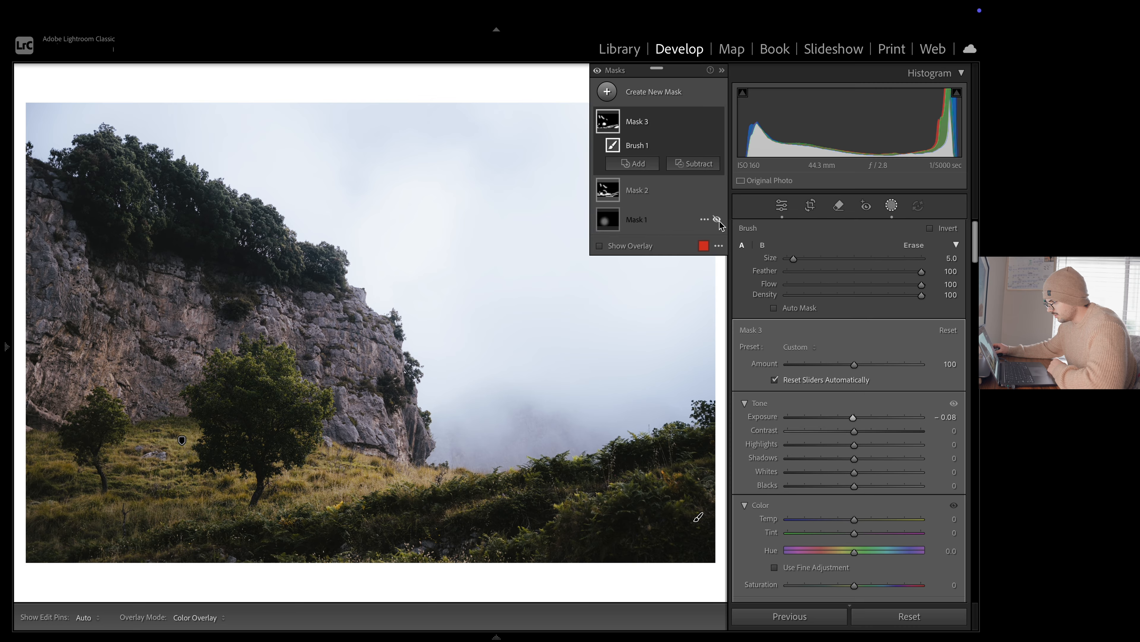
left_click(598, 72)
left_click(597, 72)
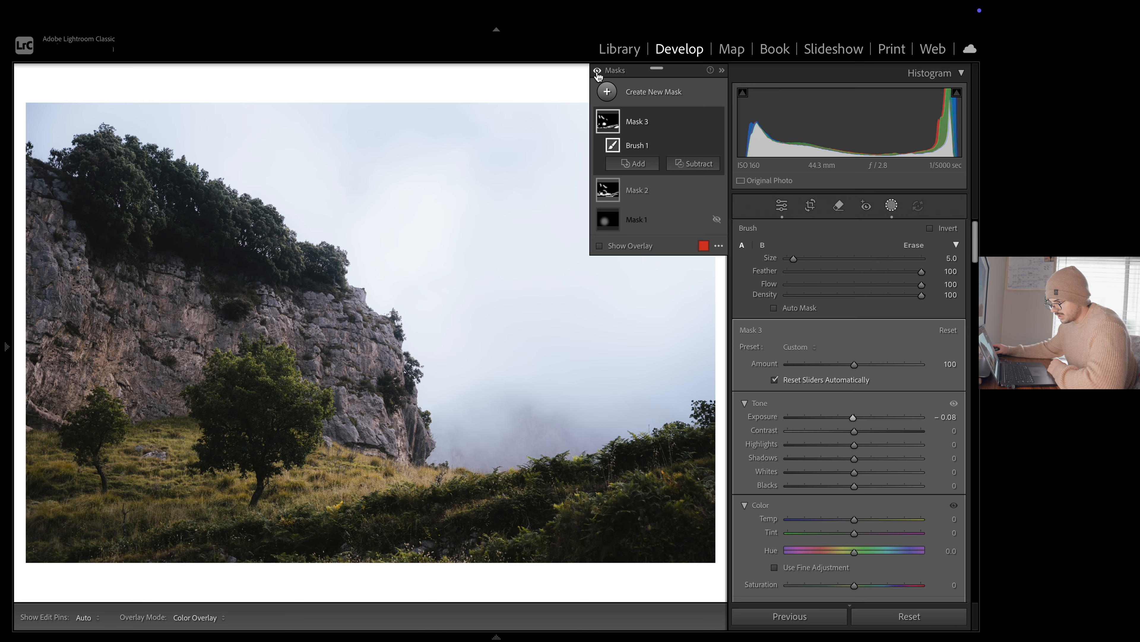
left_click(597, 72)
left_click(597, 71)
left_click(598, 72)
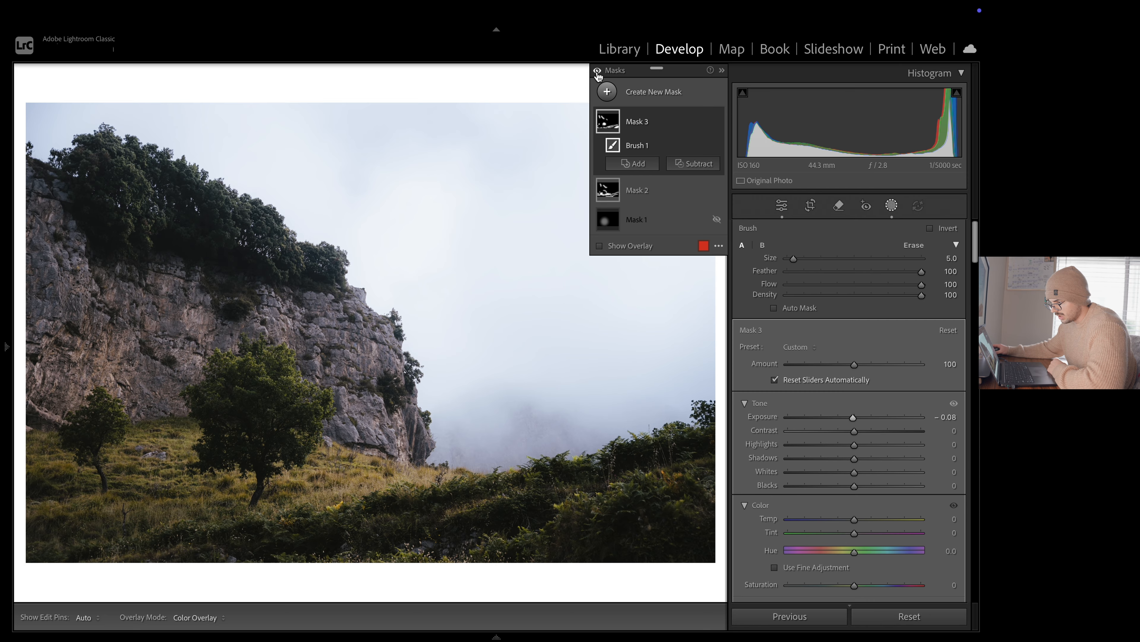
left_click(598, 72)
left_click(598, 72)
left_click(597, 72)
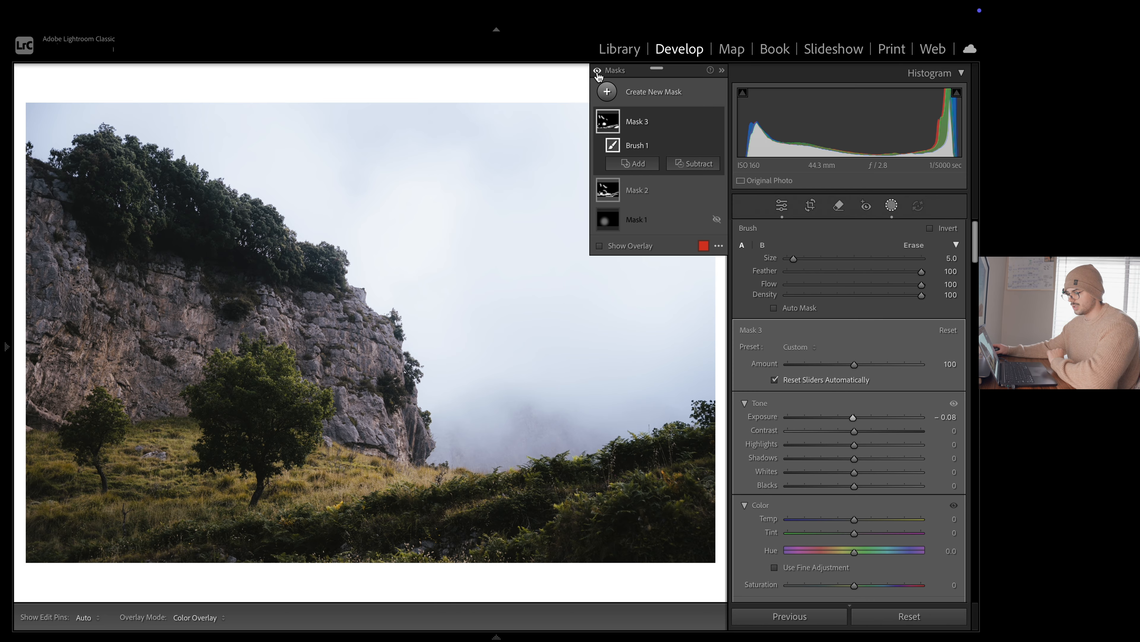
left_click(717, 220)
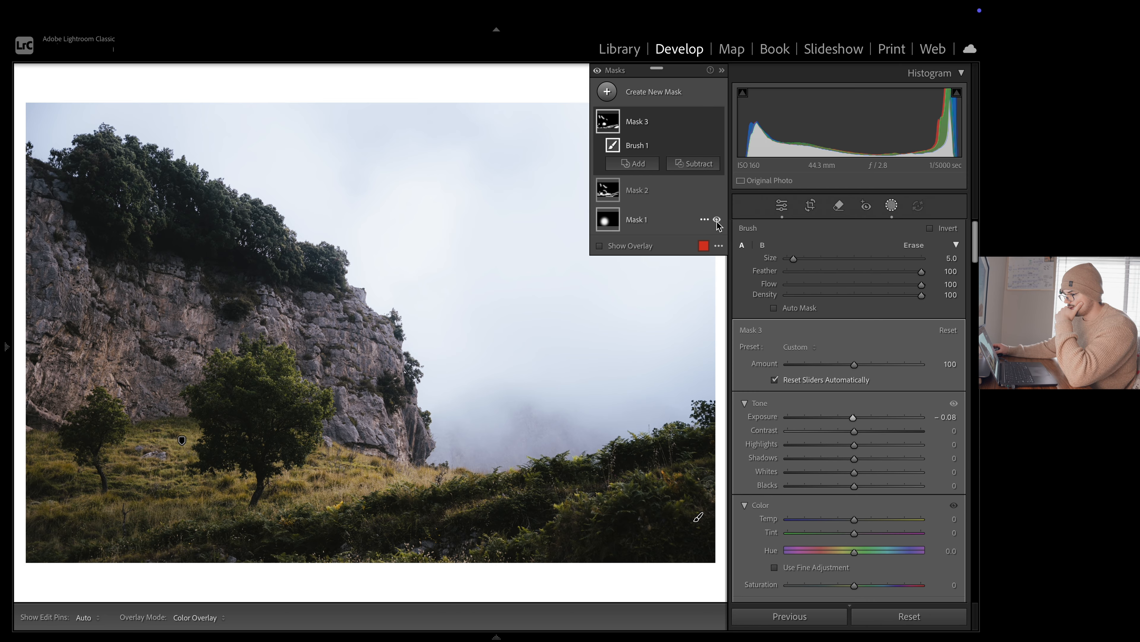
Compare the photo with all three masks switched on and off, leaving them enabled
left_click(599, 72)
left_click(598, 72)
left_click(599, 72)
left_click(598, 72)
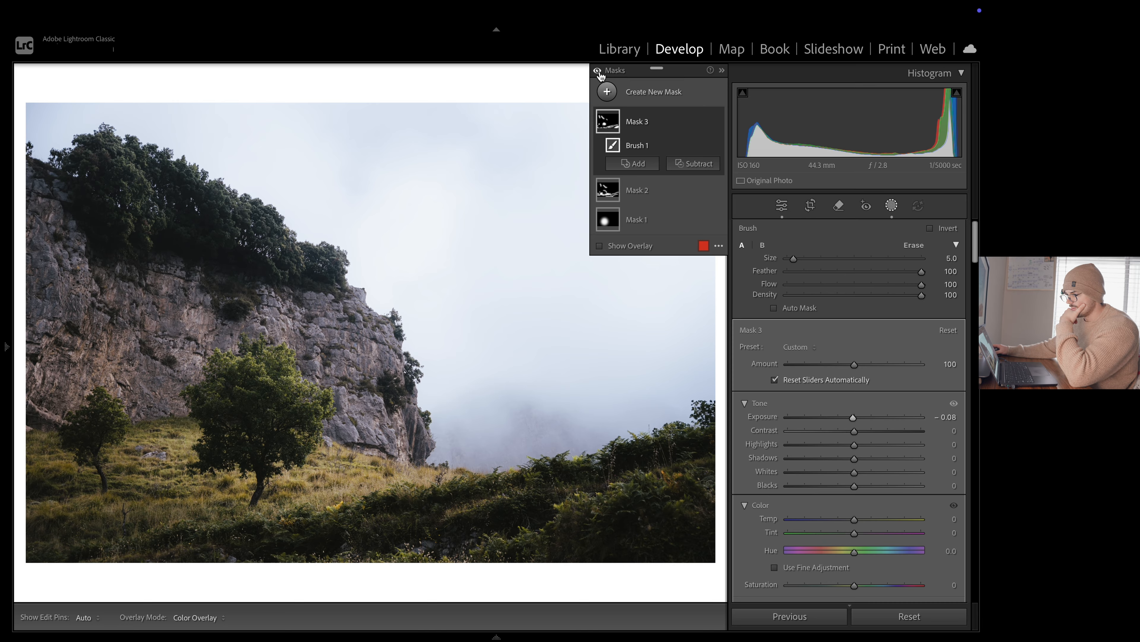
left_click(598, 73)
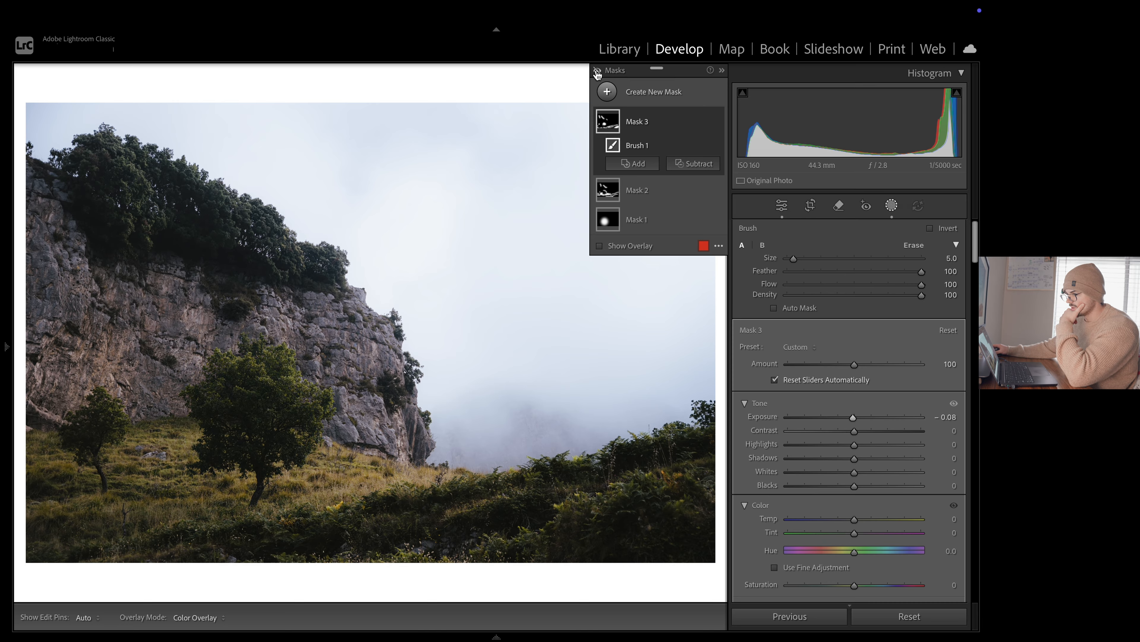
left_click(597, 72)
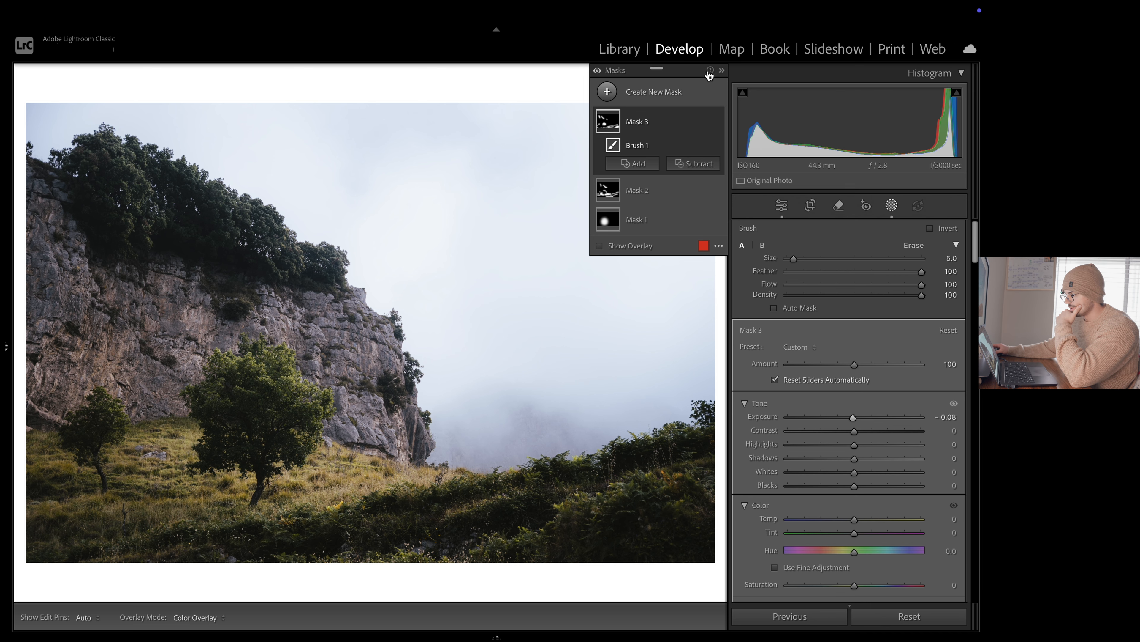
Leave masking and compare the edited photo with its unedited Before version
left_click(722, 71)
left_click(789, 206)
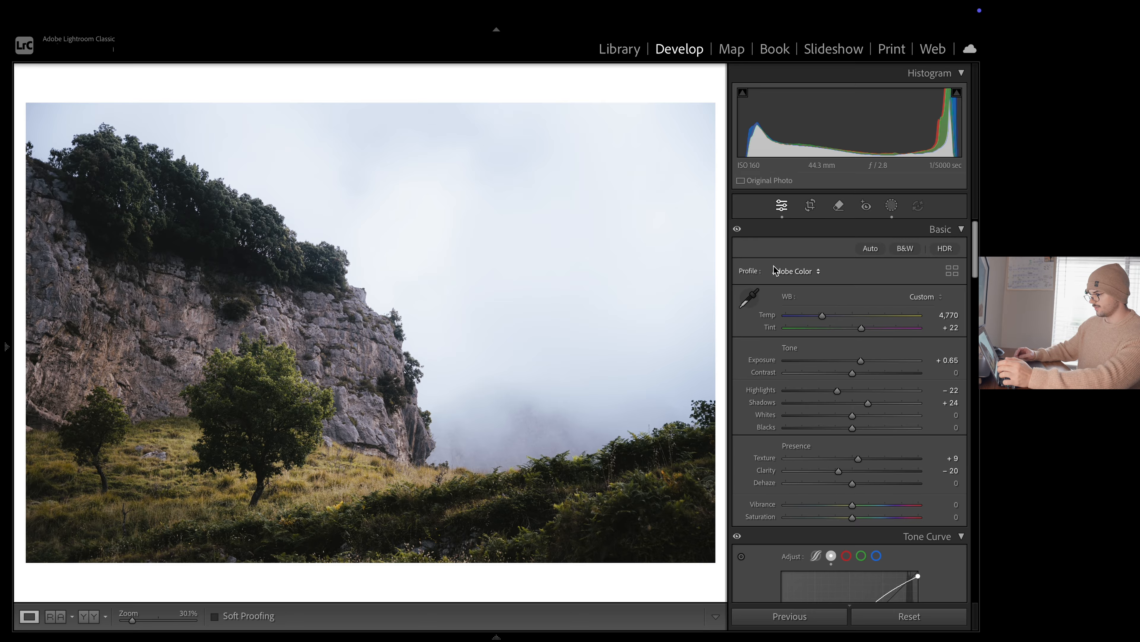
key("backslash")
key("backslash")
key("backslash")
key("backslash")
key("backslash")
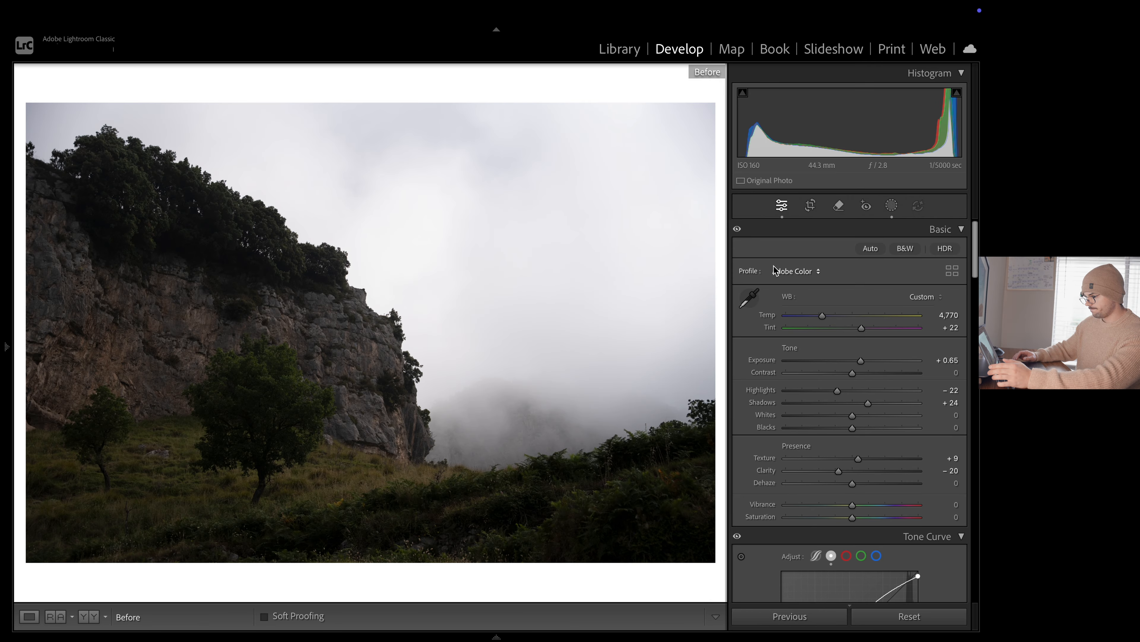
key("backslash")
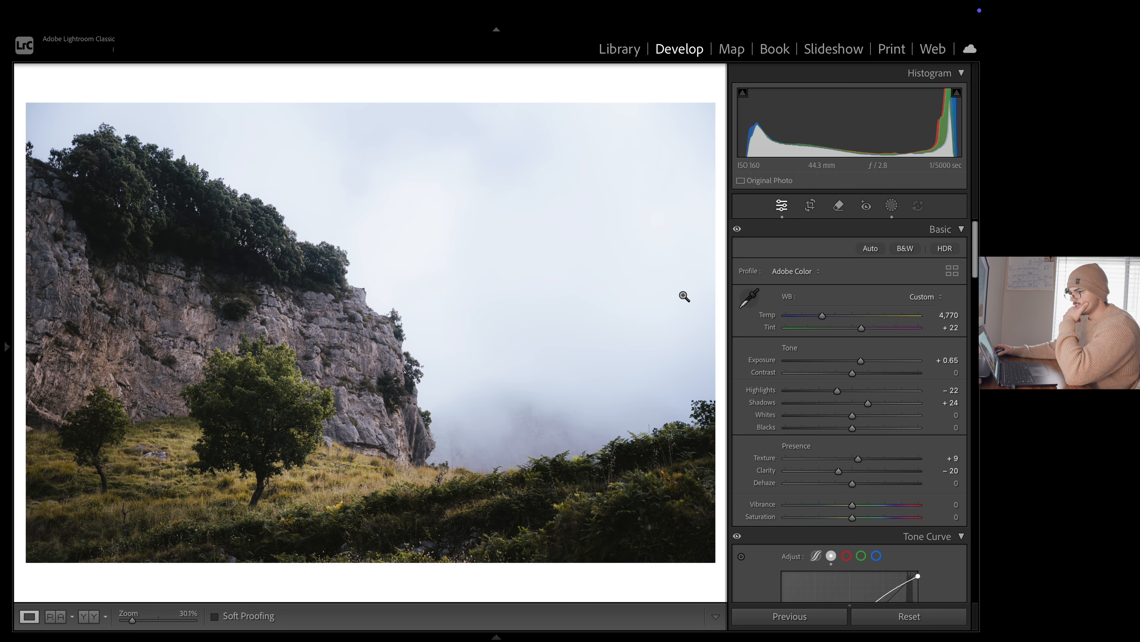
Remove the pale rocks on the grassy slope between the two trees with the generative AI Remove tool at size 35
scroll(869, 389, "down", 10)
scroll(869, 389, "down", 10)
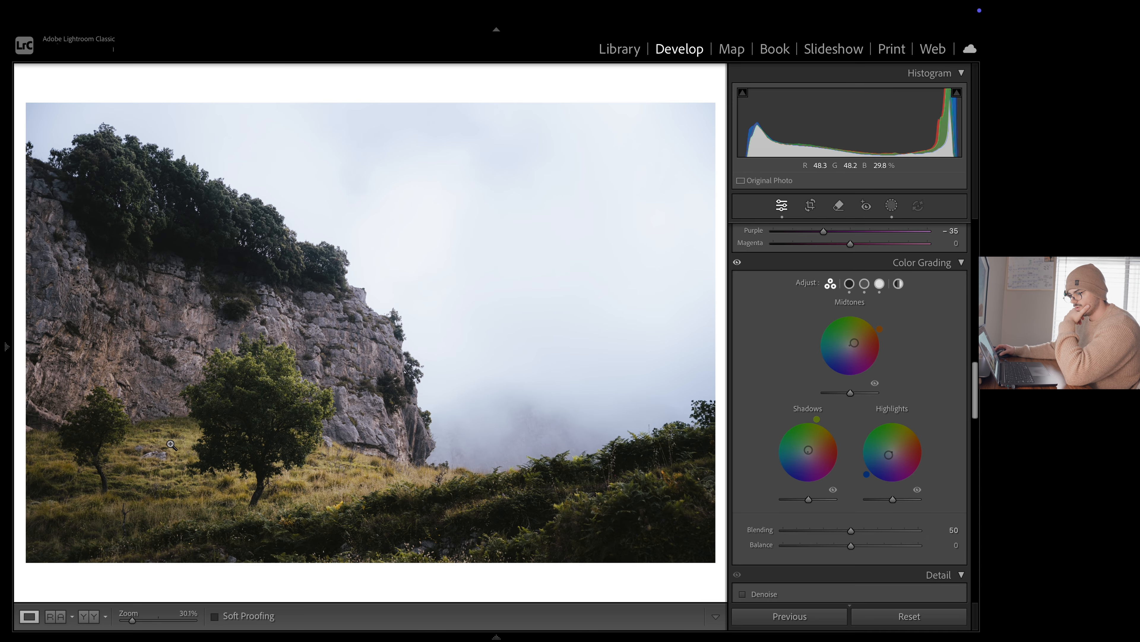
left_click(153, 447)
left_click(184, 505)
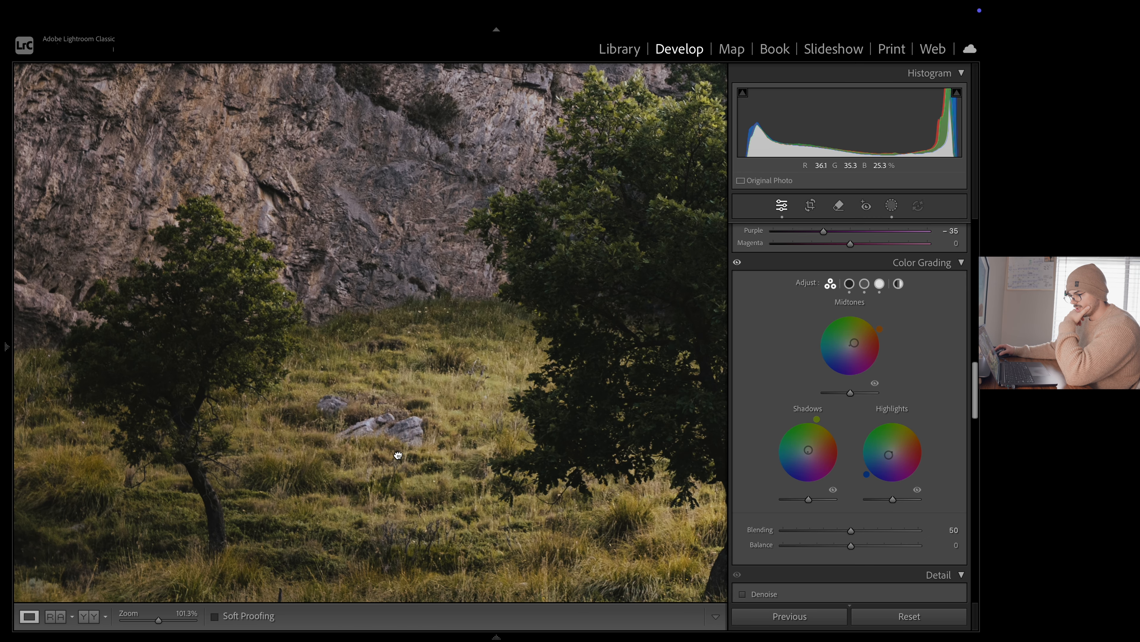
left_click(411, 484)
left_click(543, 462)
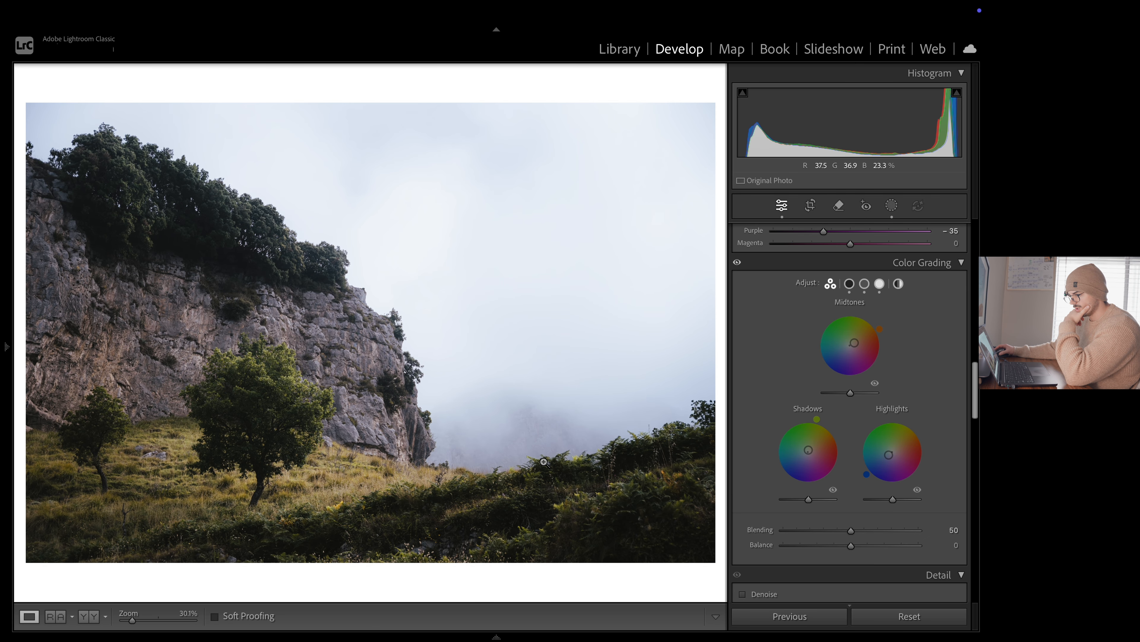
left_click(132, 443)
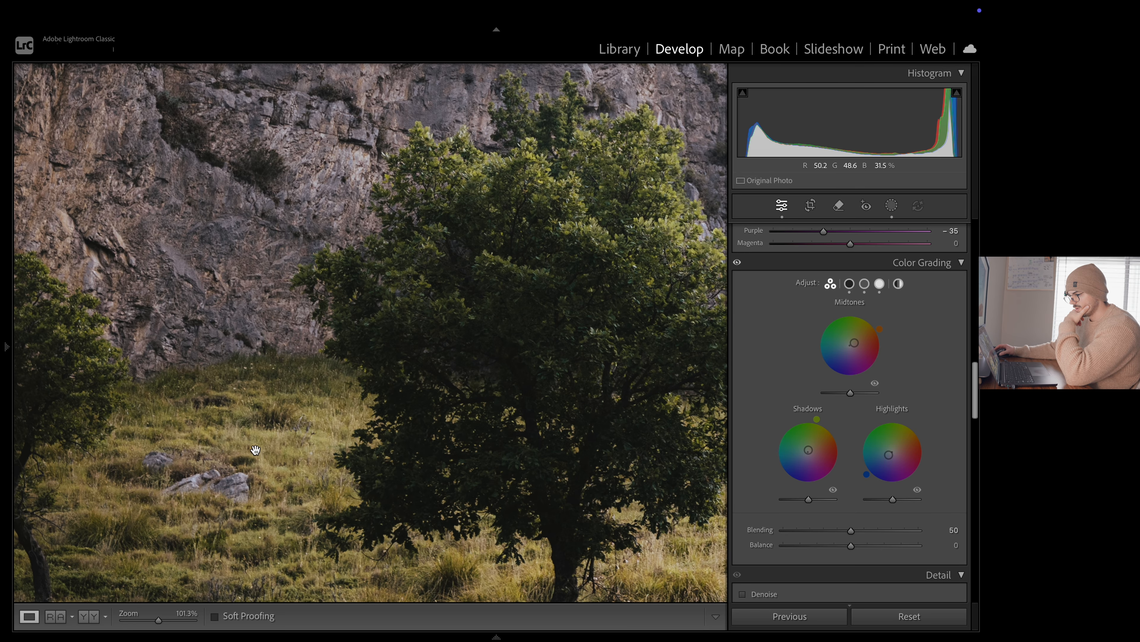
left_click(839, 206)
scroll(201, 480, "up", 5)
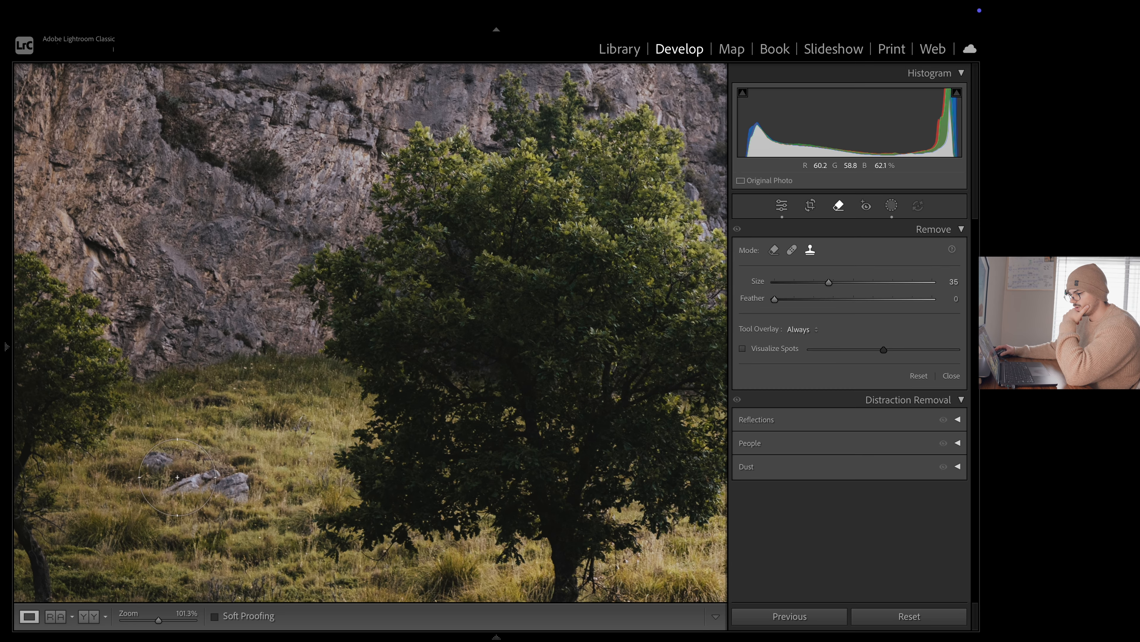
left_click_drag(169, 471, 233, 490)
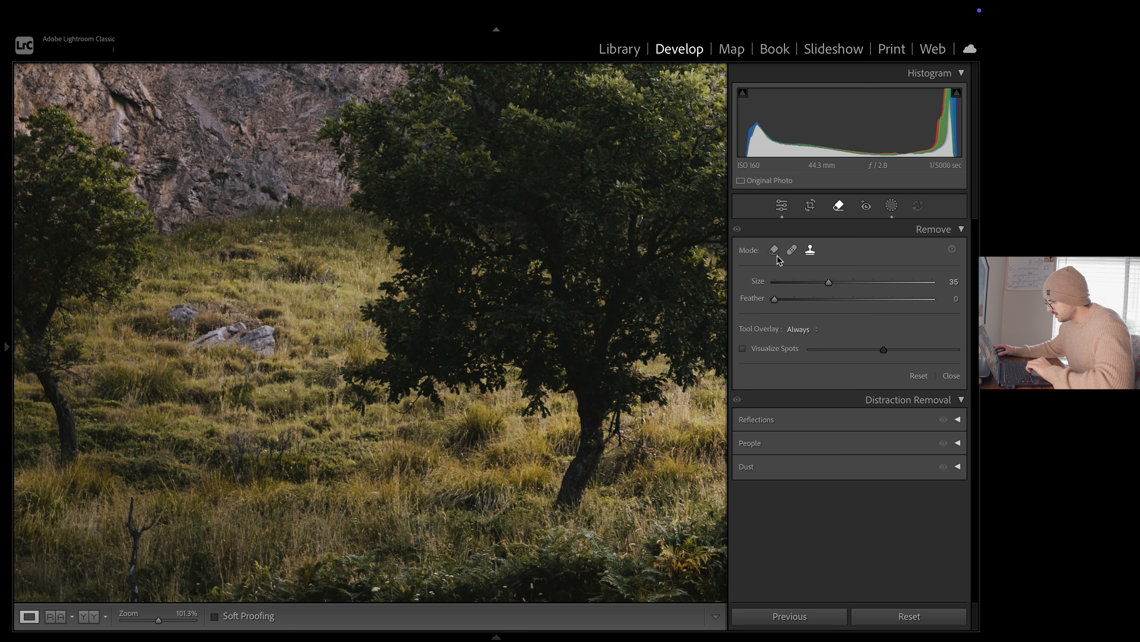
left_click(775, 252)
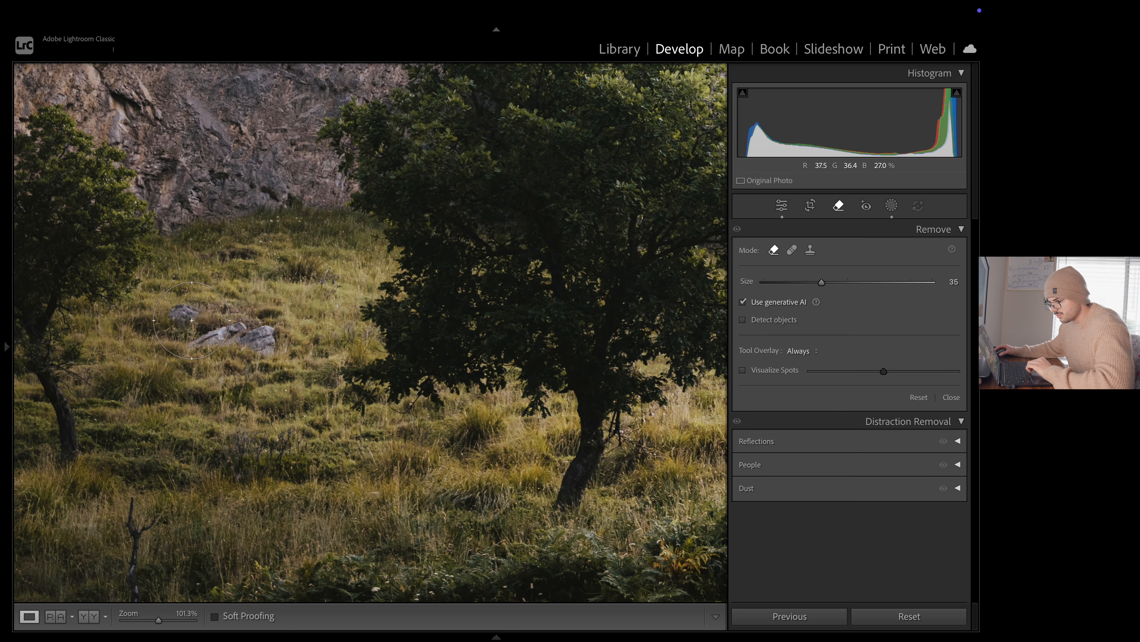
left_click_drag(192, 320, 258, 348)
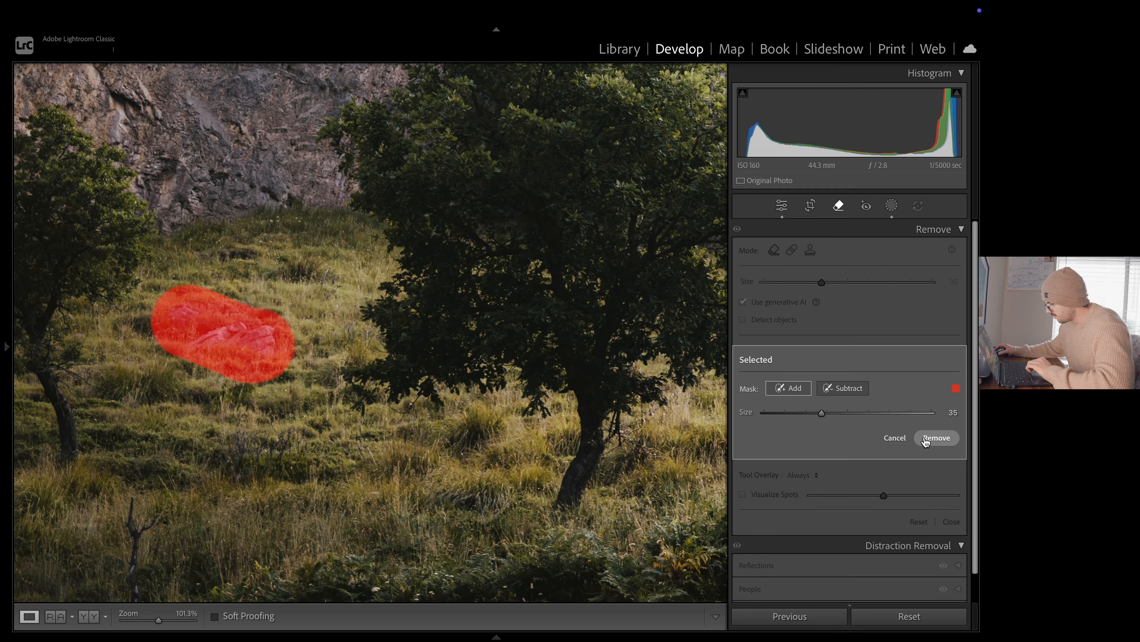
left_click(936, 437)
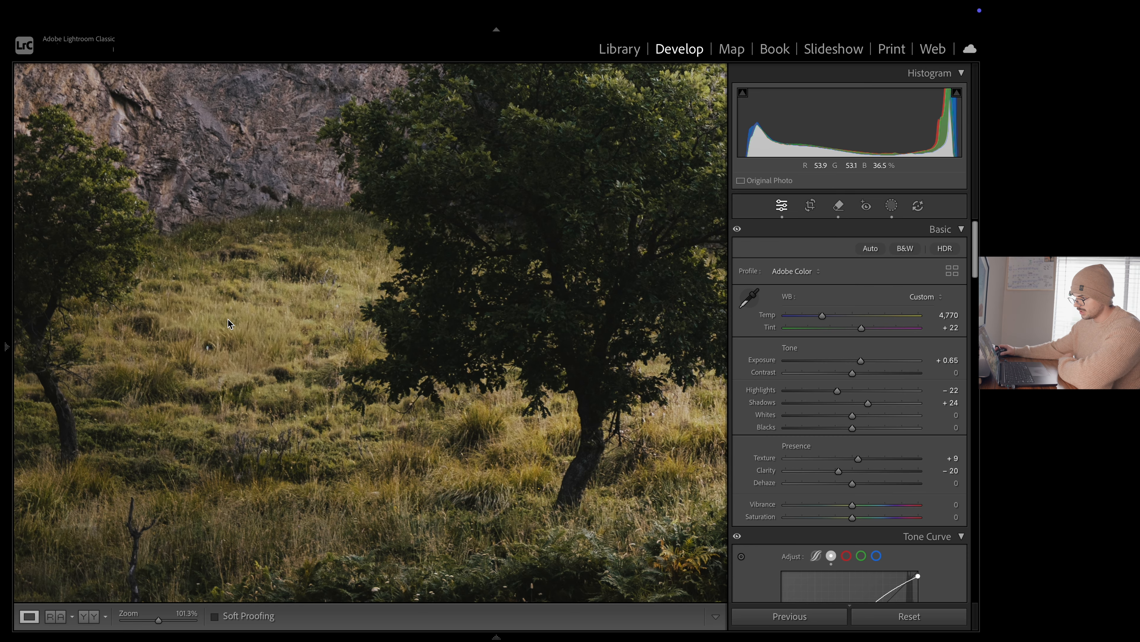
Fit the whole photo in view and compare the retouched result with the original
left_click(229, 324)
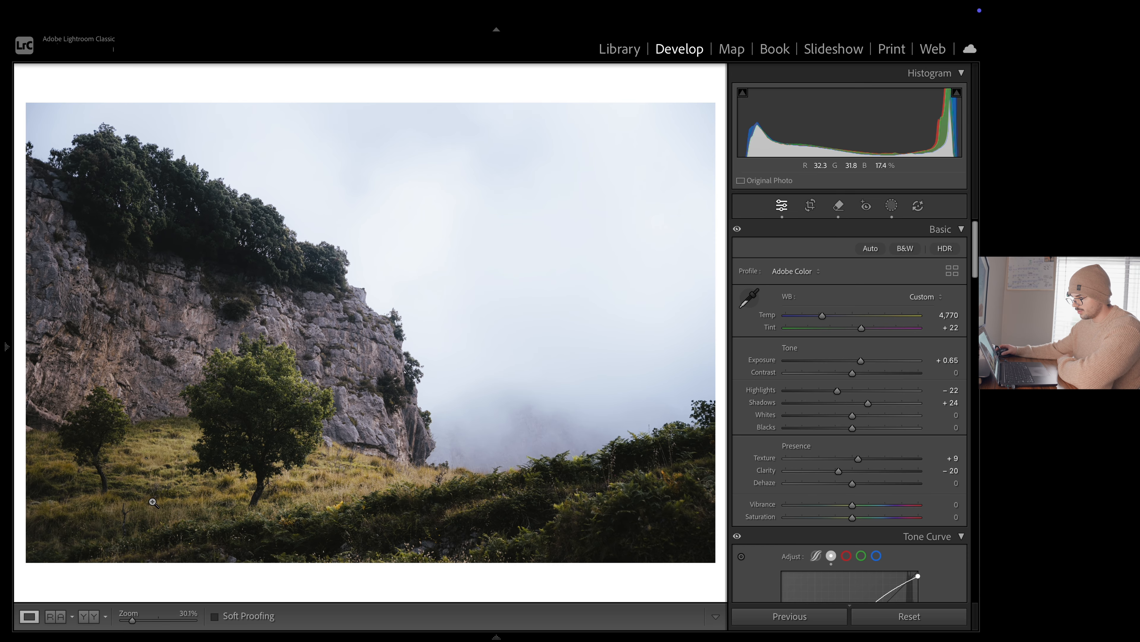
key("backslash")
key("backslash")
key("backslash")
key("backslash")
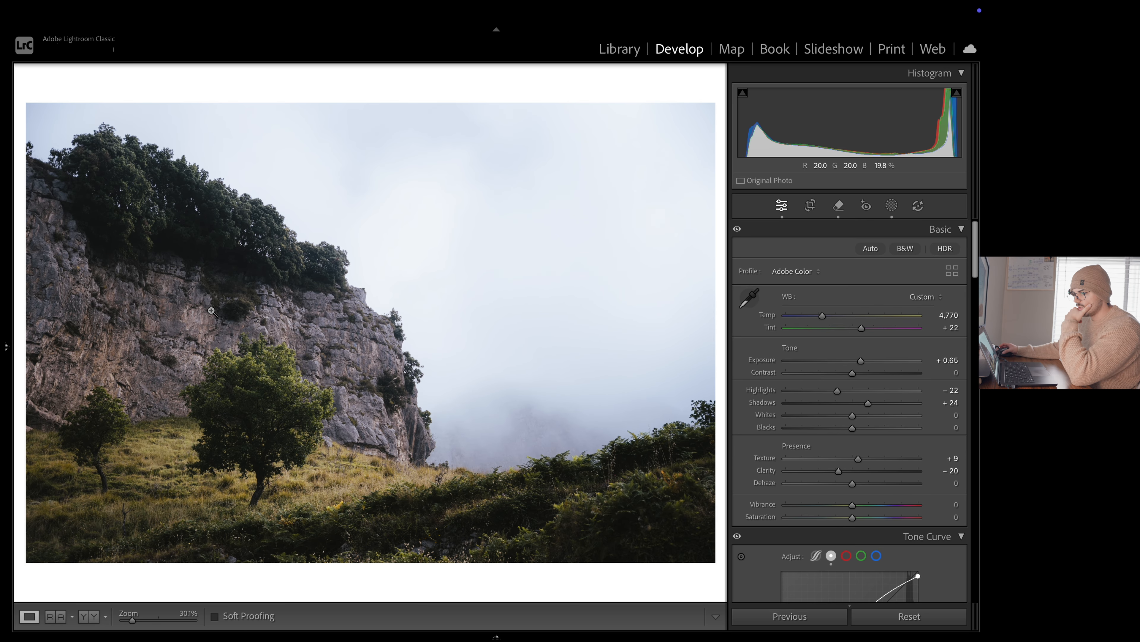
Remove the small bush at the photo's left edge above the cliff with the generative AI Remove tool at size 31
left_click(116, 227)
left_click_drag(117, 228, 420, 390)
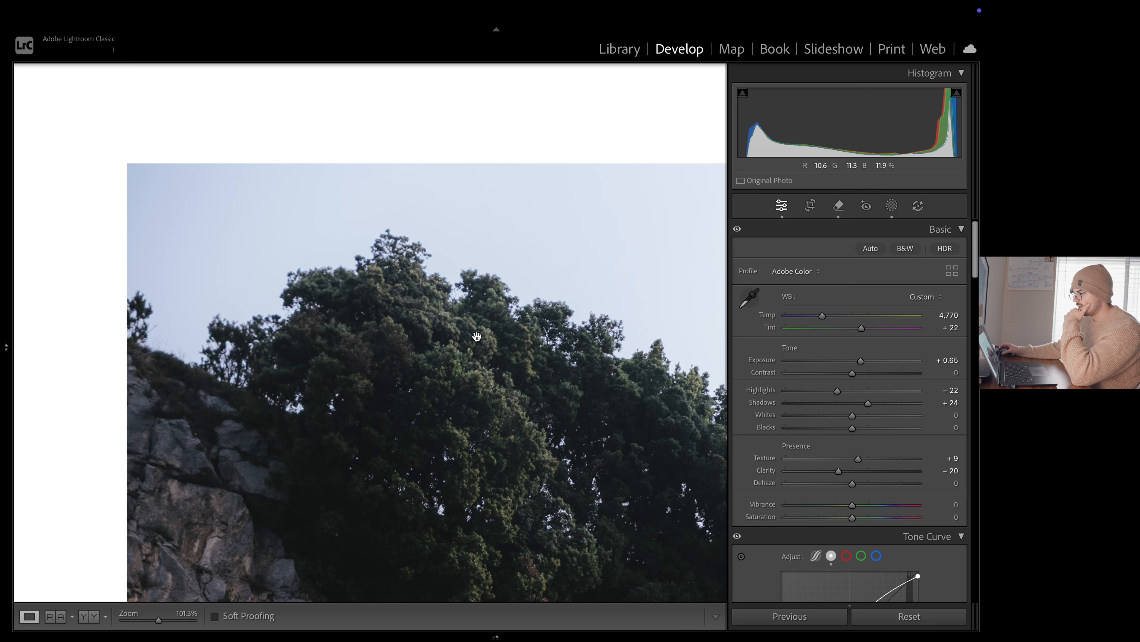
left_click(892, 206)
left_click(840, 207)
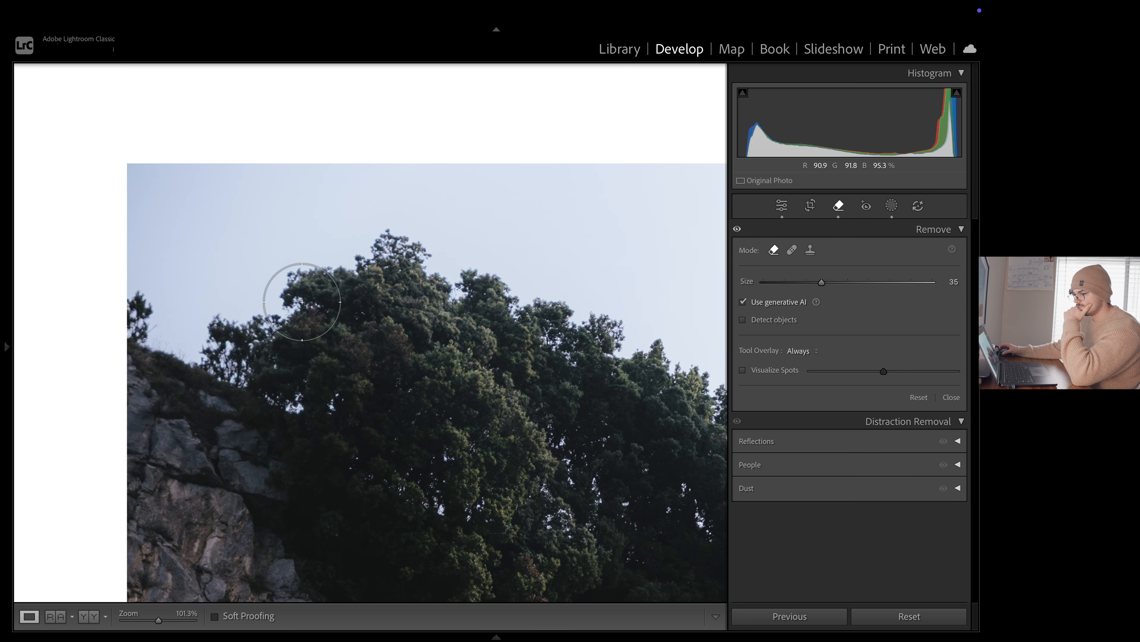
scroll(145, 306, "down", 4)
left_click(140, 309)
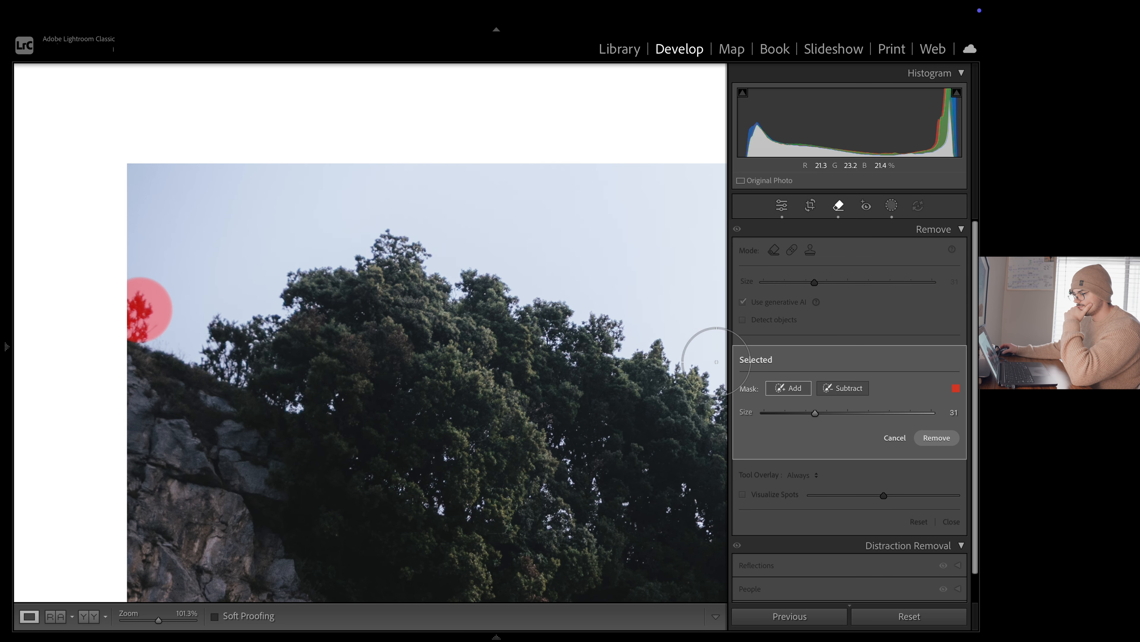
left_click(937, 438)
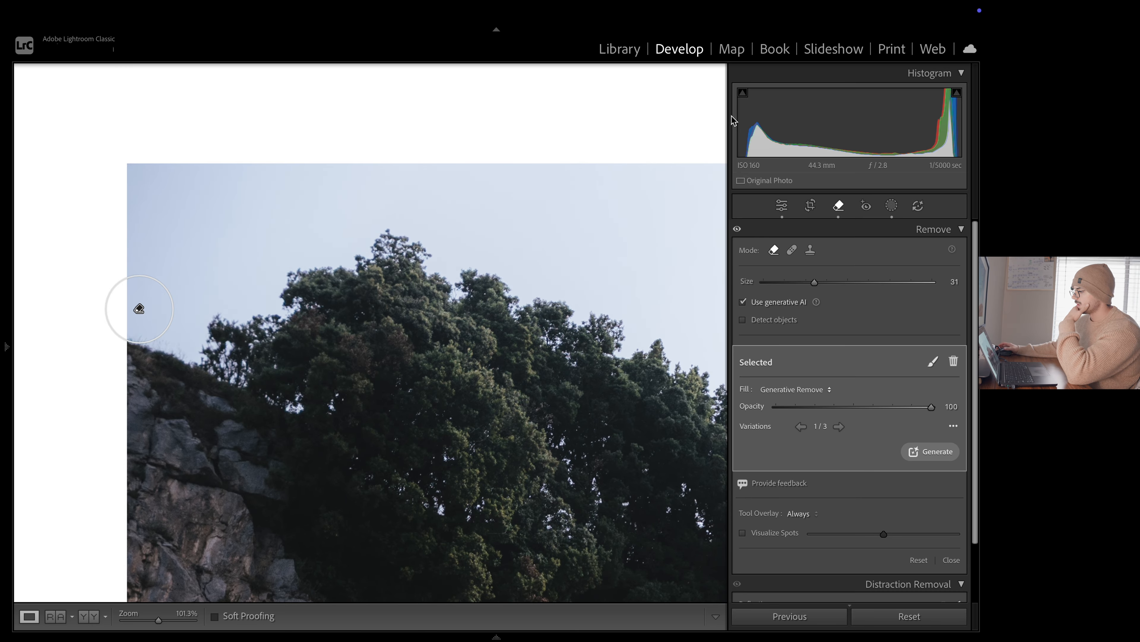
left_click(781, 205)
View the whole photo and compare the edit with its unedited Before version, returning to the edited view
left_click(642, 248)
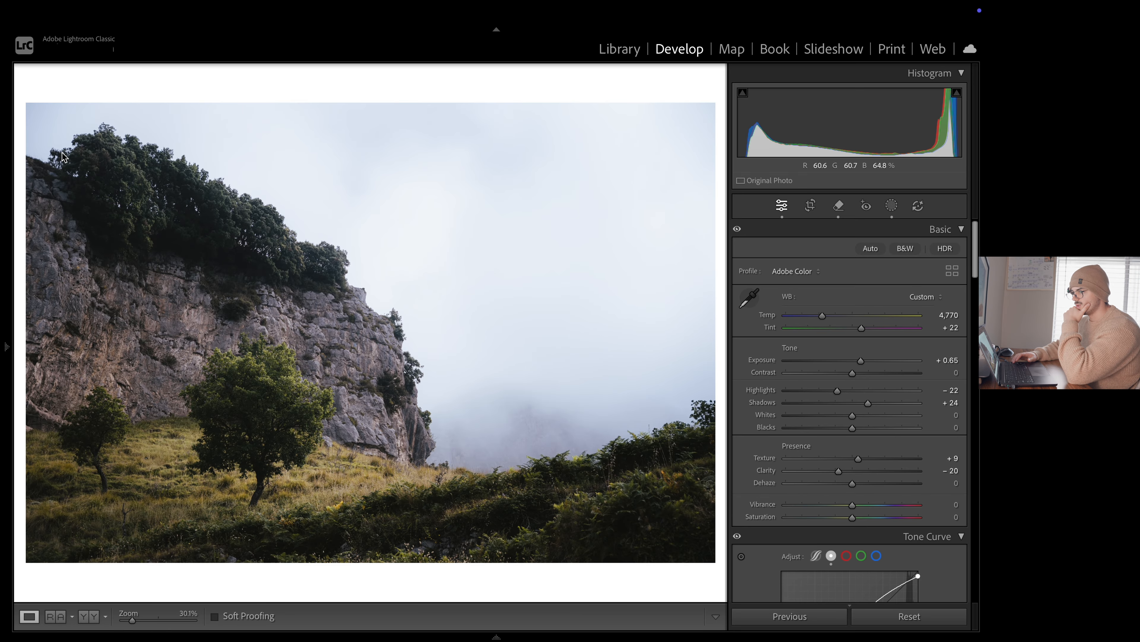
key("backslash")
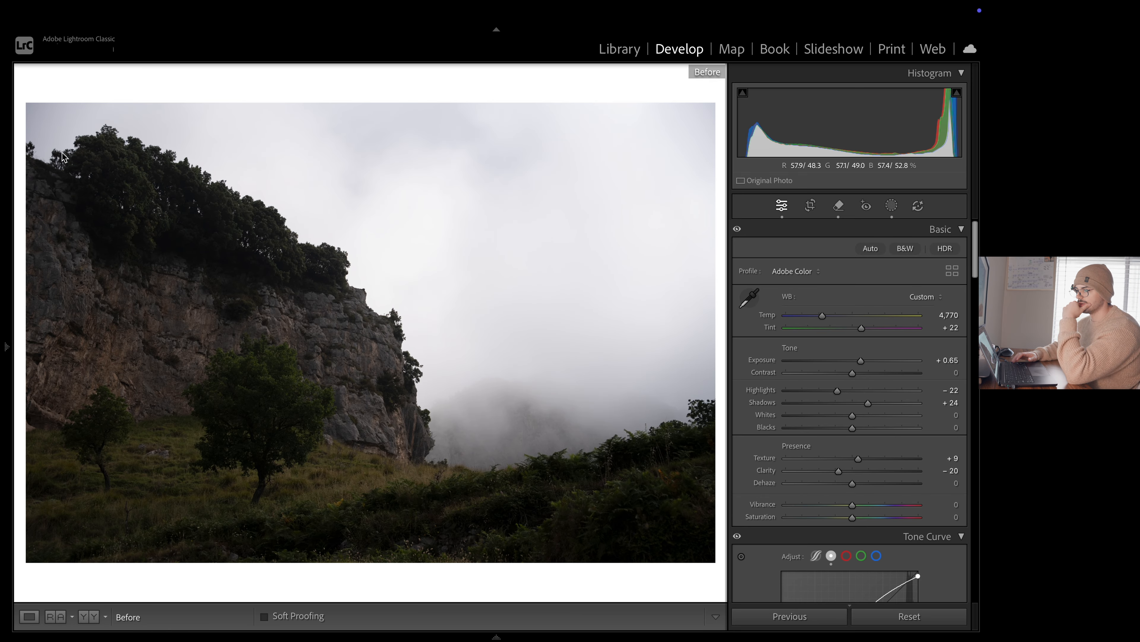
key("backslash")
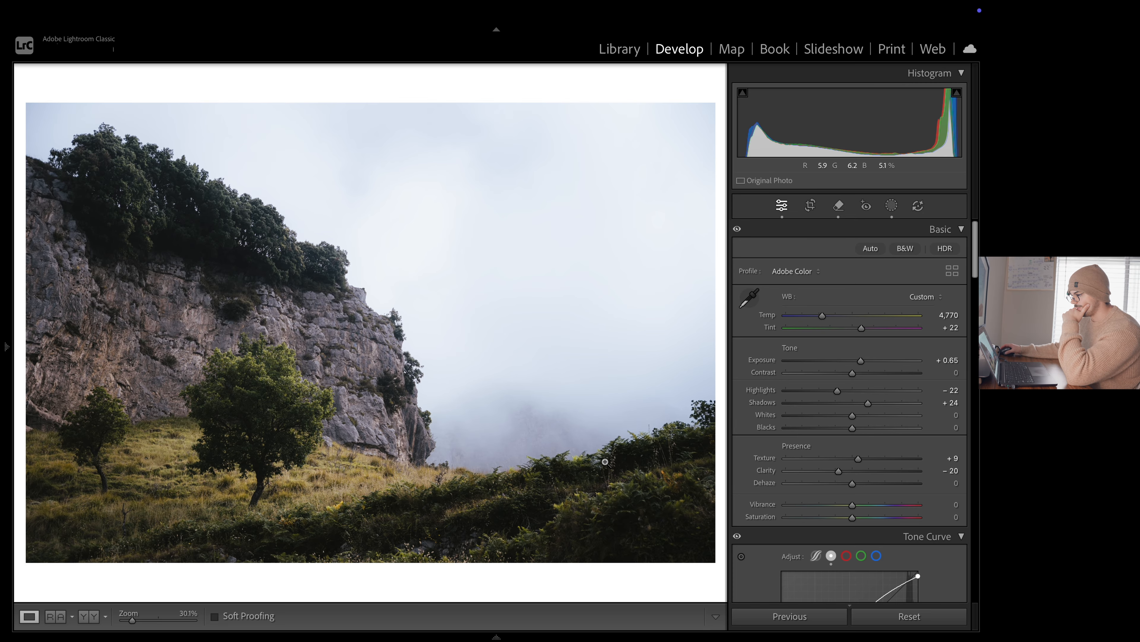
Remove the dark leafy bush rising above the ferns at the photo's right edge with the generative AI Remove tool at size 36
left_click(714, 455)
left_click_drag(714, 455, 588, 393)
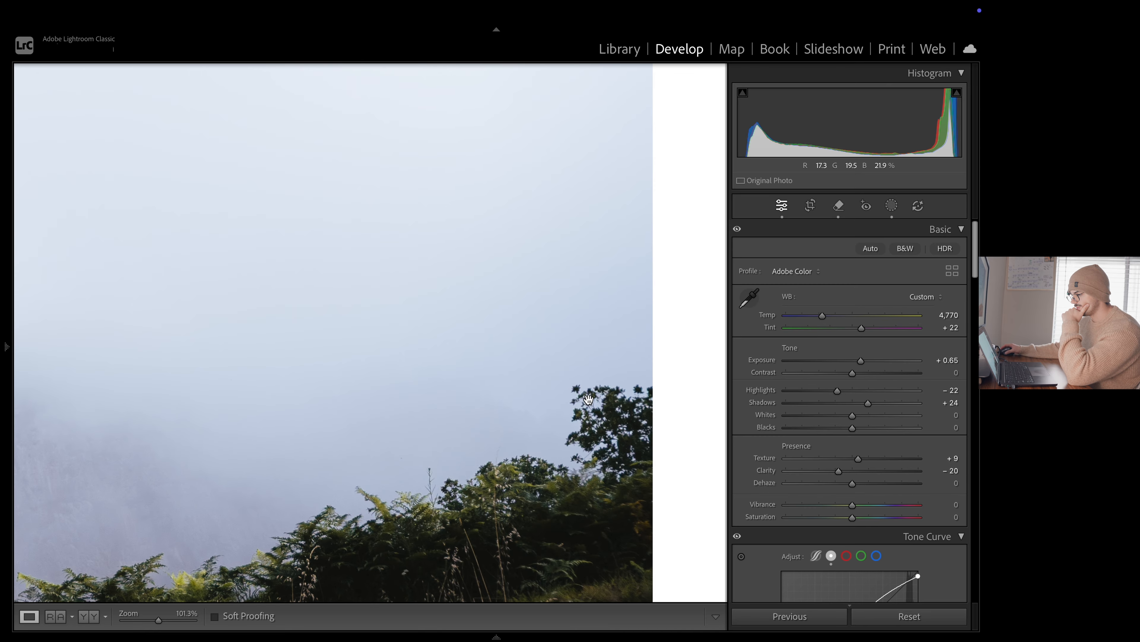
left_click(838, 206)
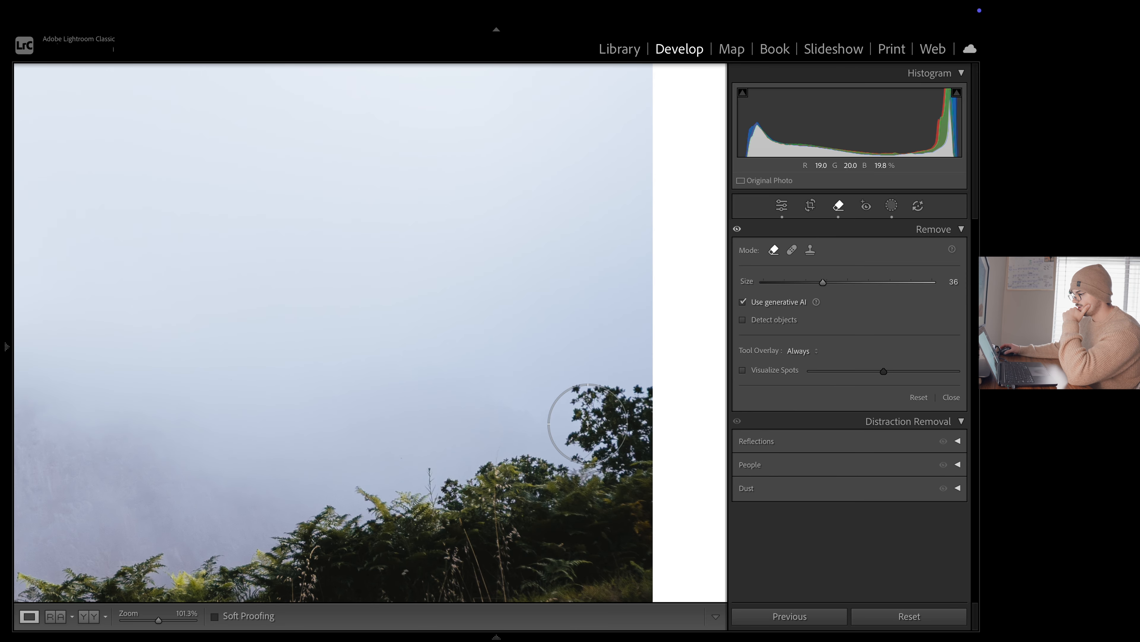
mouse_move(587, 423)
left_mouse_down()
mouse_move(629, 404)
mouse_move(611, 445)
mouse_move(619, 467)
mouse_move(601, 449)
left_mouse_up()
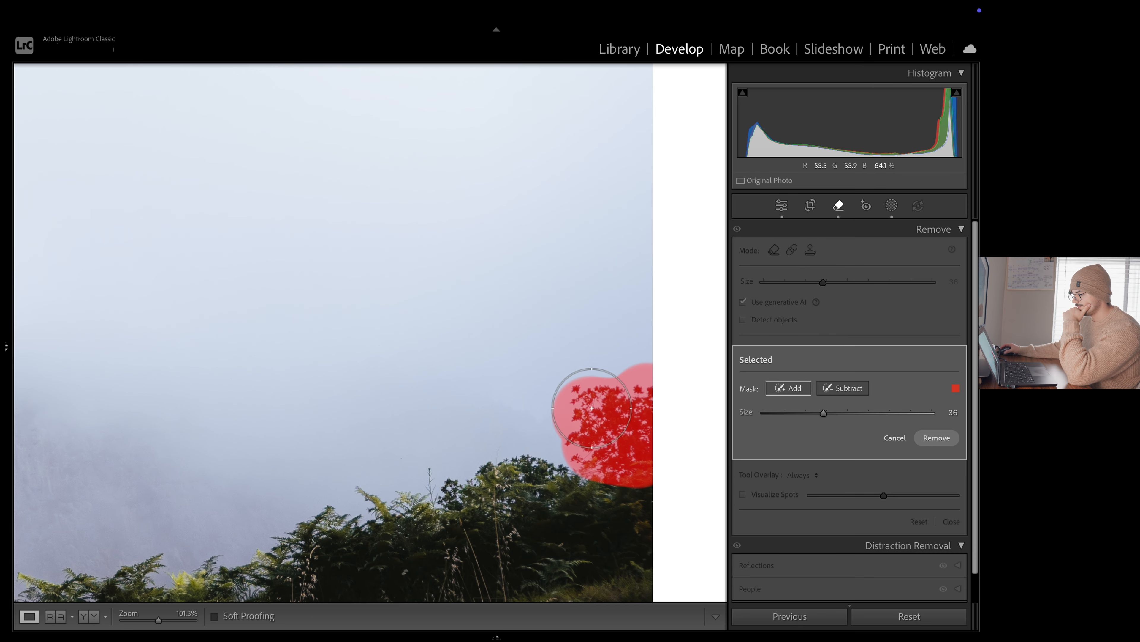
left_click(937, 438)
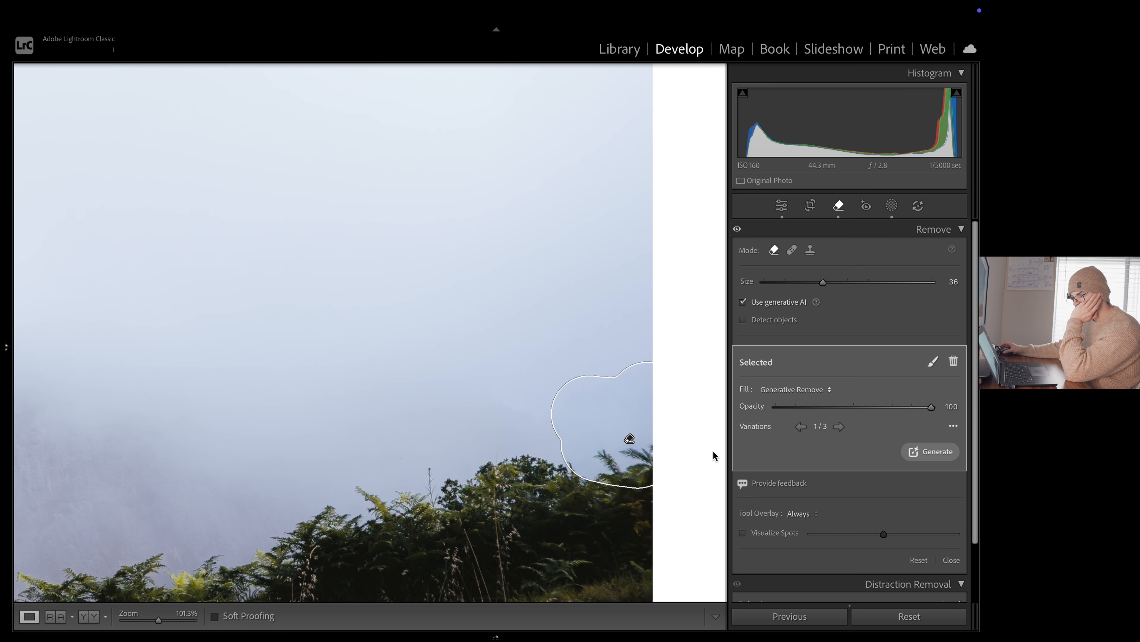
left_click(780, 208)
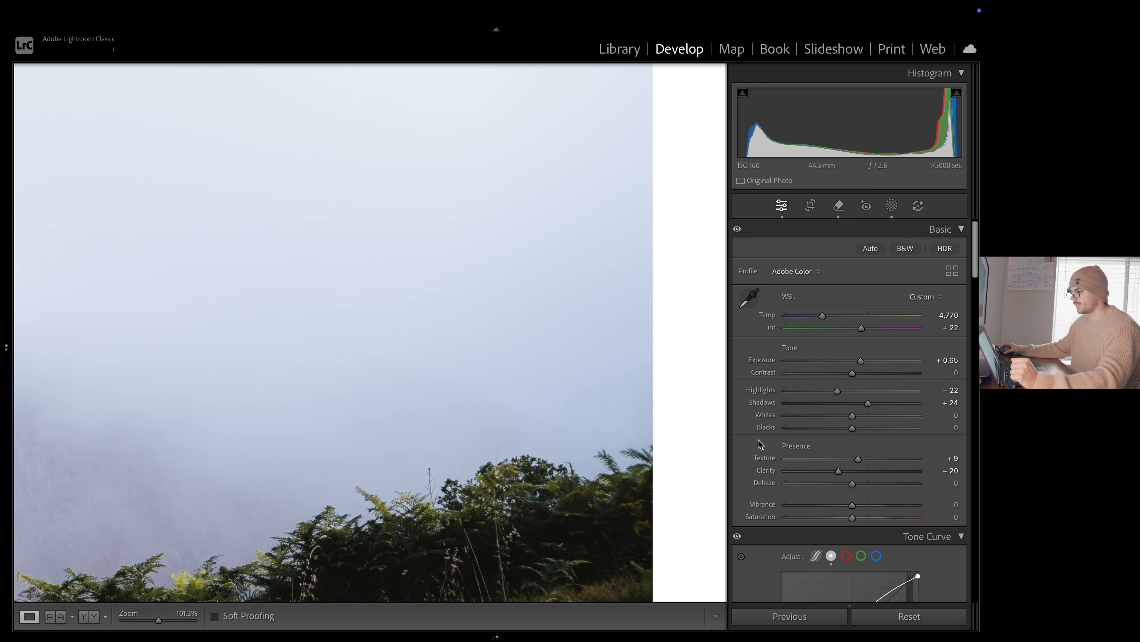
Fit the whole photo in view and toggle the Before version to check the retouched edges against the original
left_click(658, 507)
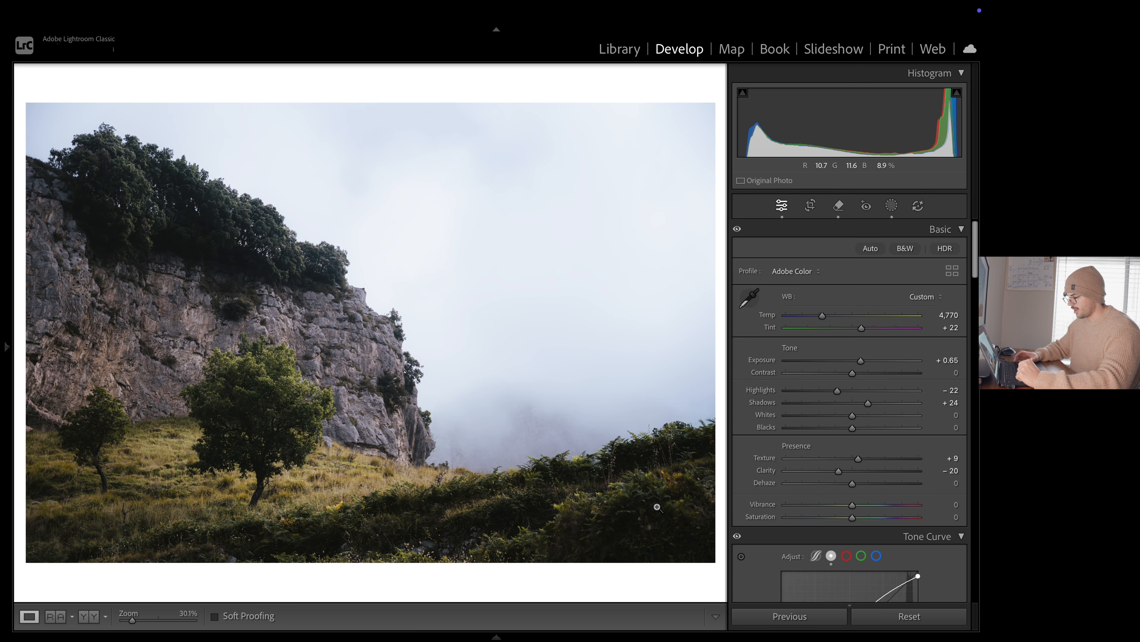
key("backslash")
key("backslash")
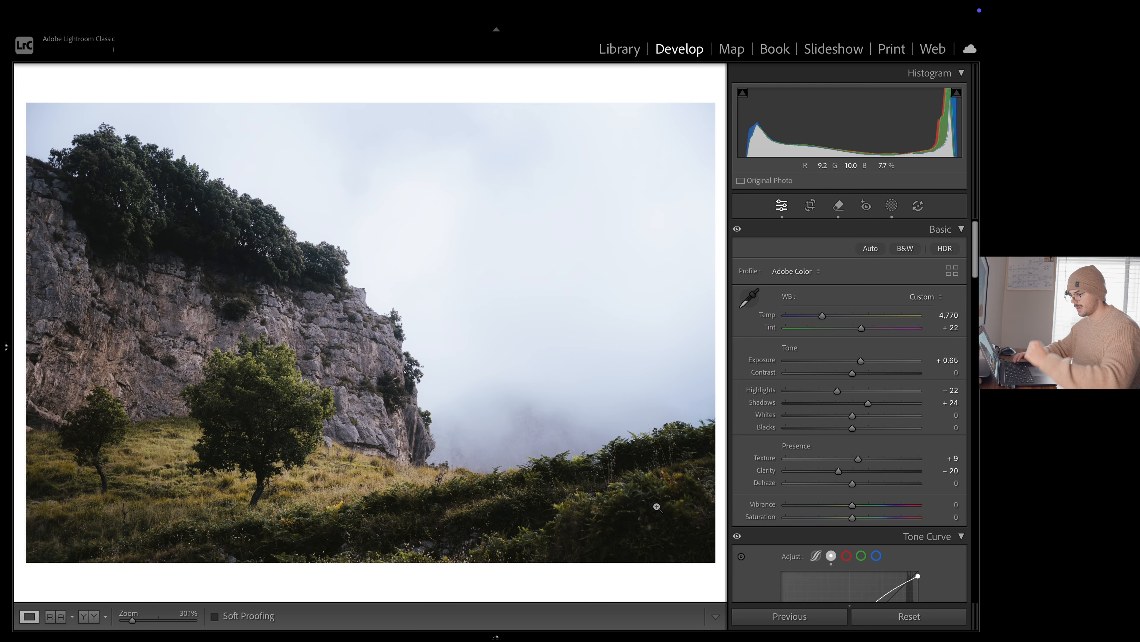
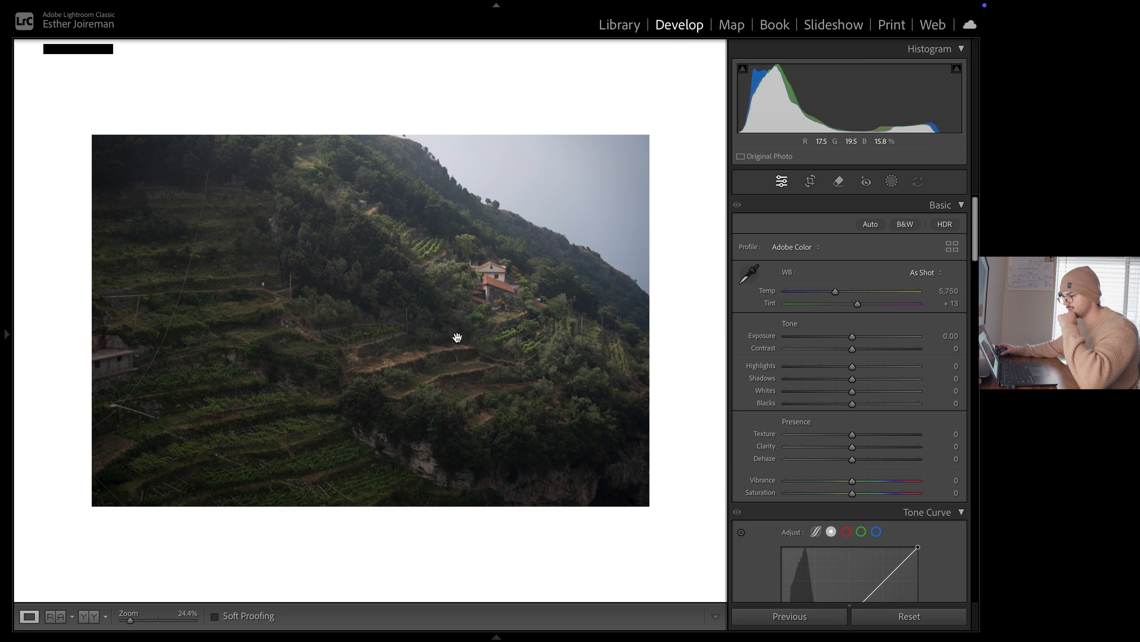
left_click(358, 385)
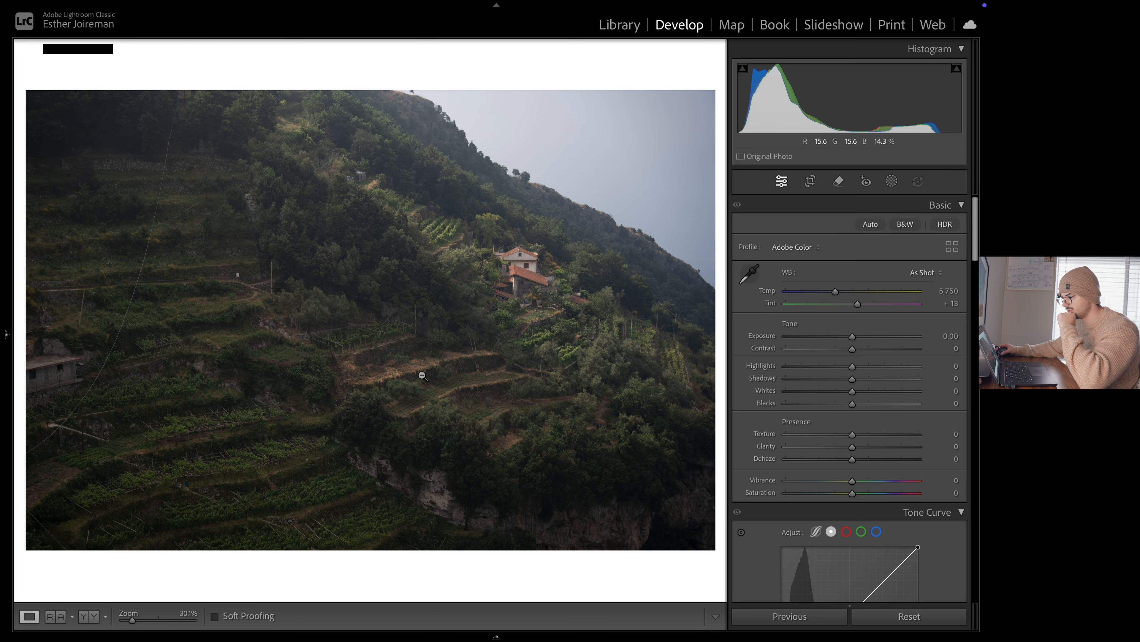
left_click(524, 295)
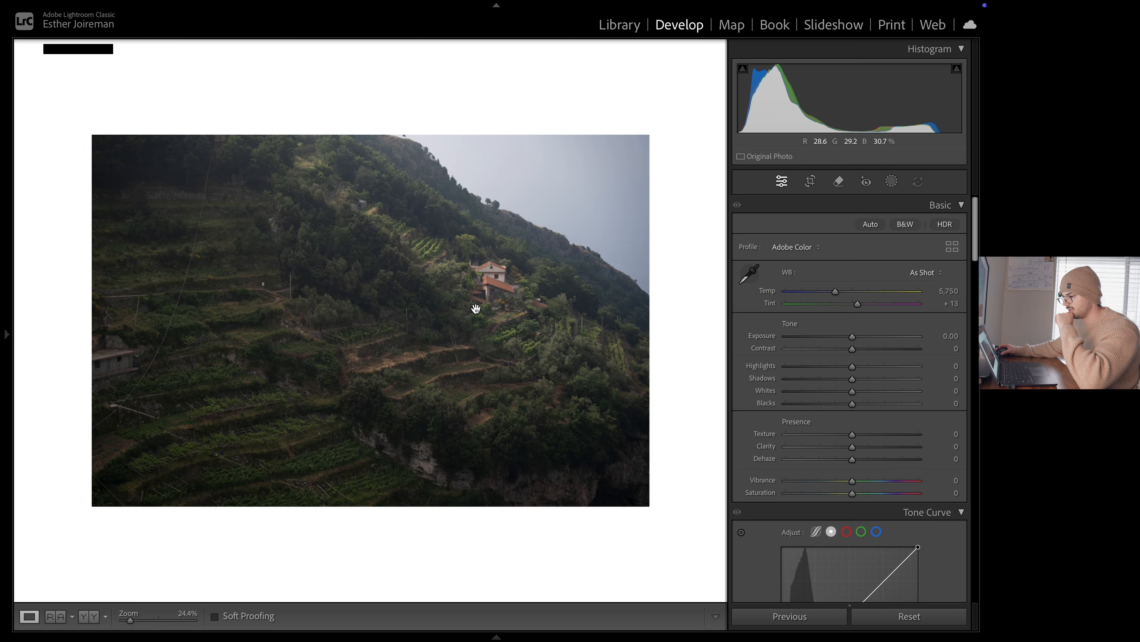
key("F6")
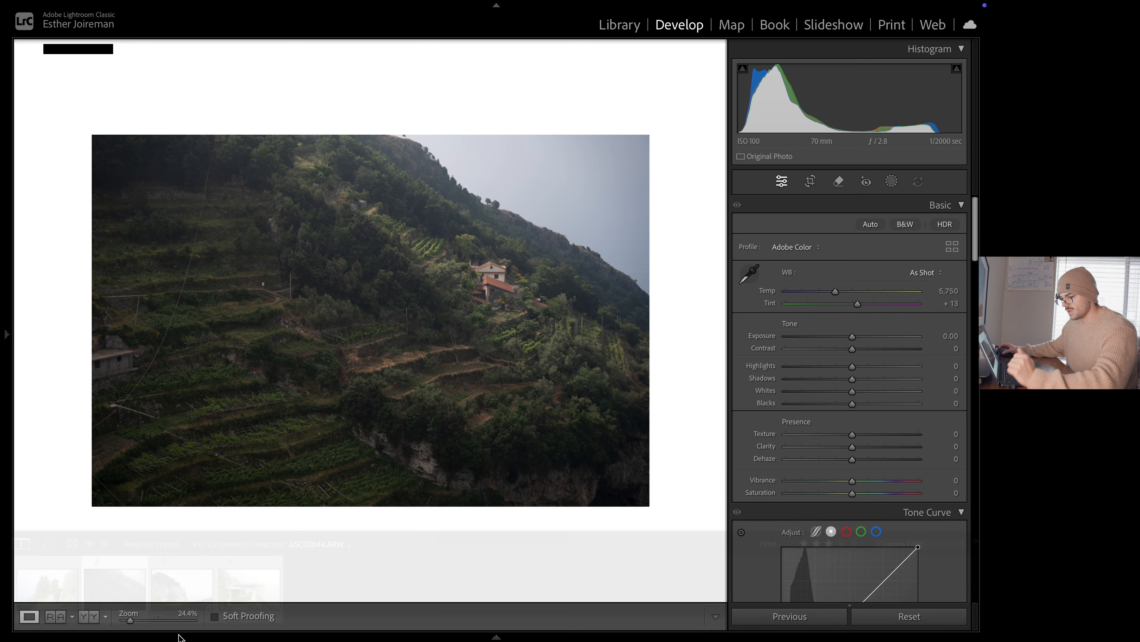
key("F6")
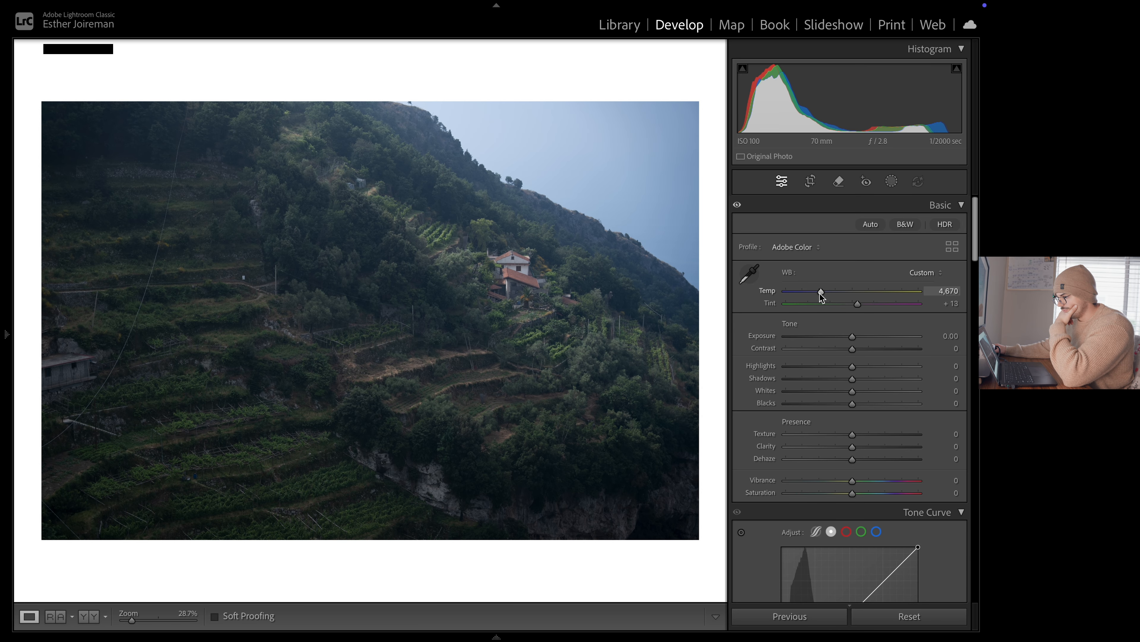
Warm the hillside photo's white balance to Temp 6,111 and set Tint to +7
left_click_drag(820, 293, 829, 293)
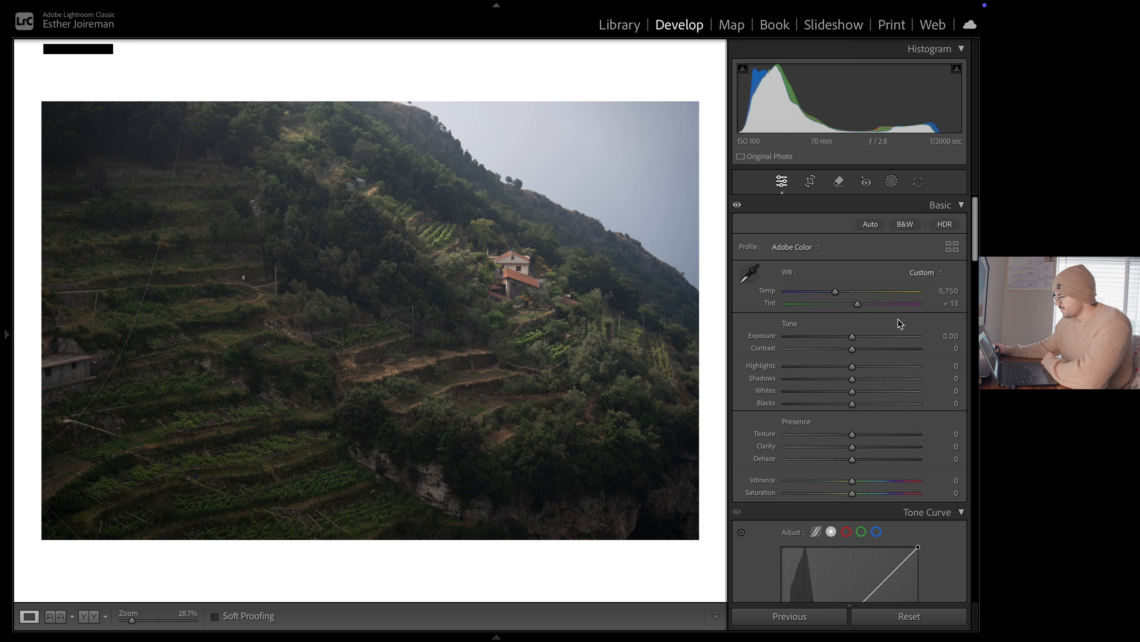
left_click_drag(838, 294, 840, 294)
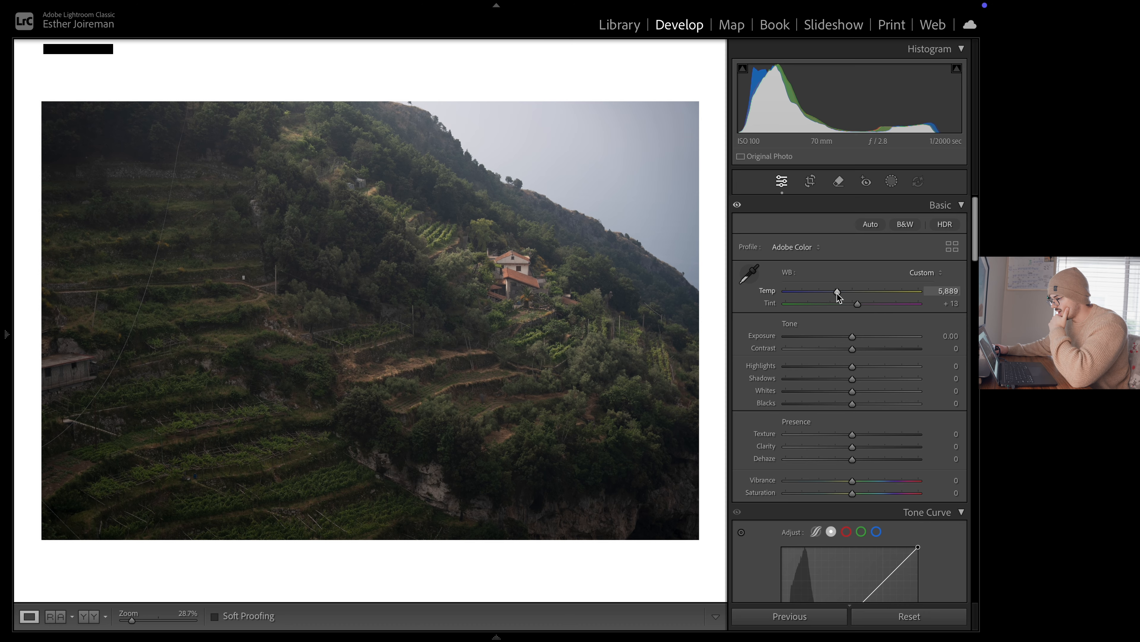
left_click_drag(838, 293, 839, 294)
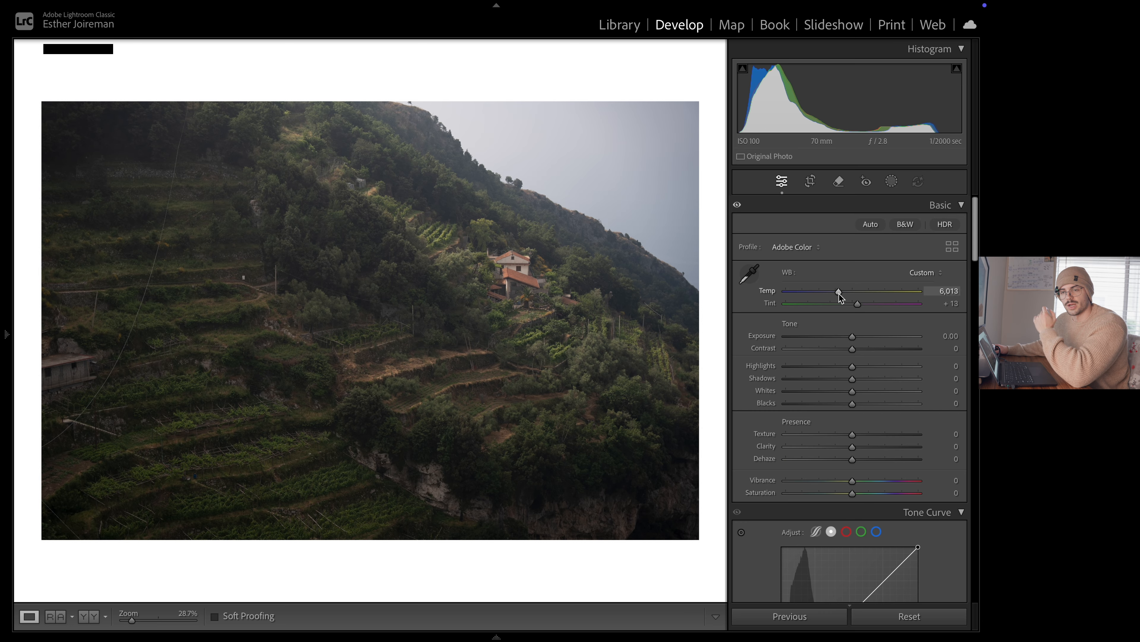
left_click_drag(838, 294, 857, 305)
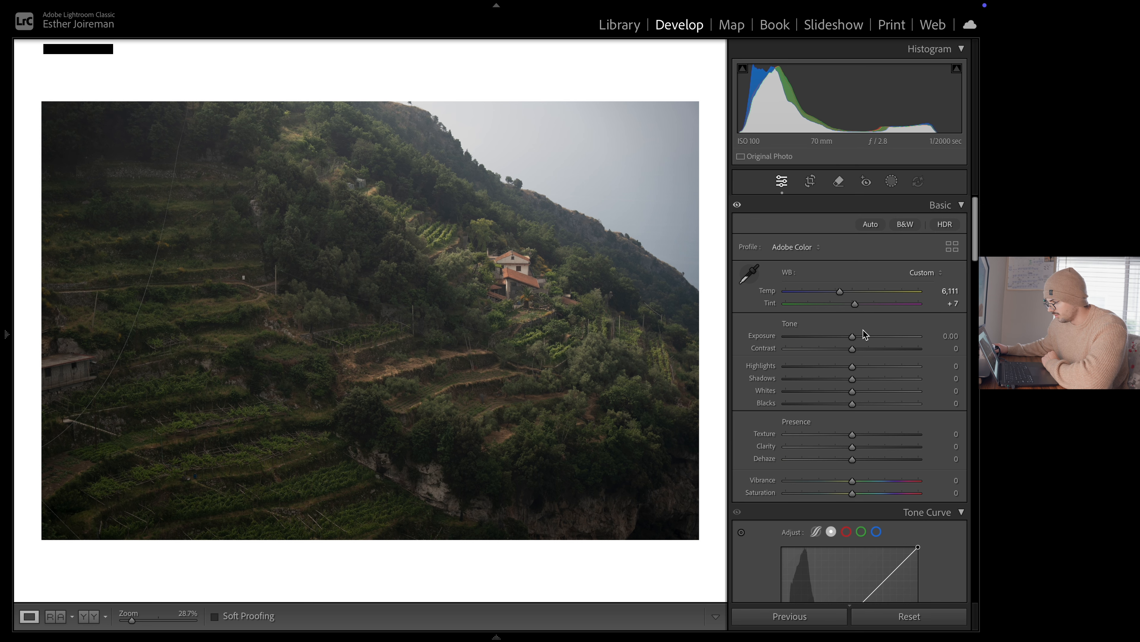
Set the photo's Exposure to +0.35, Highlights to −6 and Shadows to +26
left_click_drag(853, 336, 856, 339)
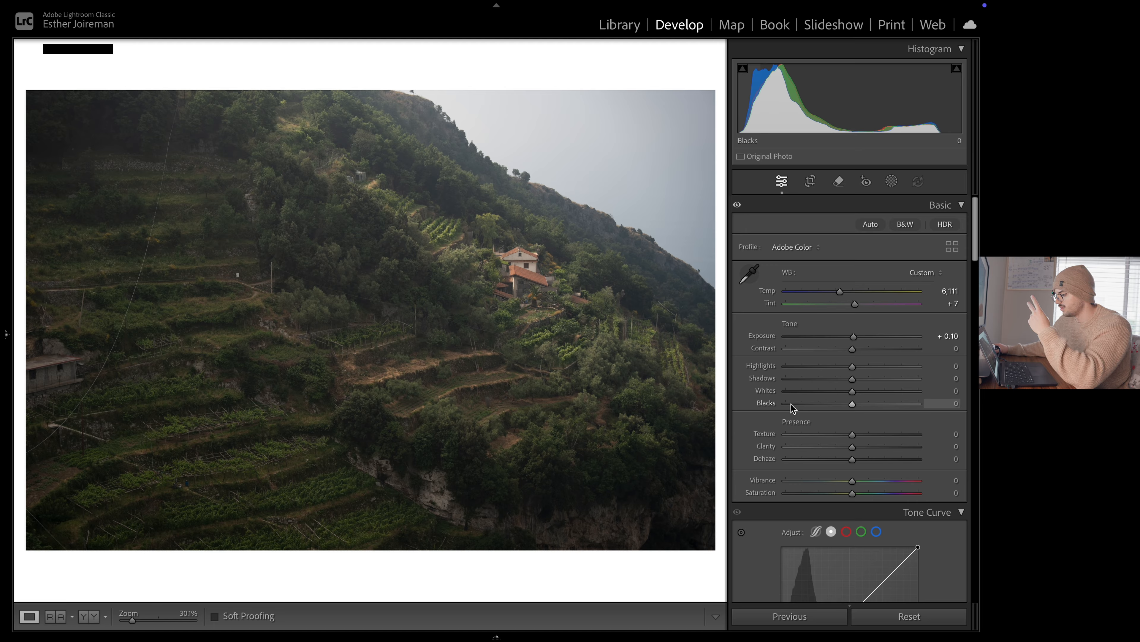
scroll(855, 439, "down", 10)
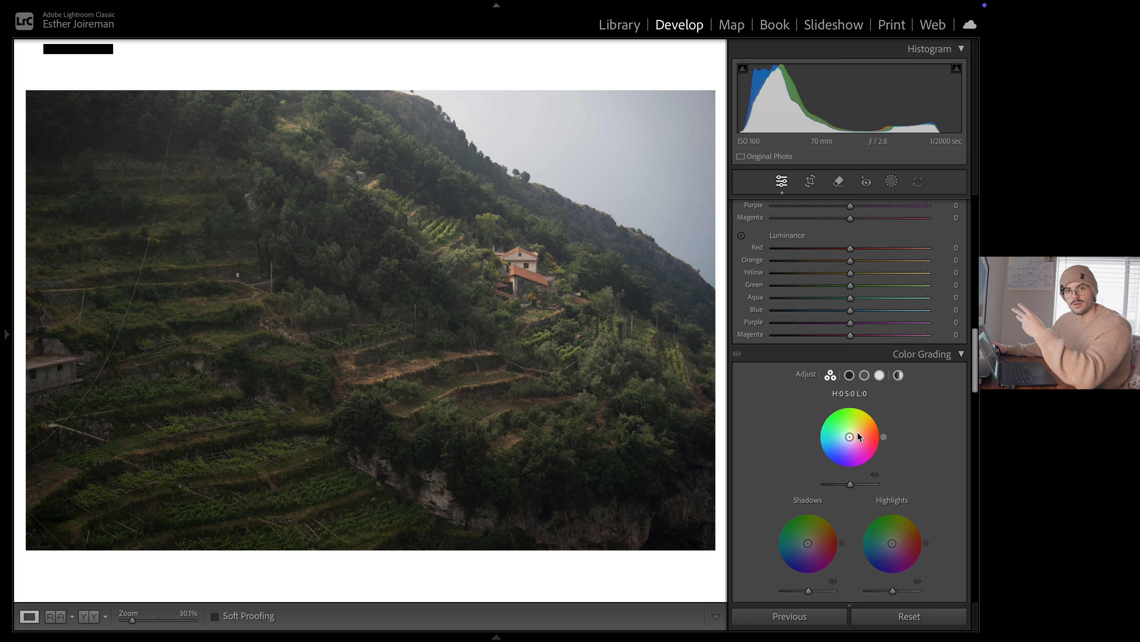
scroll(855, 435, "up", 5)
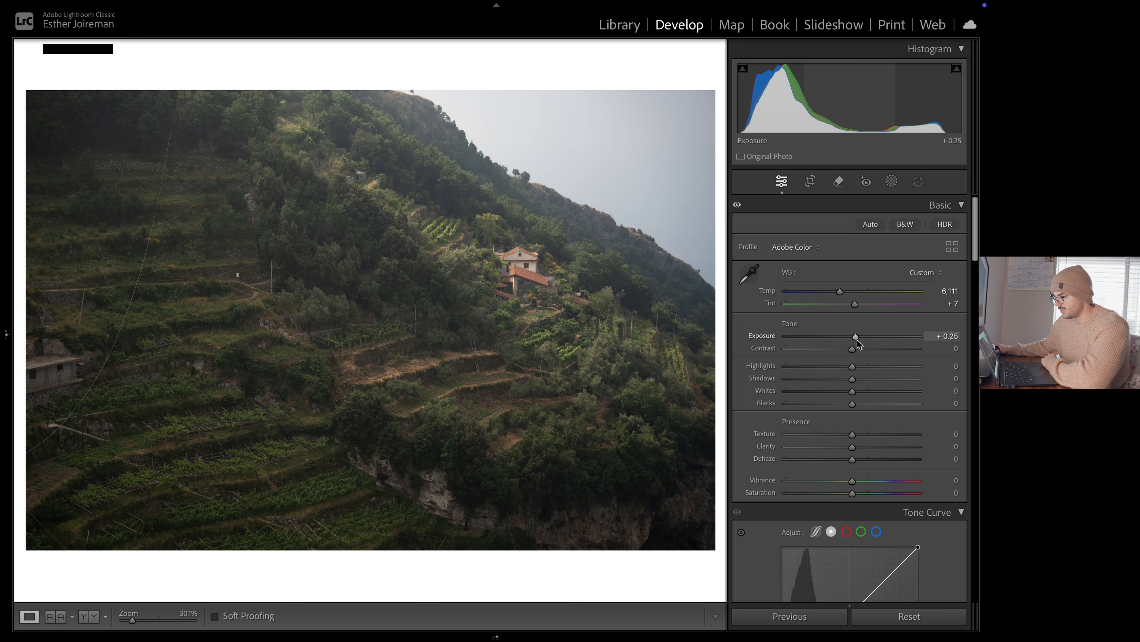
left_click_drag(857, 341, 859, 343)
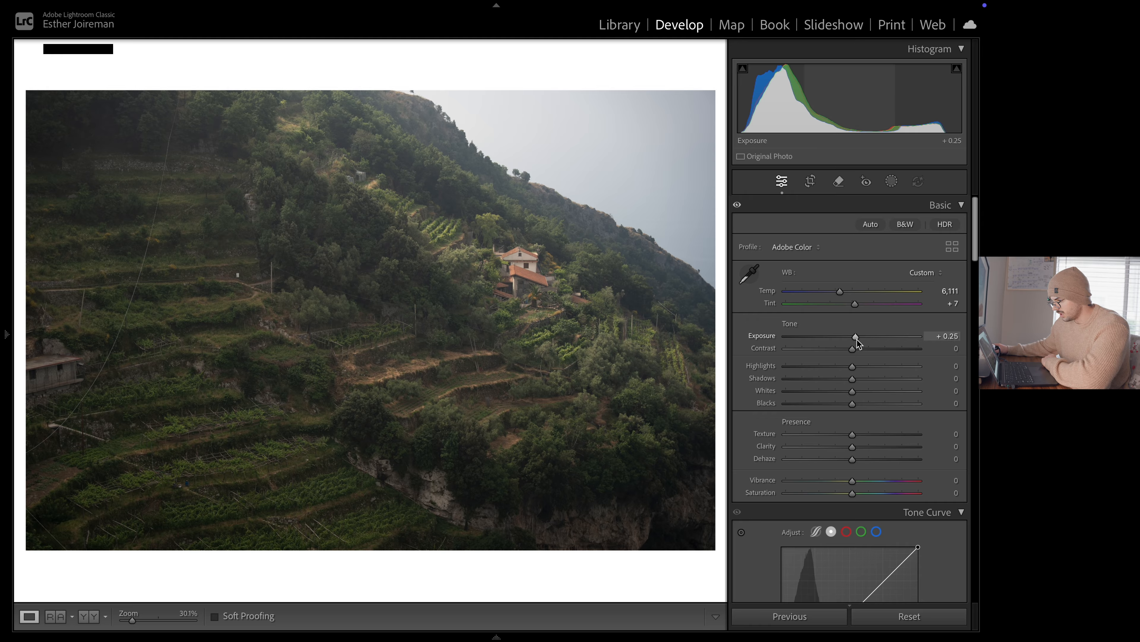
left_click_drag(857, 339, 858, 339)
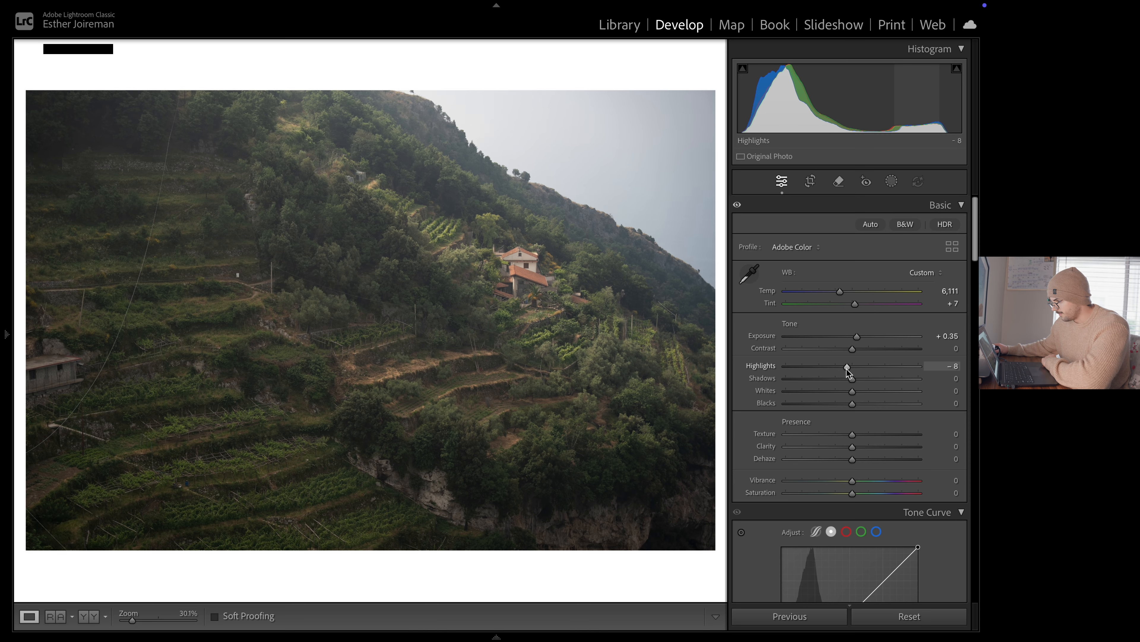
left_click_drag(846, 368, 869, 379)
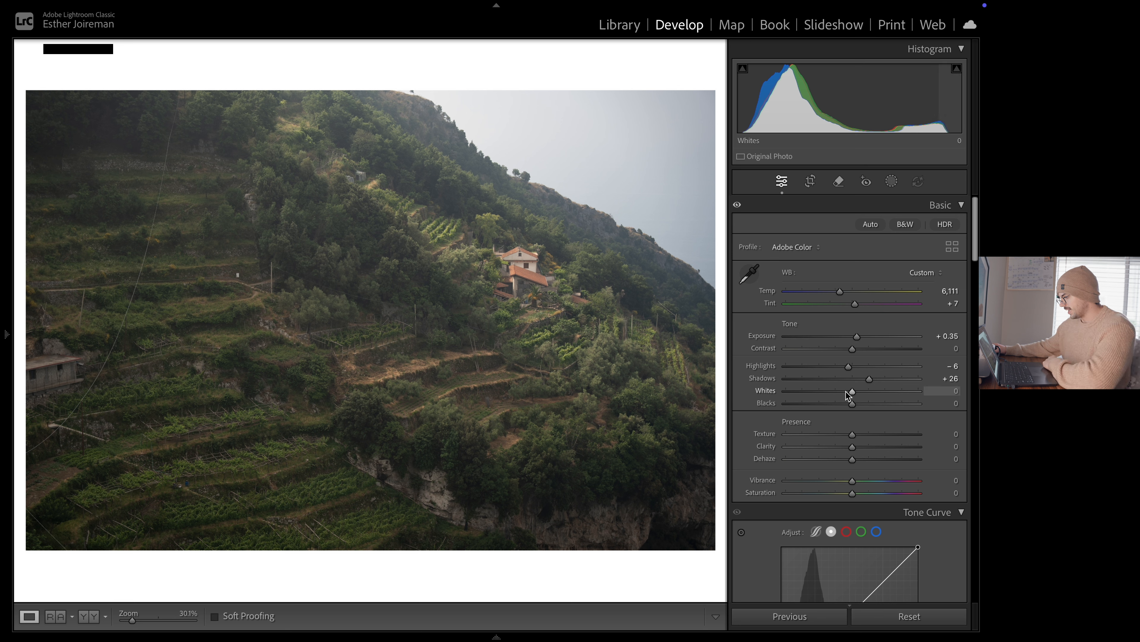
Set the photo's Texture to +15 and Clarity to −17
scroll(862, 419, "down", 2)
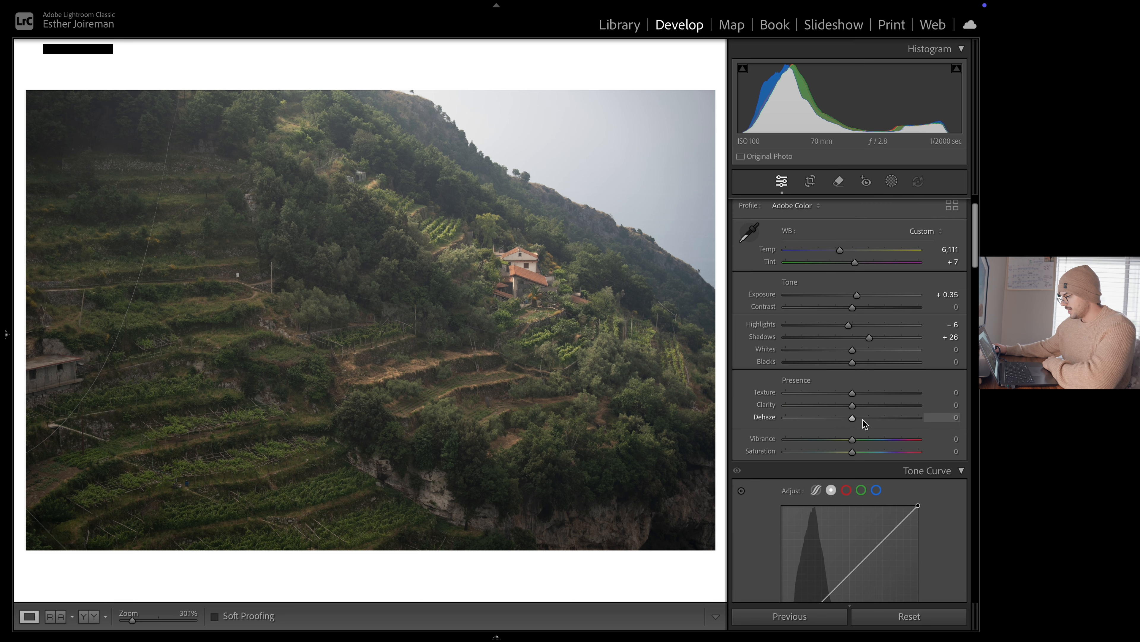
scroll(803, 373, "down", 1)
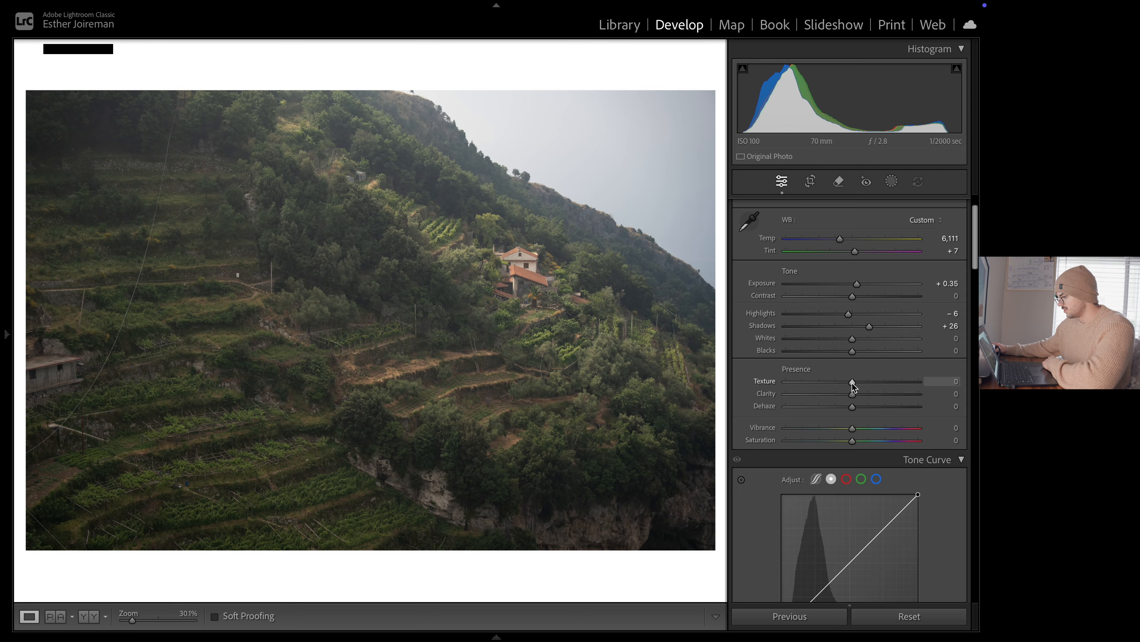
scroll(876, 348, "down", 2)
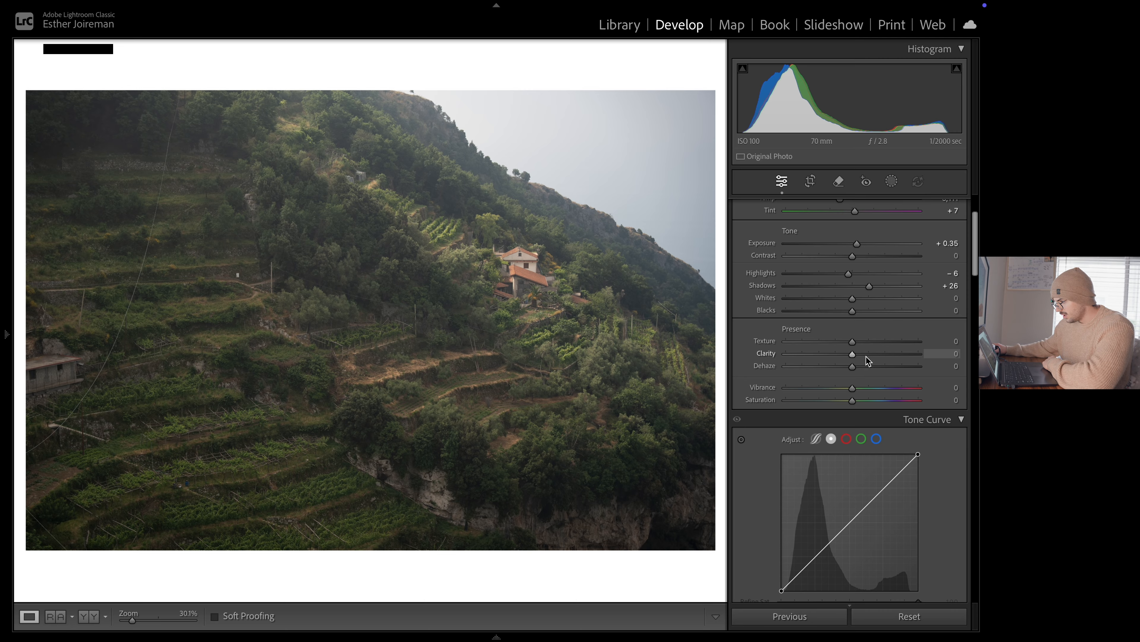
mouse_move(854, 355)
left_mouse_down()
mouse_move(881, 357)
mouse_move(840, 355)
mouse_move(883, 362)
mouse_move(835, 357)
mouse_move(847, 358)
left_mouse_up()
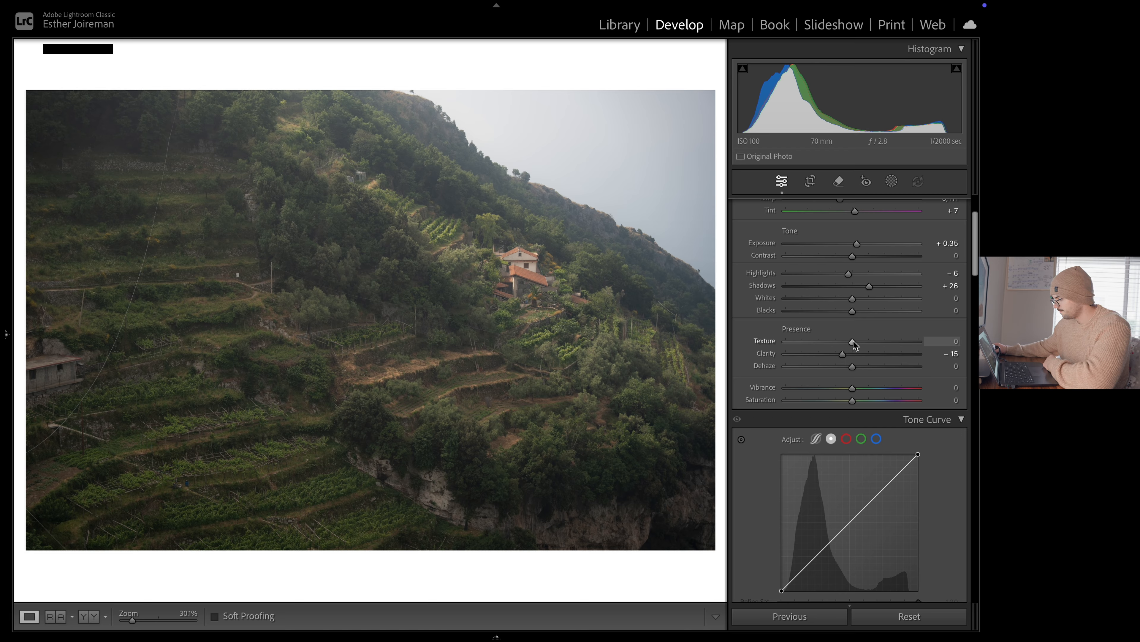
left_click_drag(855, 342, 859, 342)
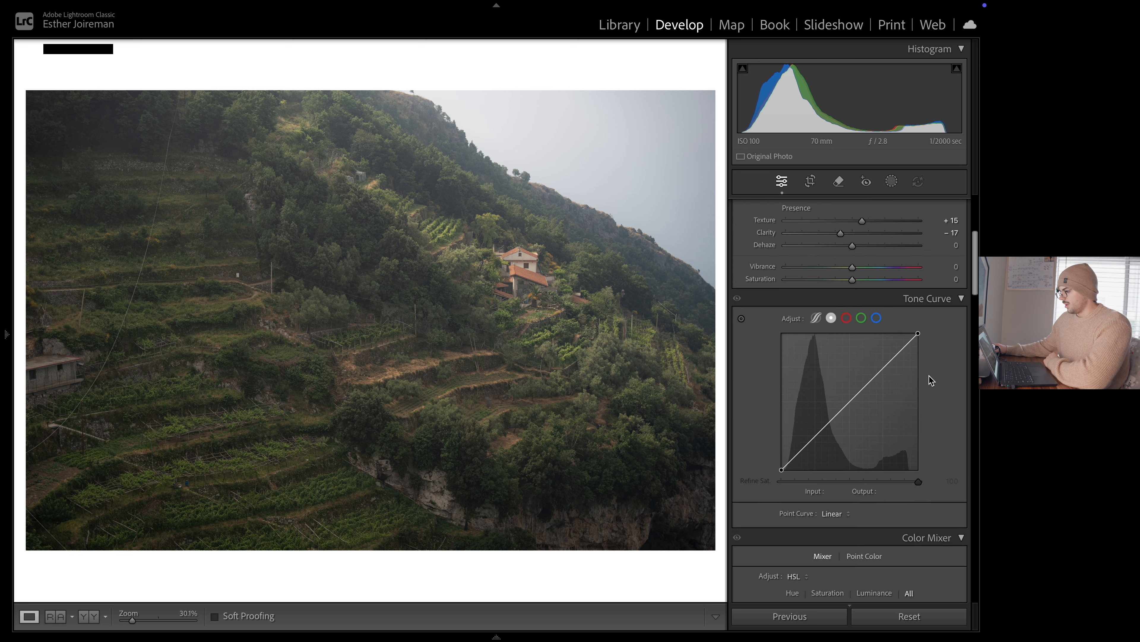
scroll(932, 380, "up", 3)
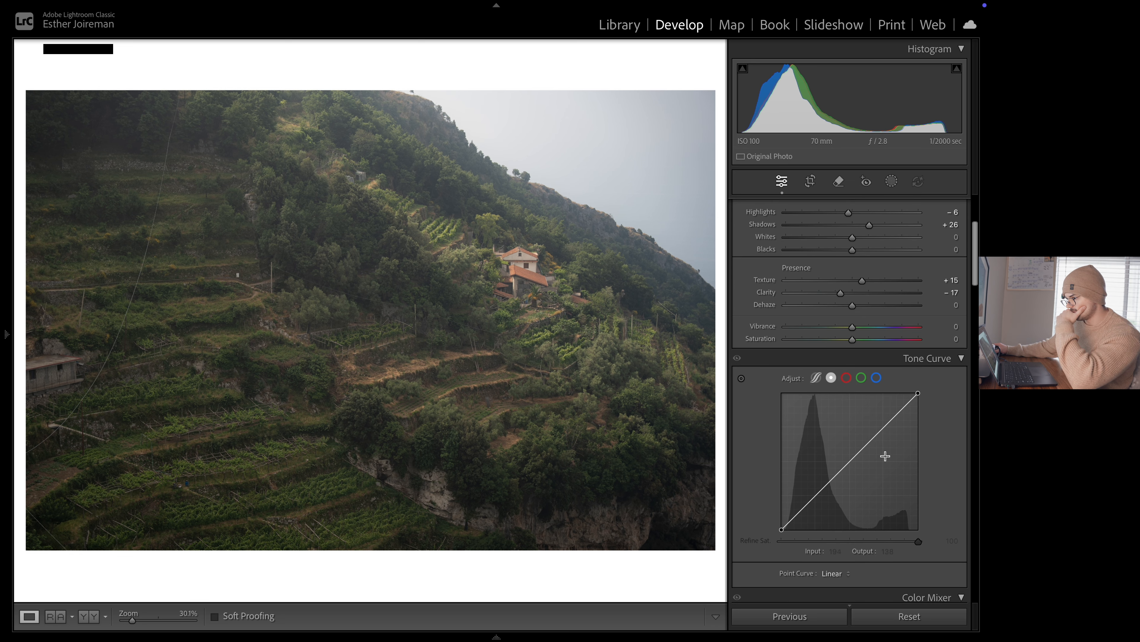
Add shadow, midtone and highlight points to the linear point curve near inputs 65, 128 and 191
left_click(815, 496)
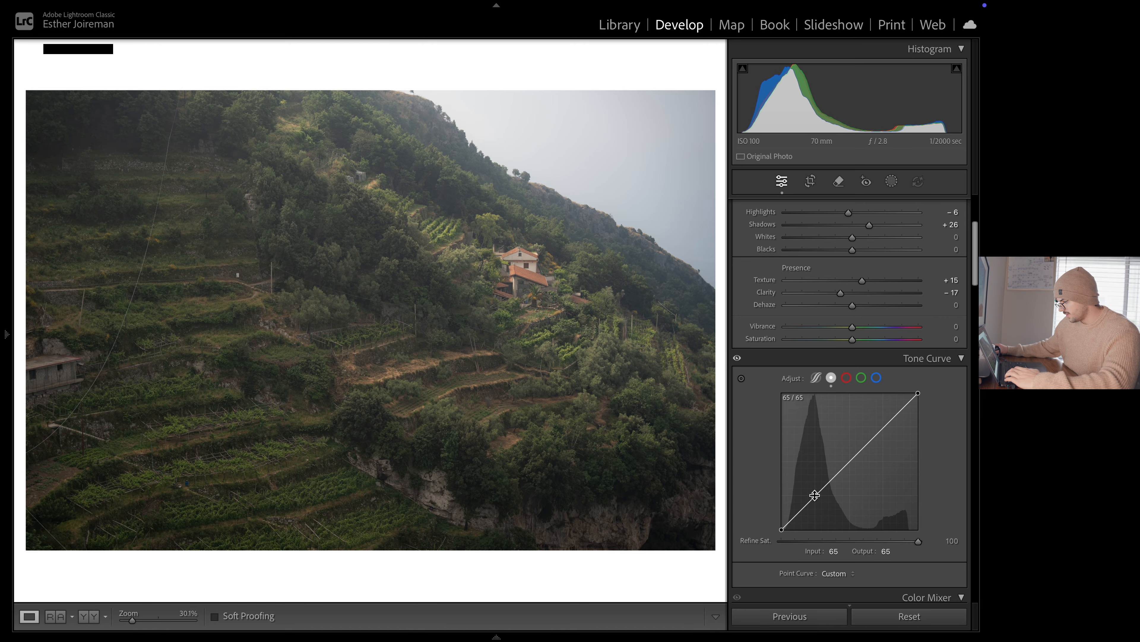
left_click(850, 460)
left_click(884, 426)
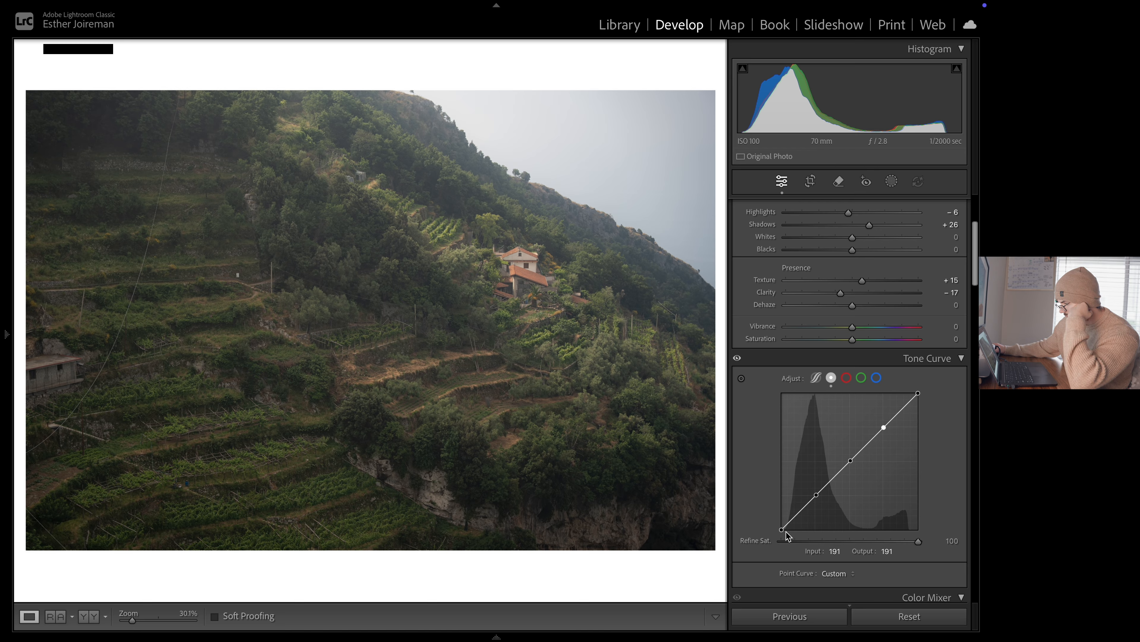
Try a faded S-curve with black output 13, shadow point 64/45, midtone point 138/143 and a lowered white end
left_click_drag(783, 530, 753, 527)
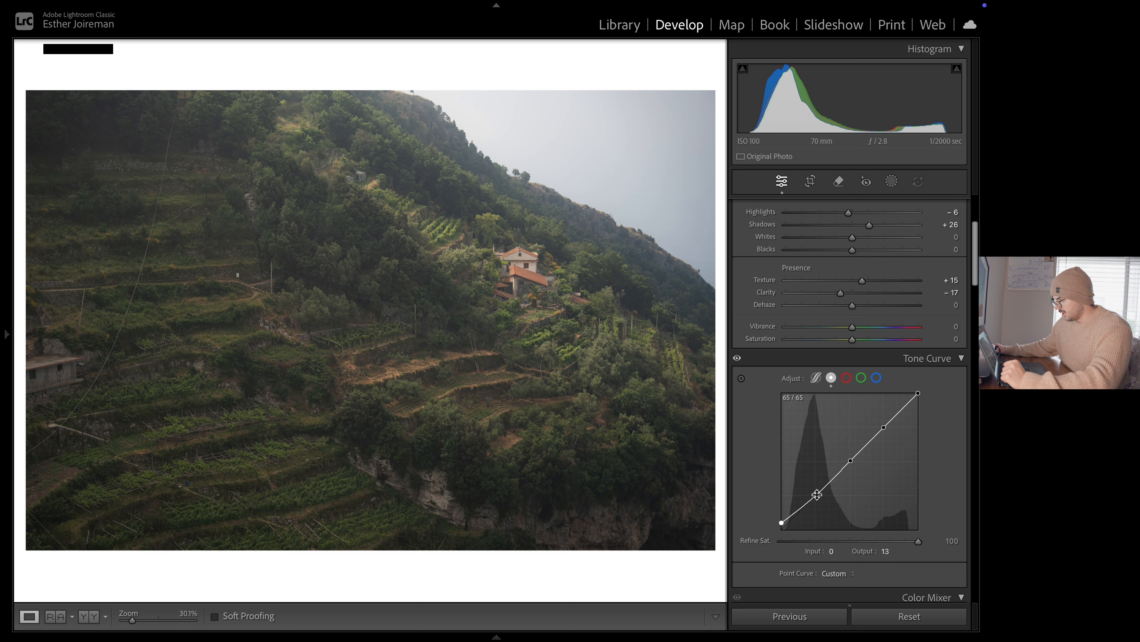
left_click_drag(817, 494, 816, 506)
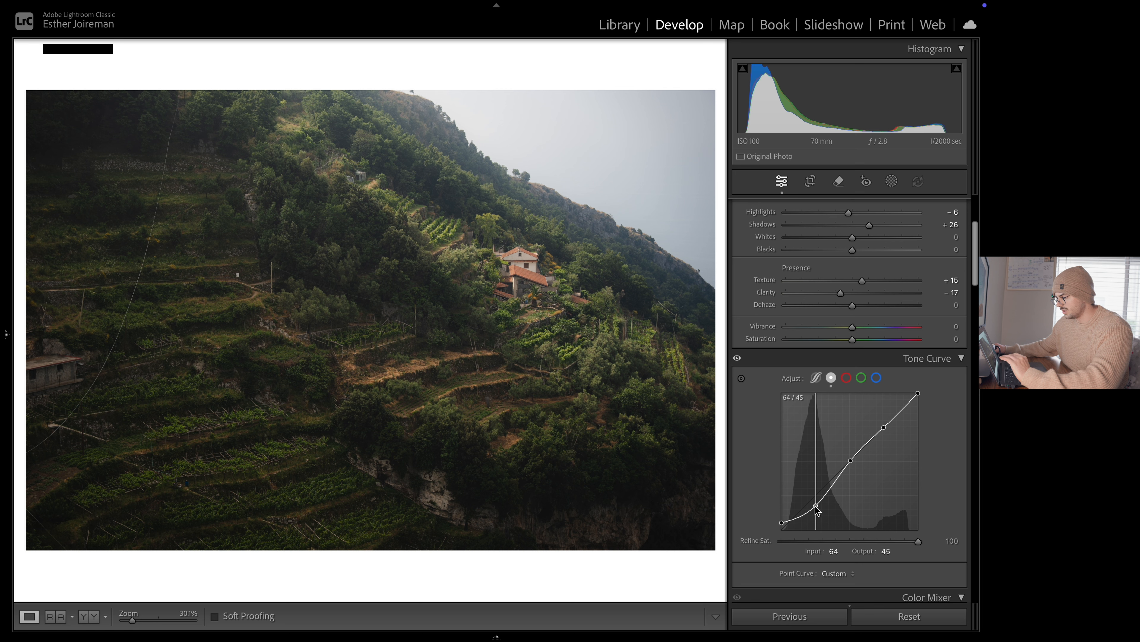
left_click_drag(816, 506, 816, 507)
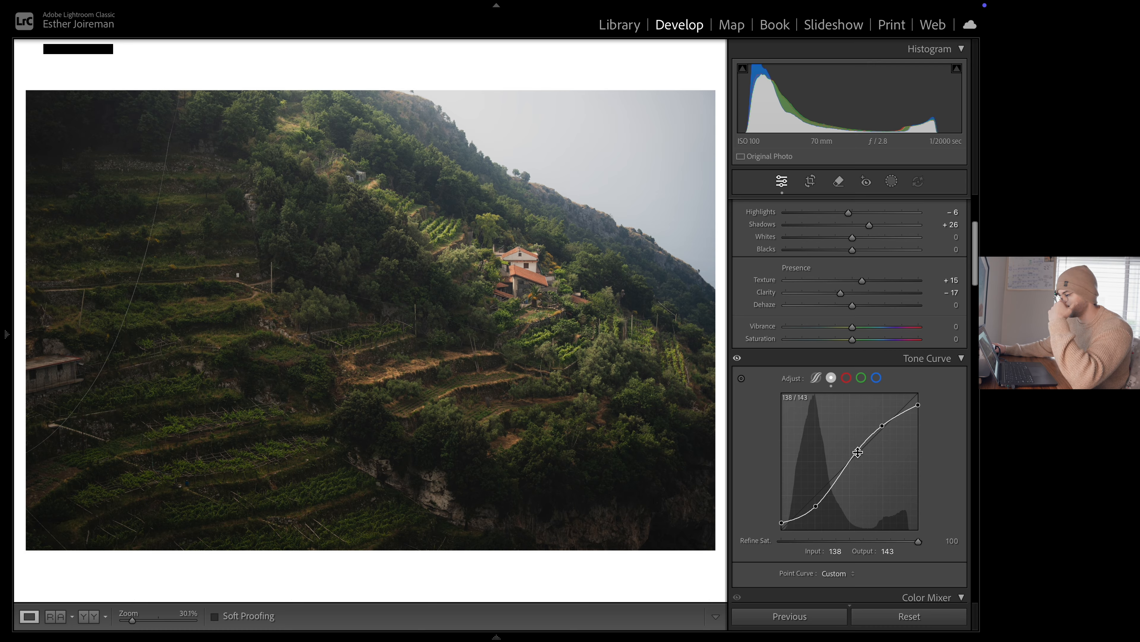
Switch the photo to black and white and shape an S-curve with black output 12, shadow point 68/39 and midtone point 136/139
scroll(880, 437, "up", 5)
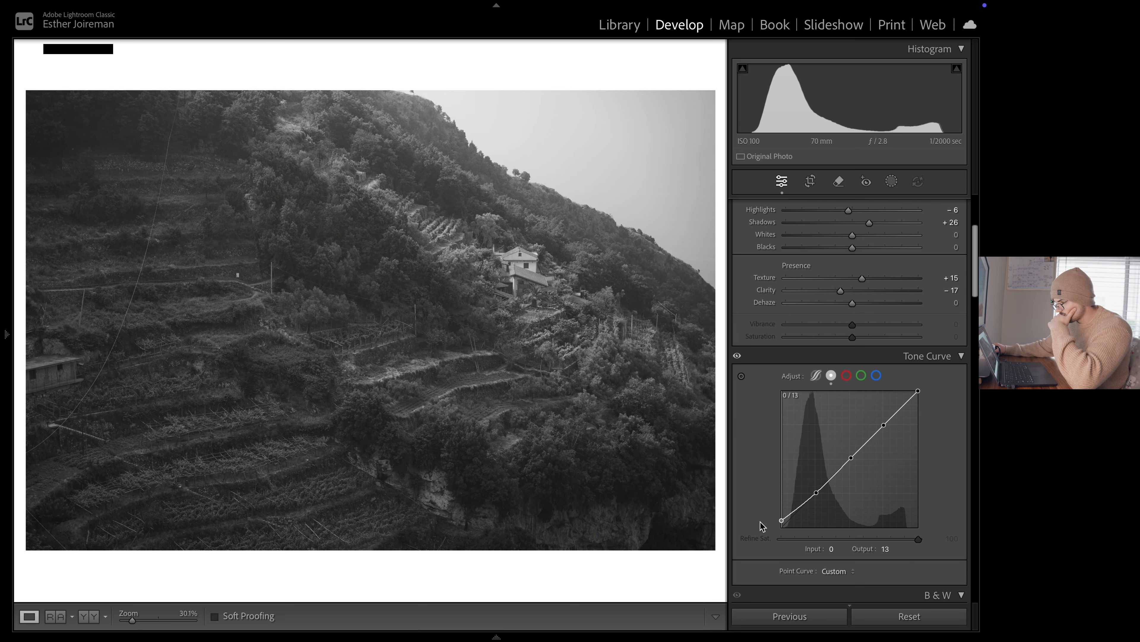
left_click_drag(760, 522, 760, 522)
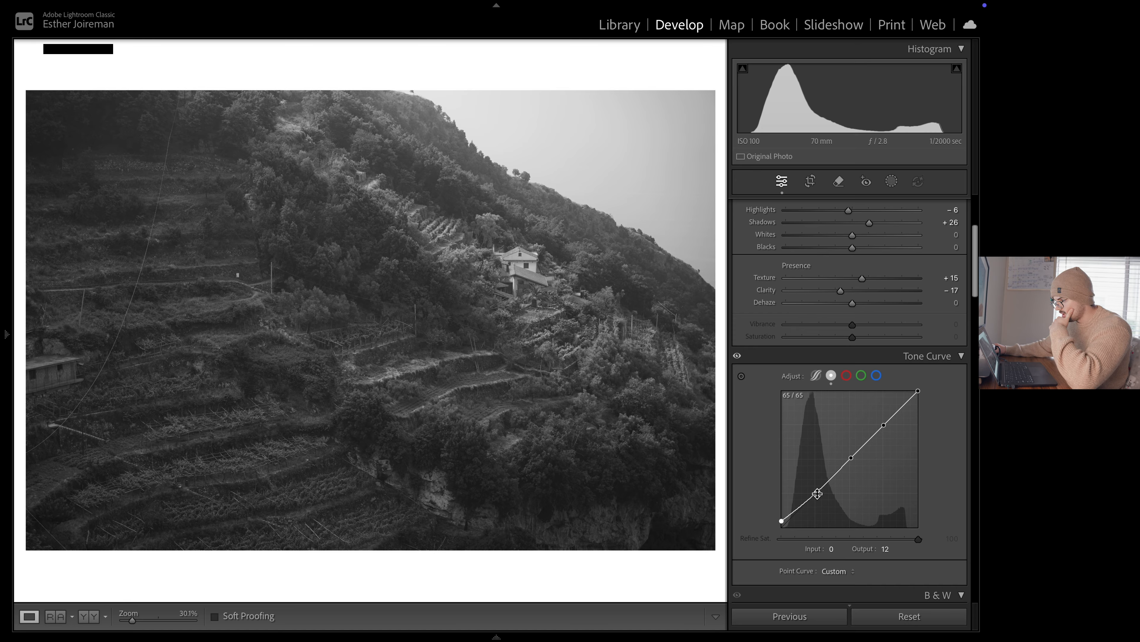
left_click_drag(817, 493, 817, 490)
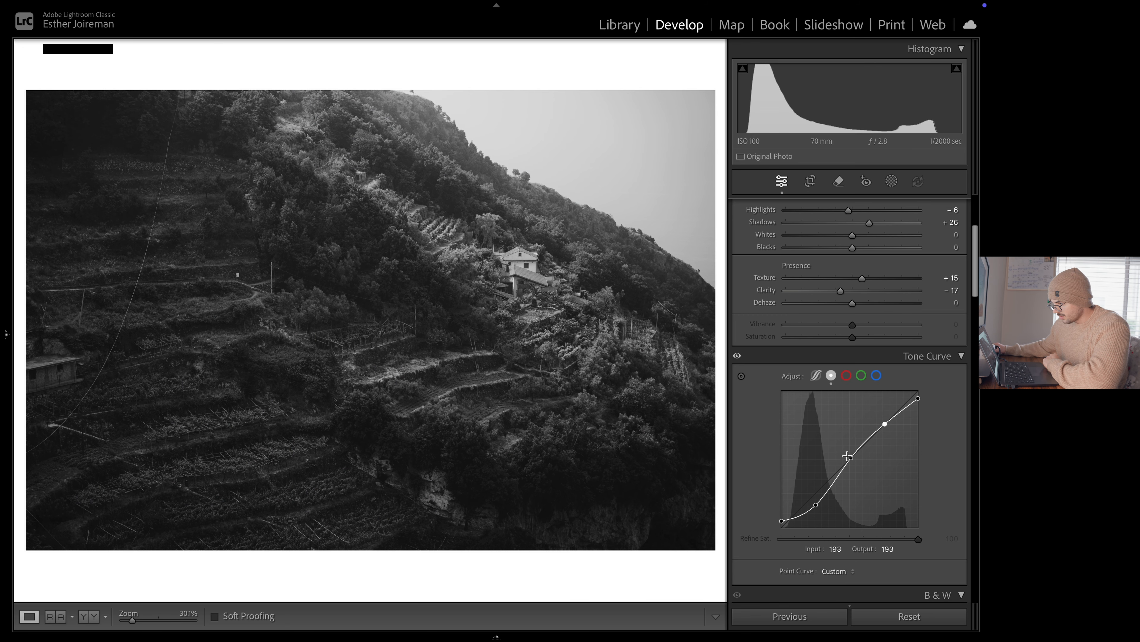
left_click_drag(852, 463, 854, 453)
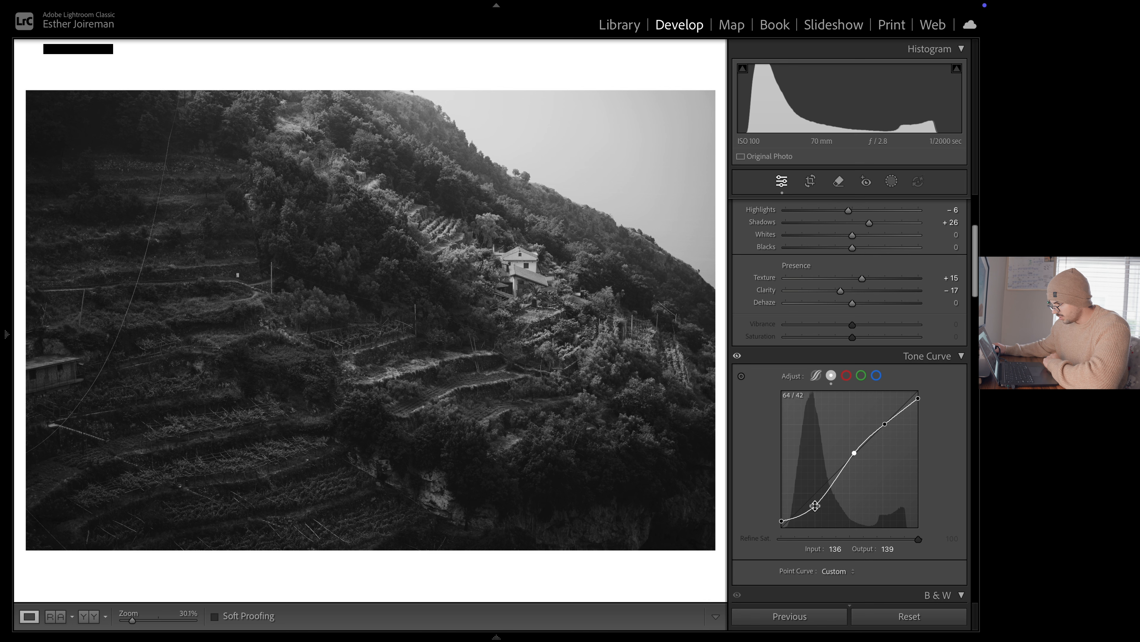
left_click_drag(815, 506, 818, 507)
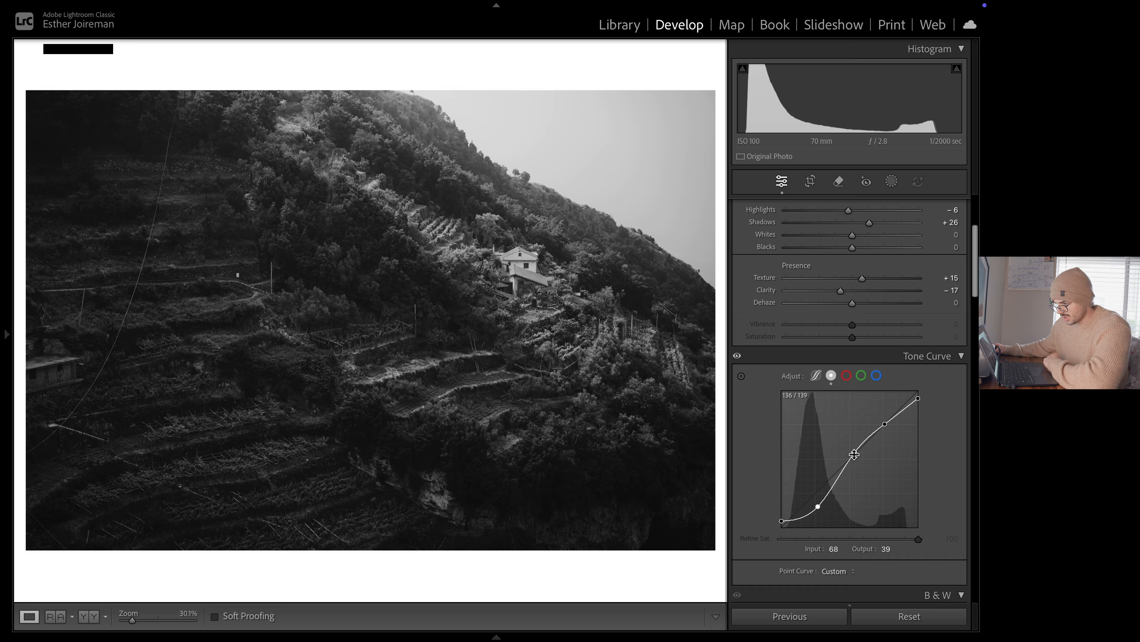
Refine the S-curve by lowering its shadow, midtone and highlight points slightly and setting the black point's output to 14
left_click_drag(853, 454, 859, 454)
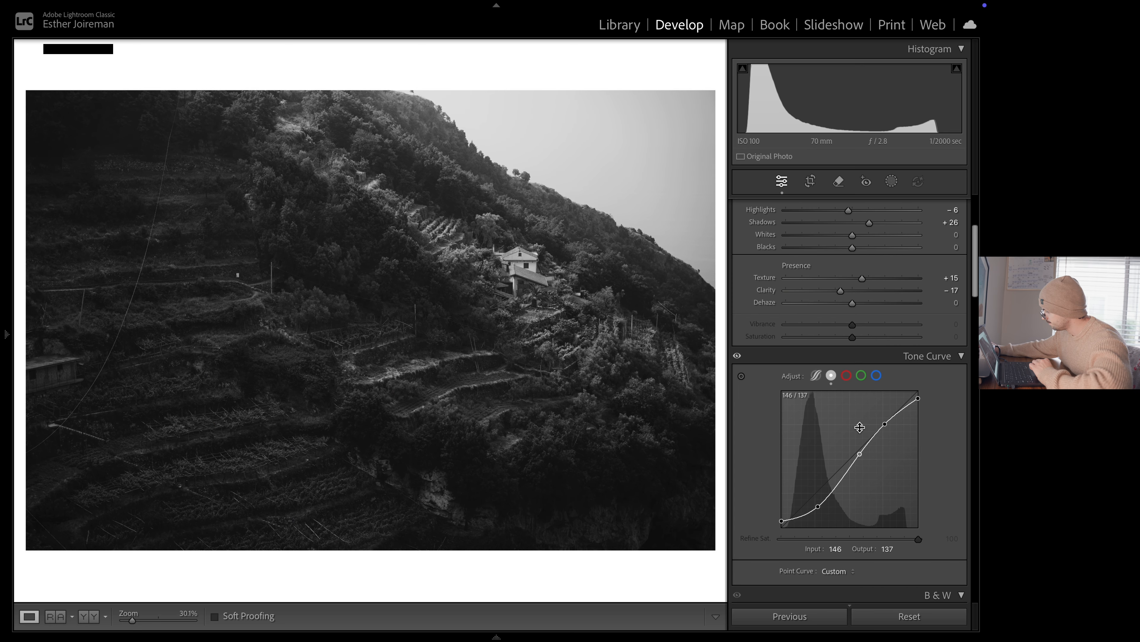
left_click_drag(860, 453, 883, 423)
left_click_drag(818, 505, 821, 509)
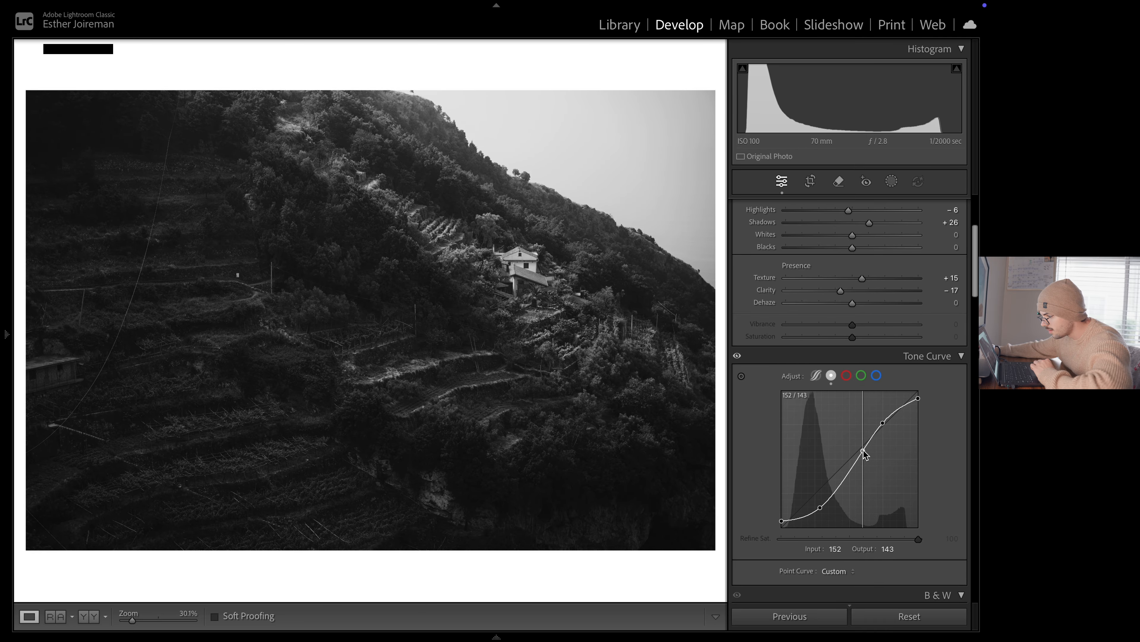
left_click_drag(859, 451, 855, 463)
left_click_drag(883, 423, 852, 462)
left_click_drag(782, 521, 781, 524)
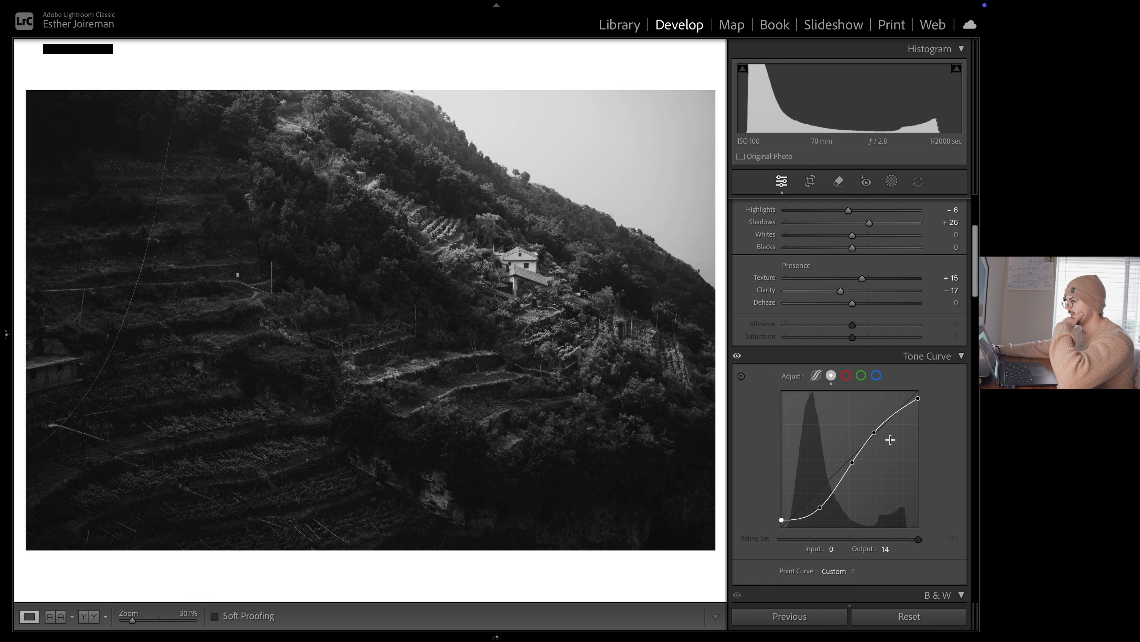
Return the photo from black and white to colour and toggle the Before version to compare the edit
scroll(890, 415, "up", 5)
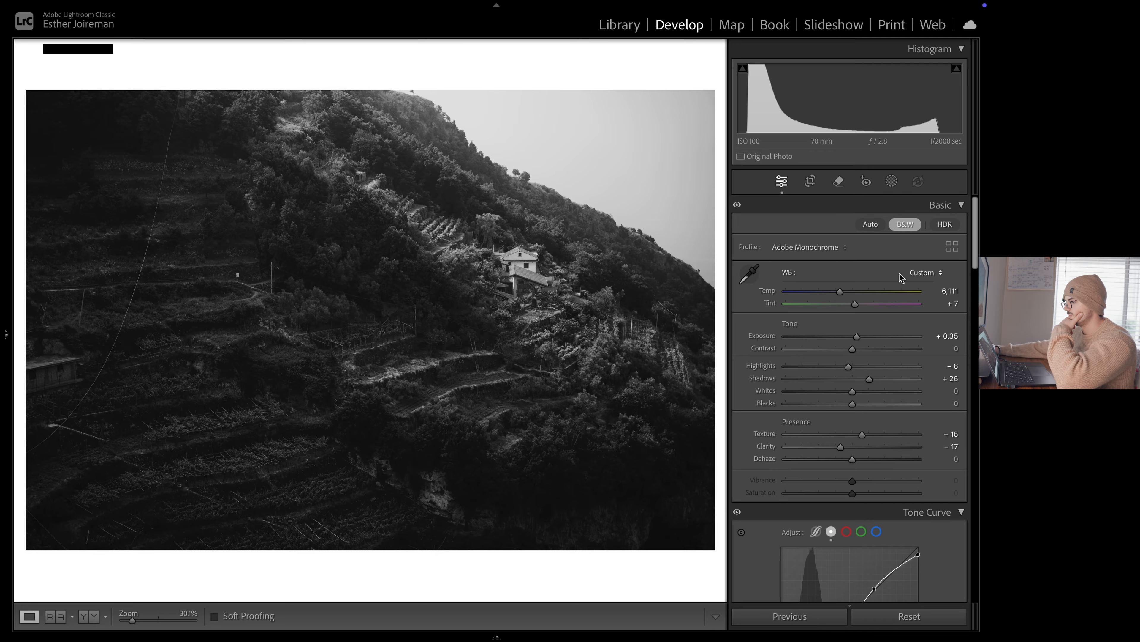
left_click(907, 226)
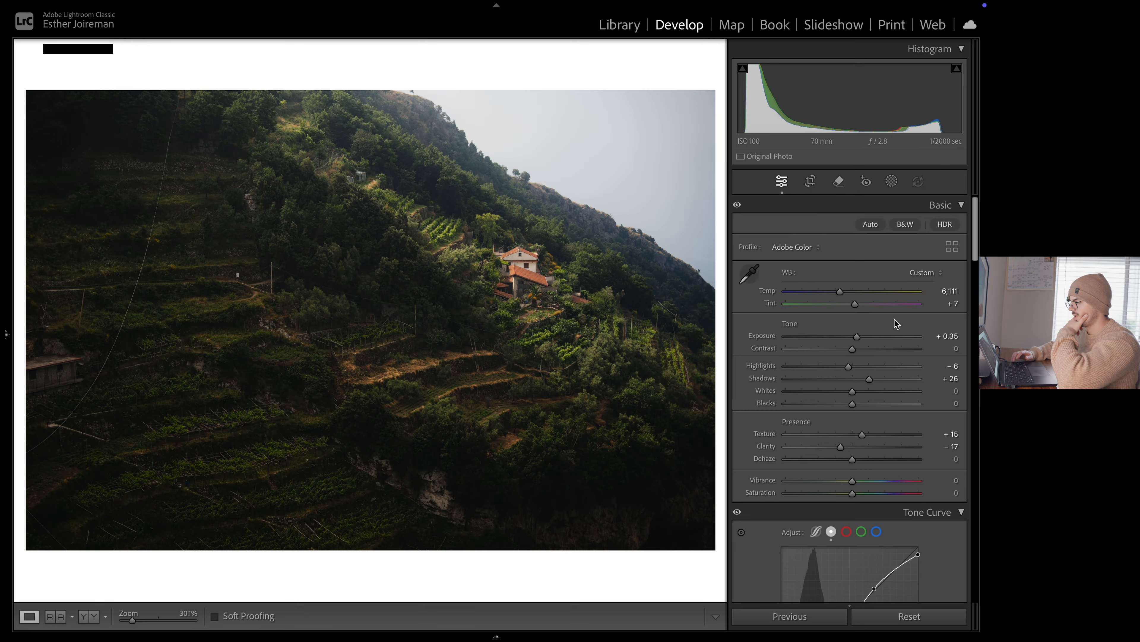
key("backslash")
key("backslash")
Compare the Before version of the terraced hillside photo with the current edit
key("backslash")
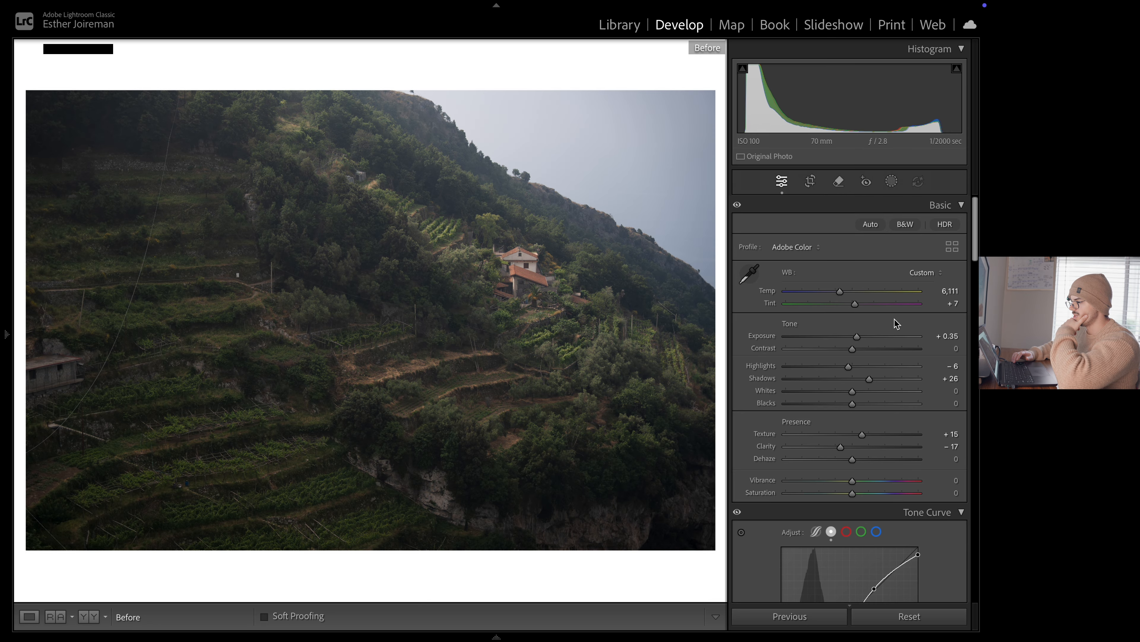
key("backslash")
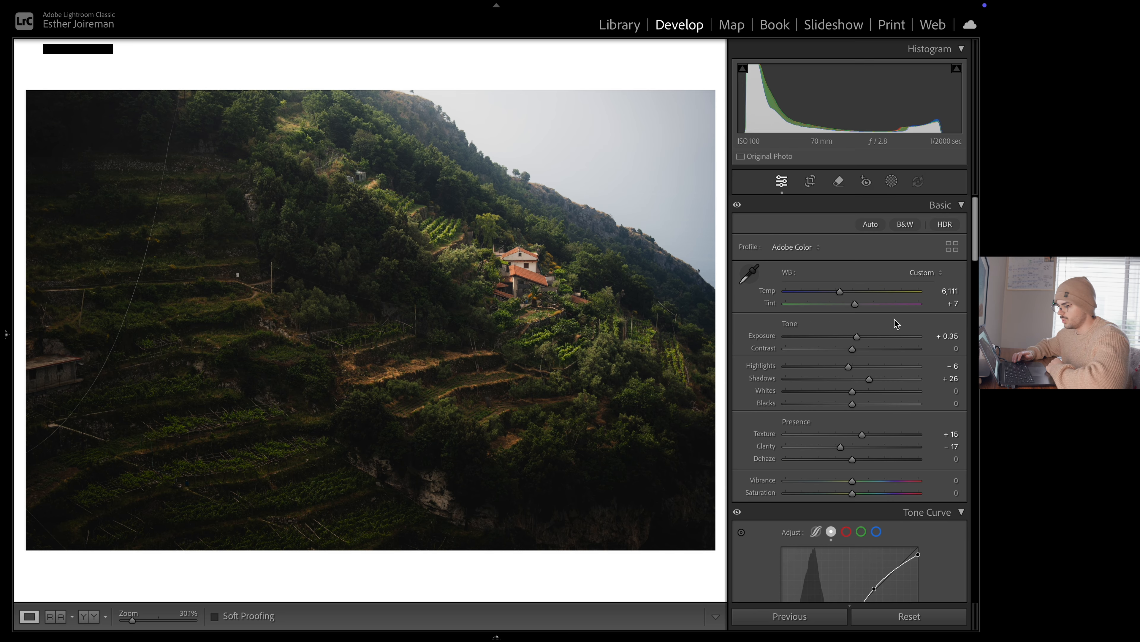
key("backslash")
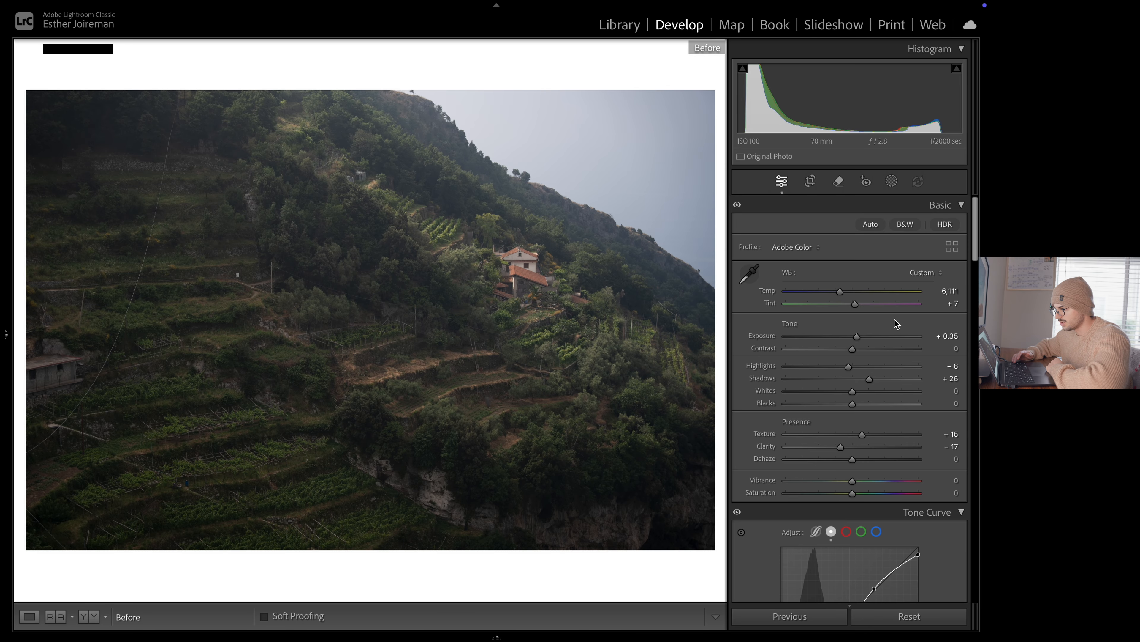
key("backslash")
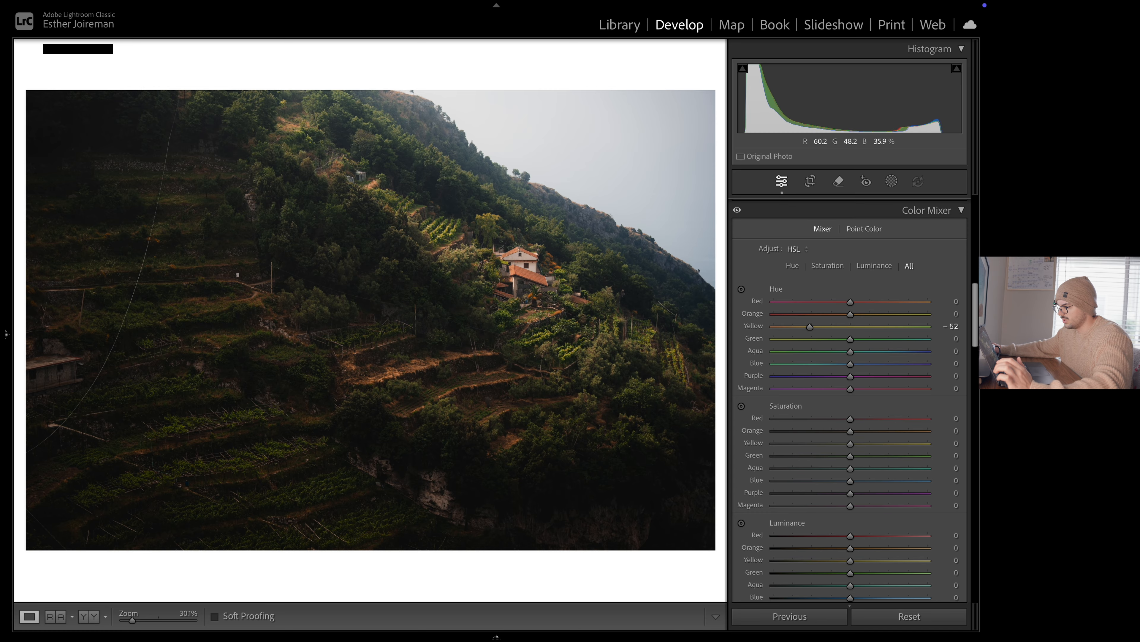
Set the Color Mixer's yellow hue to −67, judging the colours around the house and on the terraces
left_click(522, 272)
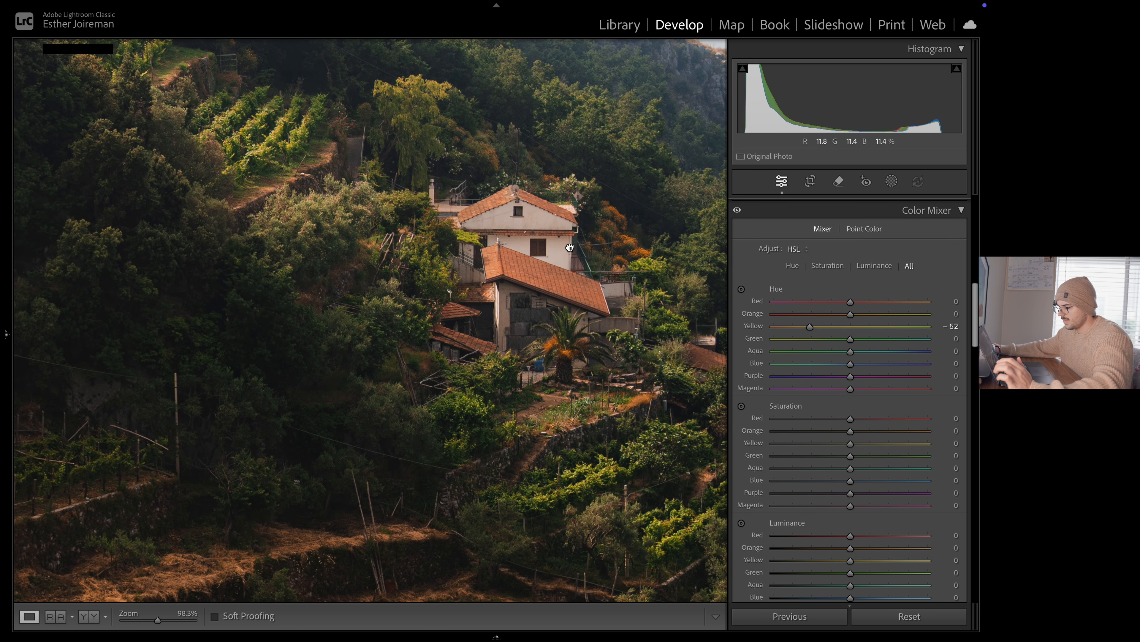
left_click_drag(569, 247, 702, 139)
left_click_drag(370, 429, 521, 313)
left_click_drag(572, 256, 300, 412)
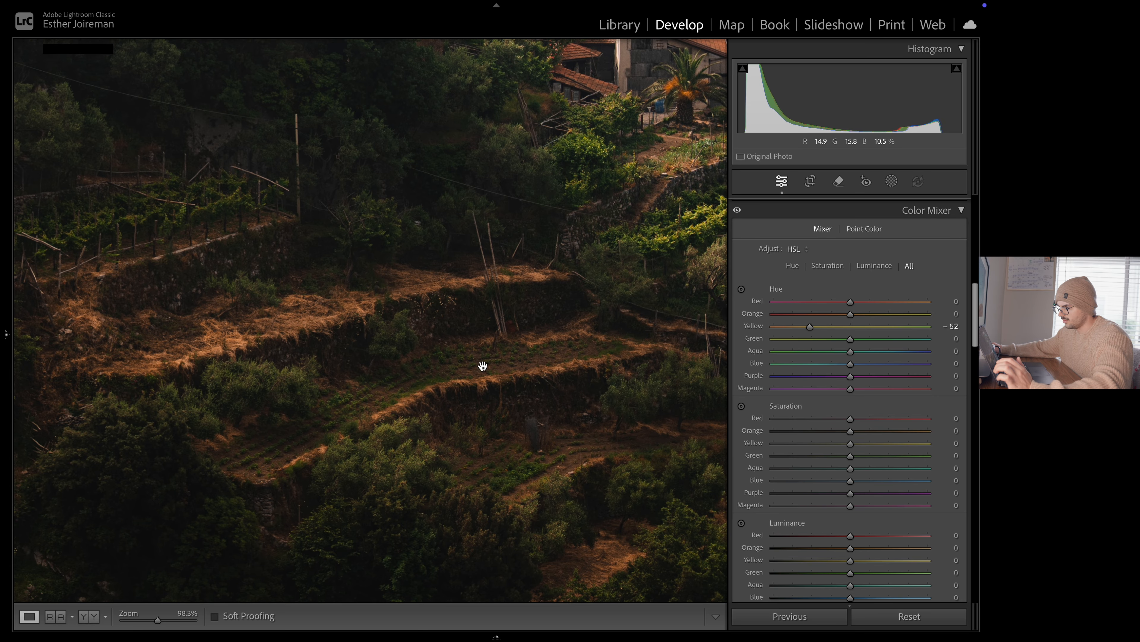
left_click_drag(305, 318, 504, 344)
left_click(308, 295)
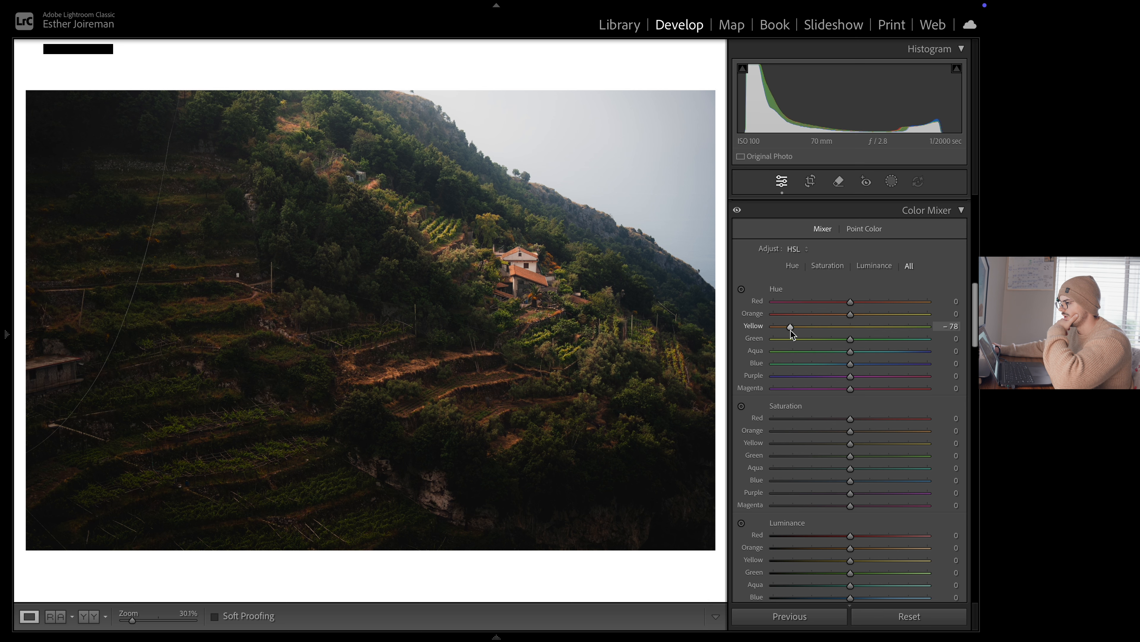
left_click_drag(790, 330, 857, 343)
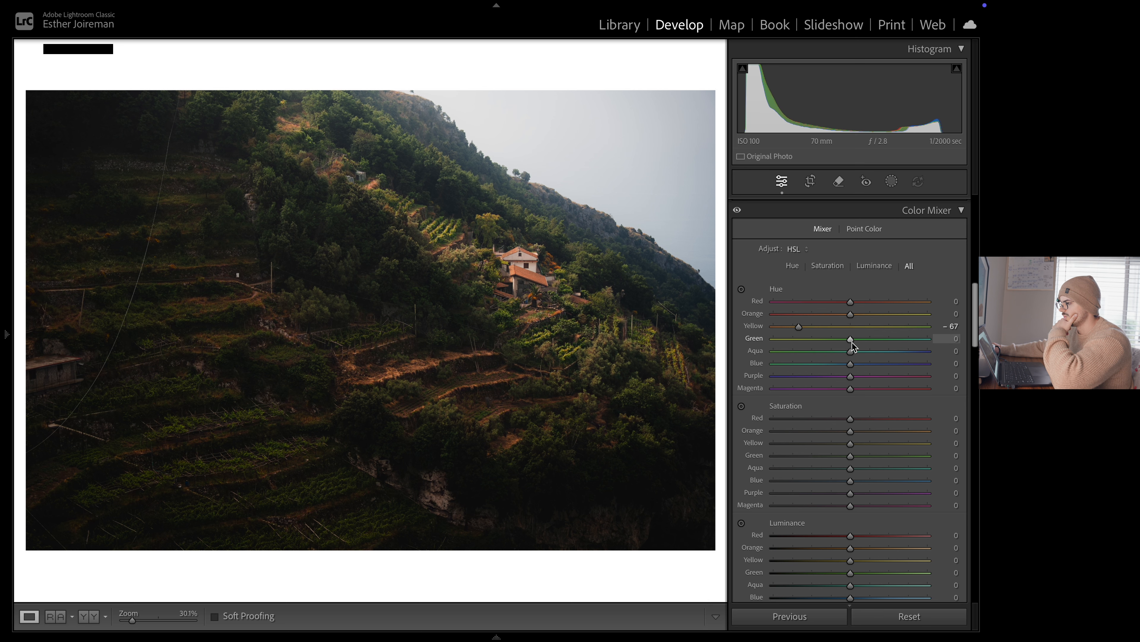
Set the Color Mixer hues to red +11, orange −2, green +1 and blue −7, and reset purple to 0
left_click_drag(853, 342, 858, 347)
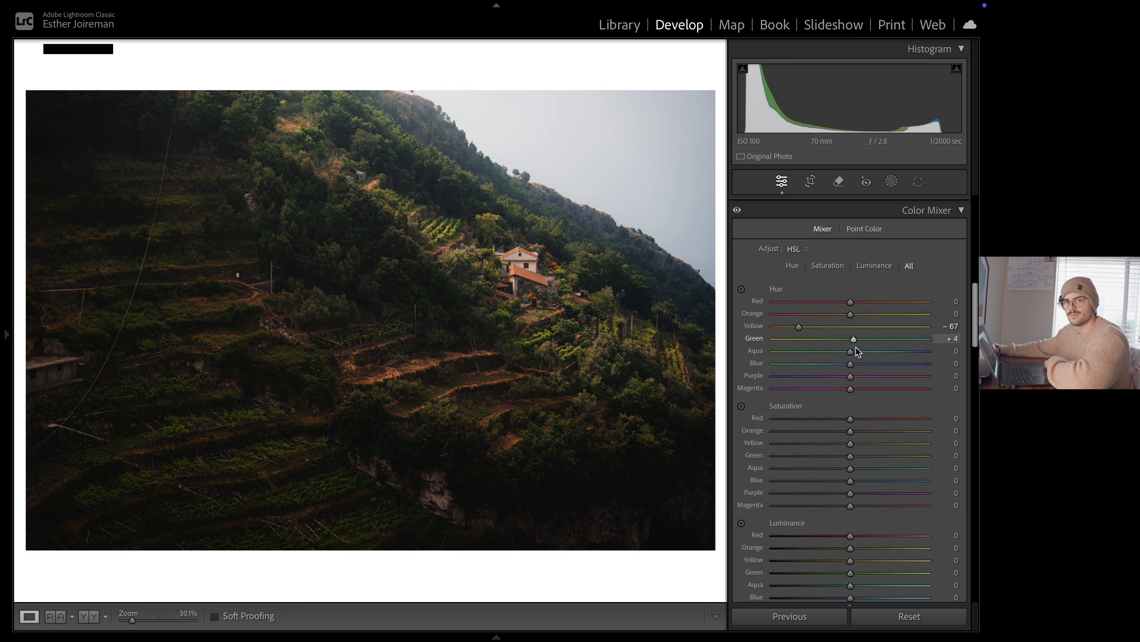
left_click_drag(856, 347, 853, 347)
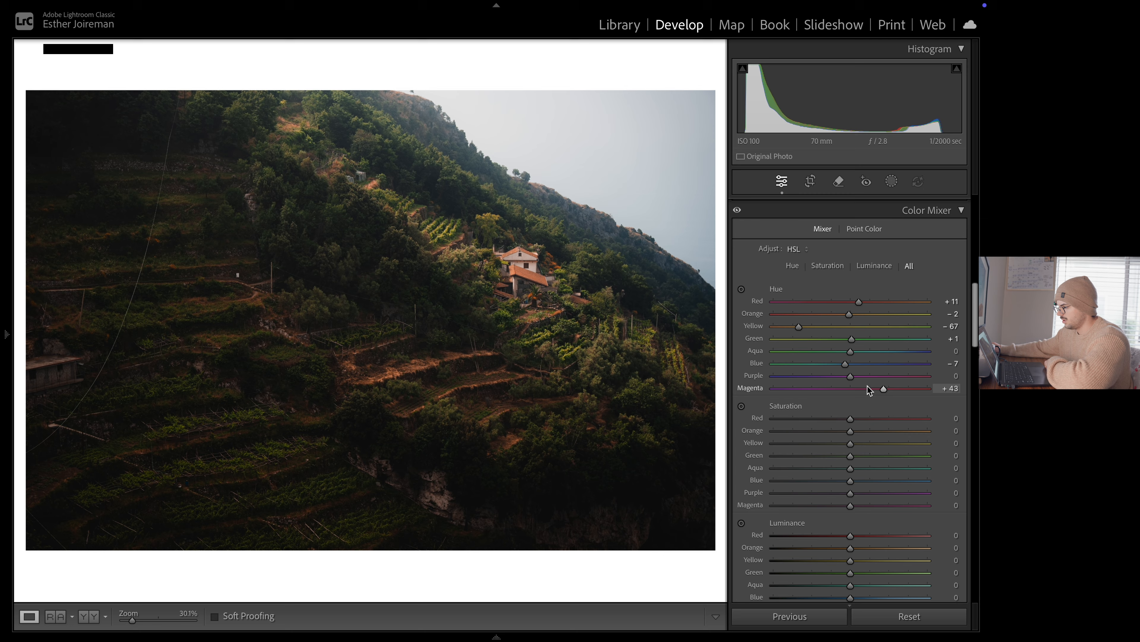
left_click_drag(868, 385, 841, 387)
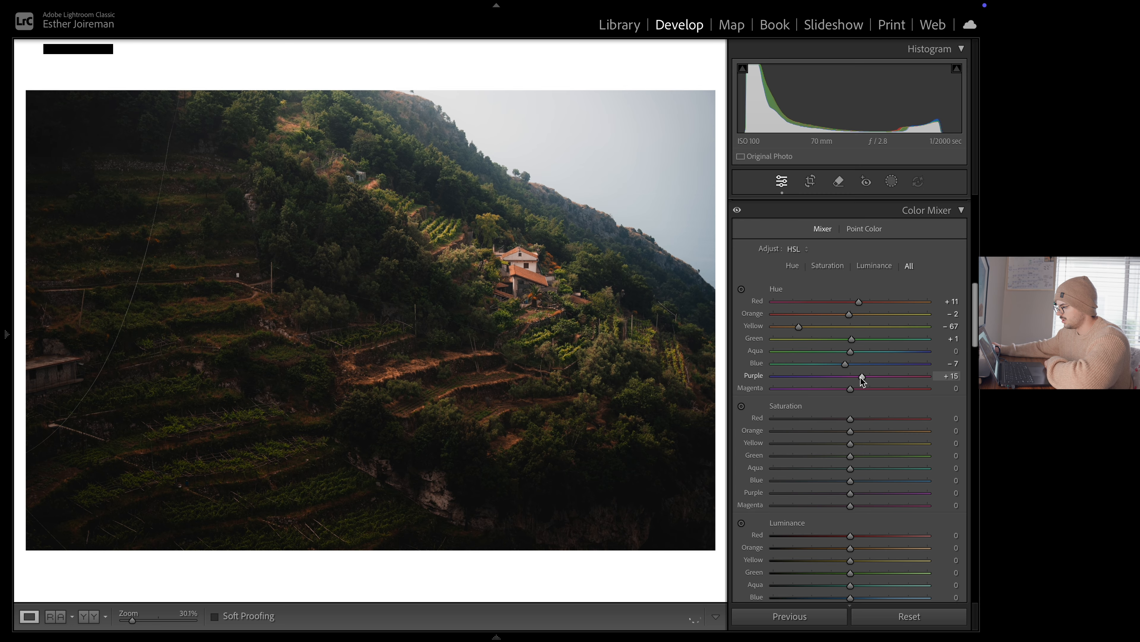
double_click(862, 376)
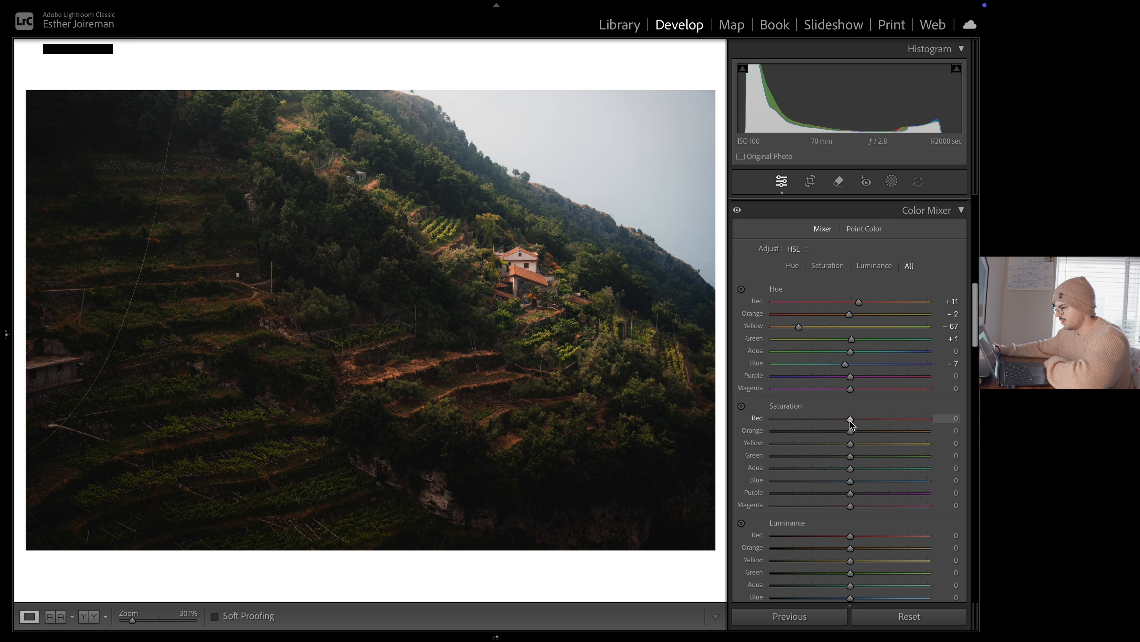
Set luminance to orange +16, yellow +23 and green −23, and saturation to orange −6, yellow −8, green −12 and blue −26
scroll(866, 462, "down", 1)
scroll(867, 462, "down", 1)
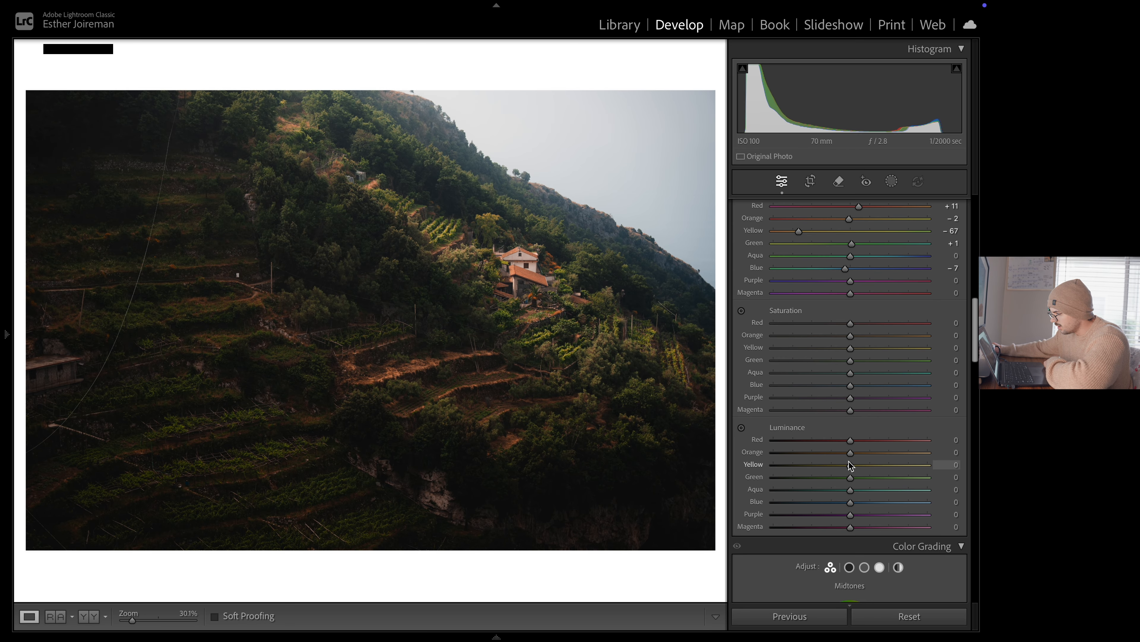
scroll(878, 460, "up", 5)
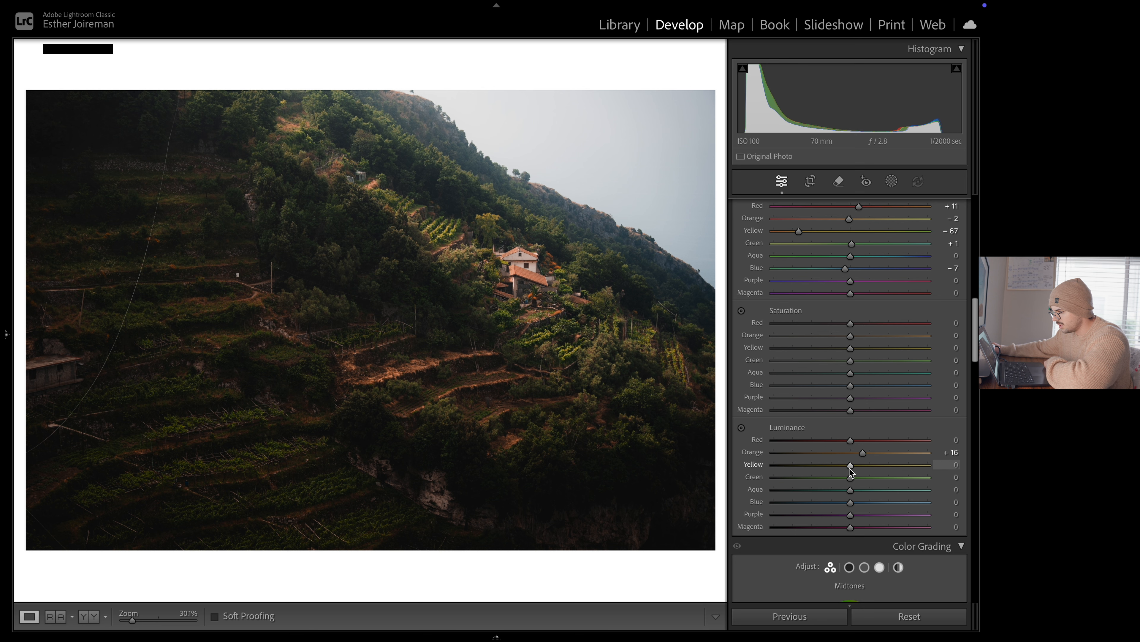
left_click_drag(850, 468, 863, 468)
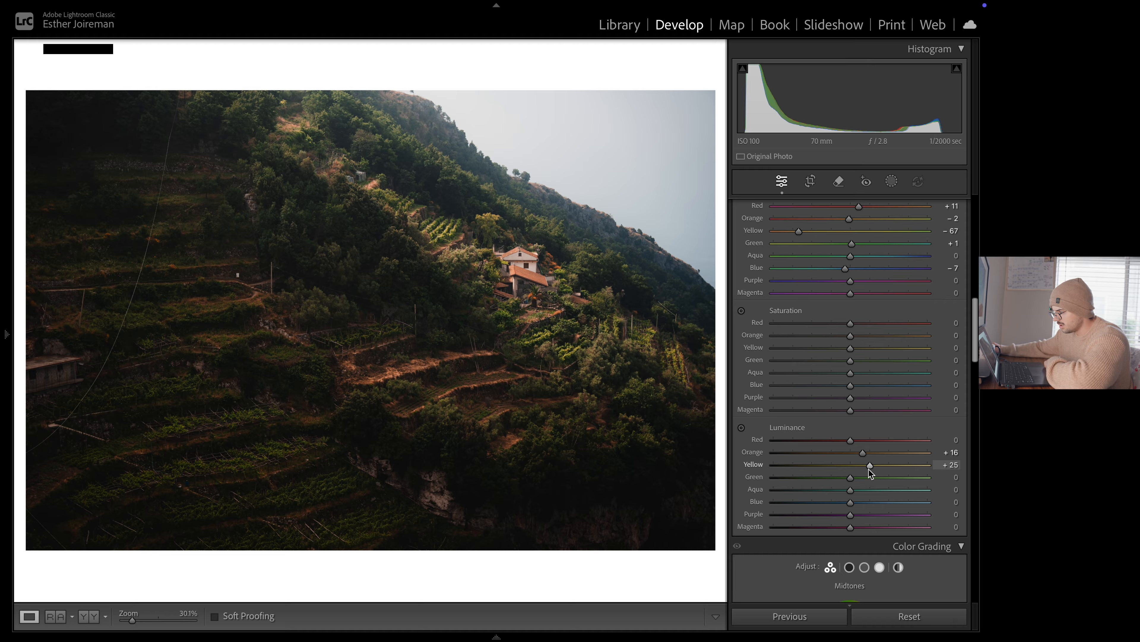
left_click_drag(851, 478, 827, 481)
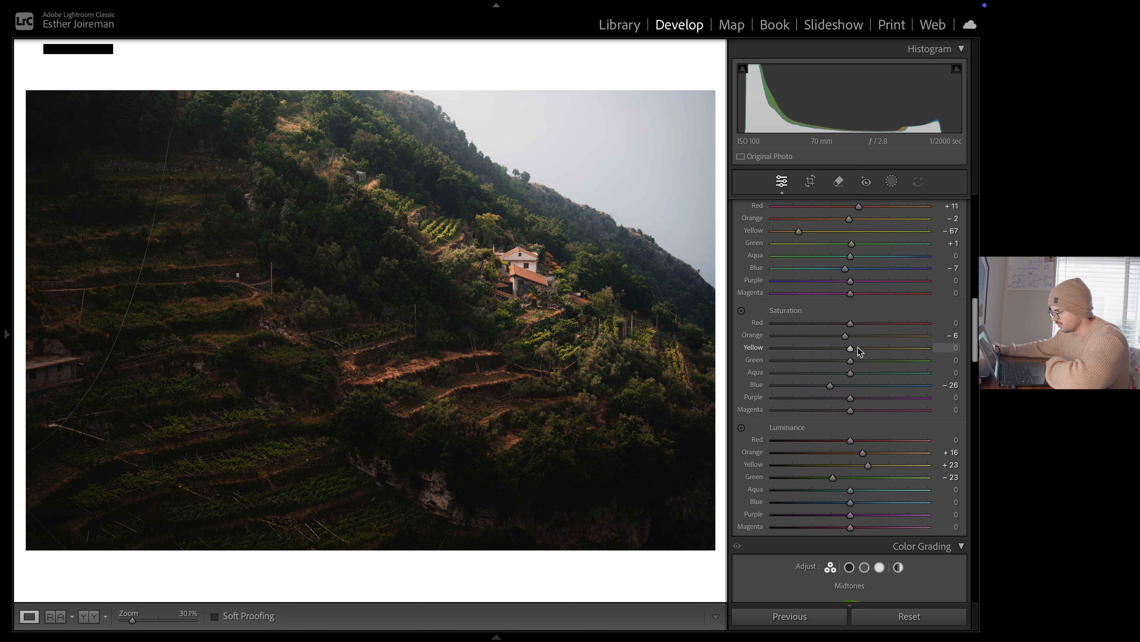
left_click_drag(851, 361, 831, 361)
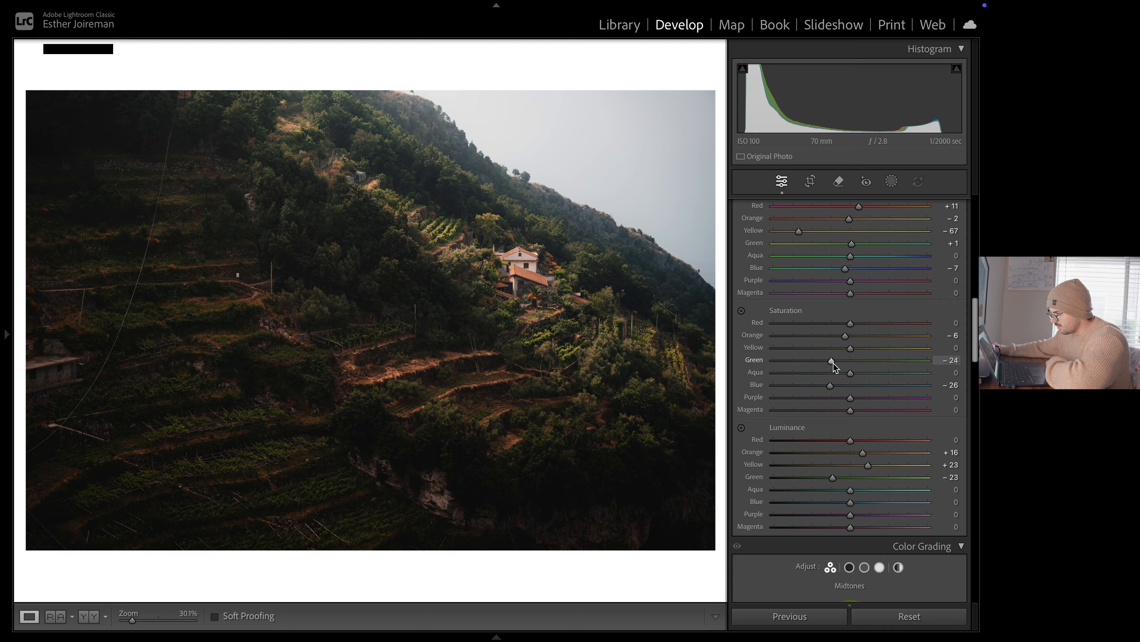
left_click_drag(833, 363, 840, 367)
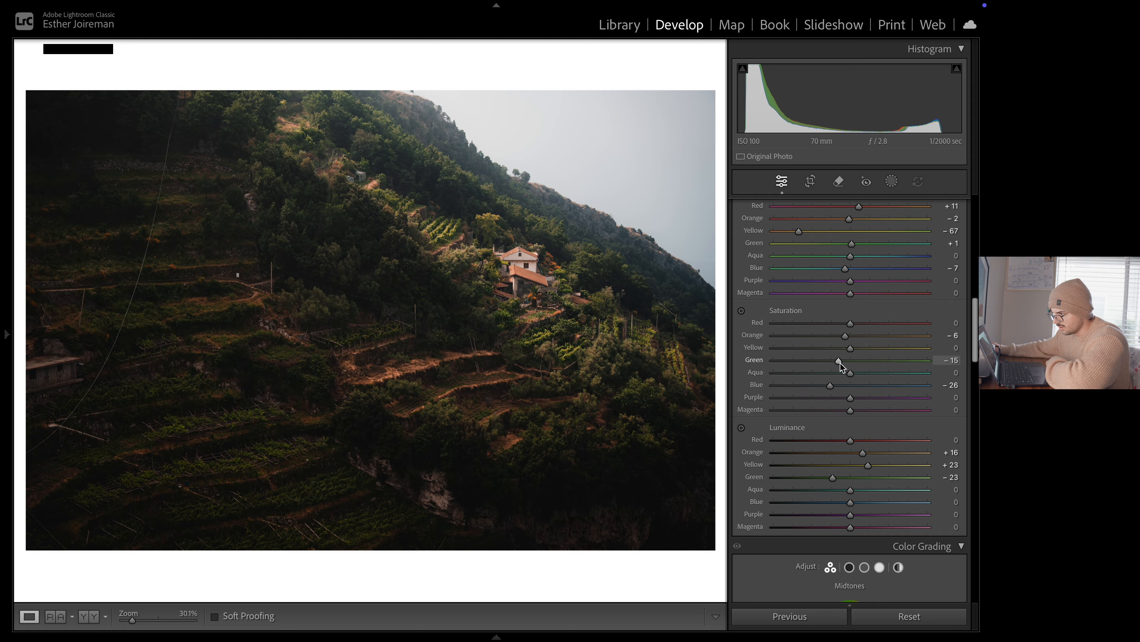
Toggle the Color Mixer adjustments off and on to compare their effect on the photo
scroll(840, 362, "up", 5)
left_click(737, 338)
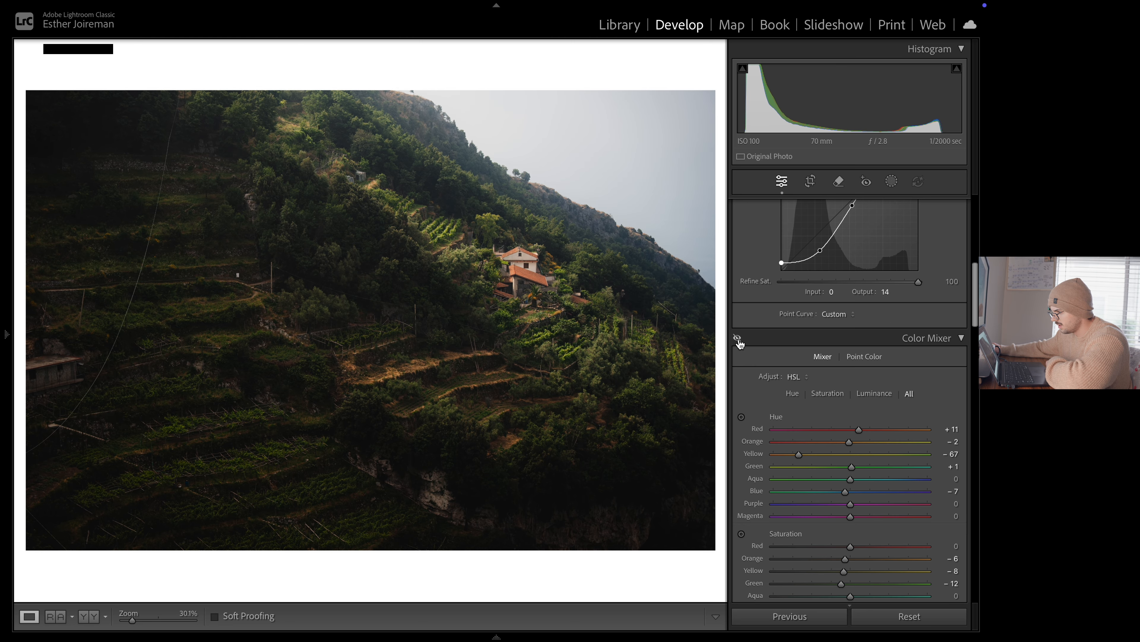
left_click(738, 338)
left_click(737, 337)
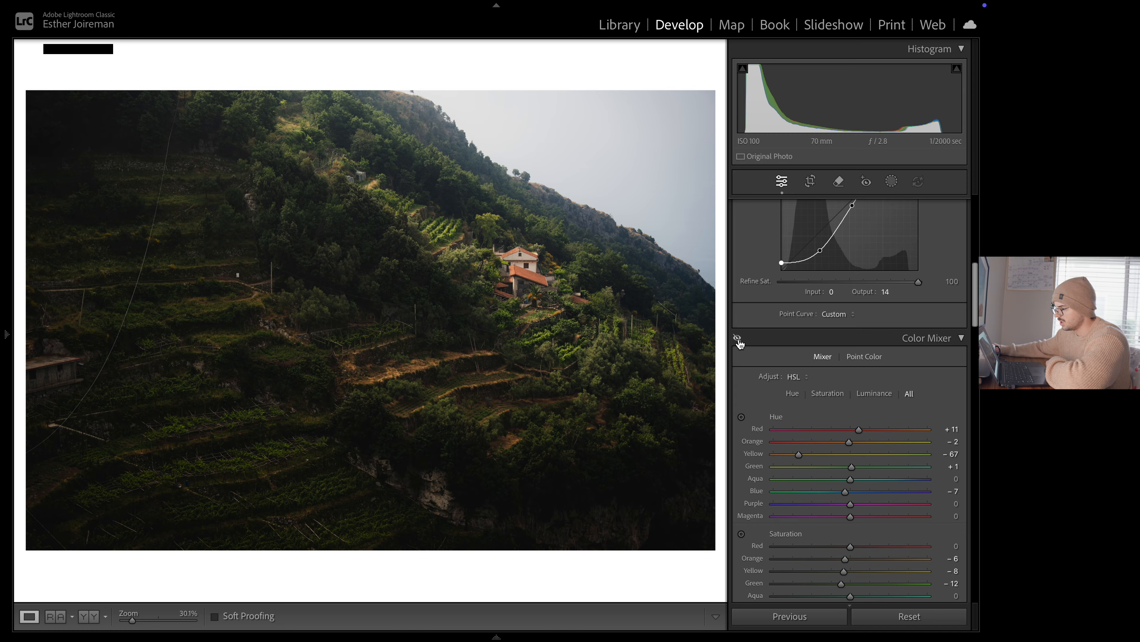
left_click(738, 340)
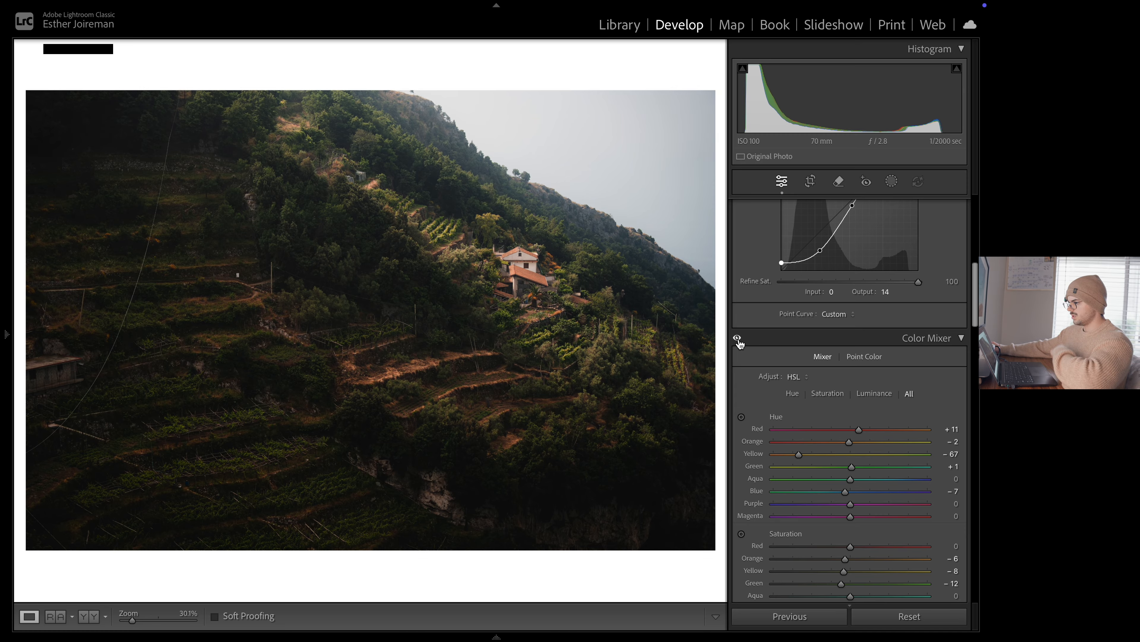
left_click(738, 339)
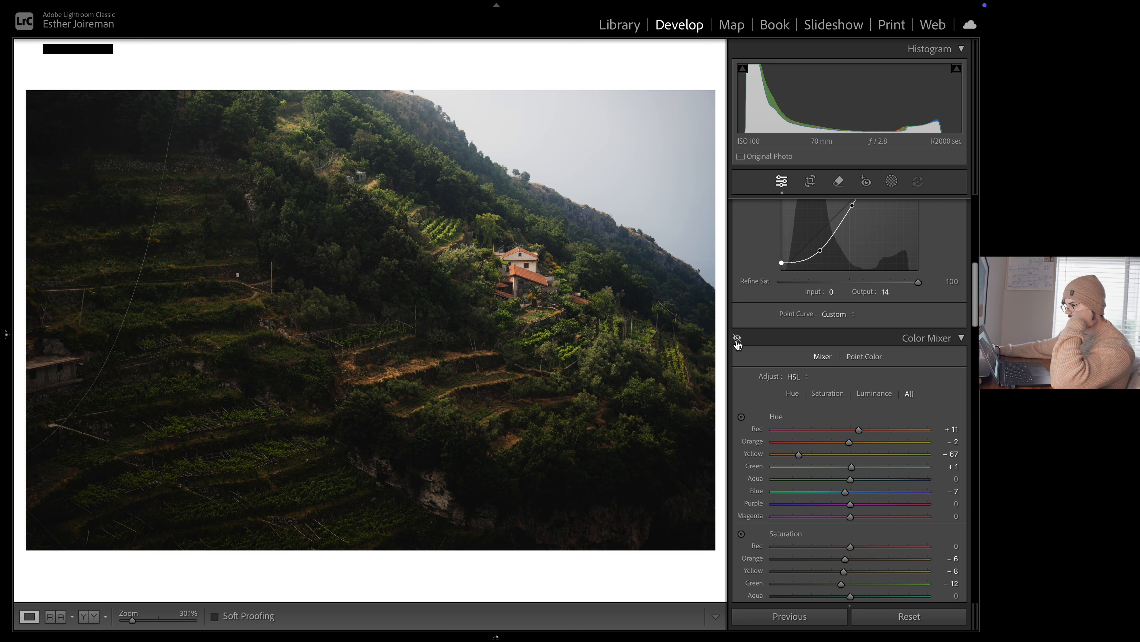
Try a strong yellow highlights tint at hue 56, saturation 100, in Color Grading and reset it
scroll(925, 436, "down", 10)
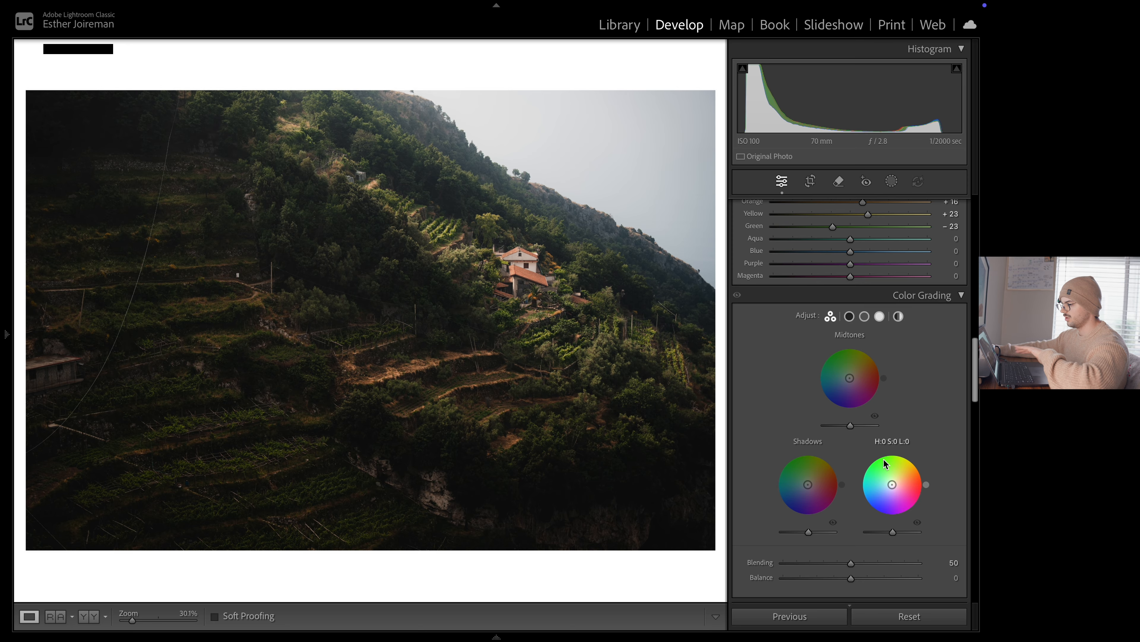
mouse_move(892, 484)
left_mouse_down()
mouse_move(918, 479)
mouse_move(908, 466)
mouse_move(915, 476)
left_mouse_up()
left_click_drag(916, 483, 905, 464)
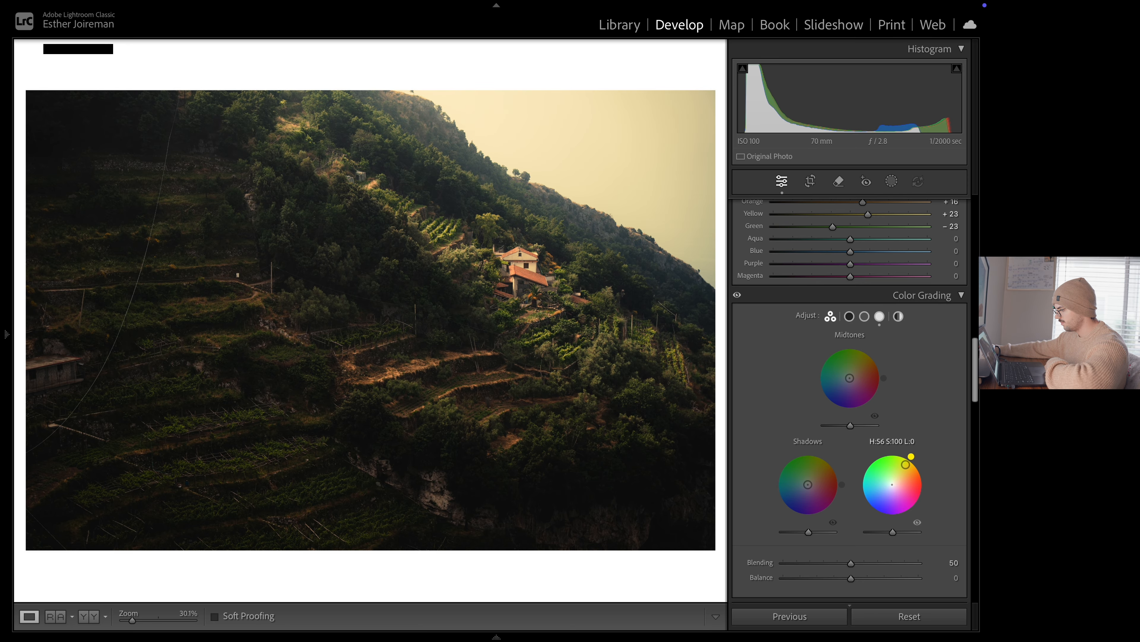
double_click(905, 464)
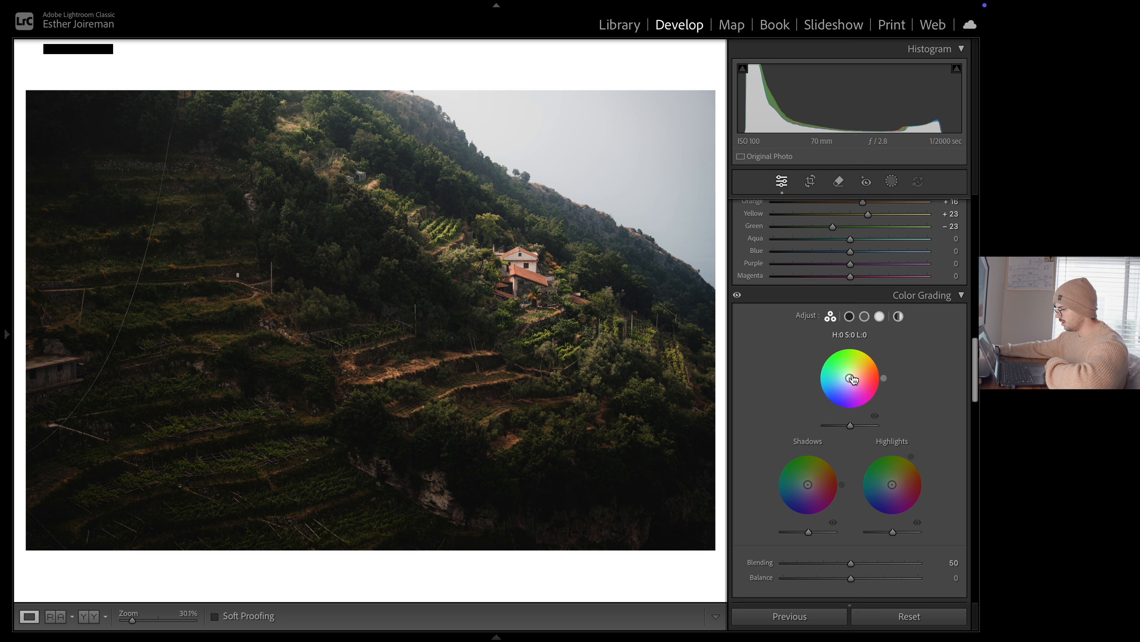
Colour grade the photo with a subtle warm midtone tint at hue 46, faint yellow-green shadows and slightly warm highlights
left_click_drag(850, 378, 868, 362)
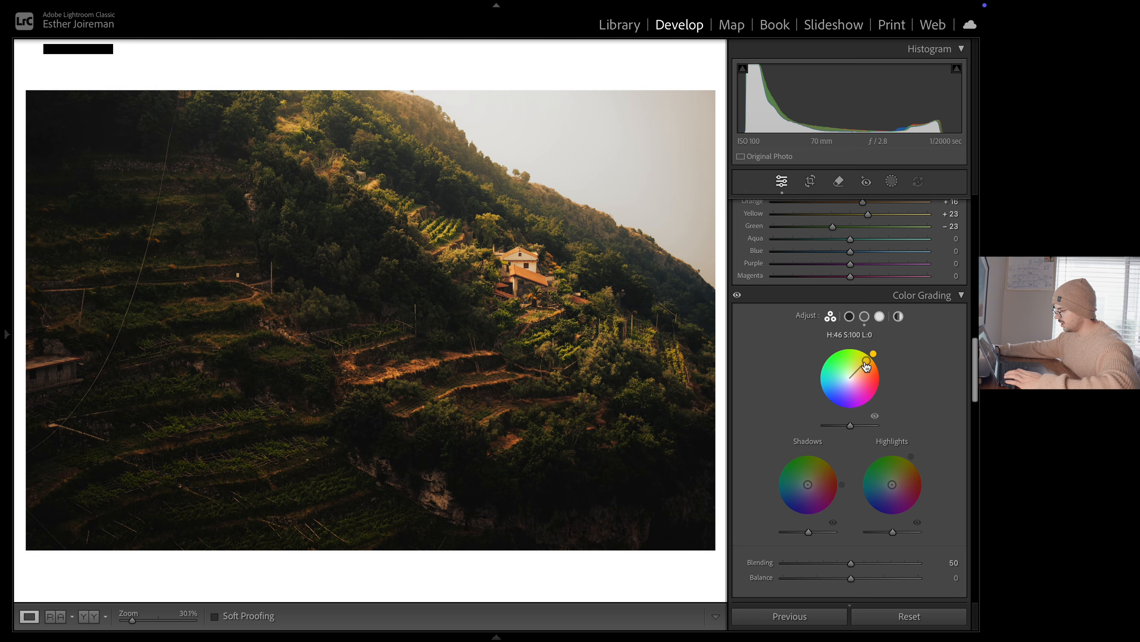
left_click_drag(864, 364, 852, 375)
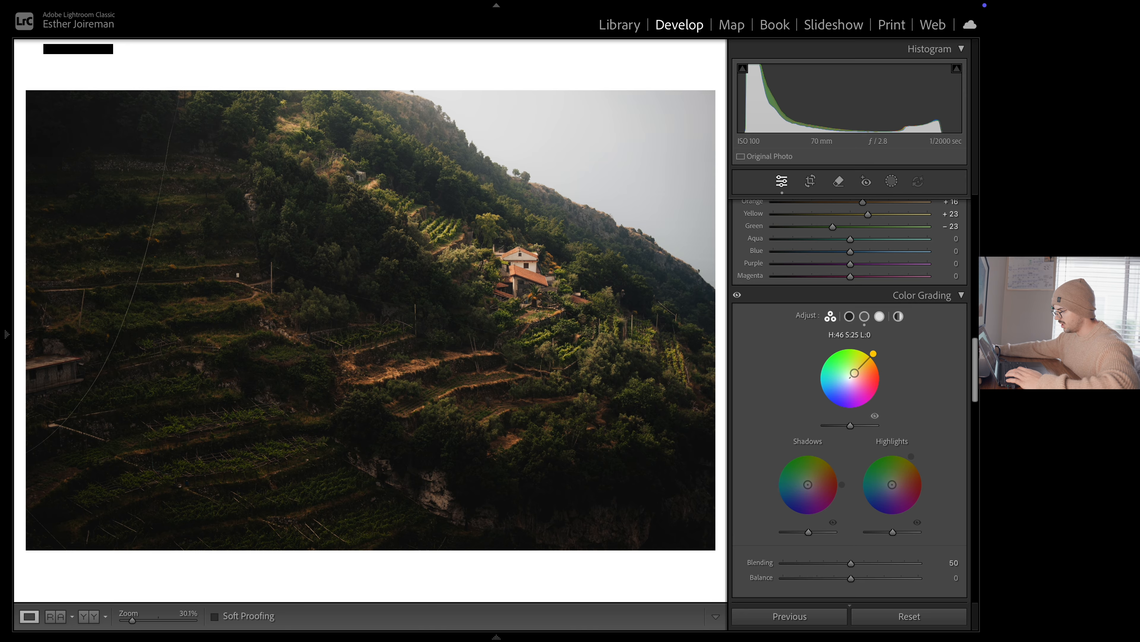
left_click_drag(808, 485, 808, 460)
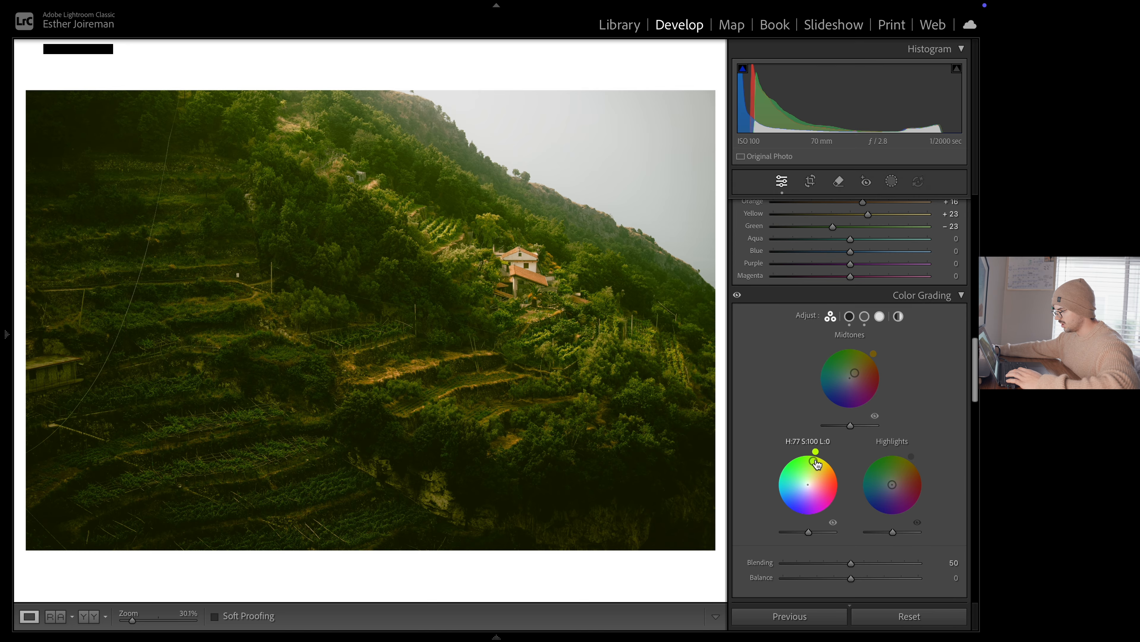
left_click_drag(812, 463, 809, 480)
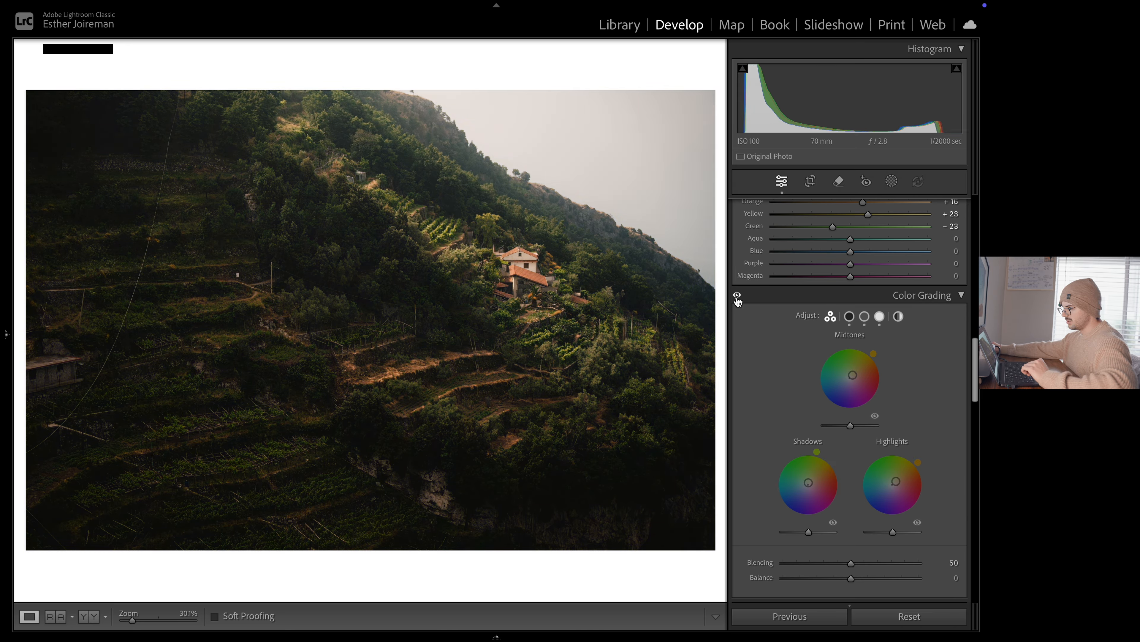
Check the area around the house and compare the colour-graded photo with its Before version
scroll(917, 352, "down", 6)
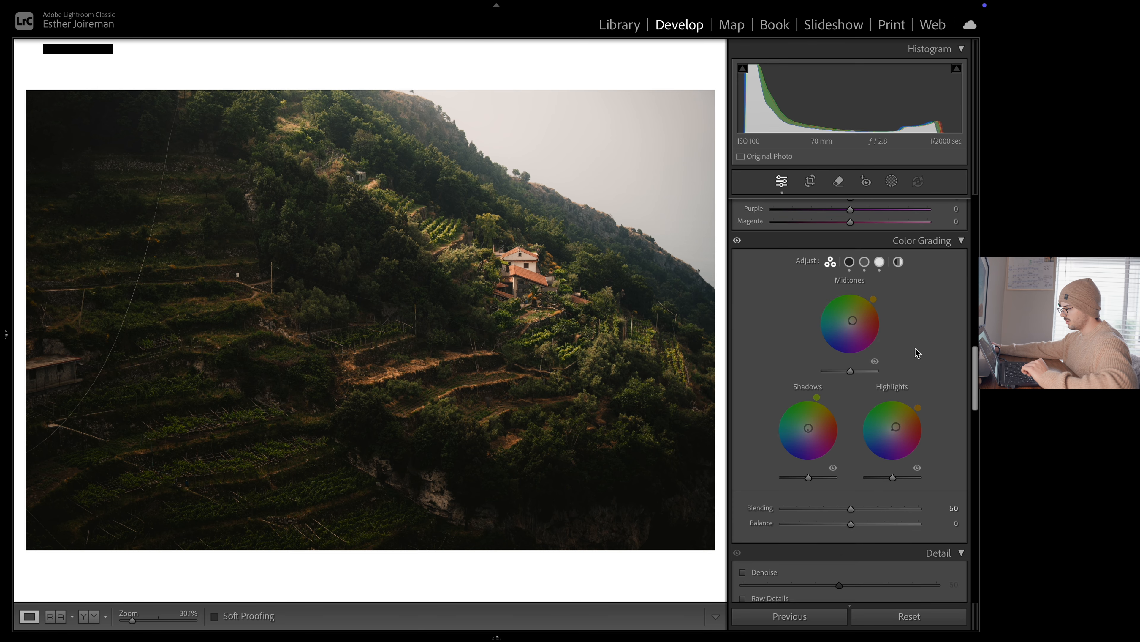
scroll(920, 352, "down", 1)
left_click(515, 260)
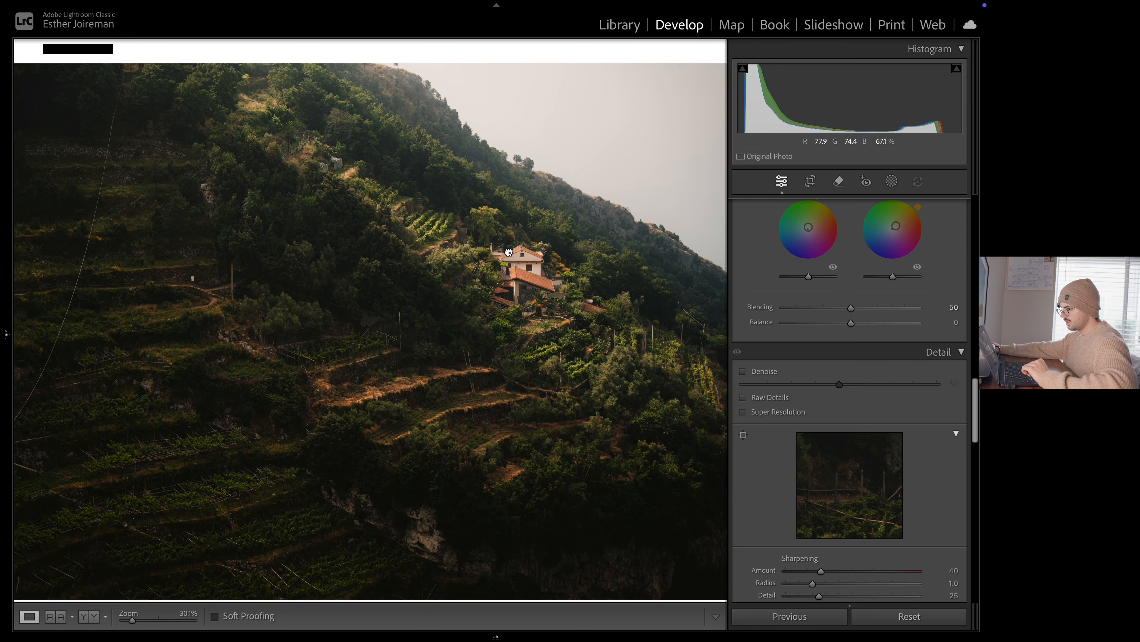
left_click(517, 262)
key("backslash")
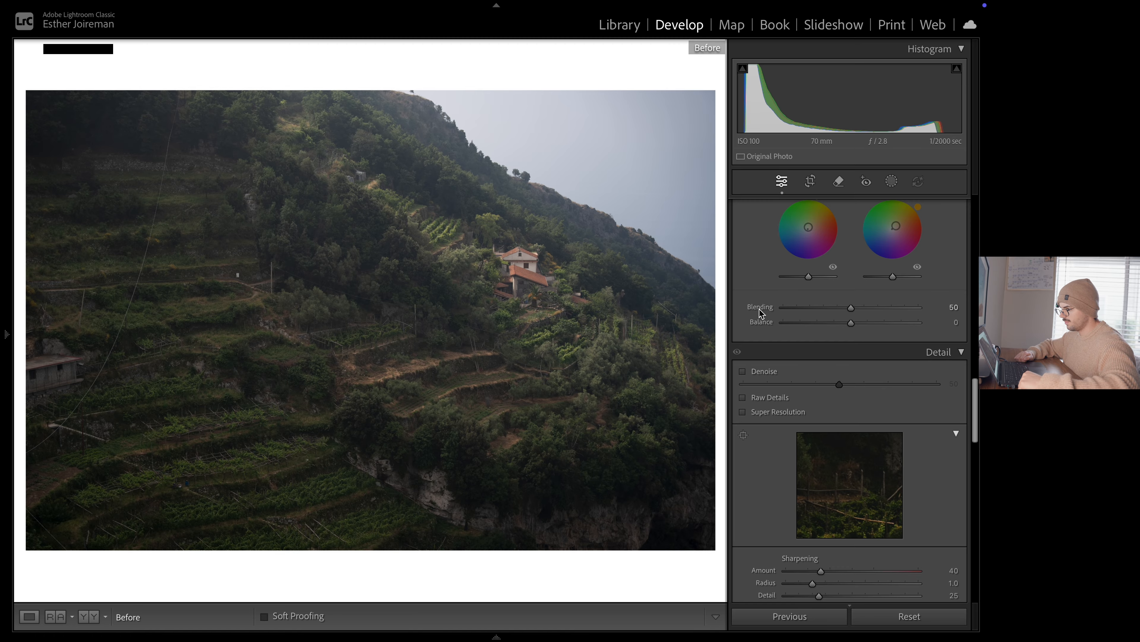
key("backslash")
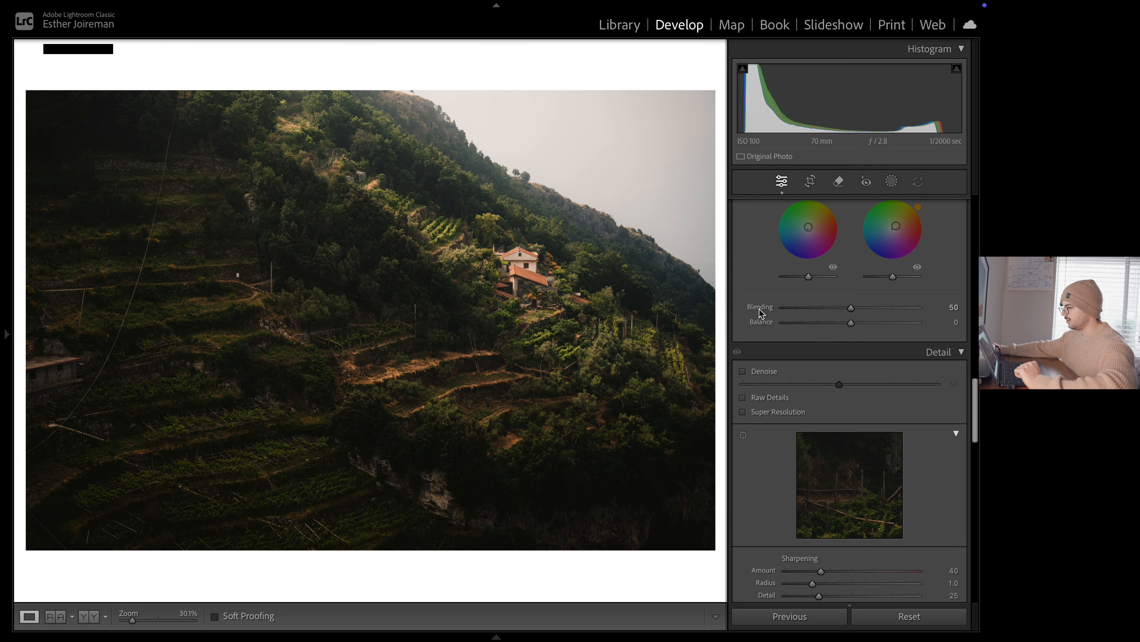
Turn on lens profile corrections alongside chromatic aberration removal
scroll(896, 407, "down", 5)
scroll(897, 406, "down", 4)
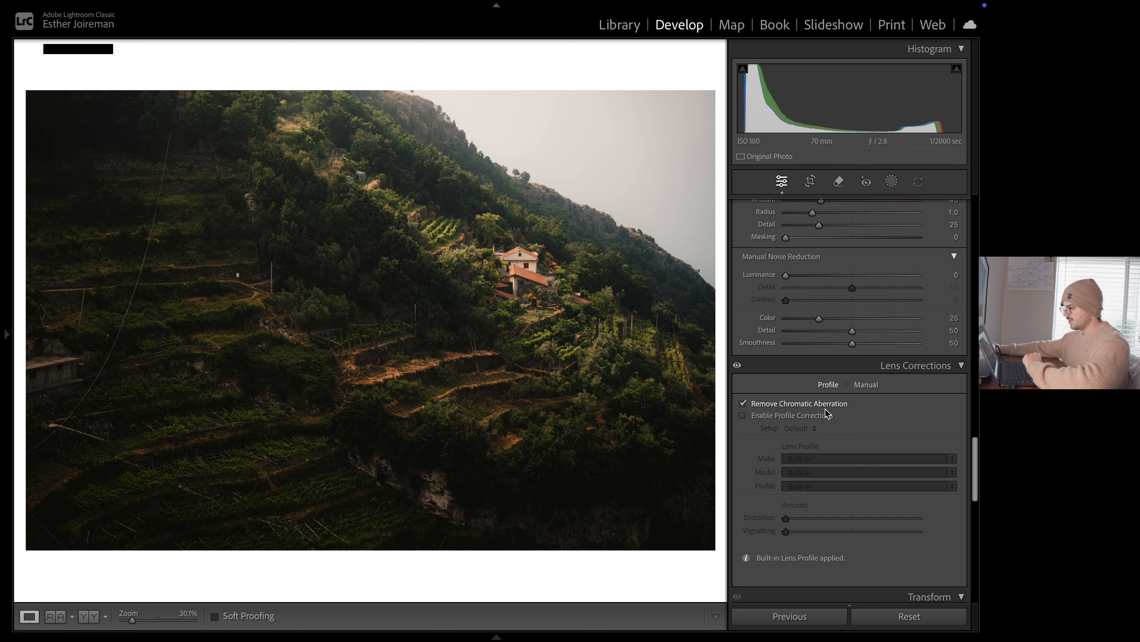
left_click(828, 415)
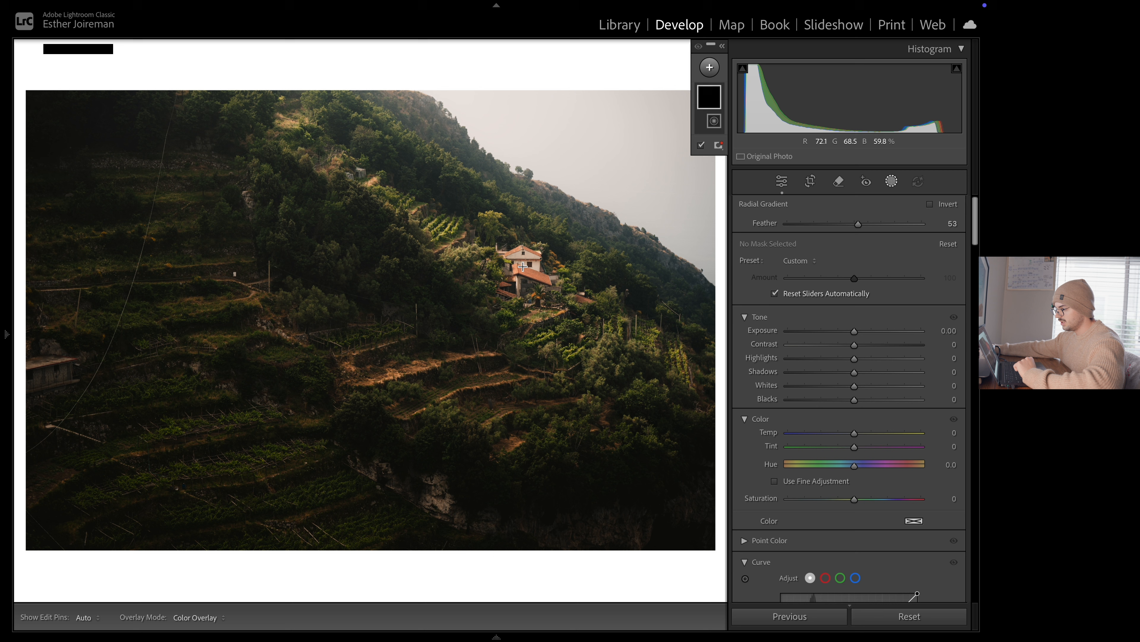
Create a large elliptical radial gradient mask centred on the house, with feather 53, covering the surrounding hillside and terraces
mouse_move(522, 266)
left_mouse_down()
mouse_move(662, 355)
mouse_move(674, 375)
mouse_move(528, 272)
left_mouse_up()
left_click_drag(378, 269, 246, 271)
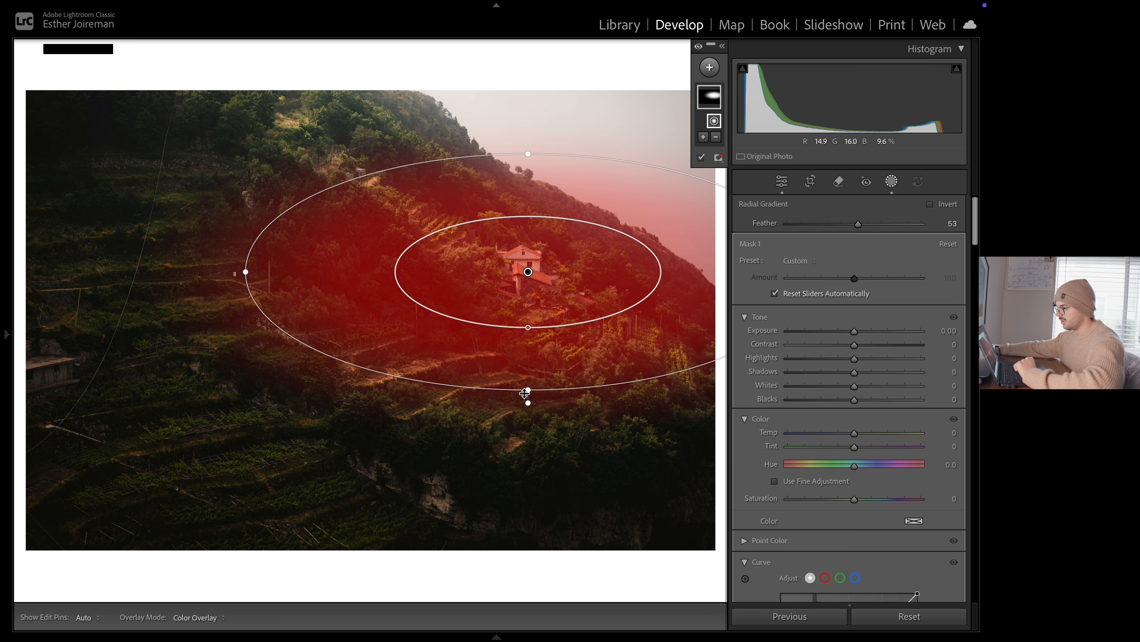
left_click_drag(525, 393, 527, 453)
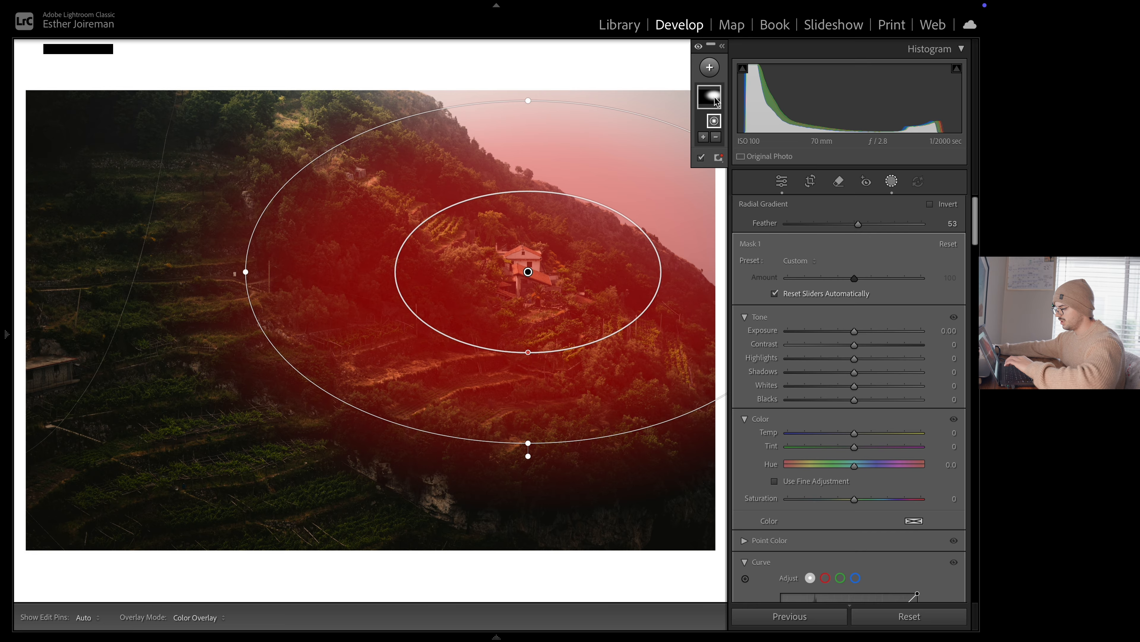
Invert the radial gradient mask to affect everything outside the house area and lower its exposure slightly
left_click(722, 46)
left_click(704, 98)
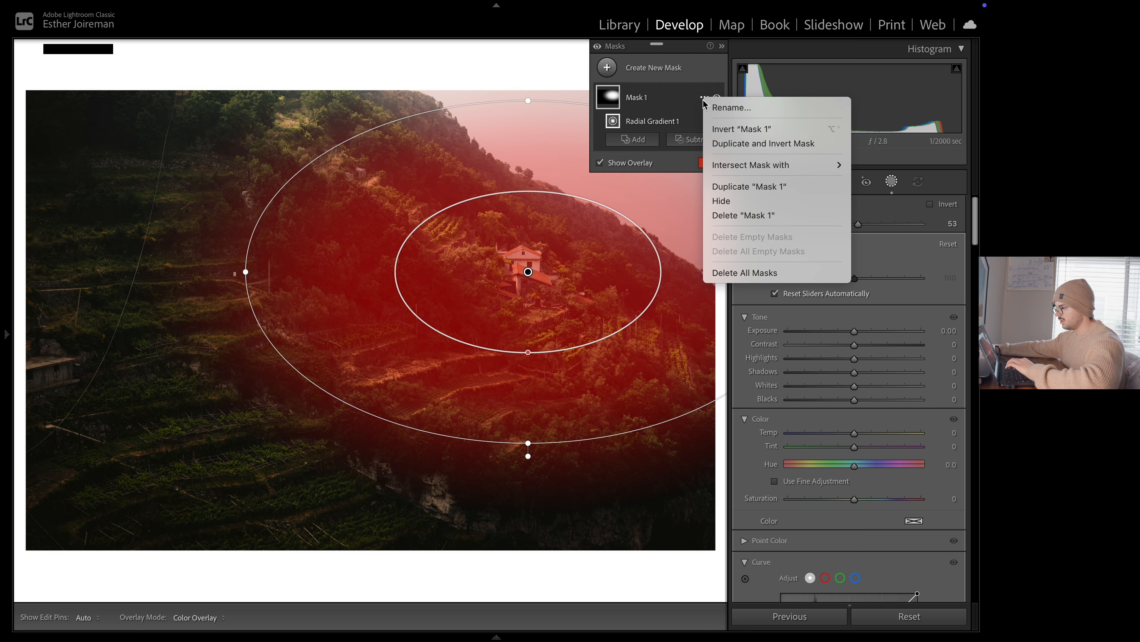
left_click(724, 129)
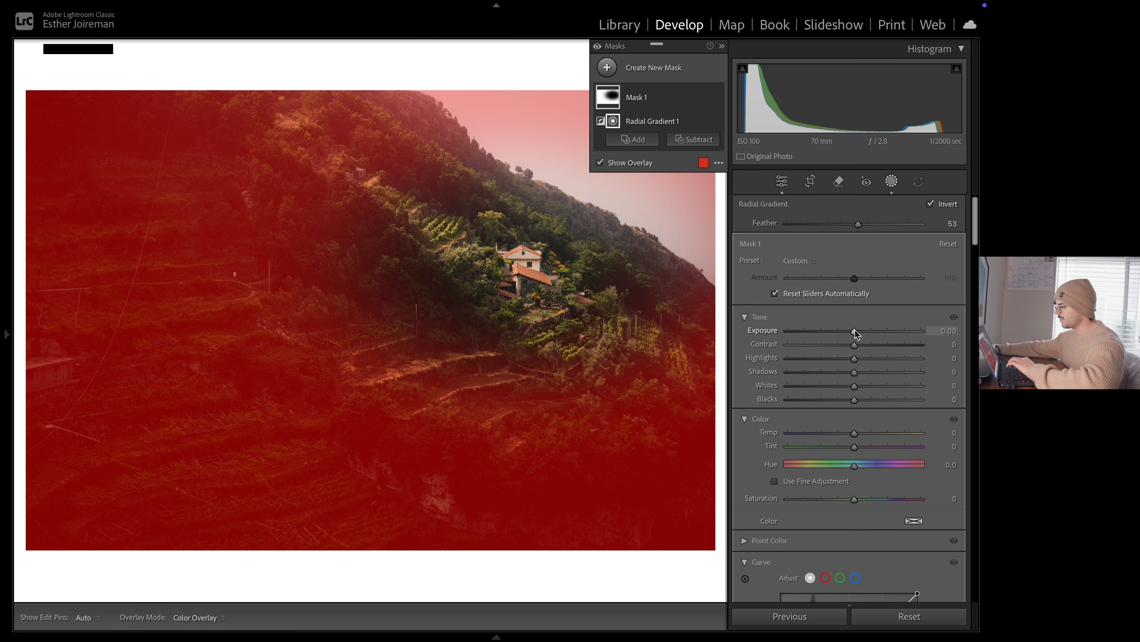
left_click_drag(857, 332, 857, 334)
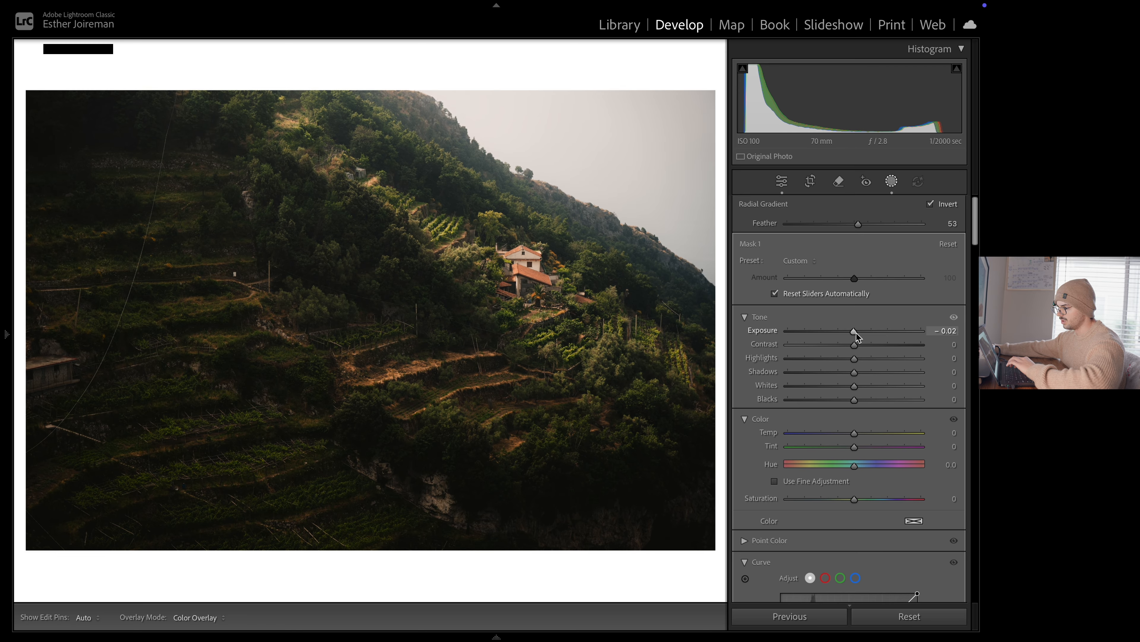
Create a brush mask with size 4 and feather 100, painting over the lower-left terrace rows and the first central terraces
key("k")
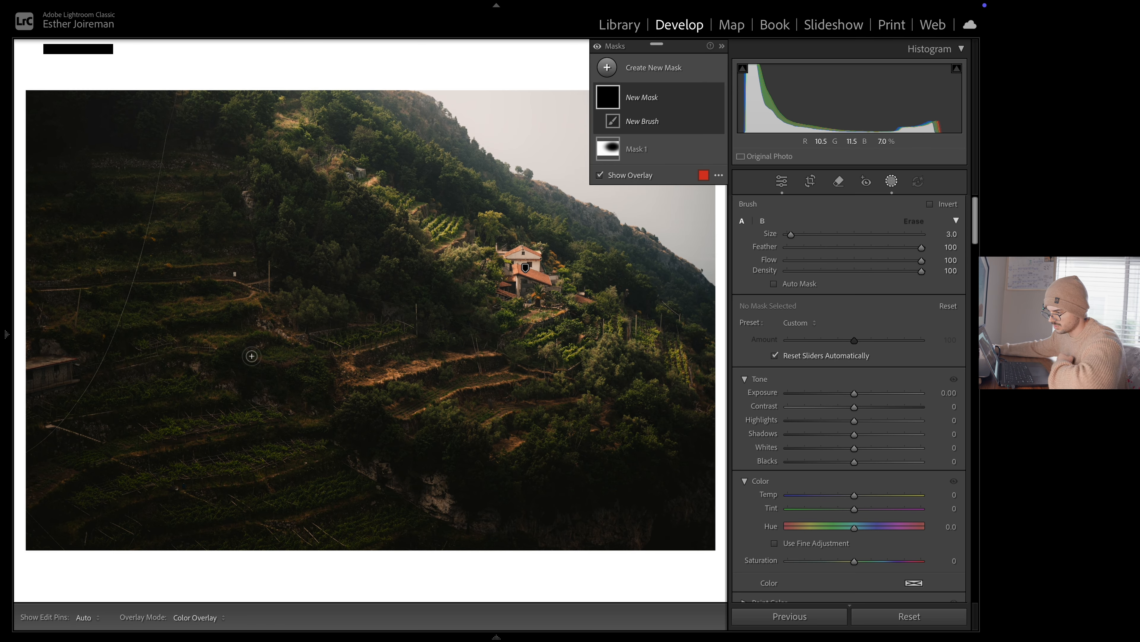
scroll(248, 357, "up", 2)
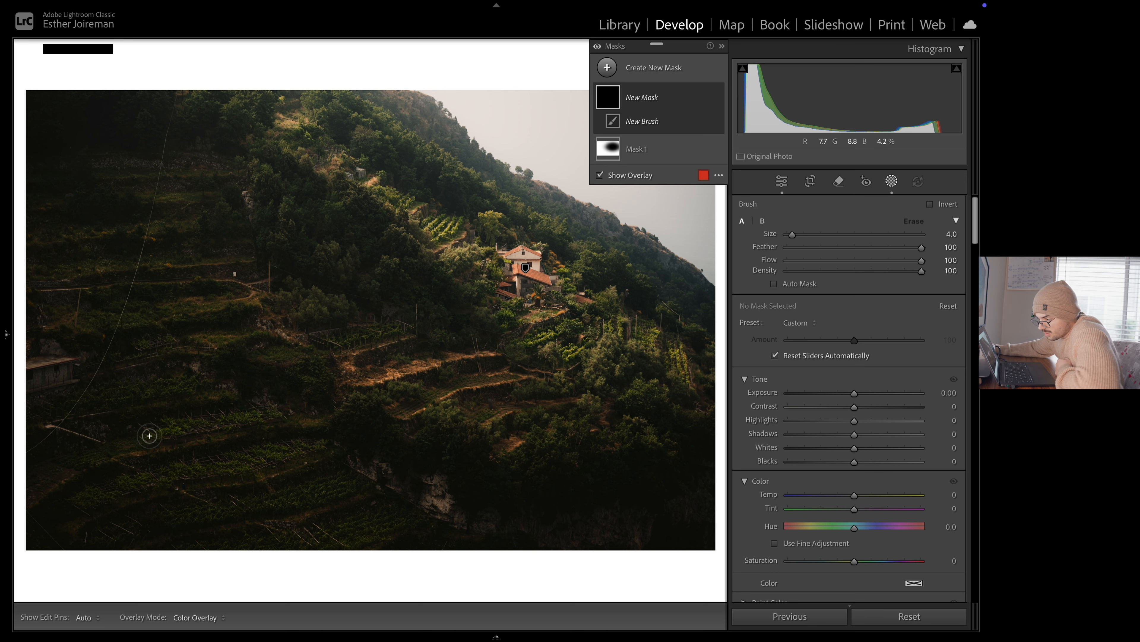
left_click_drag(157, 434, 254, 418)
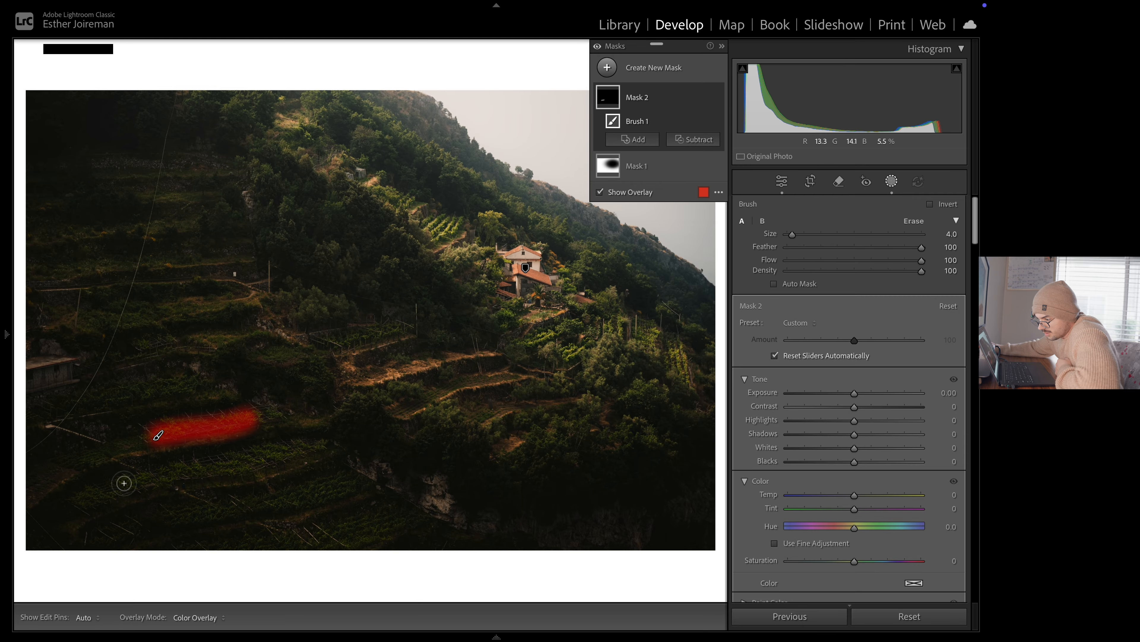
left_click_drag(124, 485, 328, 447)
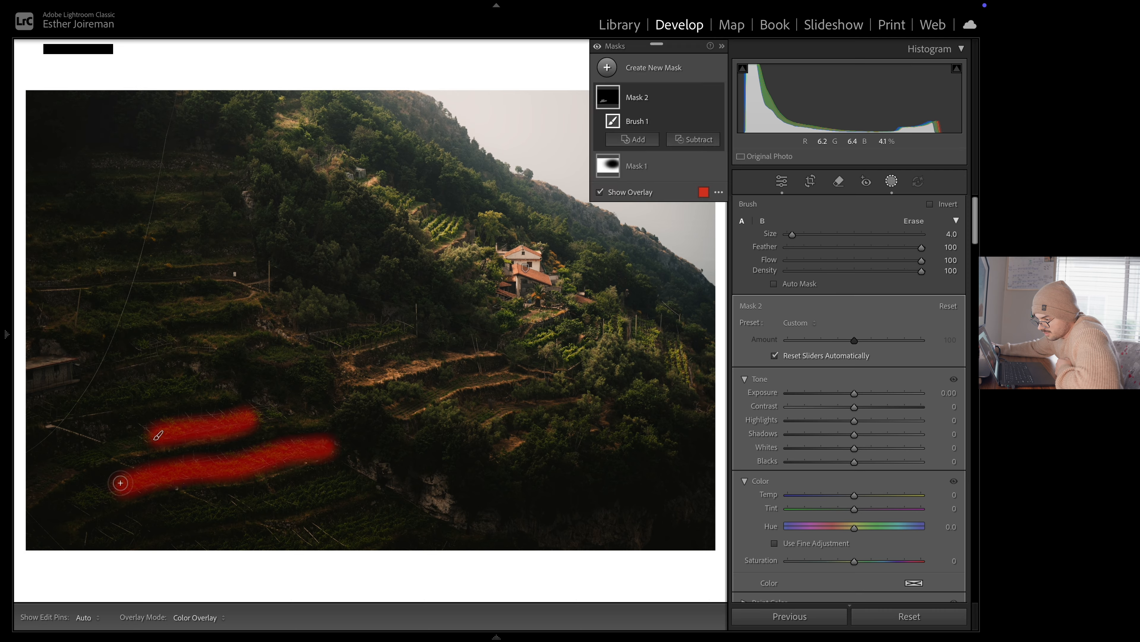
key("h")
mouse_move(84, 499)
left_mouse_down()
mouse_move(120, 489)
mouse_move(165, 517)
mouse_move(350, 480)
left_mouse_up()
left_click_drag(340, 421, 458, 351)
left_click_drag(346, 343, 393, 333)
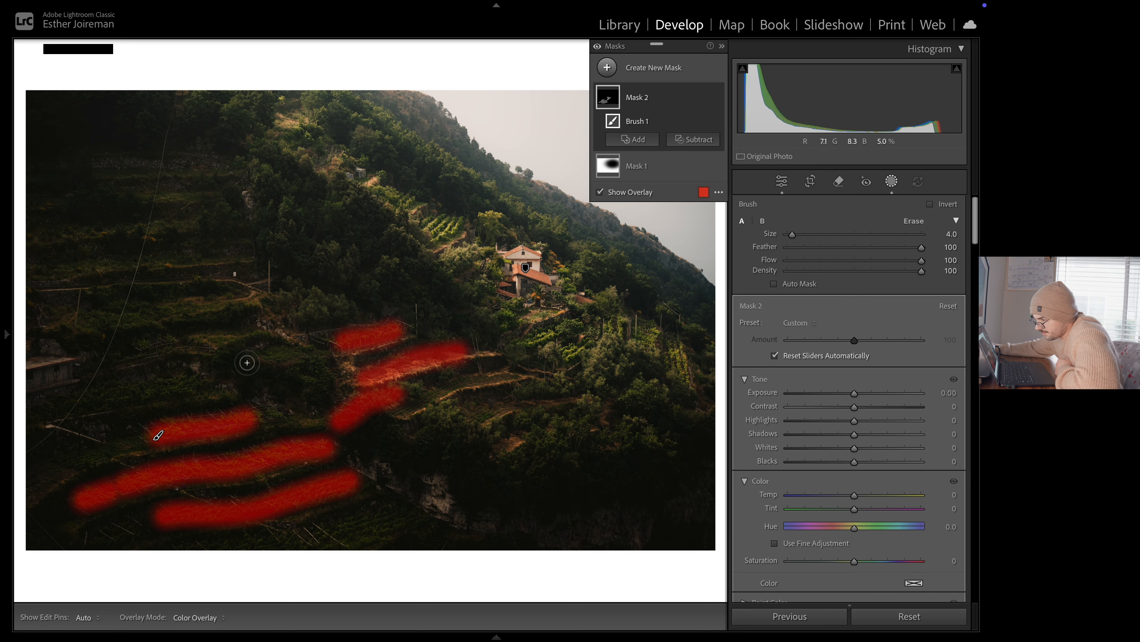
Brush over the remaining terrace rows on the left hillside and the terraces below the house, undoing a stray stroke
left_click_drag(213, 346, 286, 349)
left_click_drag(149, 318, 226, 303)
left_click_drag(62, 236, 164, 230)
left_click_drag(149, 201, 189, 197)
left_click_drag(104, 400, 192, 380)
left_click_drag(160, 437, 147, 439)
key("super+z")
left_click_drag(416, 419, 517, 377)
left_click_drag(490, 428, 508, 414)
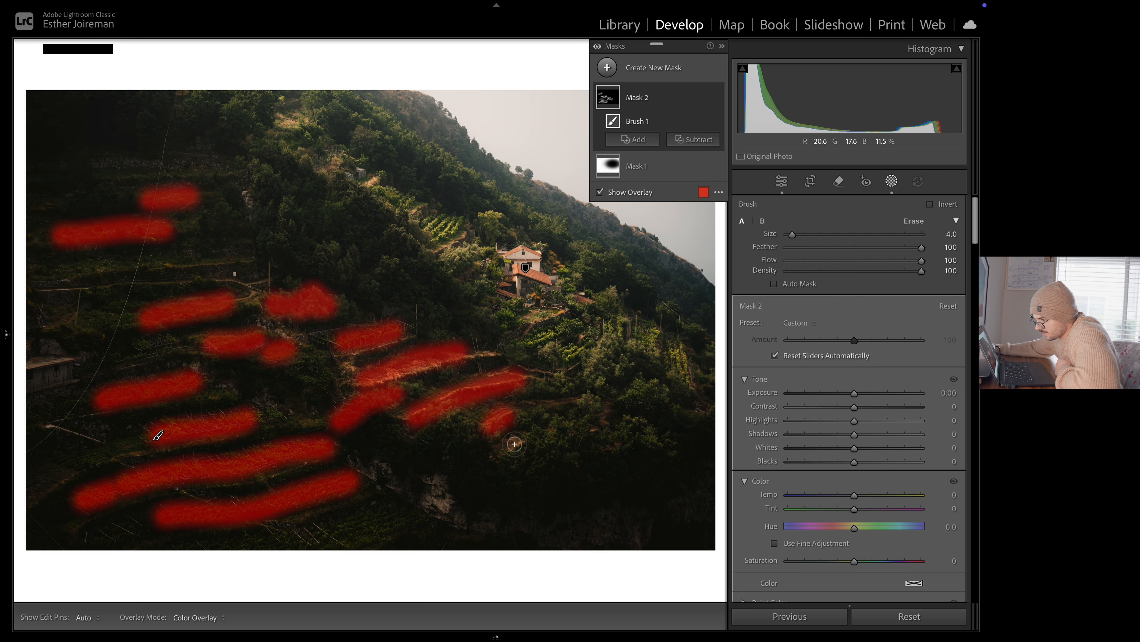
Extend the brush mask over the greenery around the house, the ridge slope and the lower-right vegetation, and raise its exposure slightly
left_click_drag(531, 348, 568, 330)
left_click_drag(565, 355, 594, 336)
left_click_drag(446, 261, 487, 246)
left_click_drag(417, 225, 373, 187)
left_click_drag(370, 104, 559, 221)
left_click_drag(576, 283, 644, 284)
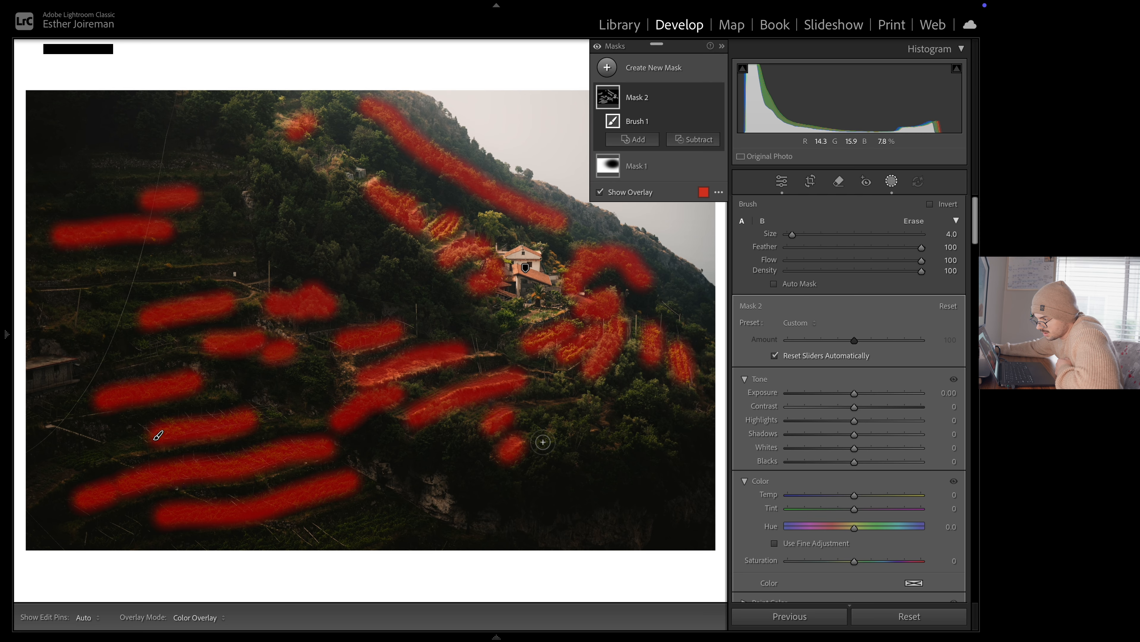
left_click_drag(542, 443, 599, 395)
left_click_drag(624, 402, 660, 385)
left_click_drag(854, 392, 857, 395)
Create another brush mask at size 3 and paint over the dark strips between the lower-left terrace rows
left_click(635, 69)
left_click(668, 202)
left_click_drag(120, 342, 190, 330)
left_click_drag(121, 423, 228, 409)
left_click_drag(96, 478, 311, 435)
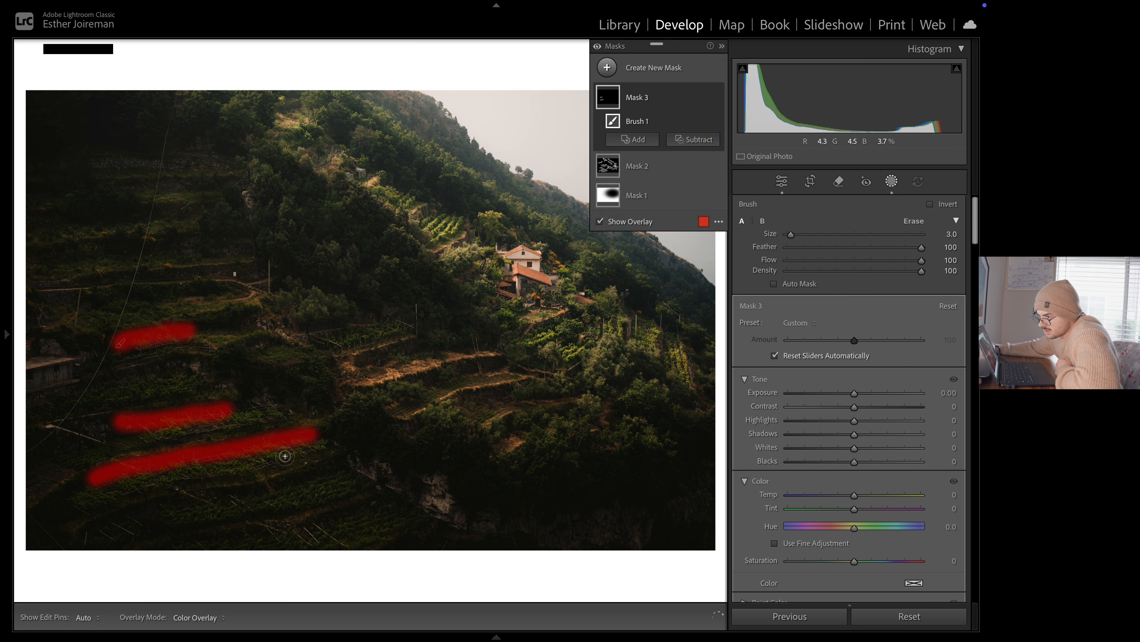
left_click_drag(120, 517, 334, 465)
left_click_drag(180, 534, 375, 494)
Add the dark rocky area below the central terraces and the shadowed strips between the middle-left rows to the new mask
scroll(368, 437, "up", 5)
left_click_drag(368, 437, 494, 500)
scroll(237, 370, "down", 3)
left_click_drag(237, 370, 276, 383)
left_click_drag(101, 303, 218, 289)
left_click_drag(50, 258, 141, 244)
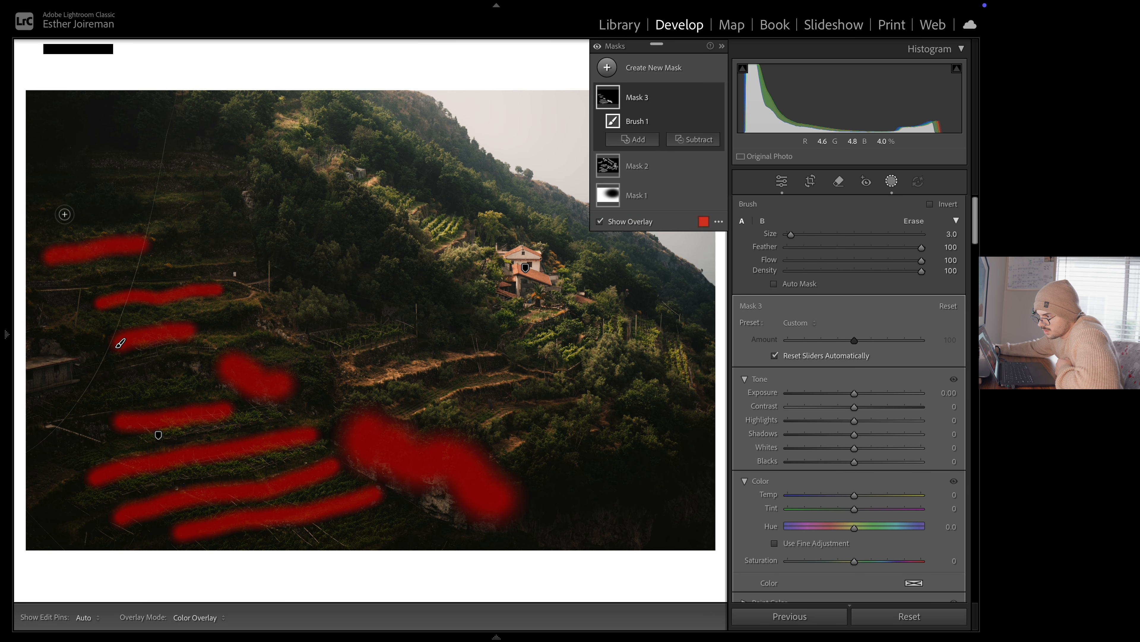
Brush over the shadowed strips between the upper-left and central terraces
left_click_drag(65, 215, 156, 213)
left_click_drag(373, 358, 433, 338)
left_click_drag(420, 388, 504, 360)
left_click_drag(454, 406, 533, 386)
left_click_drag(505, 430, 551, 415)
left_click_drag(311, 395, 303, 379)
Paint the dark trees along the slope and lower-right hillside, set the mask's exposure to −0.11, and compare with the unmasked version
scroll(346, 253, "up", 5)
left_click_drag(292, 205, 398, 274)
scroll(398, 158, "up", 3)
left_click_drag(400, 162, 483, 197)
left_click_drag(502, 210, 642, 300)
left_click_drag(633, 372, 657, 377)
left_click_drag(620, 413, 690, 416)
mouse_move(548, 465)
left_mouse_down()
mouse_move(652, 540)
mouse_move(713, 472)
left_mouse_up()
left_click_drag(371, 146, 344, 130)
left_click_drag(854, 393, 852, 396)
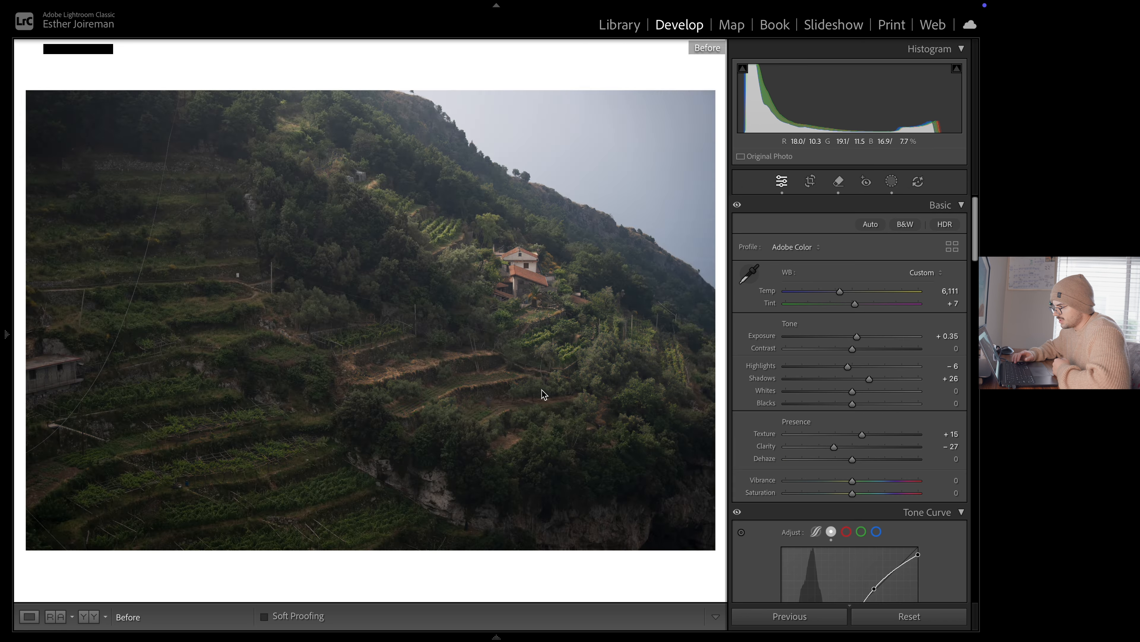
key("backslash")
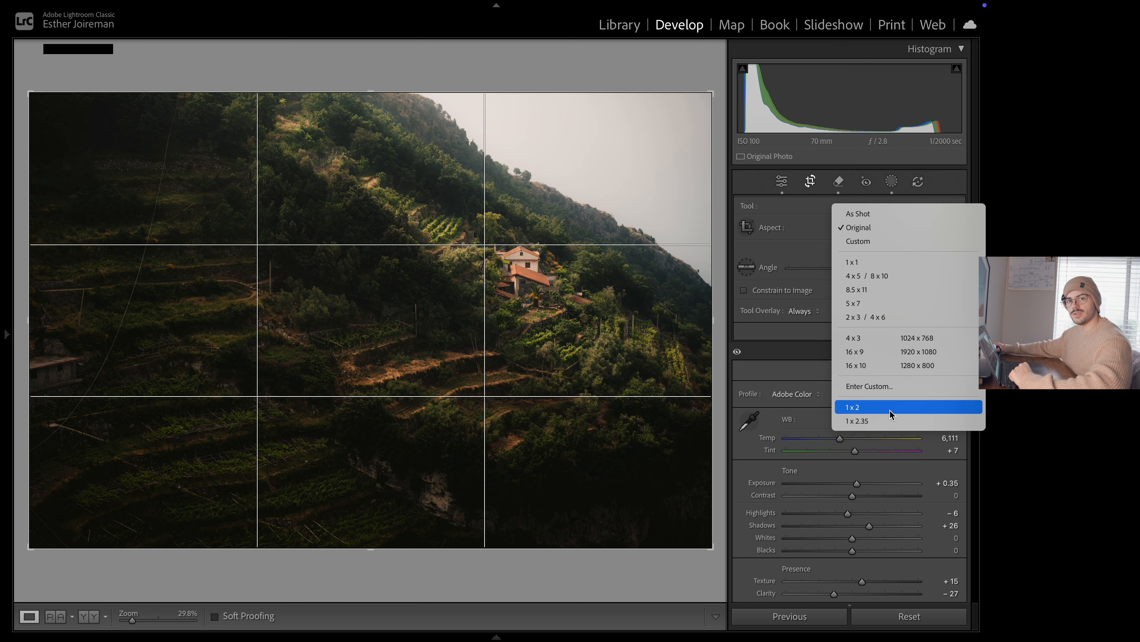
Crop the hillside photo to a 1 x 2 panorama, shift the image slightly within the frame, and view it smaller
left_click(889, 410)
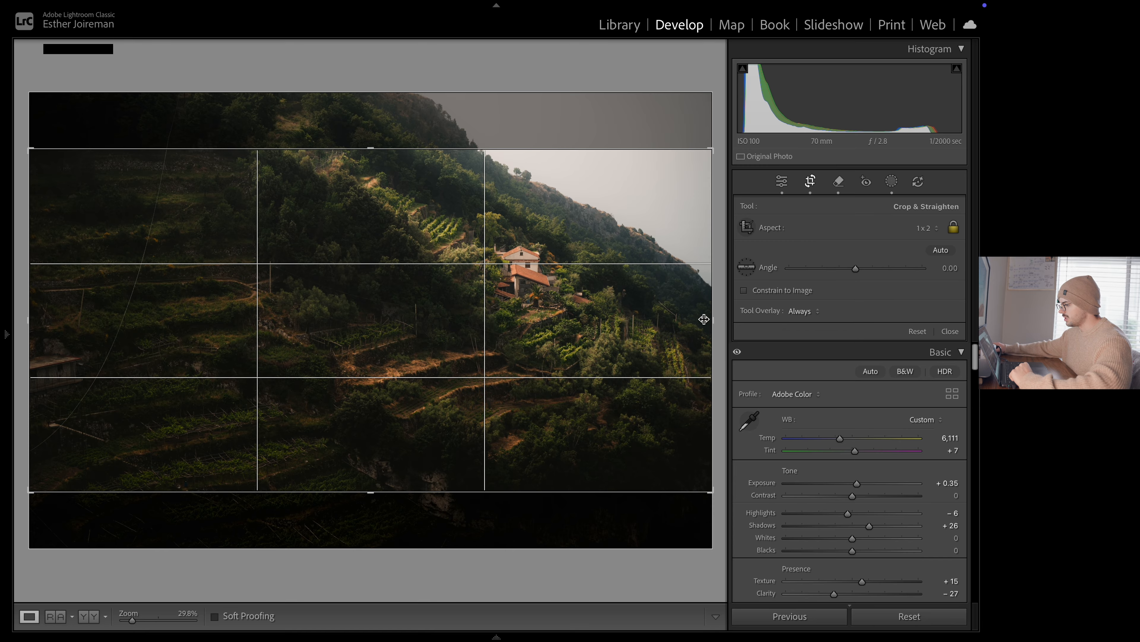
left_click_drag(611, 326, 608, 335)
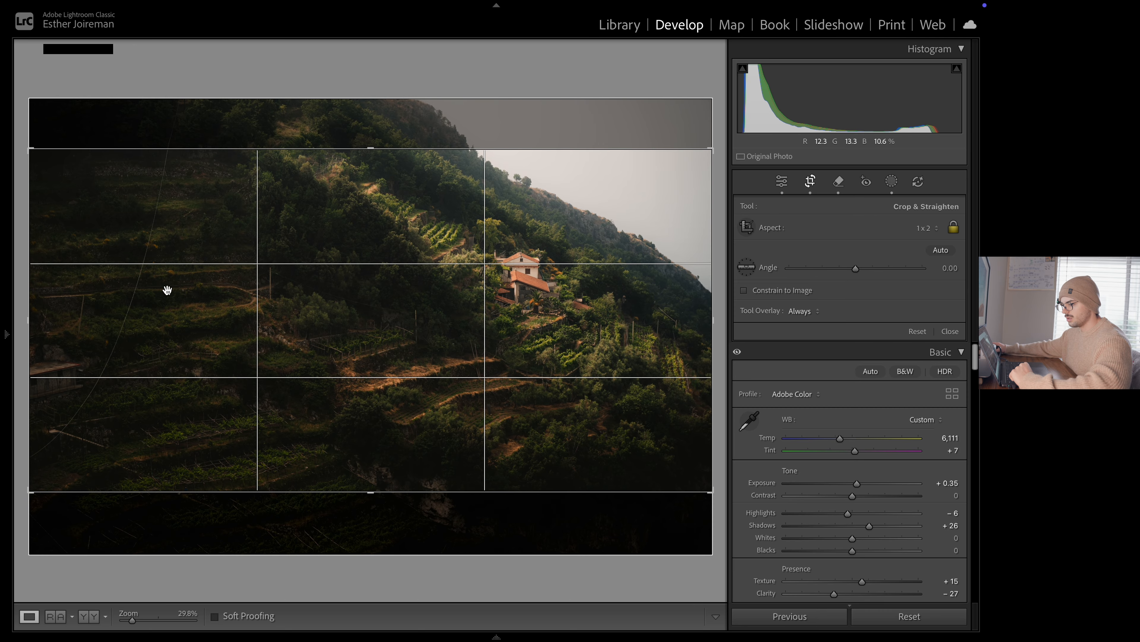
key("Return")
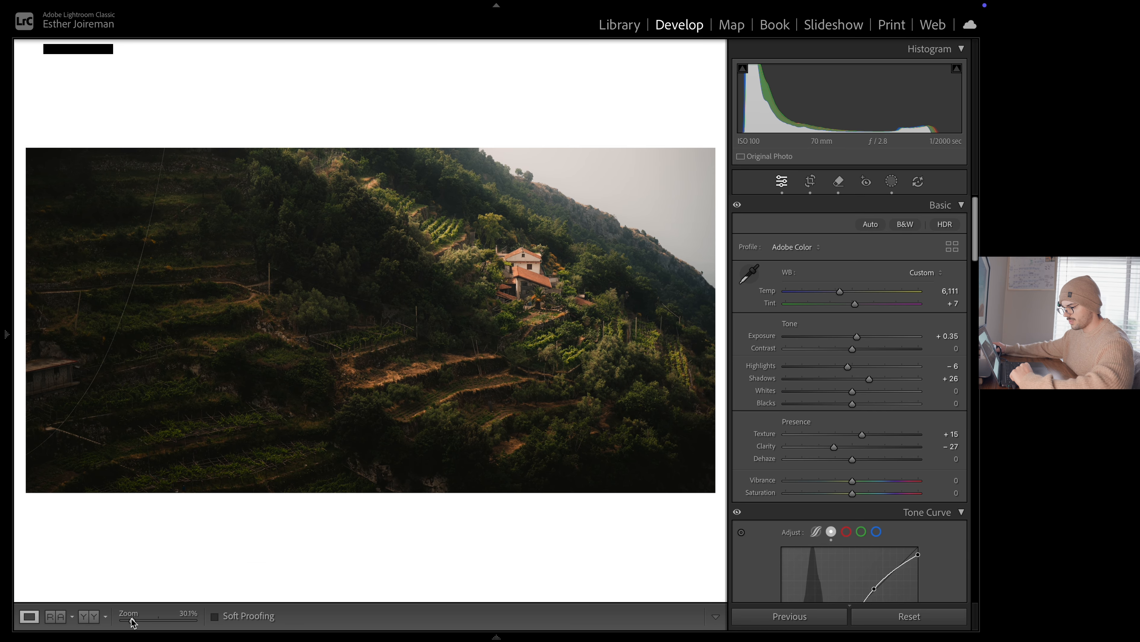
left_click_drag(133, 623, 130, 622)
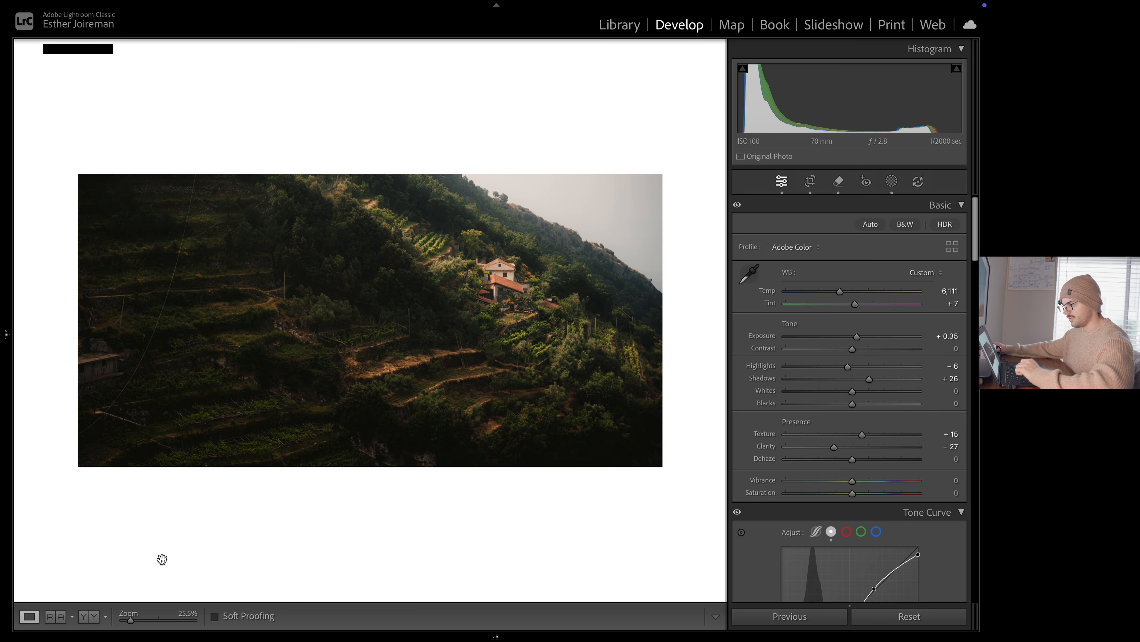
Reopen the crop overlay to check the panoramic framing against the full photo, comparing it with the cropped view
key("r")
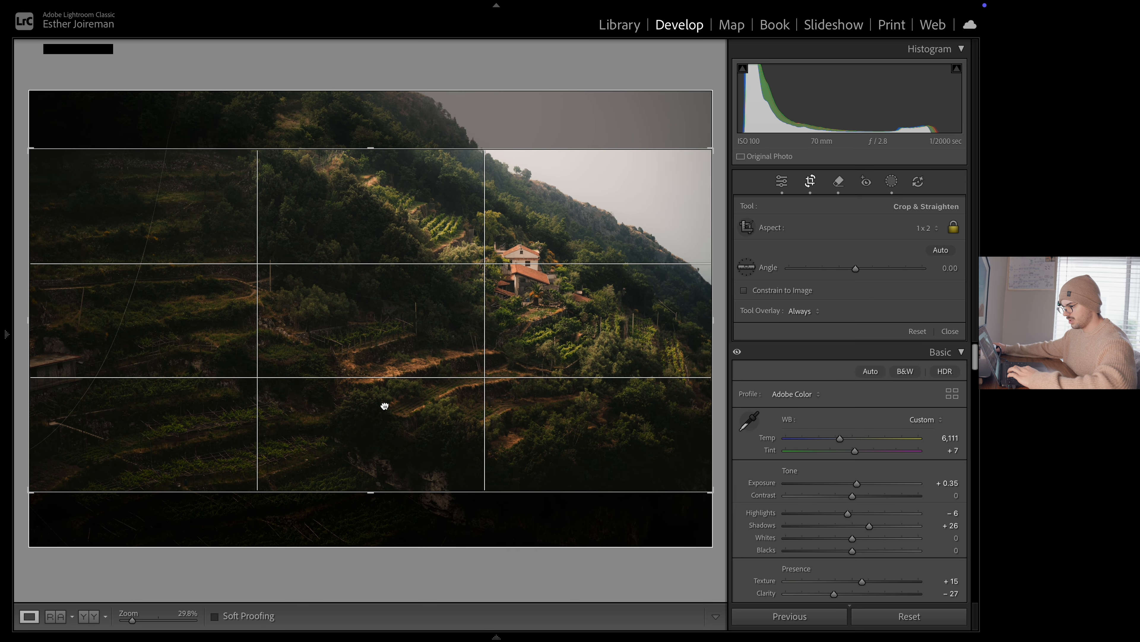
key("r")
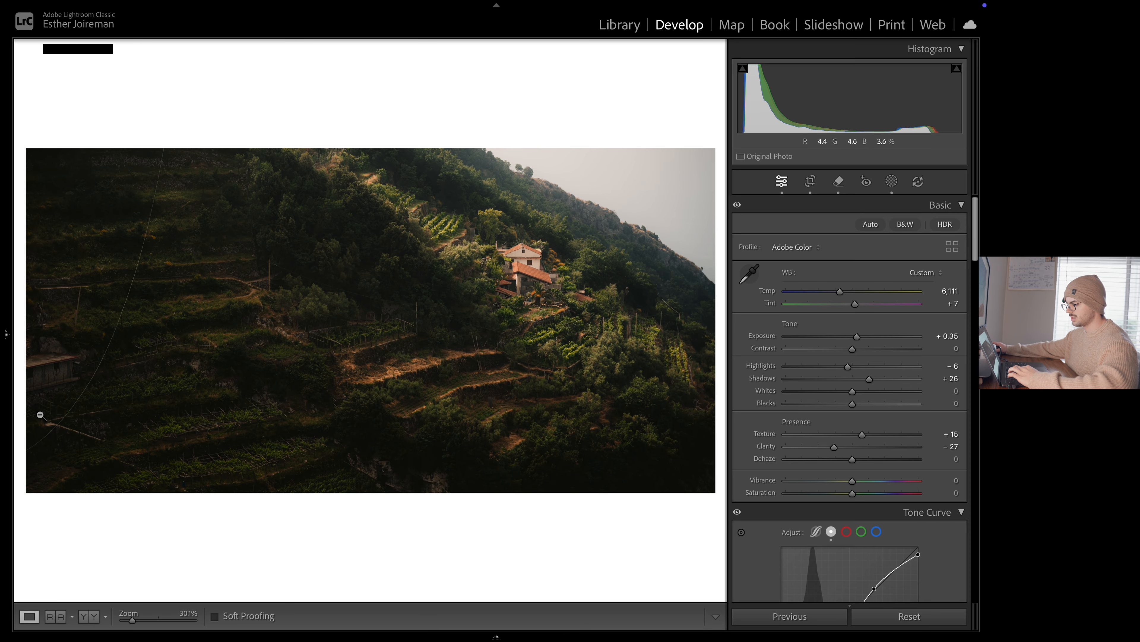
key("ctrl+minus")
key("r")
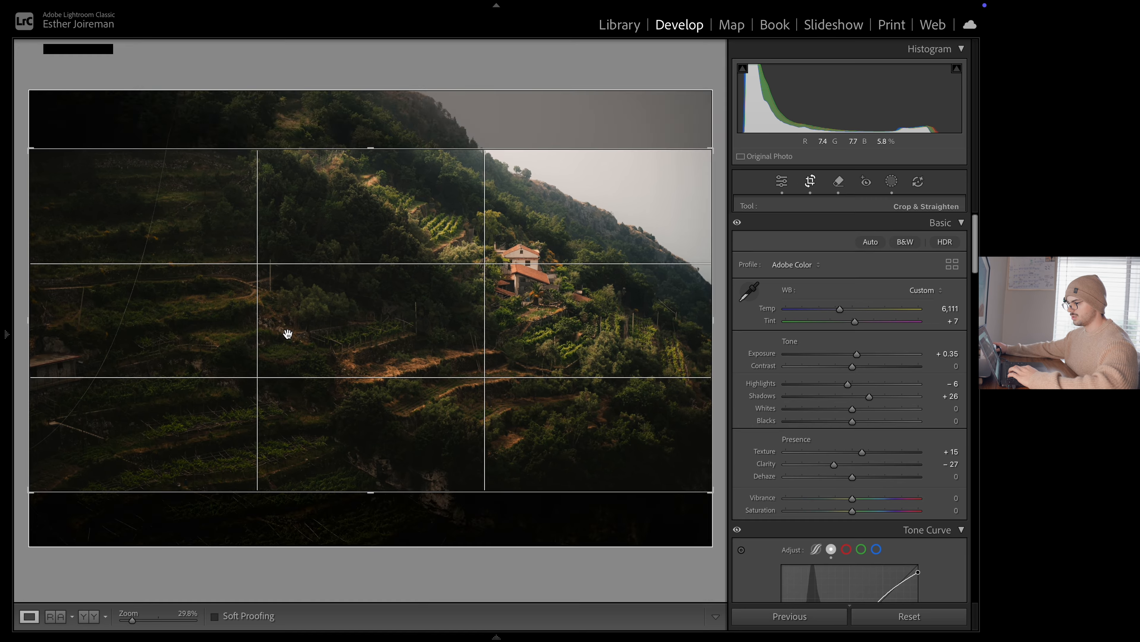
key("r")
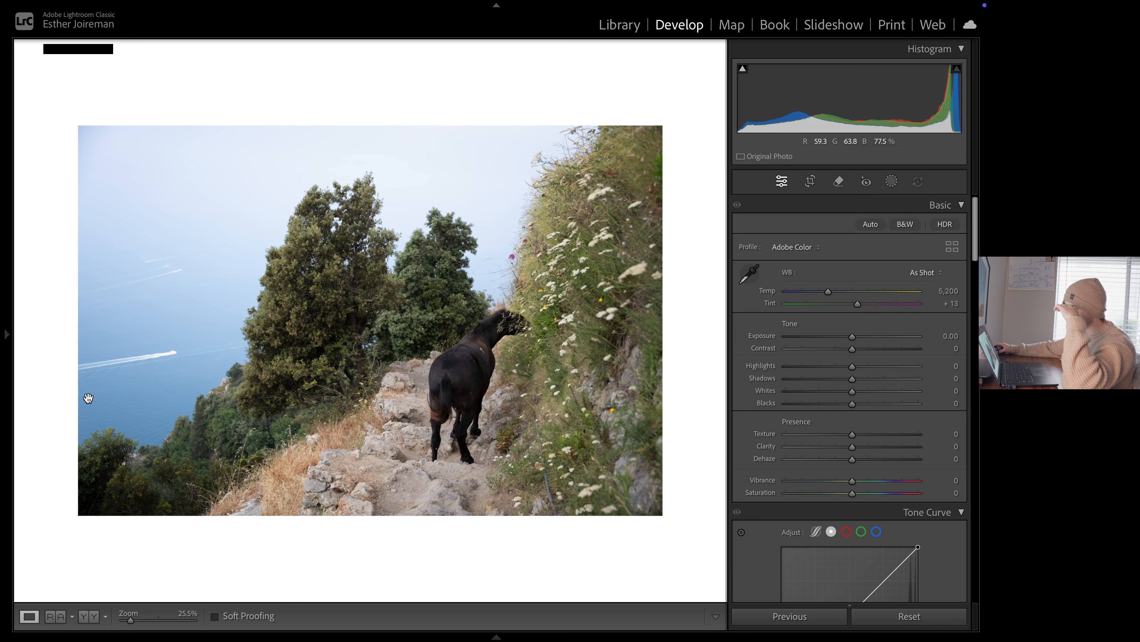
Switch to the cliff path photo and set Temp 5,209, Tint +16, Exposure −0.15, Highlights −40, Shadows +20, Texture +10 and Clarity −14
left_click(197, 399)
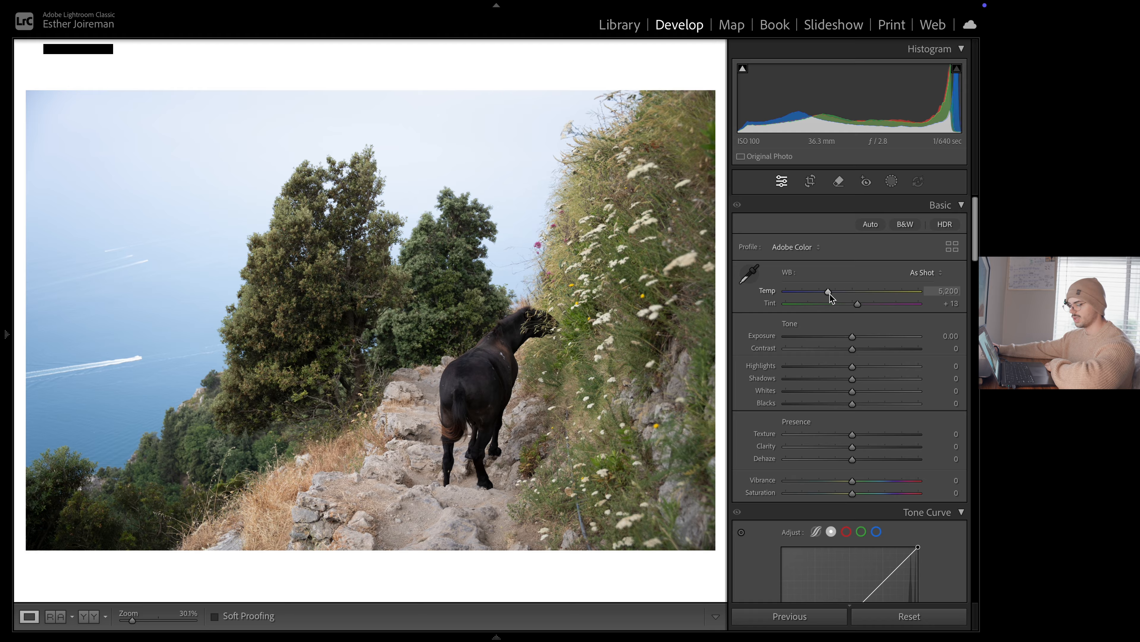
left_click_drag(830, 293, 829, 294)
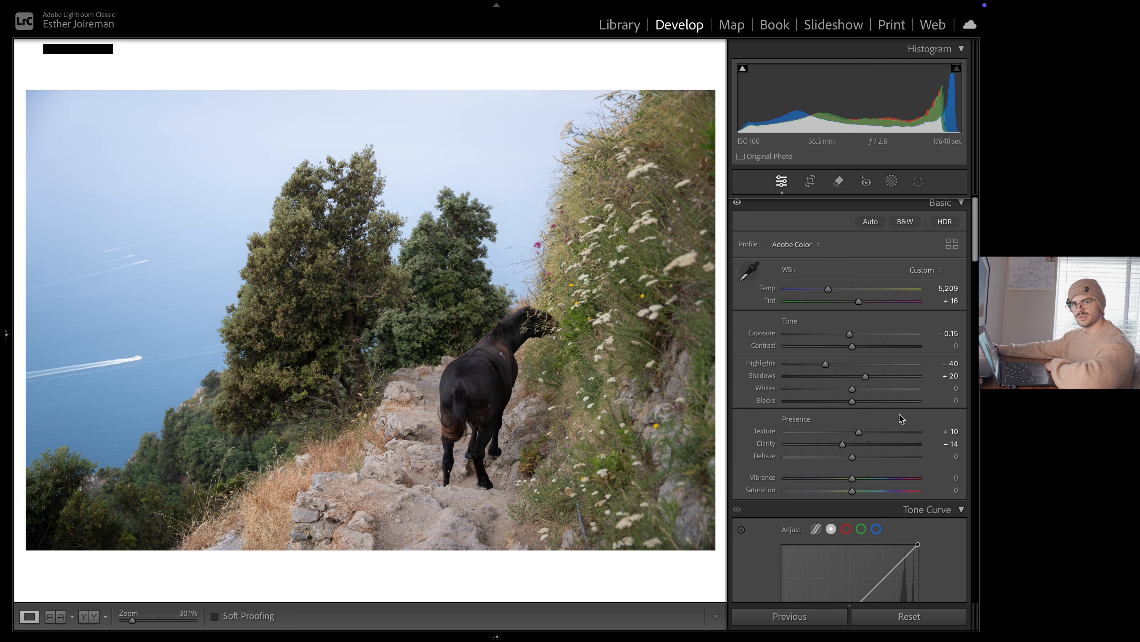
scroll(899, 413, "down", 2)
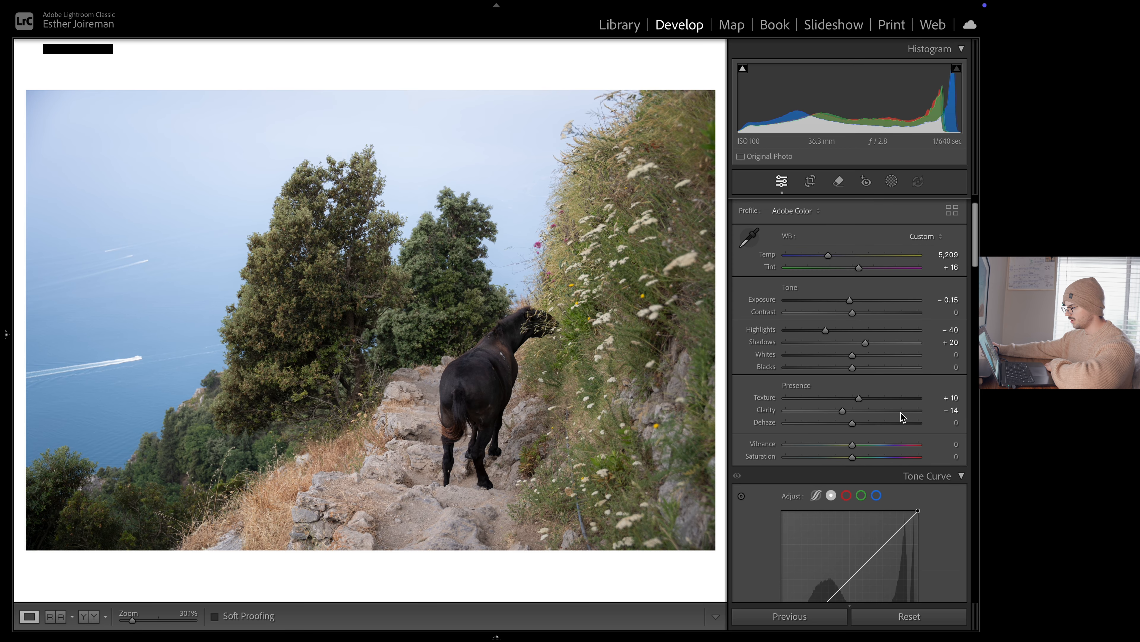
scroll(900, 418, "down", 6)
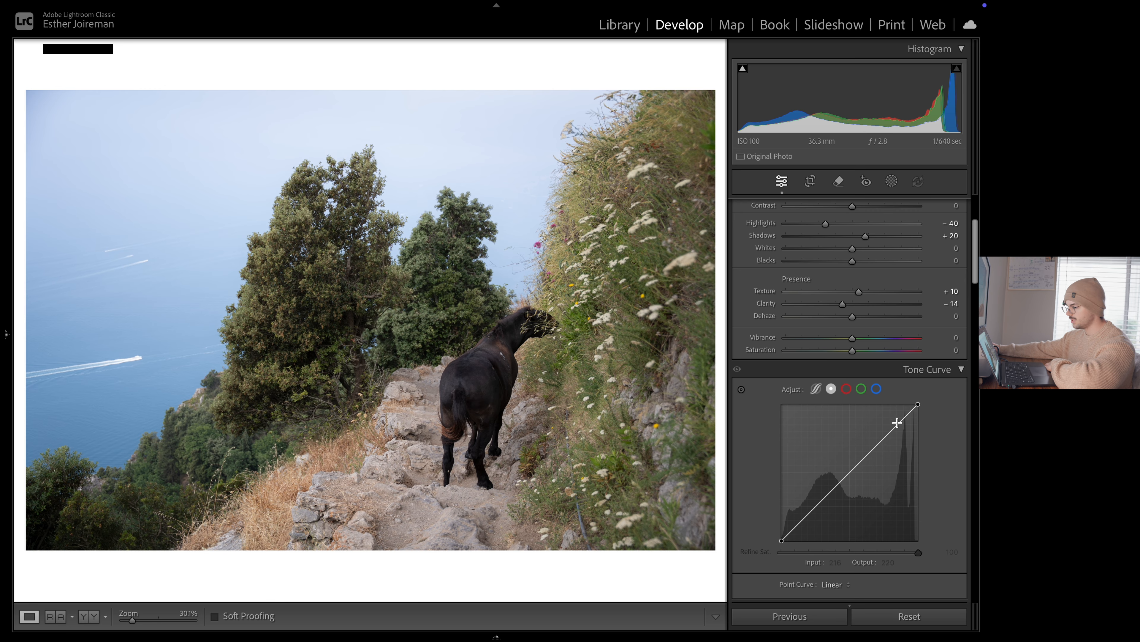
Convert the photo to black and white and add three evenly spaced anchor points along the tone curve
scroll(898, 422, "up", 8)
left_click(911, 227)
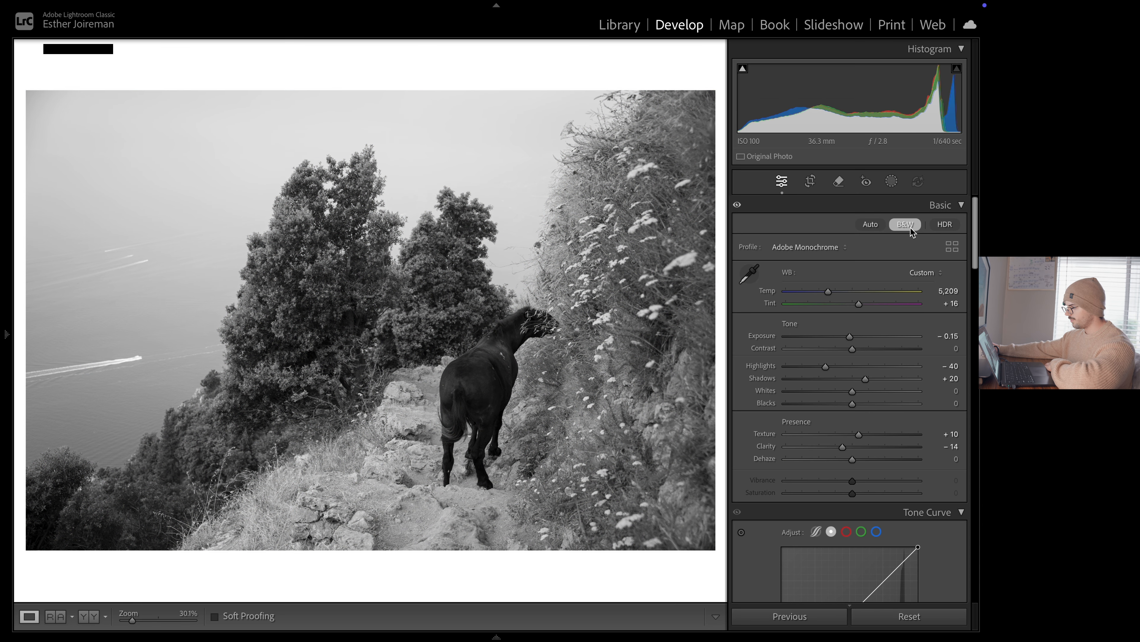
scroll(901, 321, "down", 9)
scroll(900, 320, "down", 3)
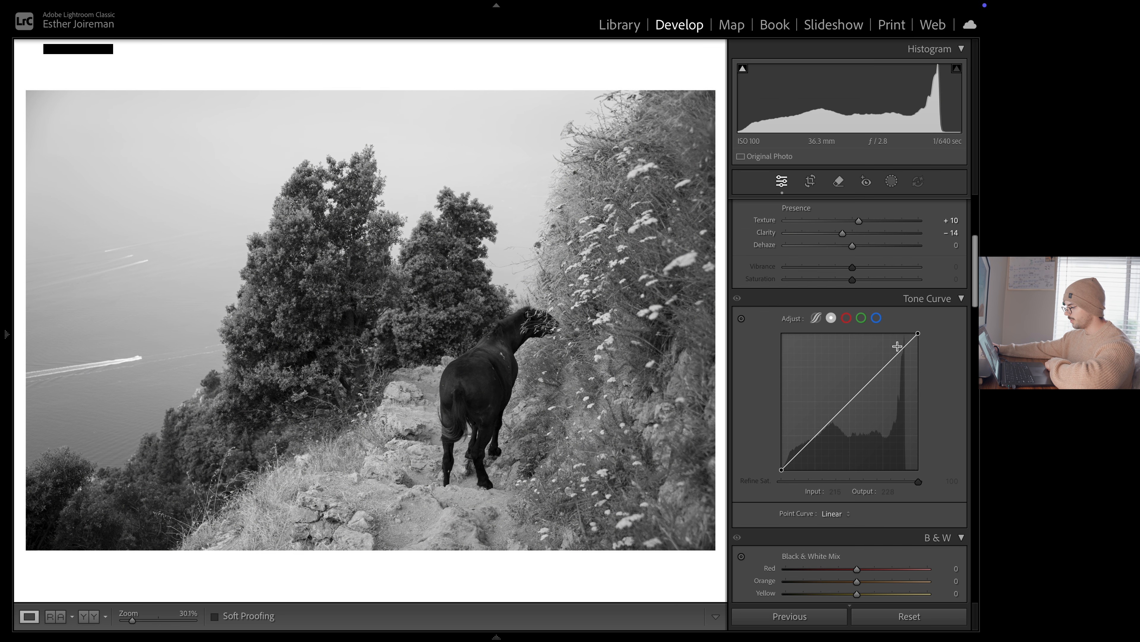
left_click(816, 435)
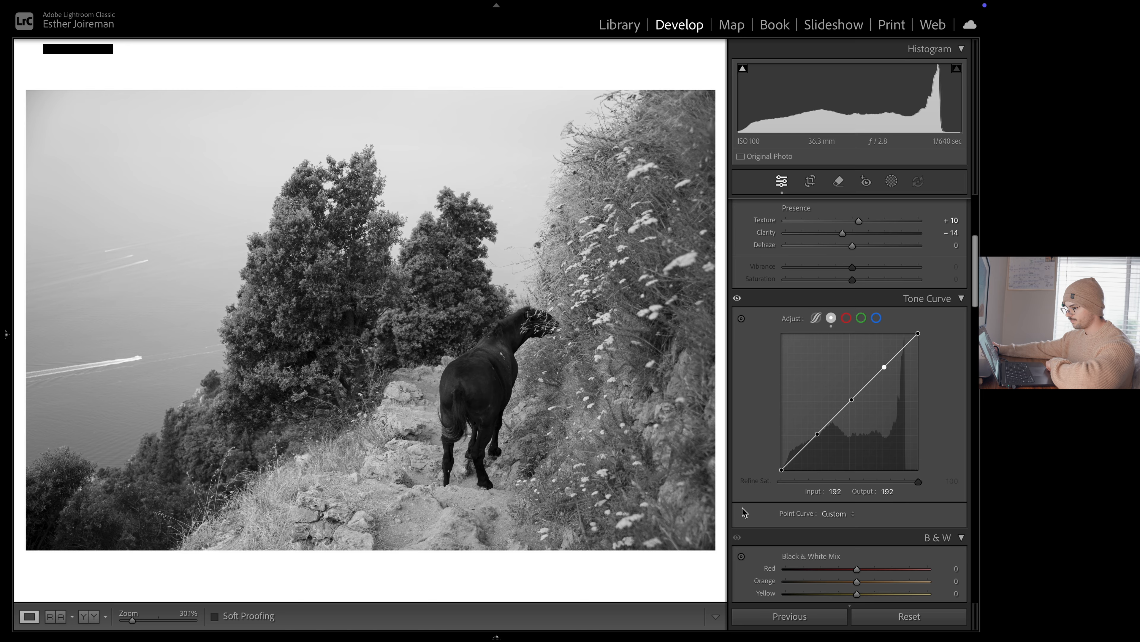
Shape the tone curve into a faded S-curve with lifted blacks, lowered whites, brighter upper tones and a shadow point at 70/65
left_click_drag(783, 470, 726, 458)
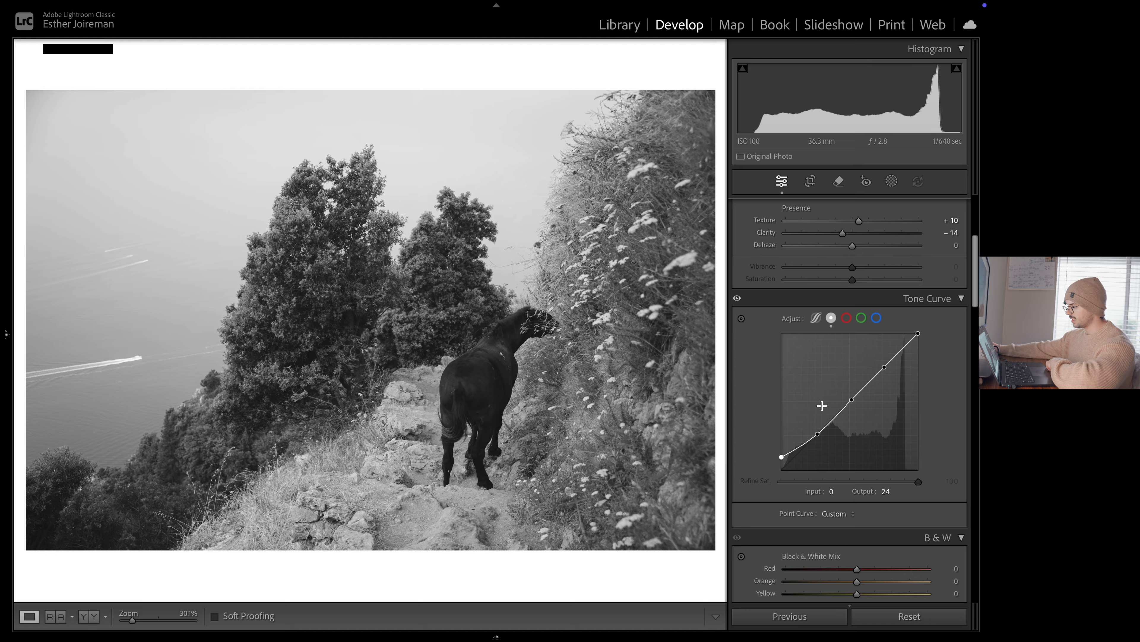
left_click_drag(919, 333, 923, 345)
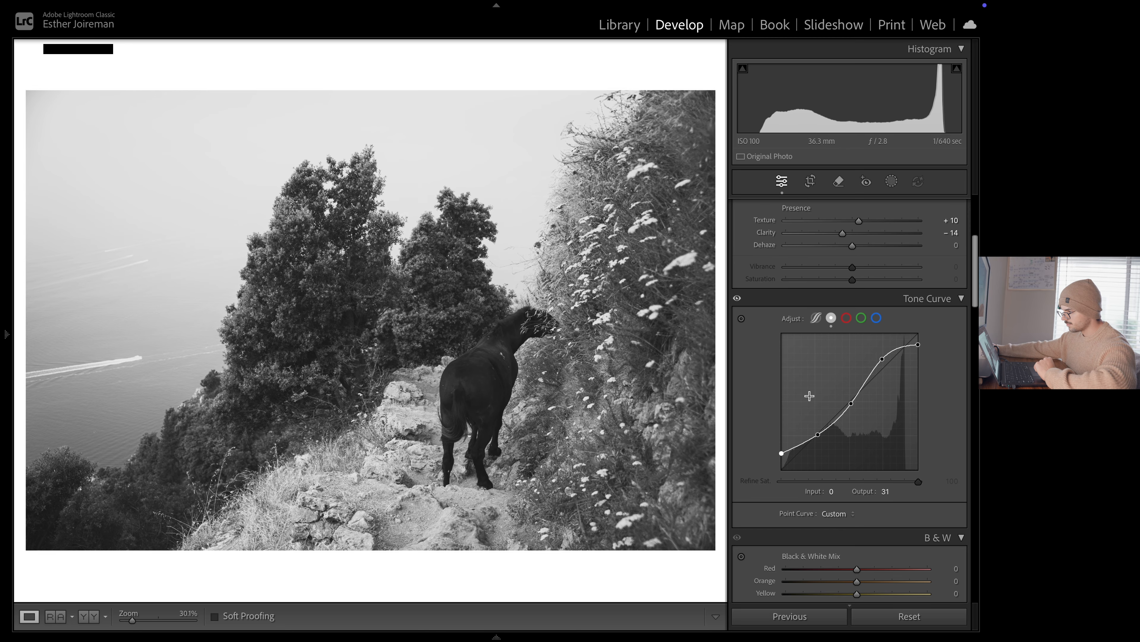
left_click_drag(882, 359, 919, 345)
left_click_drag(782, 453, 782, 457)
left_click_drag(818, 434, 820, 435)
Return the photo from black and white to colour
scroll(929, 378, "up", 1)
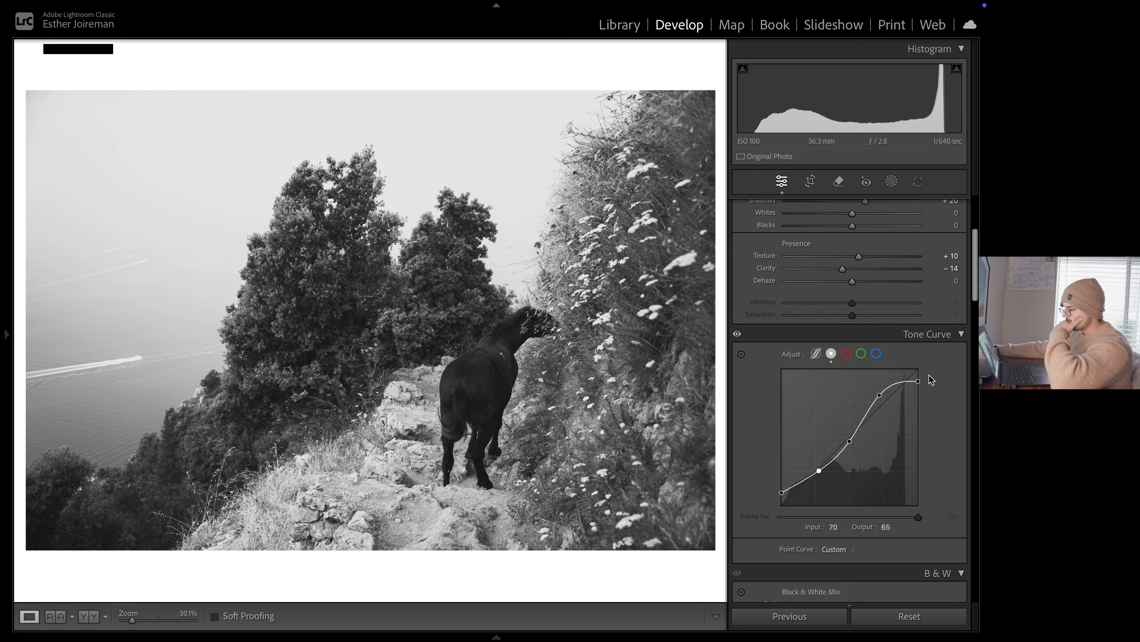
scroll(932, 378, "up", 5)
left_click(905, 223)
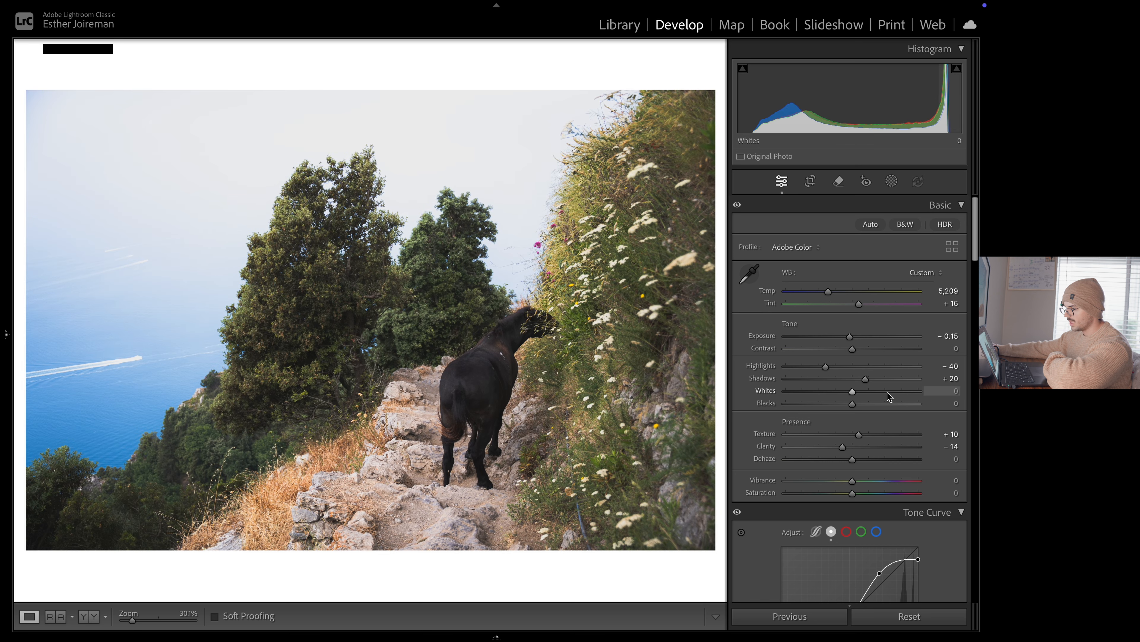
Set the colour mixer hues to Orange +16, Yellow −9, Green −29 and Blue −11
scroll(882, 393, "down", 5)
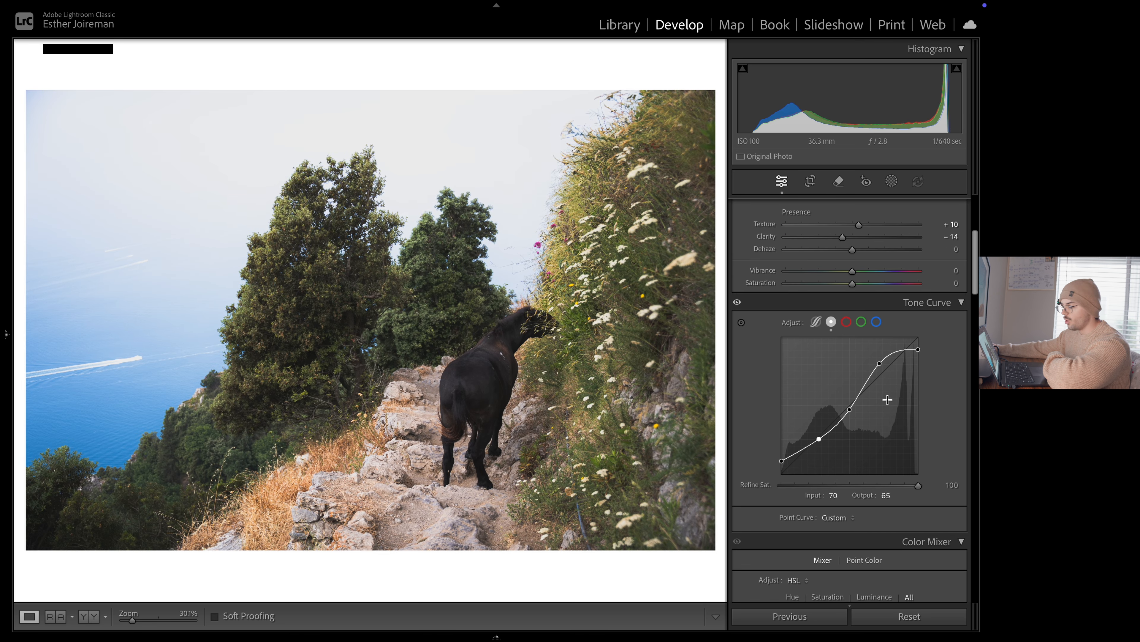
scroll(880, 383, "down", 5)
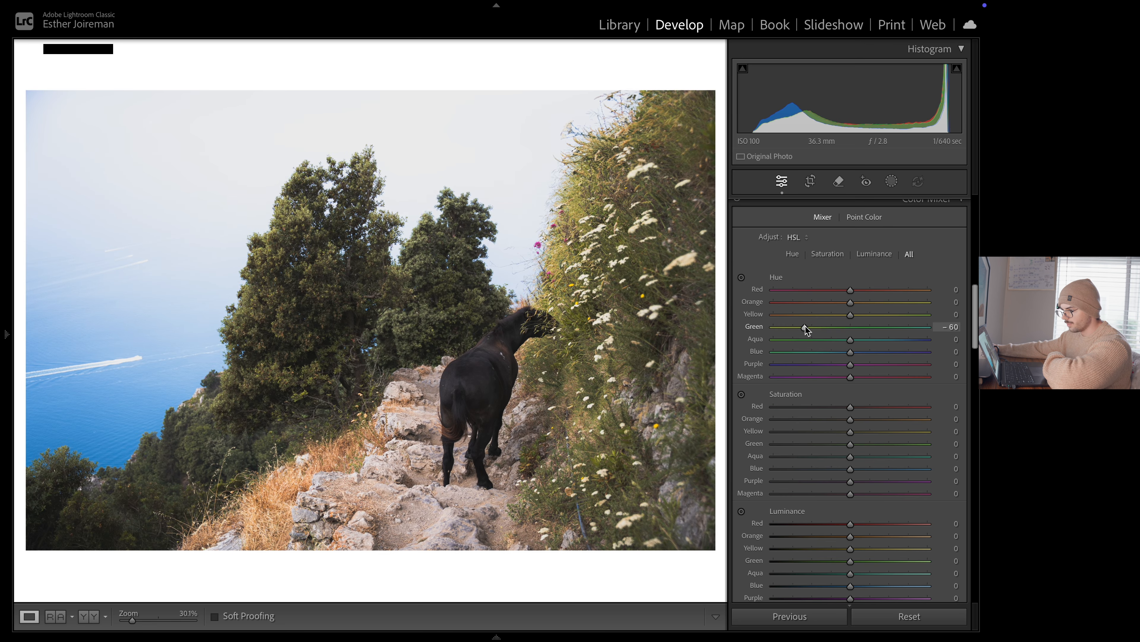
left_click_drag(850, 303, 842, 352)
Set the colour mixer luminance to Orange −13, Yellow −21, Green −18 and Blue +11
scroll(844, 359, "down", 4)
left_click_drag(851, 447, 832, 421)
mouse_move(850, 410)
left_mouse_down()
mouse_move(834, 409)
mouse_move(840, 397)
left_mouse_up()
left_click_drag(833, 422, 836, 422)
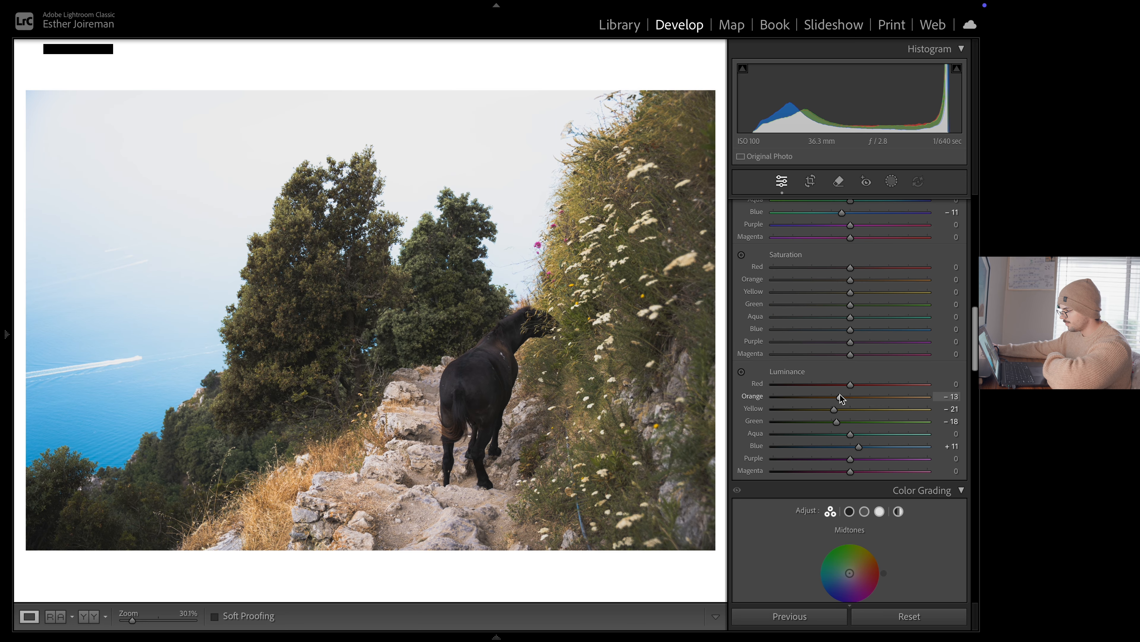
Set the mixer saturation to Orange +2, Yellow +11, Green −1 and Blue −22, and compare the photo with and without the colour mixer
scroll(835, 395, "up", 2)
left_click_drag(850, 379, 849, 355)
mouse_move(851, 342)
left_mouse_down()
mouse_move(822, 343)
mouse_move(859, 344)
left_mouse_up()
left_click_drag(850, 330, 852, 330)
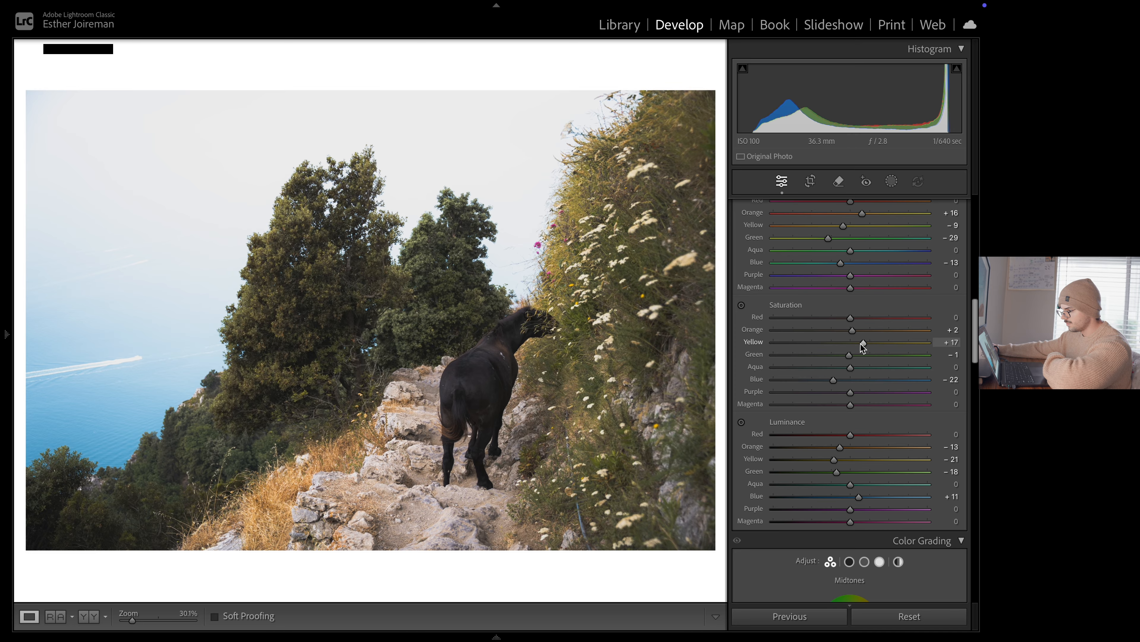
scroll(861, 345, "up", 8)
left_click(738, 309)
left_click(738, 309)
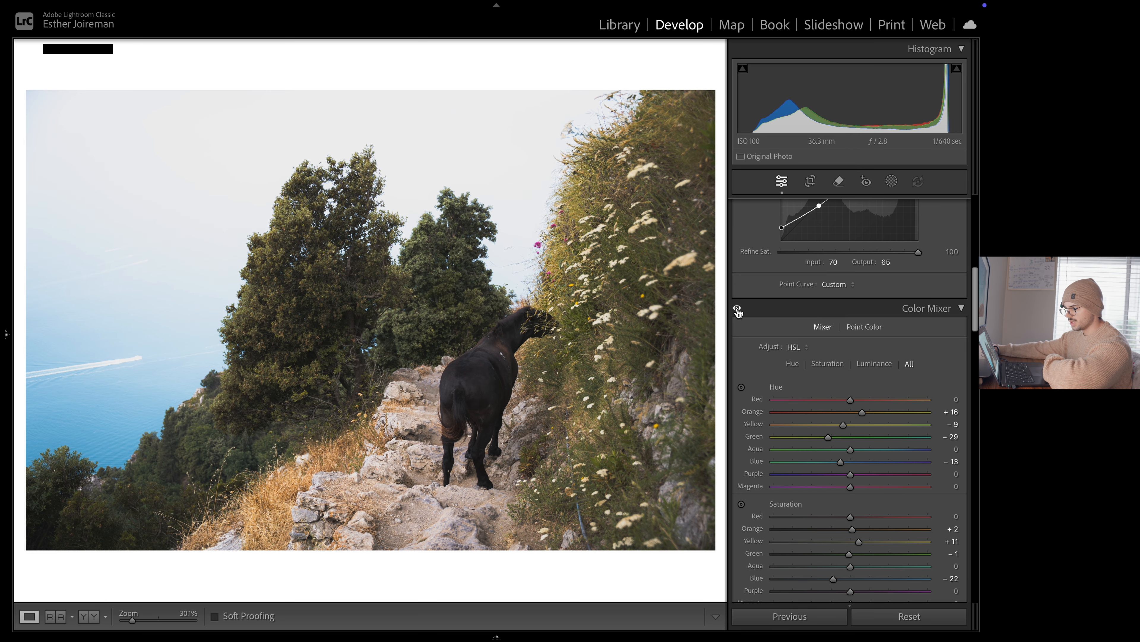
left_click(738, 309)
Grade the midtones orange at hue 27 and saturation 24, and tint the highlights a faint blue at hue 205
scroll(847, 359, "down", 10)
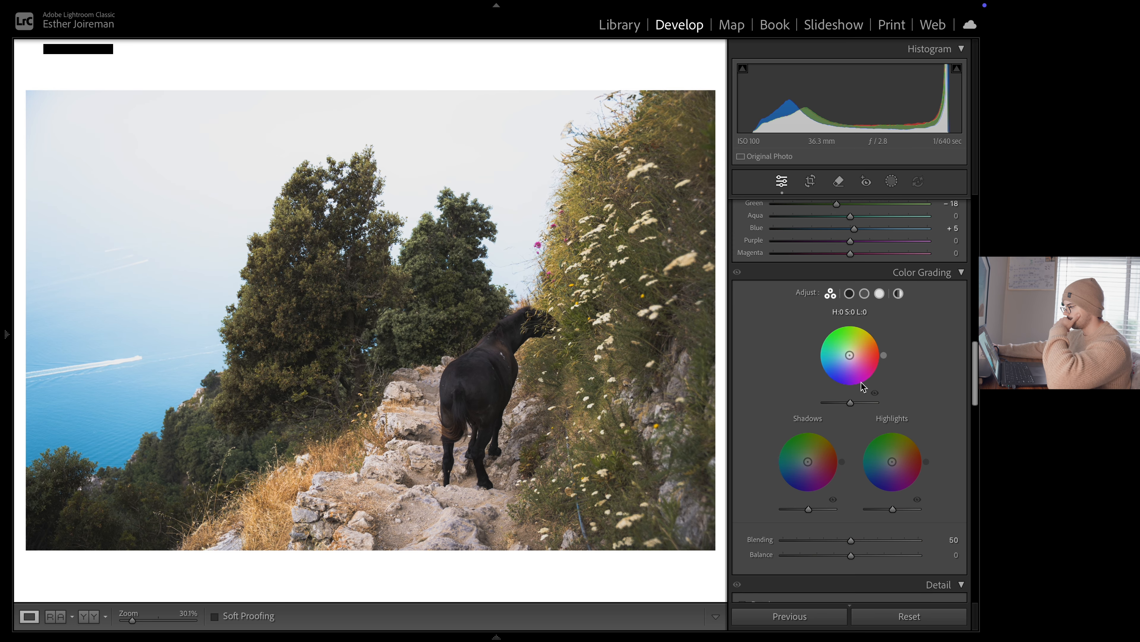
left_click_drag(846, 362, 872, 346)
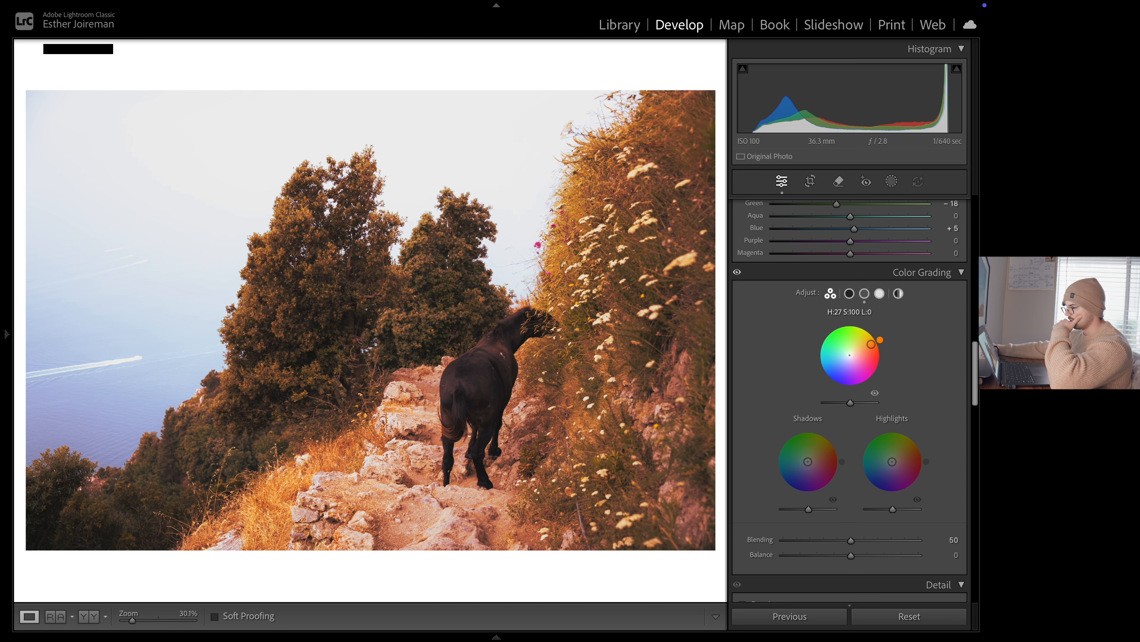
left_click_drag(871, 350, 855, 351)
mouse_move(892, 461)
left_mouse_down()
mouse_move(870, 471)
mouse_move(885, 465)
left_mouse_up()
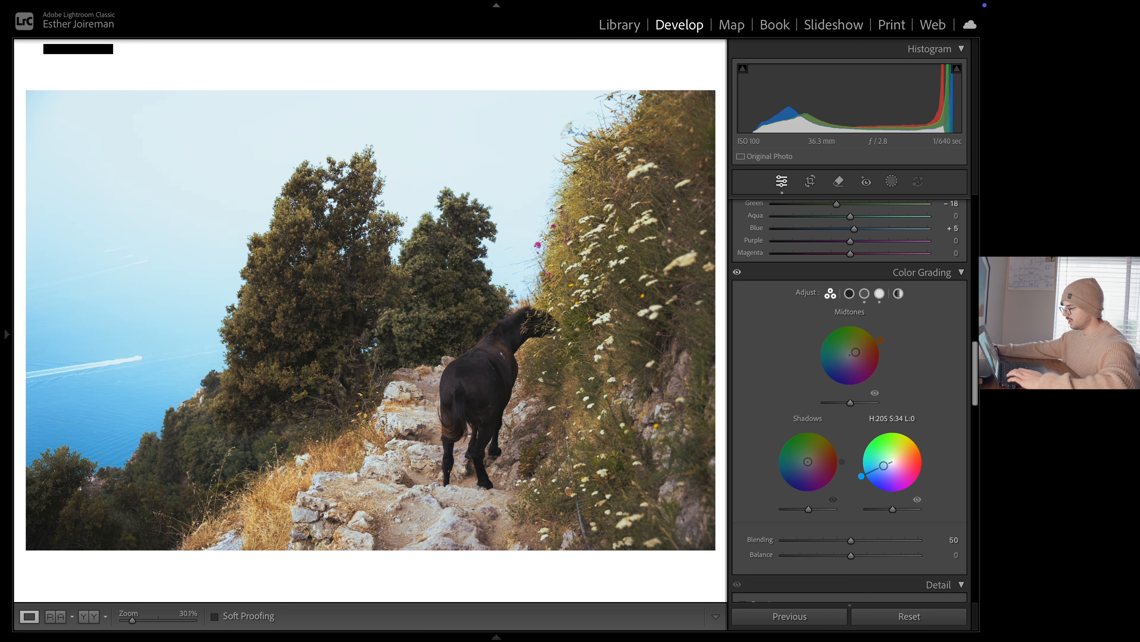
left_click_drag(884, 466, 888, 463)
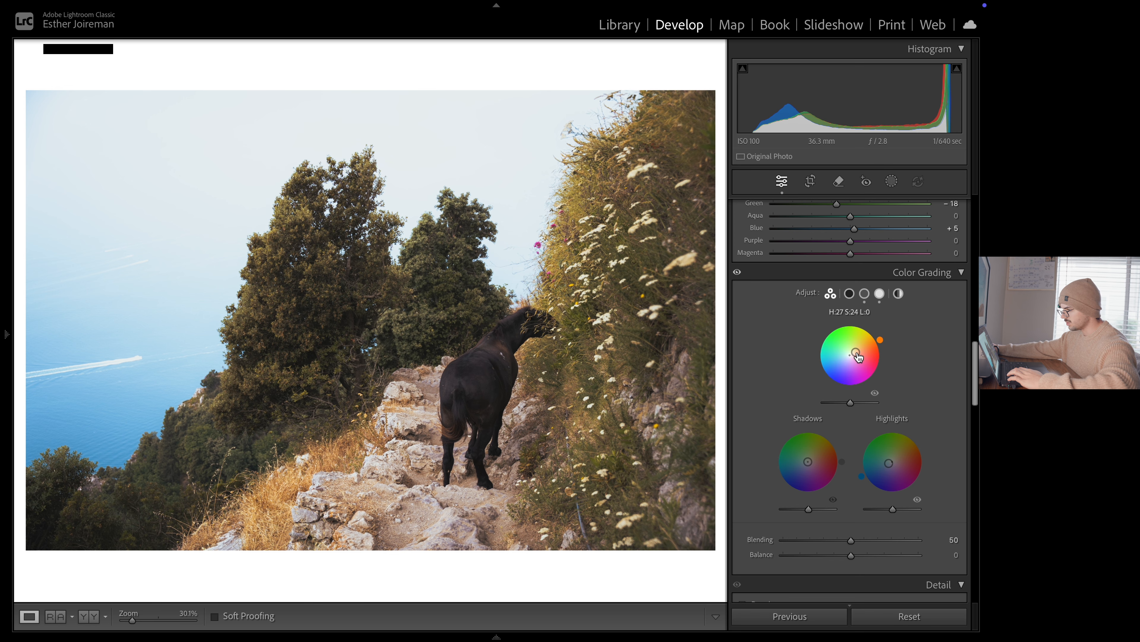
Enable chromatic aberration removal and lens profile corrections, and set the profile's vignetting amount to 0
scroll(916, 350, "down", 10)
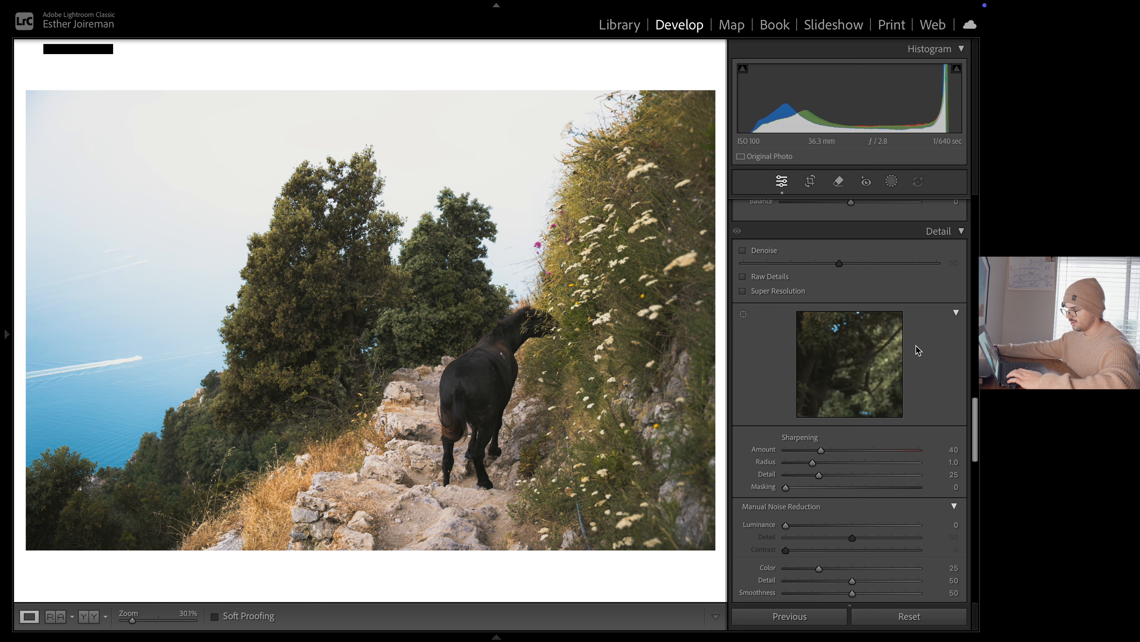
scroll(917, 350, "down", 3)
scroll(853, 405, "down", 2)
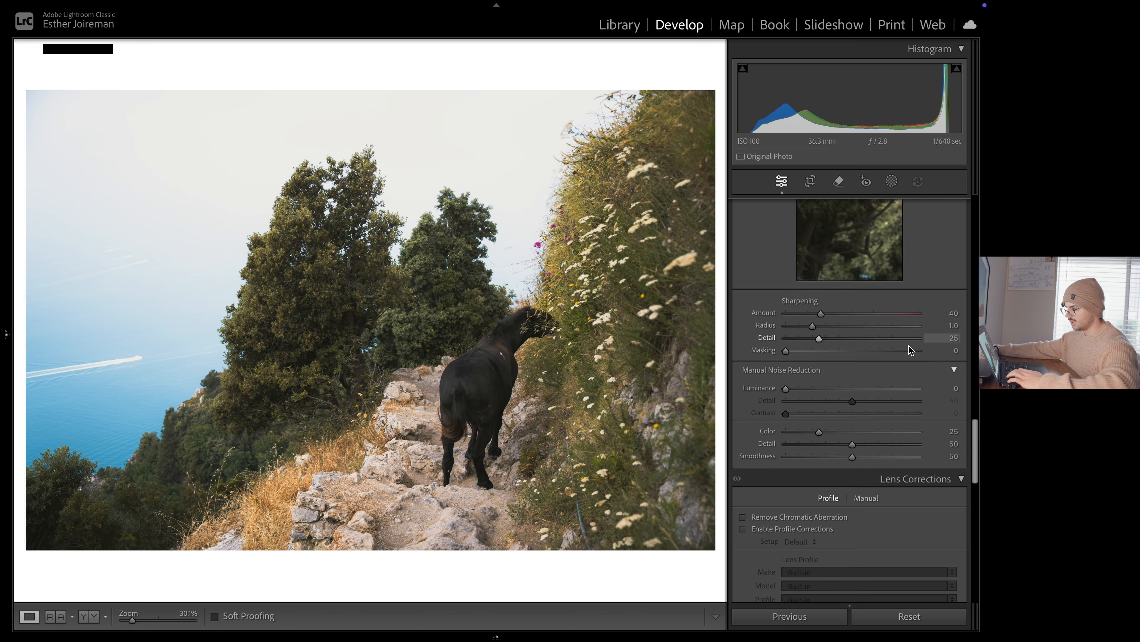
left_click(796, 435)
left_click_drag(851, 552, 718, 552)
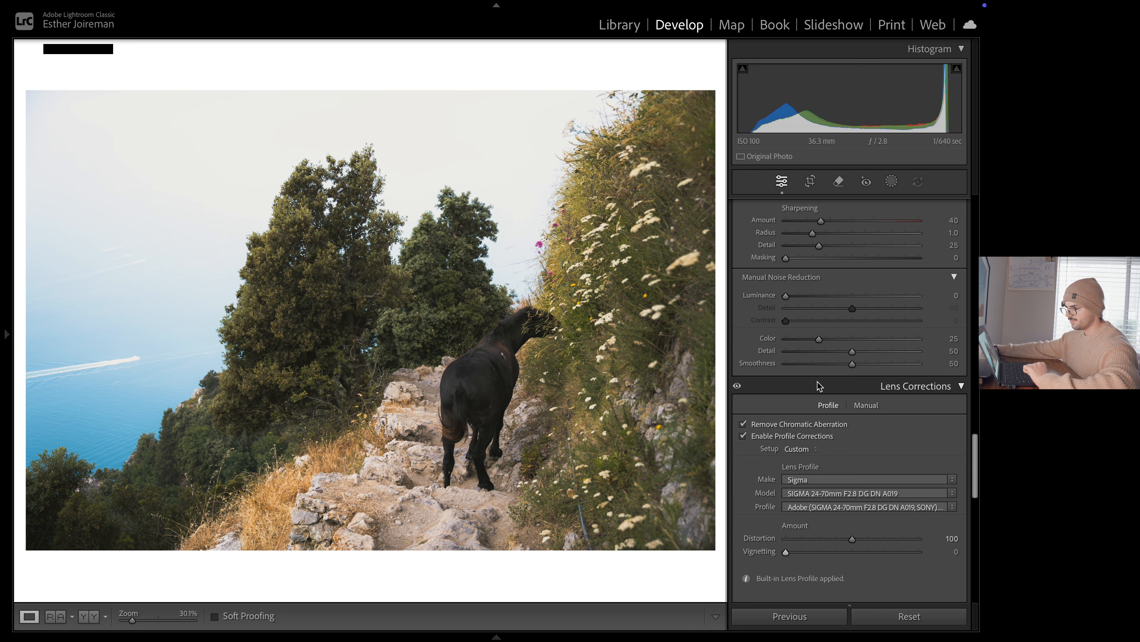
Add a large radial gradient mask centred on the dark animal on the path and set its exposure to 0.16
scroll(869, 407, "down", 3)
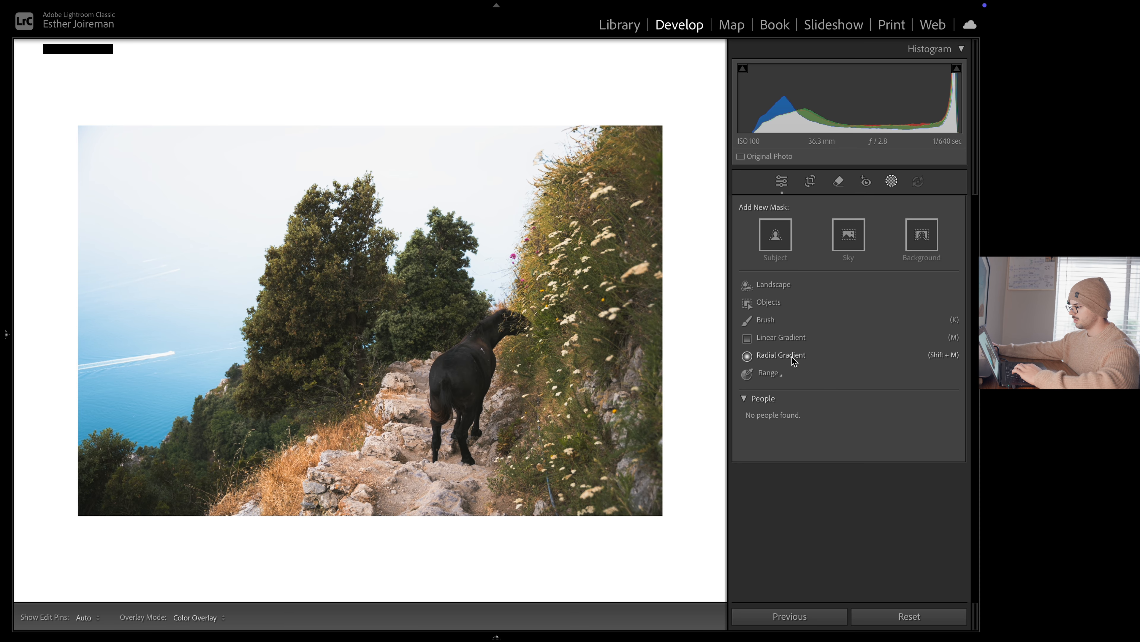
left_click(792, 355)
left_click_drag(464, 383, 736, 183)
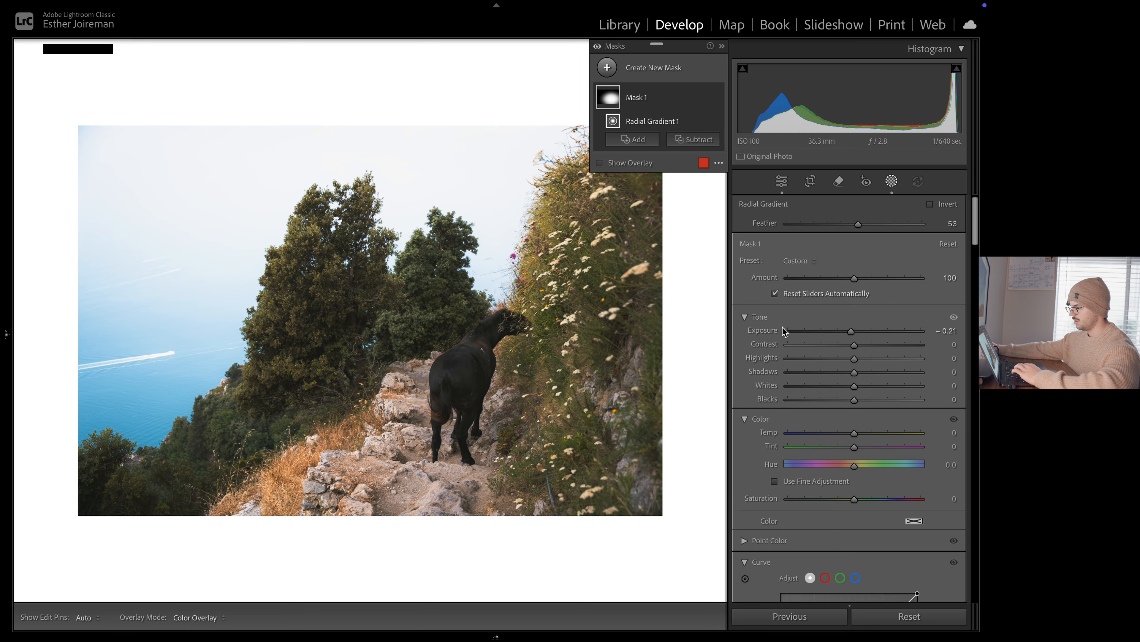
left_click_drag(848, 331, 858, 335)
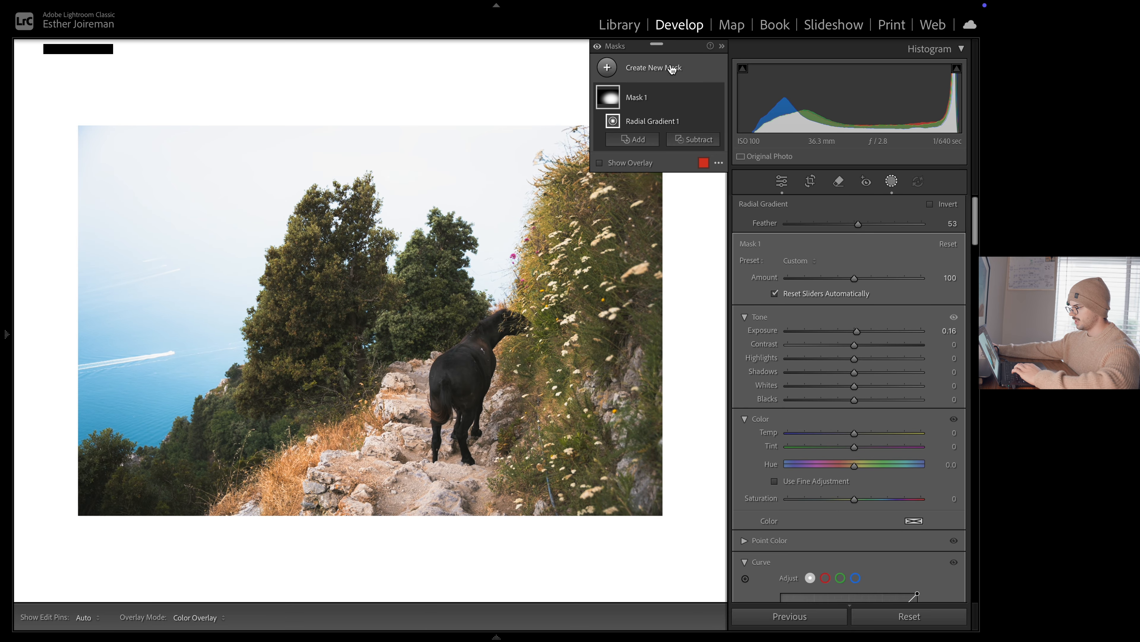
left_click(717, 99)
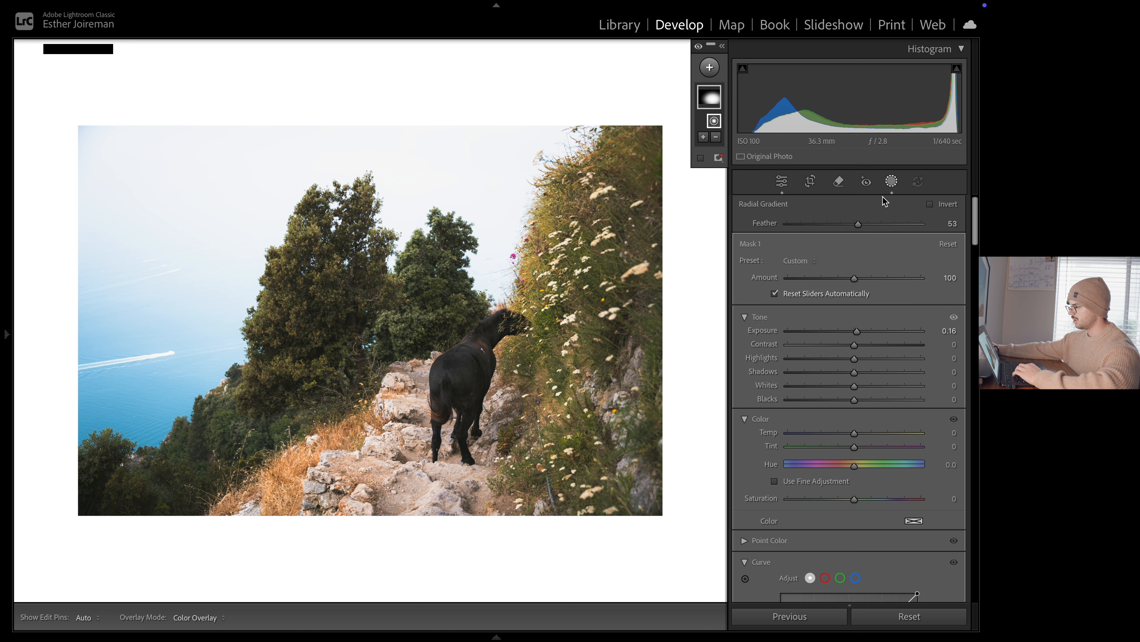
Brush a new mask over the light-catching parts of the trees, slope, dry grass and bushes, and raise its exposure slightly
key("k")
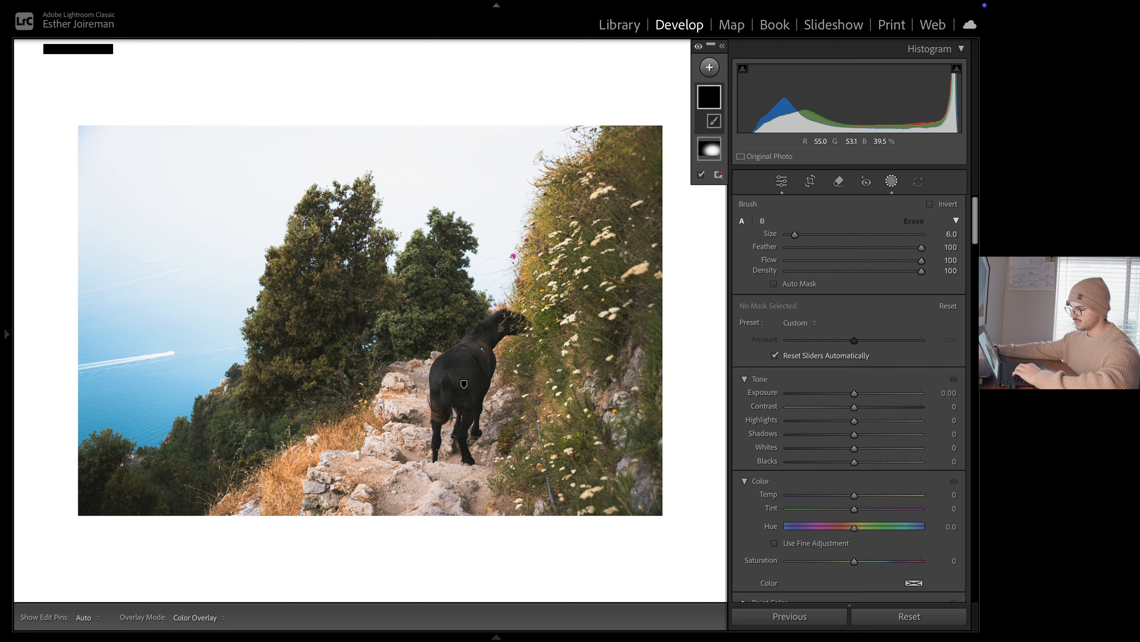
mouse_move(305, 227)
left_mouse_down()
mouse_move(269, 322)
mouse_move(322, 372)
left_mouse_up()
left_click_drag(317, 193, 366, 193)
left_click_drag(443, 225, 398, 330)
mouse_move(557, 184)
left_mouse_down()
mouse_move(523, 463)
mouse_move(545, 487)
left_mouse_up()
left_click_drag(258, 489, 356, 431)
left_click_drag(188, 449, 100, 445)
left_click_drag(854, 393, 856, 394)
Brush another mask over the shaded sides of the trees, the dark slope and the flowered cliff, and set its exposure to −0.11
left_click(709, 67)
left_click(730, 146)
left_click_drag(348, 264, 335, 381)
left_click_drag(450, 244, 449, 316)
left_click_drag(242, 422, 101, 495)
left_click_drag(638, 167, 568, 449)
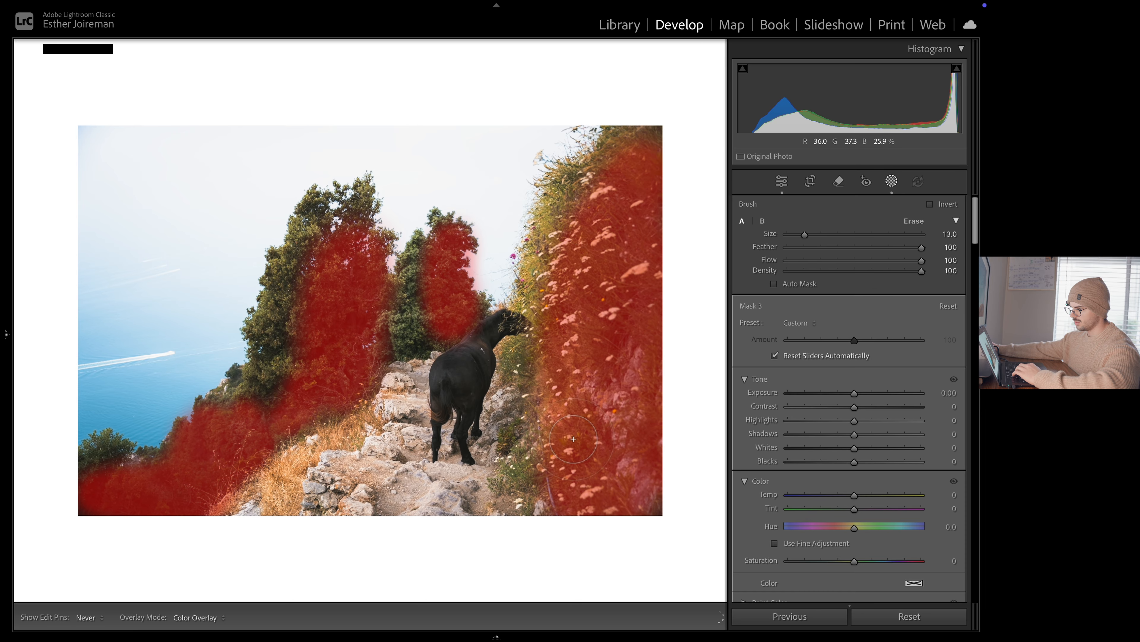
left_click_drag(320, 501, 316, 524)
scroll(408, 418, "down", 3)
left_click_drag(855, 394, 853, 396)
Compare the photo with all masks switched on and off
left_click(723, 47)
left_click(598, 47)
left_click(598, 47)
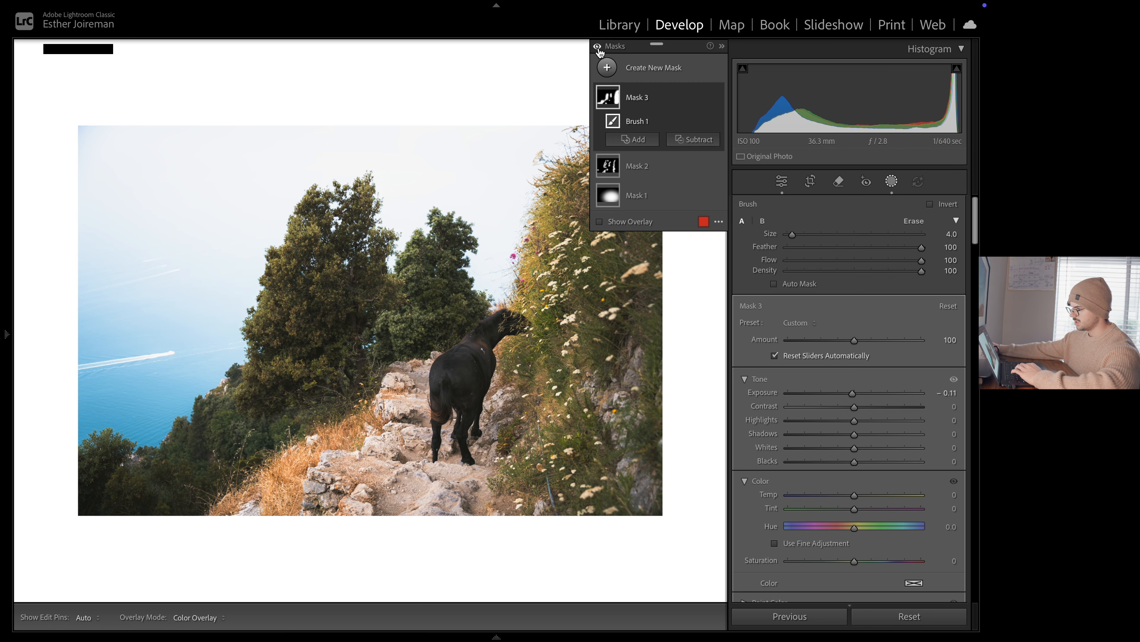
left_click(598, 48)
left_click(598, 47)
left_click(599, 47)
left_click(598, 48)
left_click(722, 46)
Compare the edit with the original photo, and review the remaining adjustments and the image details
key("backslash")
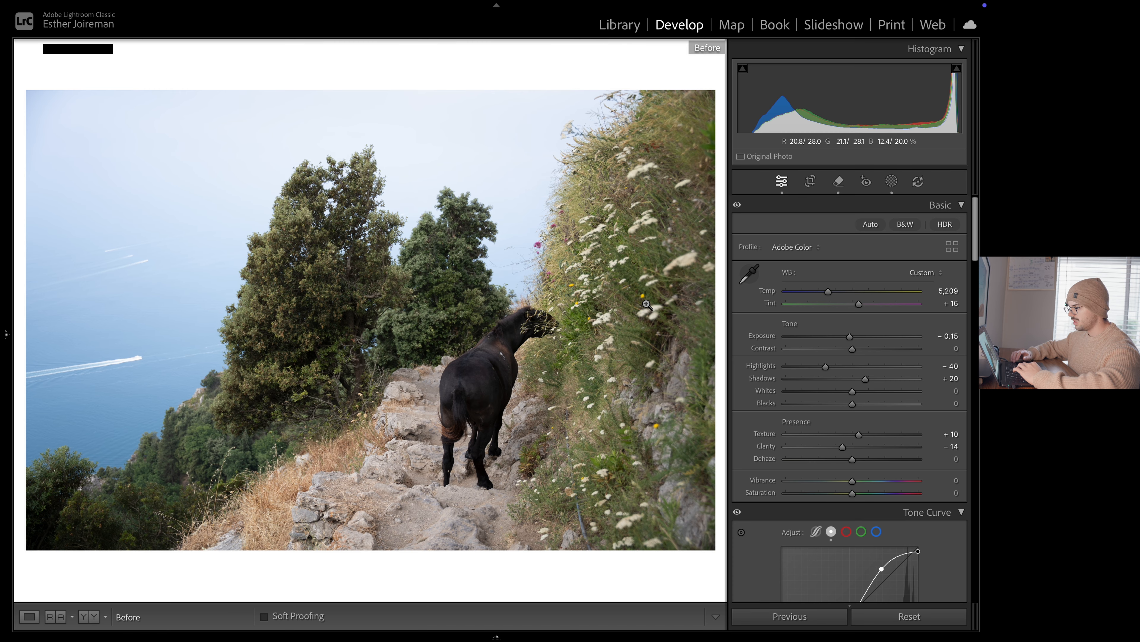
key("backslash")
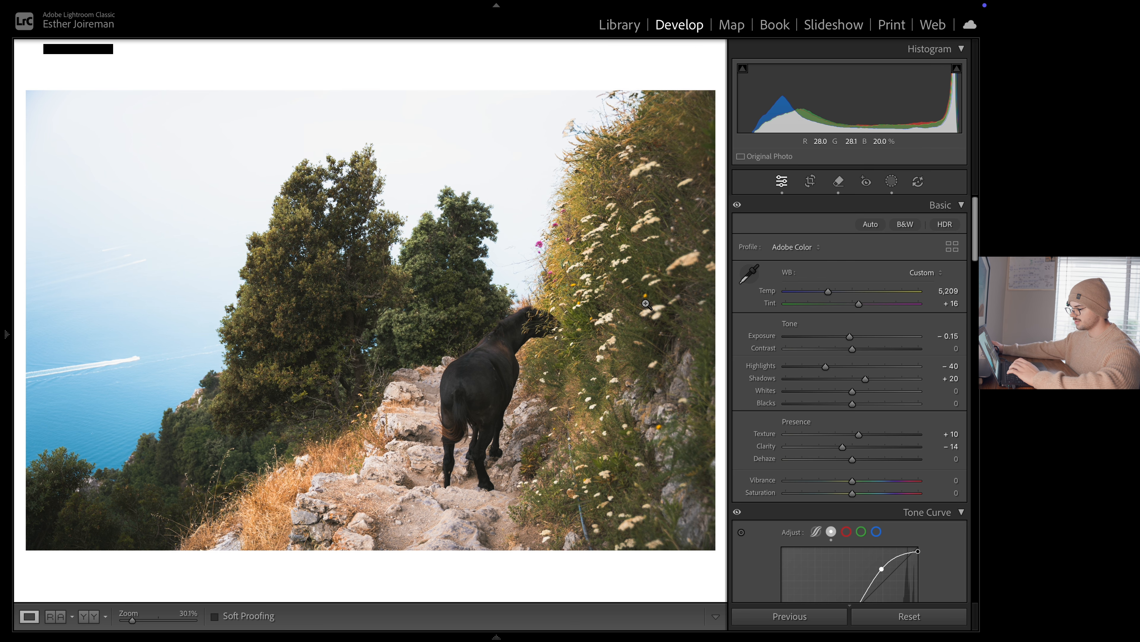
scroll(801, 384, "down", 5)
scroll(800, 384, "down", 20)
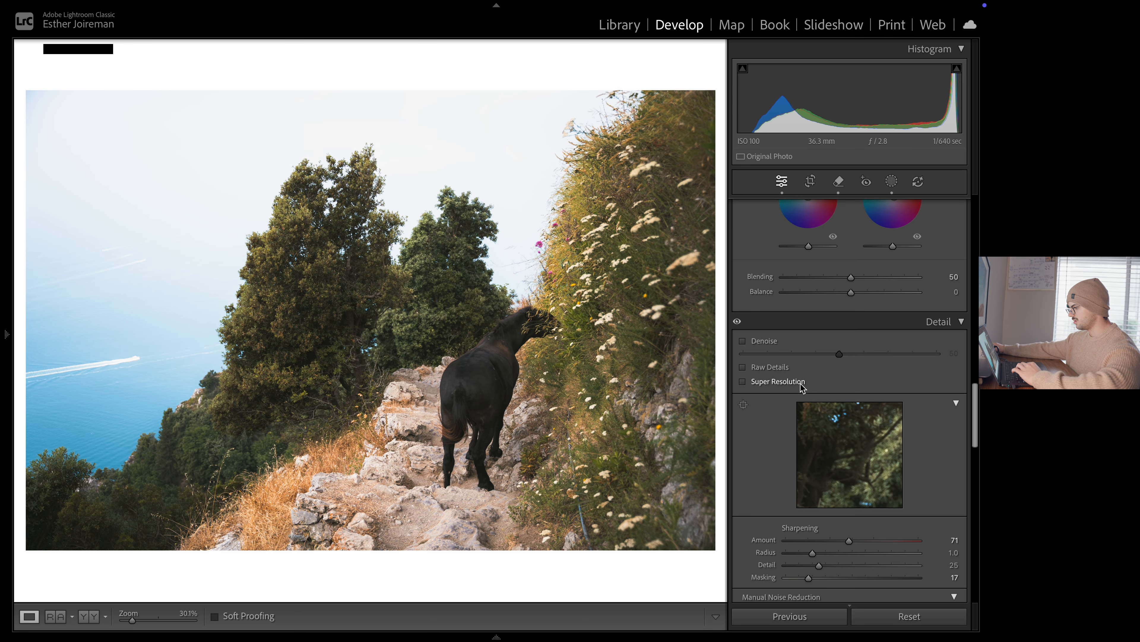
scroll(802, 387, "down", 15)
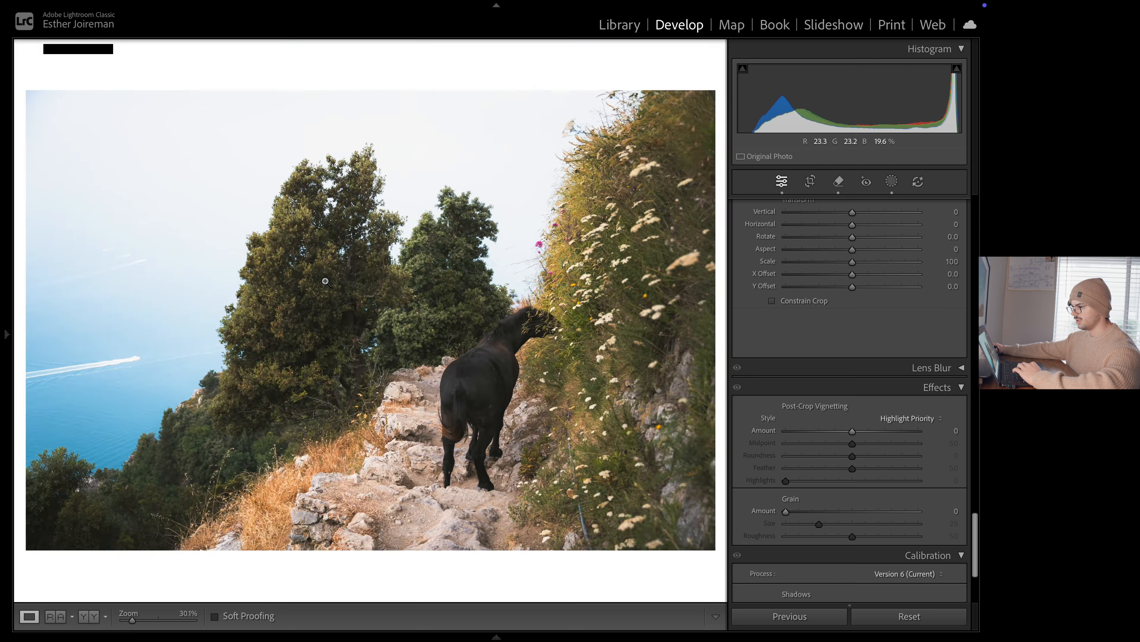
left_click(507, 270)
left_click(243, 215)
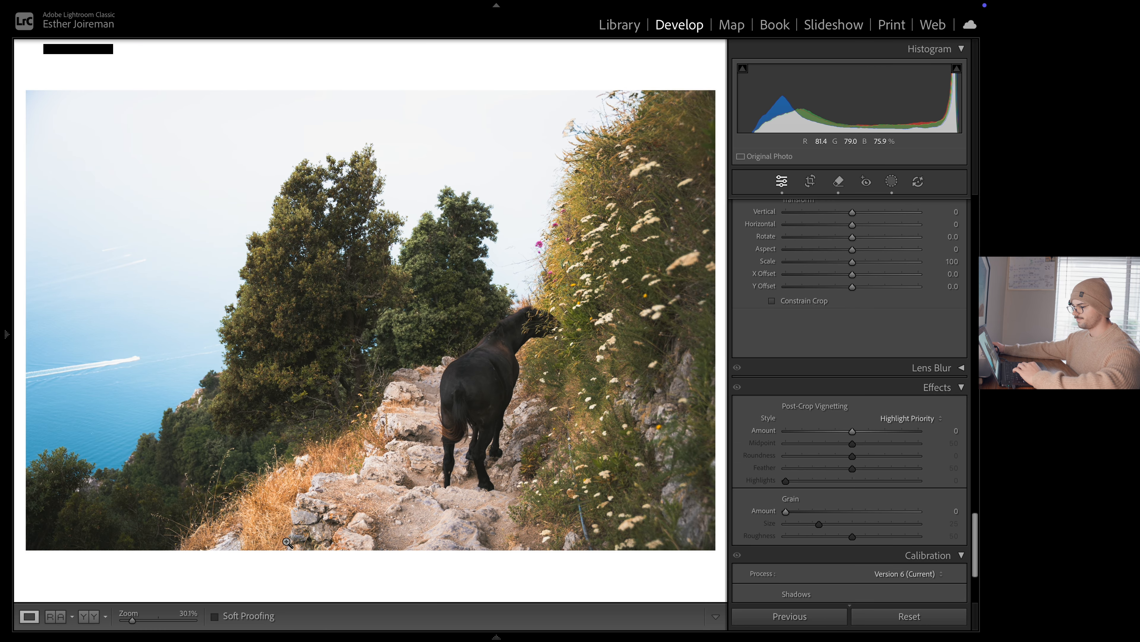
Add a small radial gradient mask just outside the photo's upper-left sky corner and set its exposure to 0.98
left_click_drag(133, 622, 130, 622)
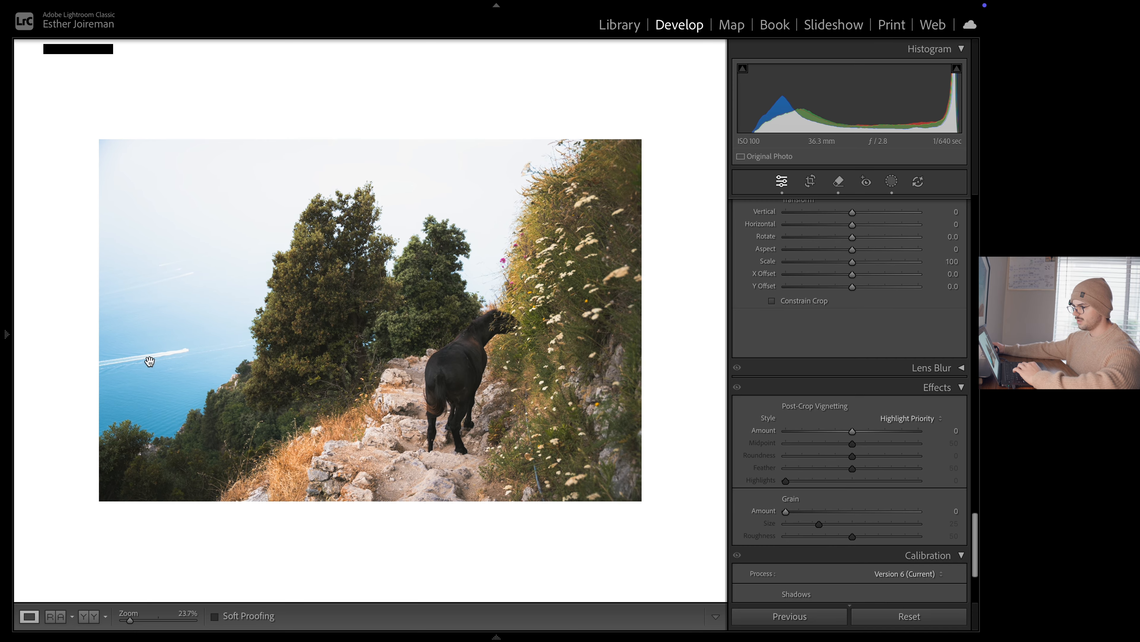
left_click(892, 183)
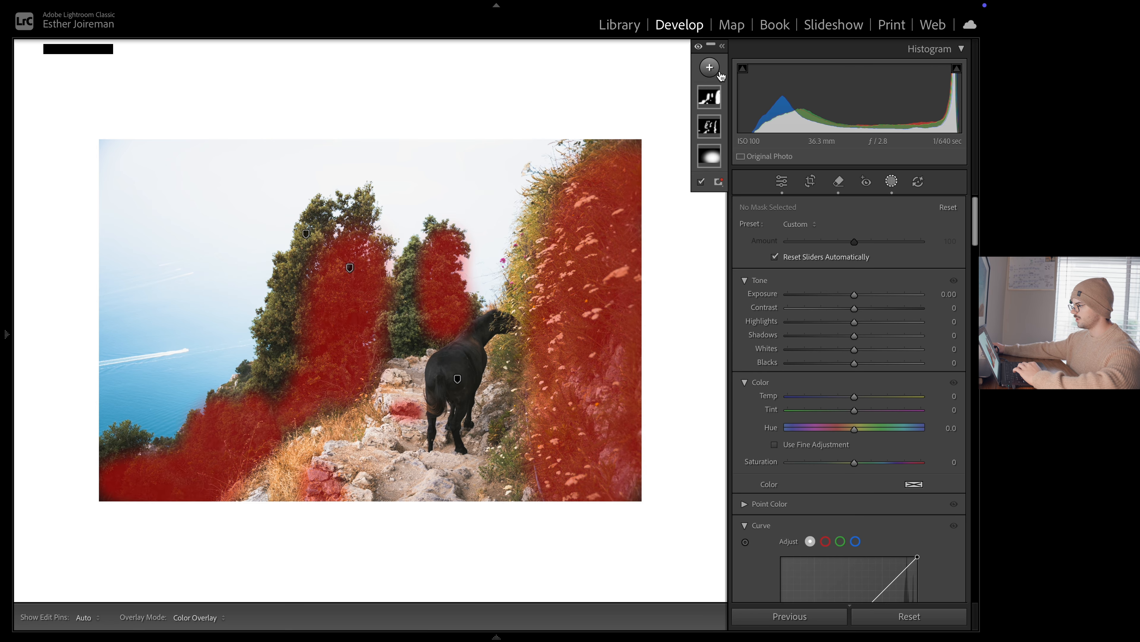
left_click(710, 67)
left_click(743, 244)
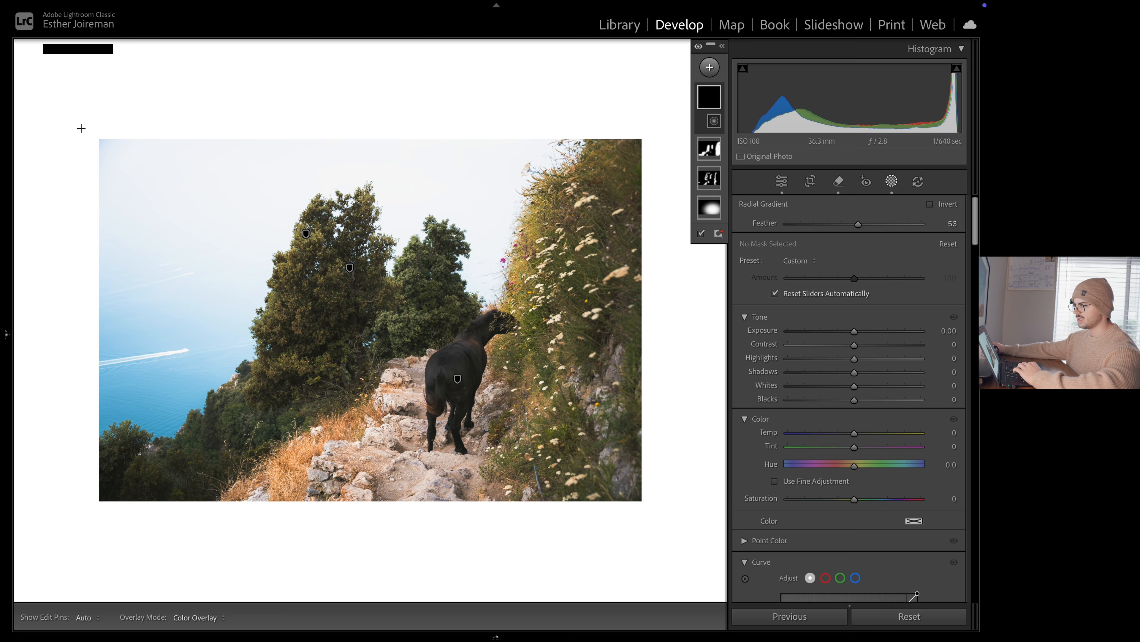
left_click_drag(81, 128, 148, 195)
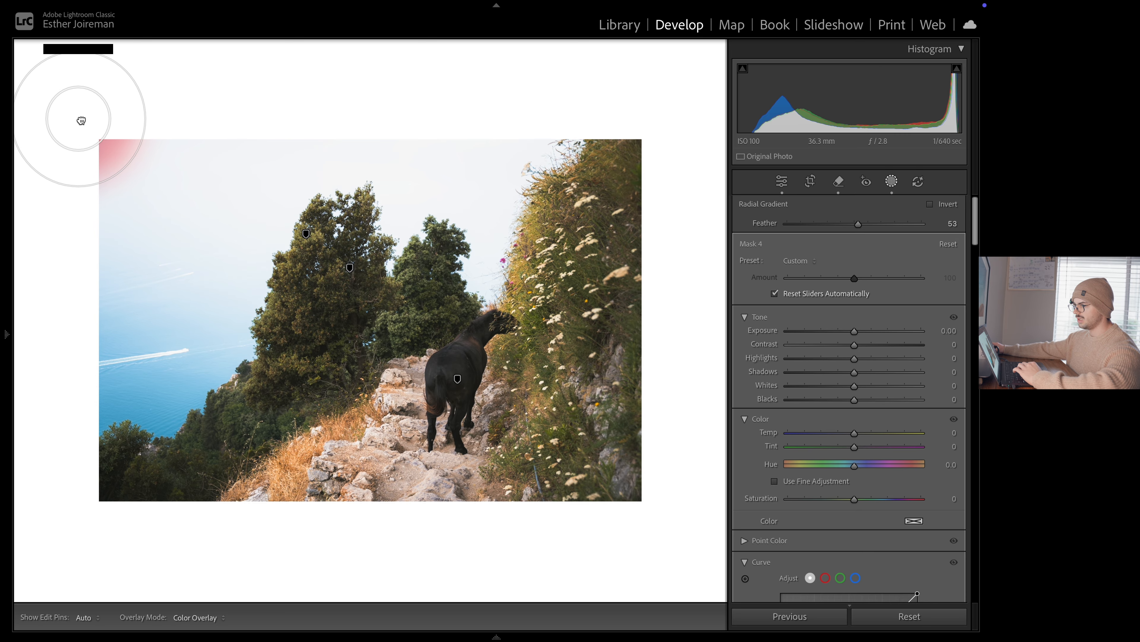
left_click_drag(855, 331, 870, 332)
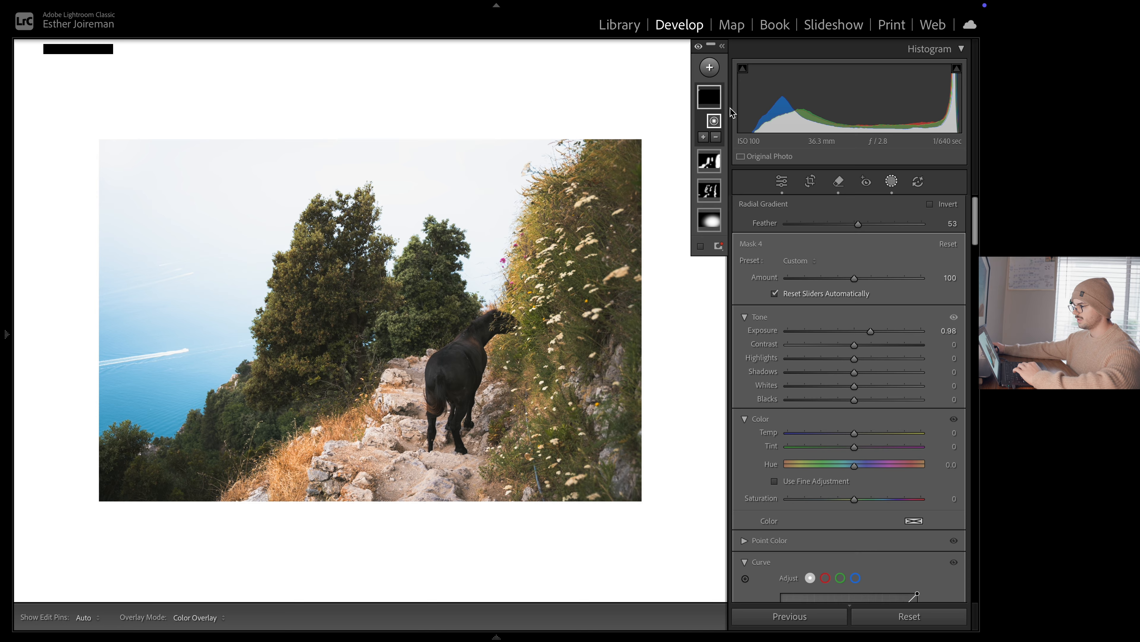
Shift the corner radial gradient slightly inward over the sky, set its exposure to 0.74 and leave masking
left_click(722, 46)
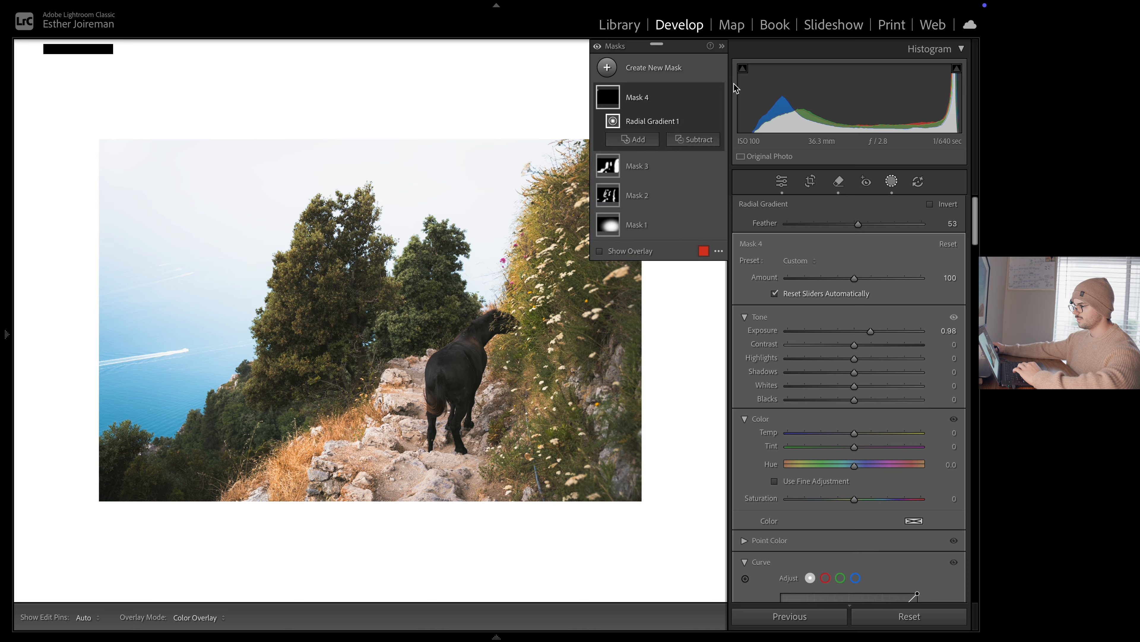
left_click(719, 97)
left_click(720, 97)
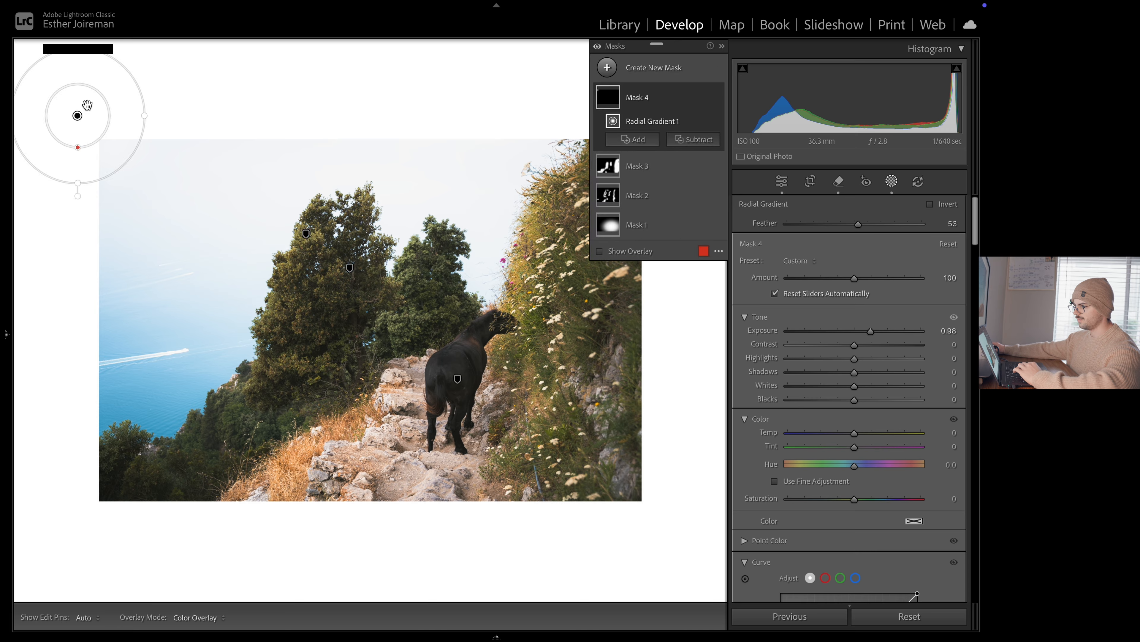
left_click_drag(84, 113, 96, 126)
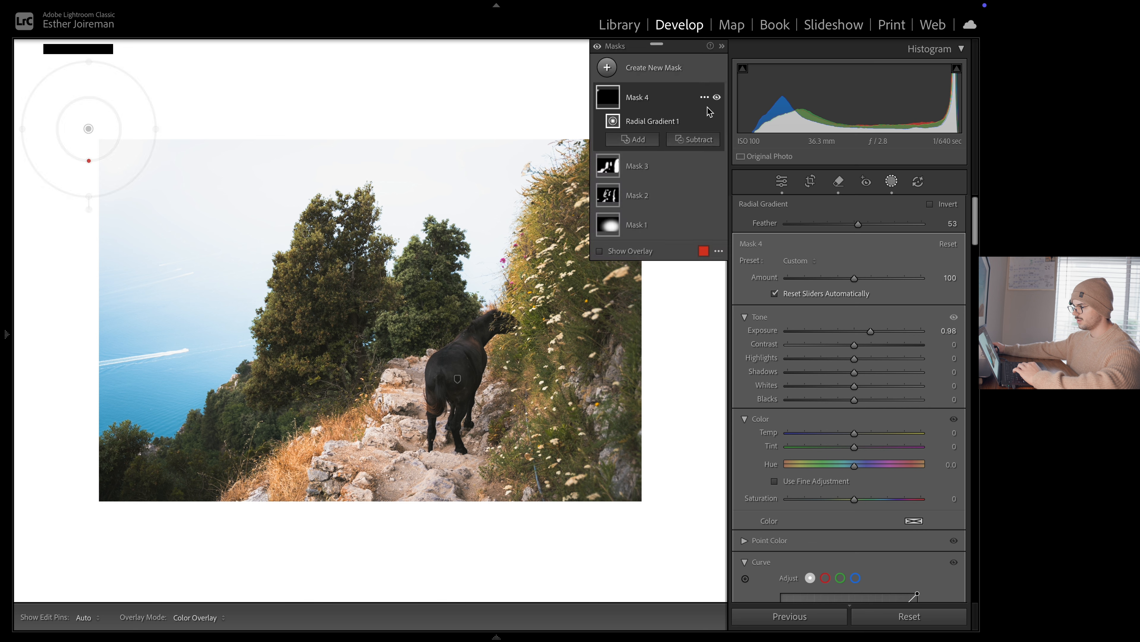
left_click(718, 99)
left_click(719, 99)
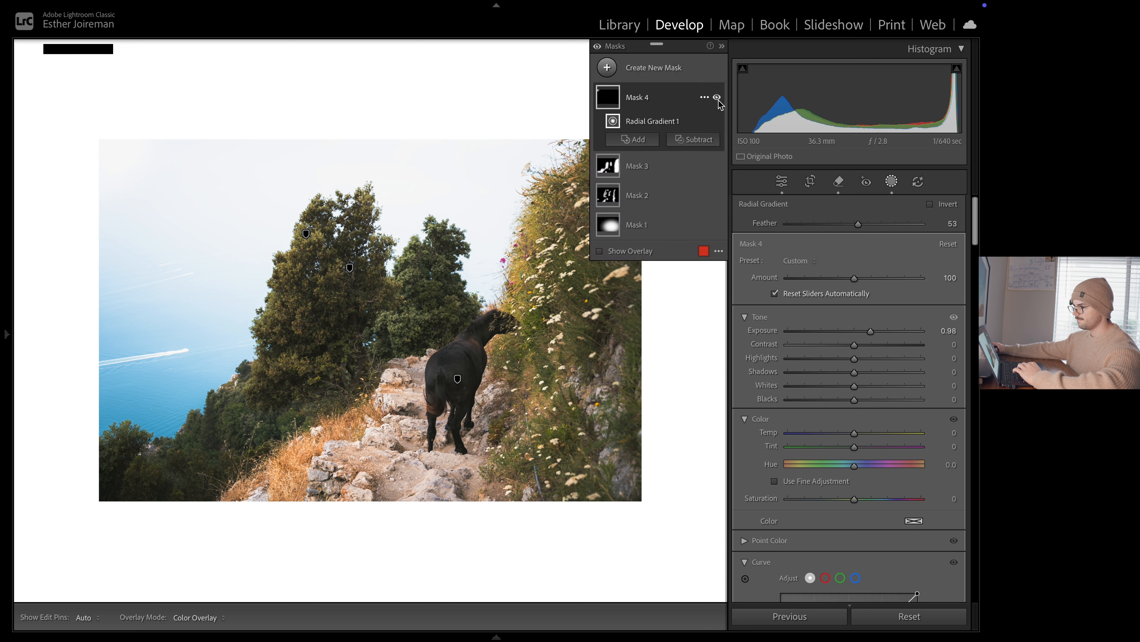
left_click_drag(871, 332, 867, 337)
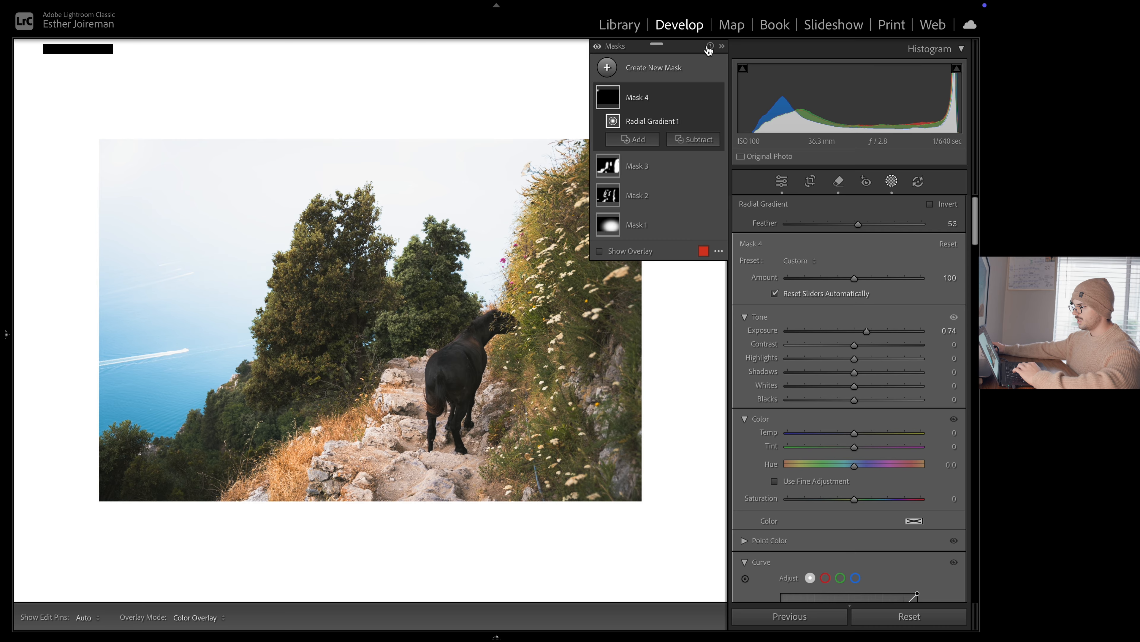
left_click(723, 47)
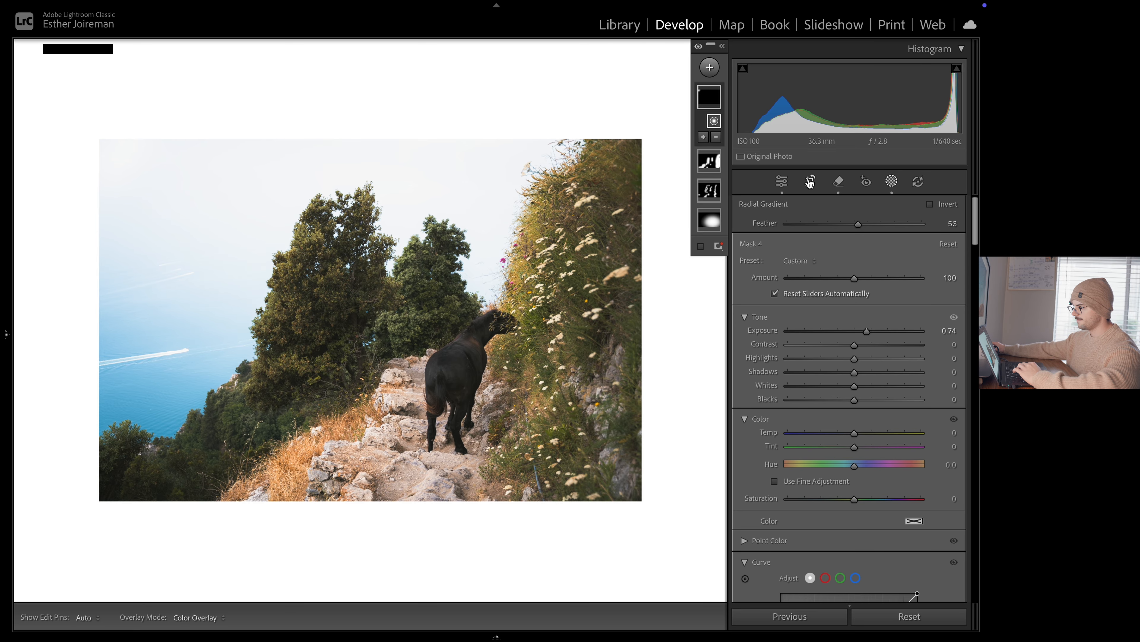
left_click(782, 182)
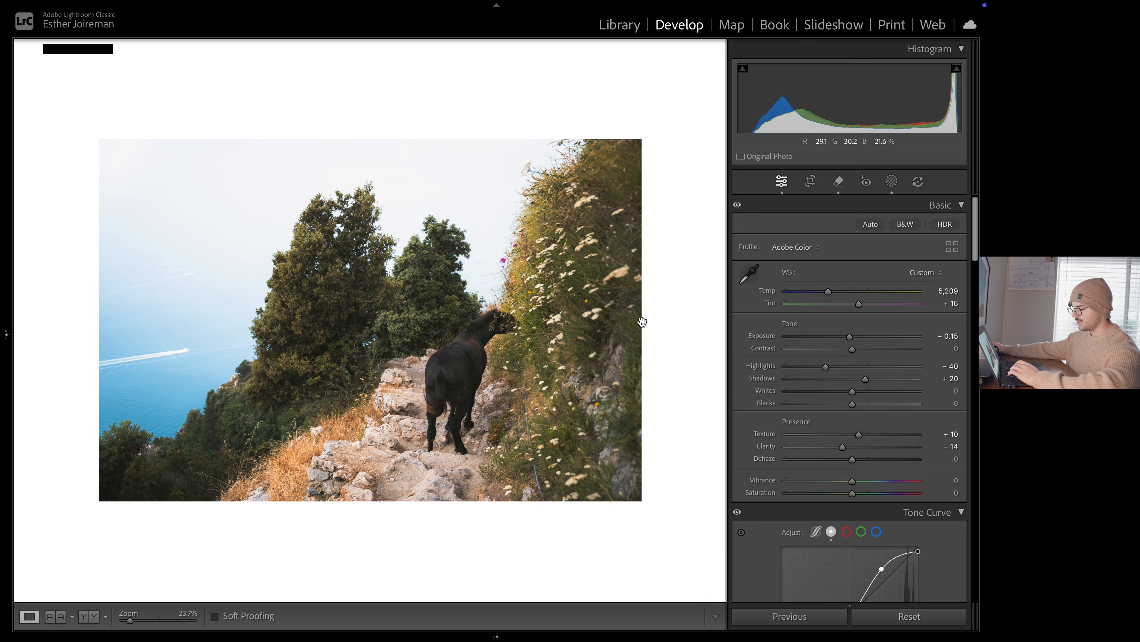
Try a 1 x 2 crop on the cliff path photo, shifting the image upward within the frame, and apply it
key("r")
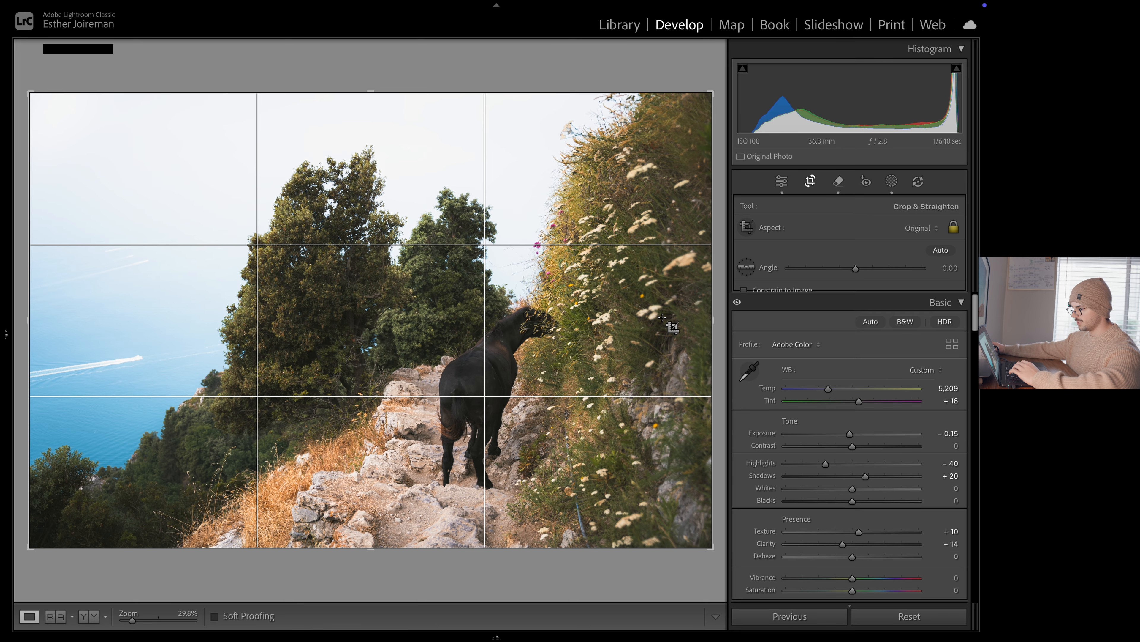
left_click(925, 229)
left_click(779, 409)
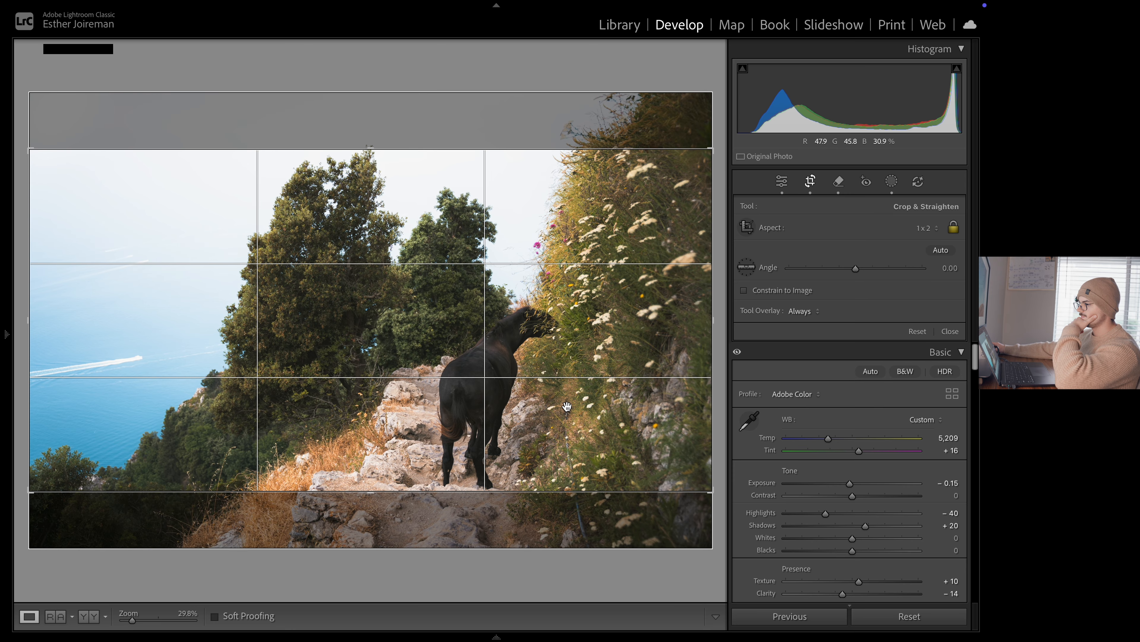
left_click_drag(576, 399, 575, 364)
key("Return")
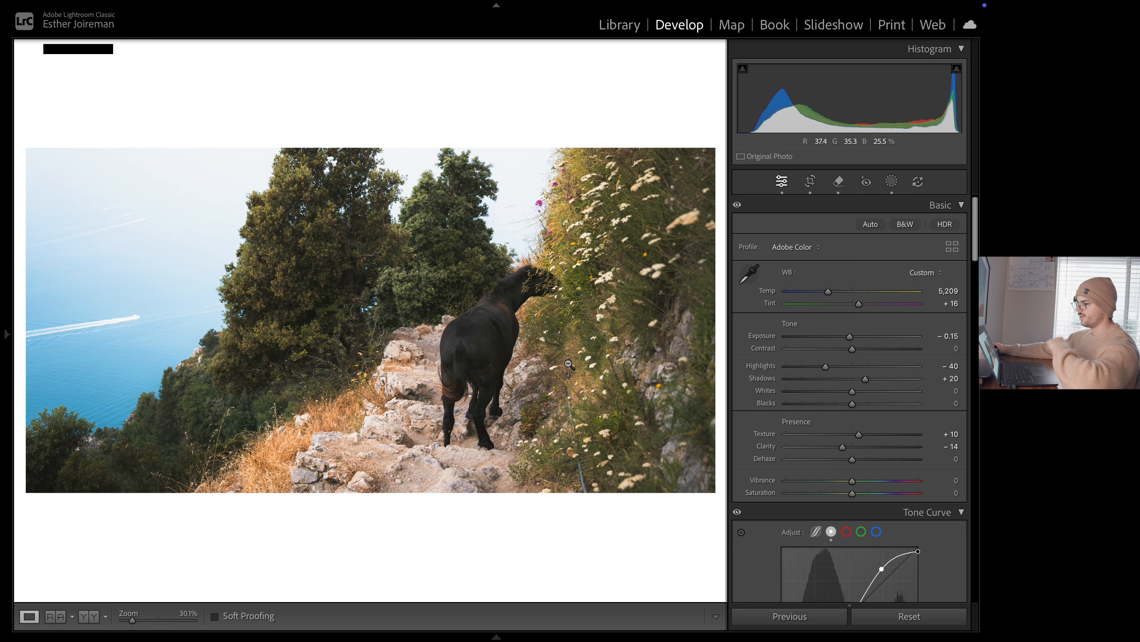
Reopen the crop, shift the image back down in the frame and restore the Original aspect ratio
key("r")
left_click_drag(437, 317, 432, 357)
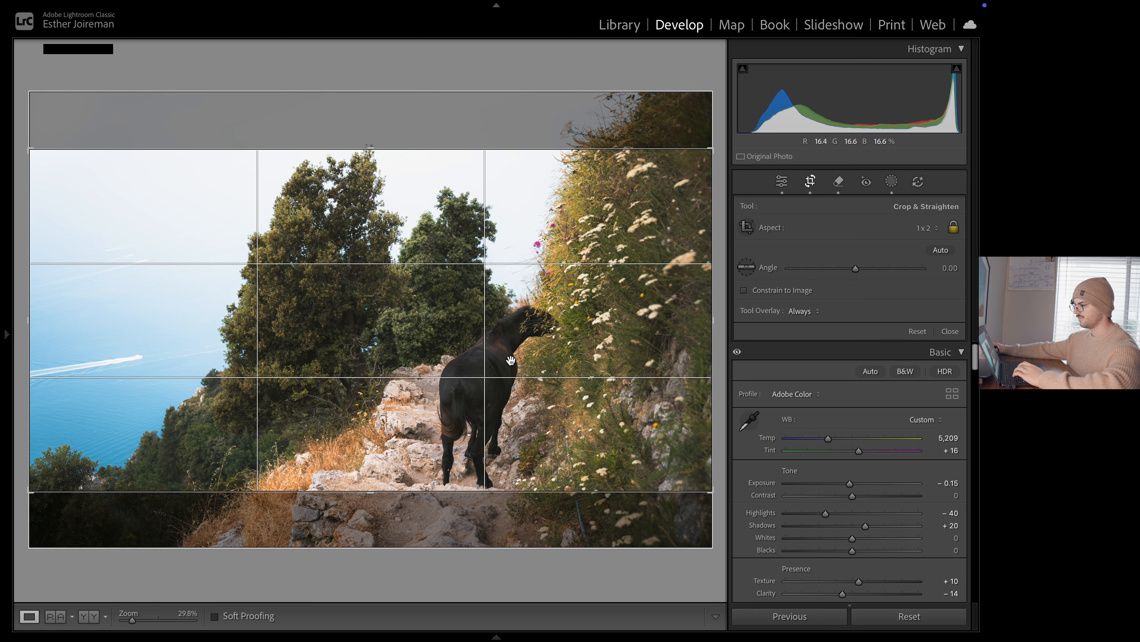
left_click(929, 230)
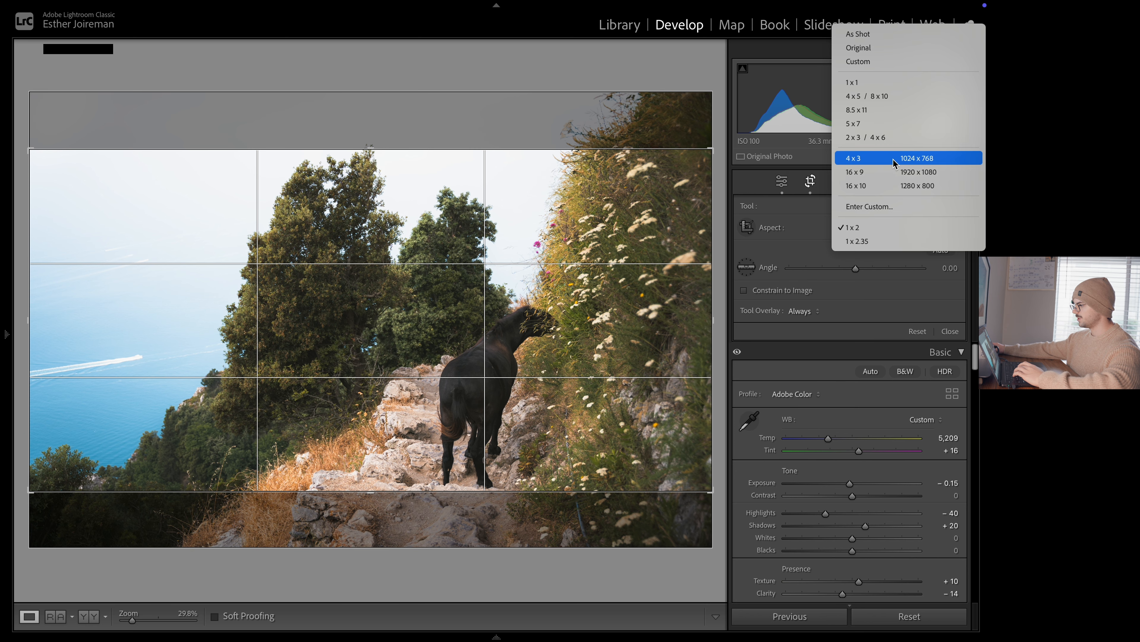
left_click(873, 49)
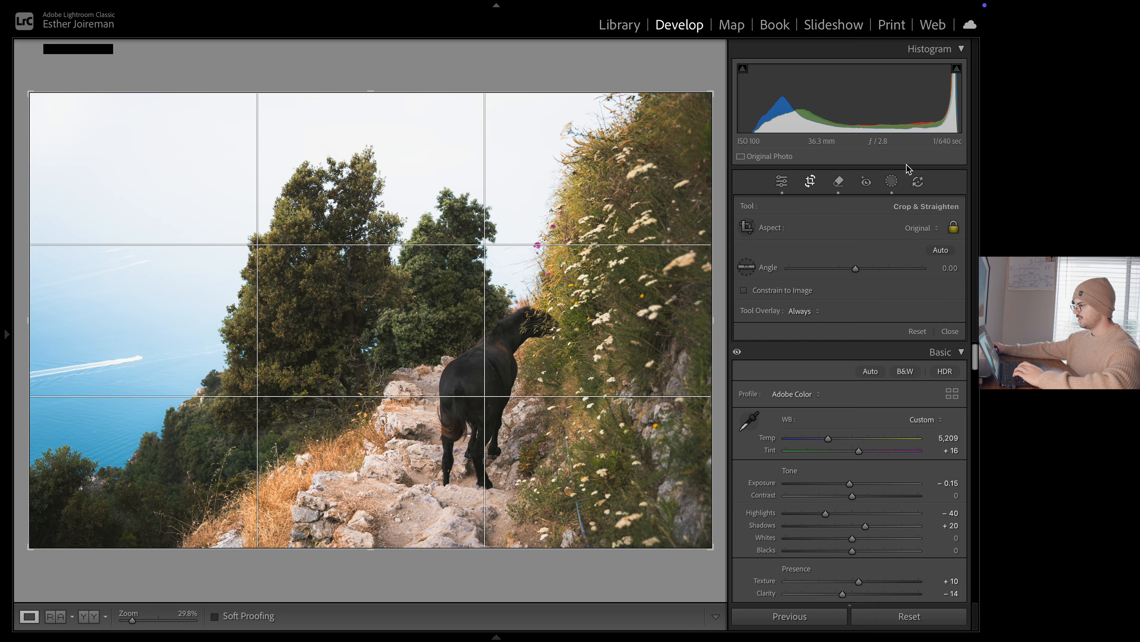
Try a 1 x 1 crop with the horse and path framed by shifting the image to the left, and apply it
left_click(921, 228)
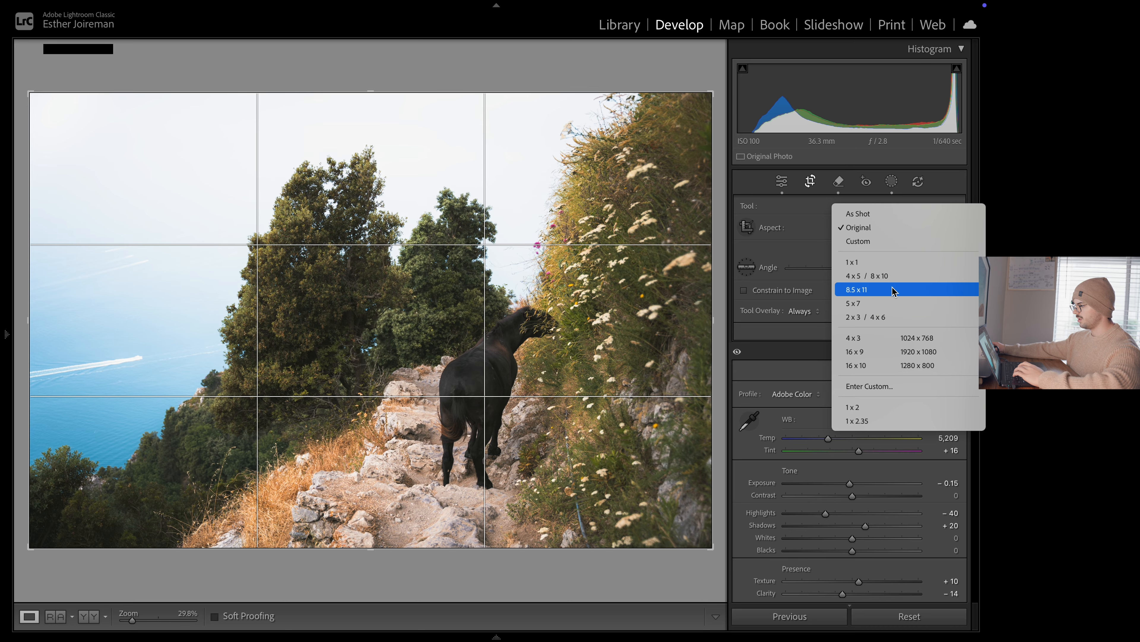
left_click(880, 262)
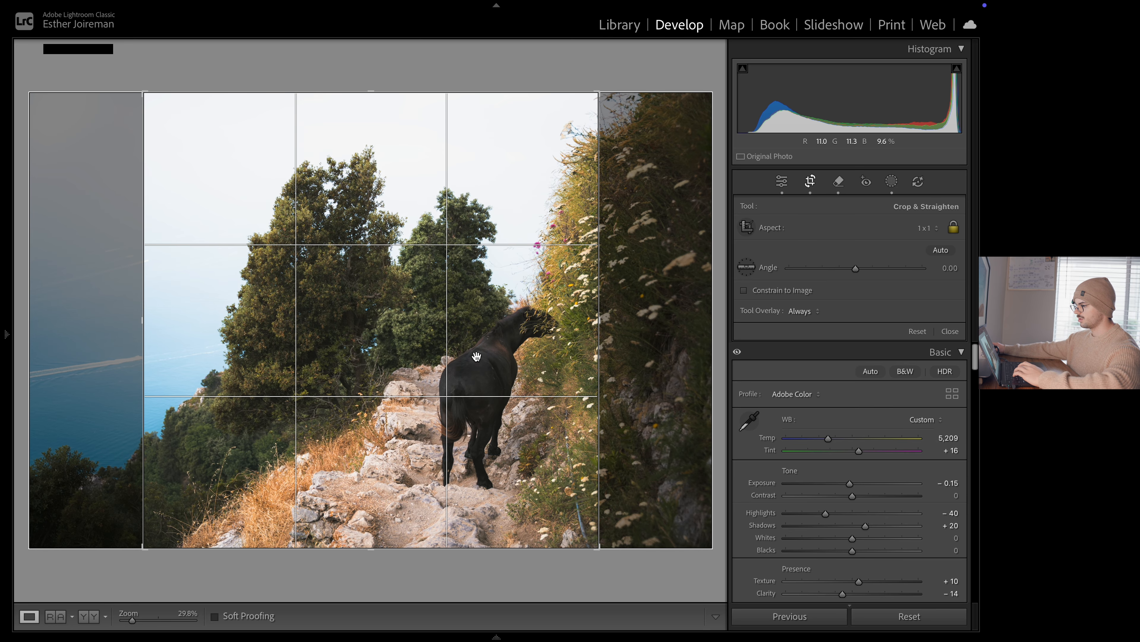
left_click_drag(477, 356, 430, 352)
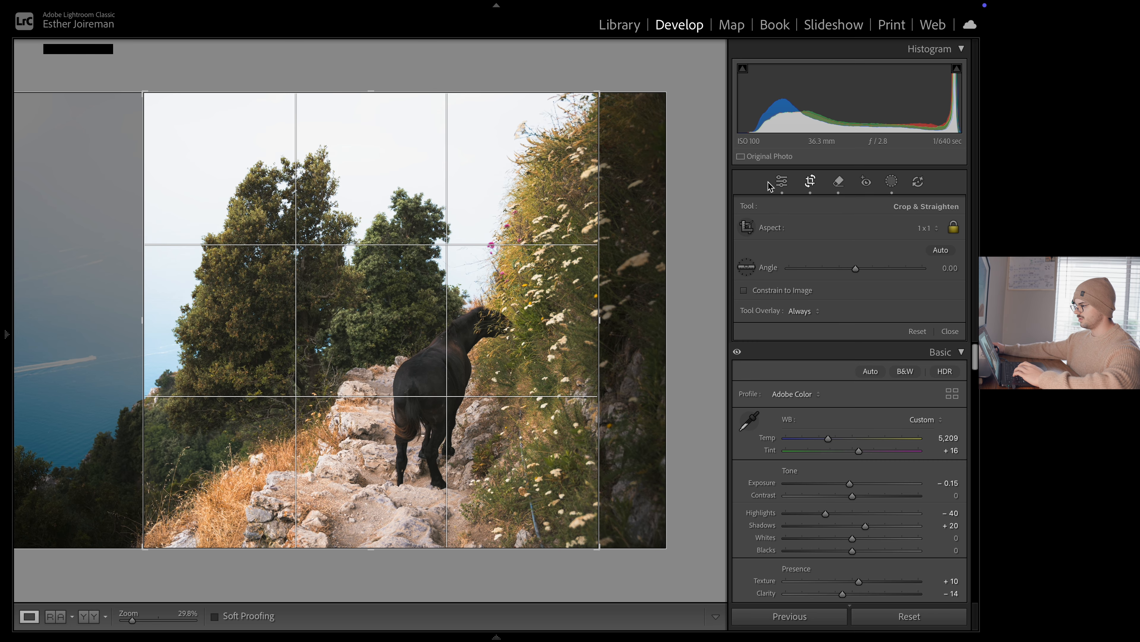
left_click(781, 182)
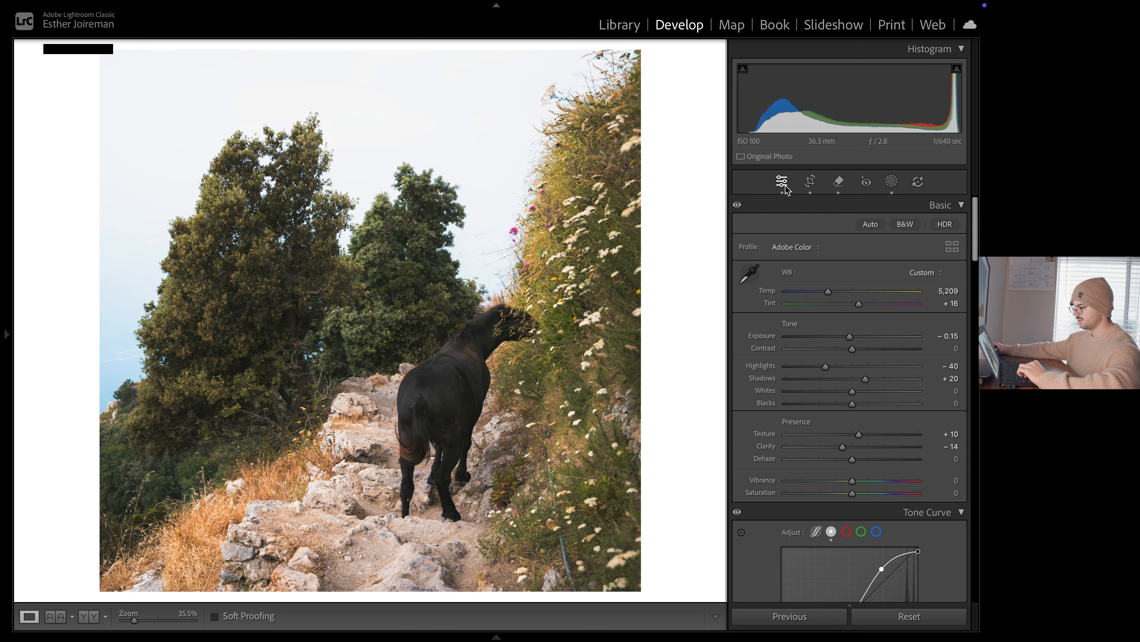
Undo the square crop and its repositioning
key("x")
key("ctrl+z")
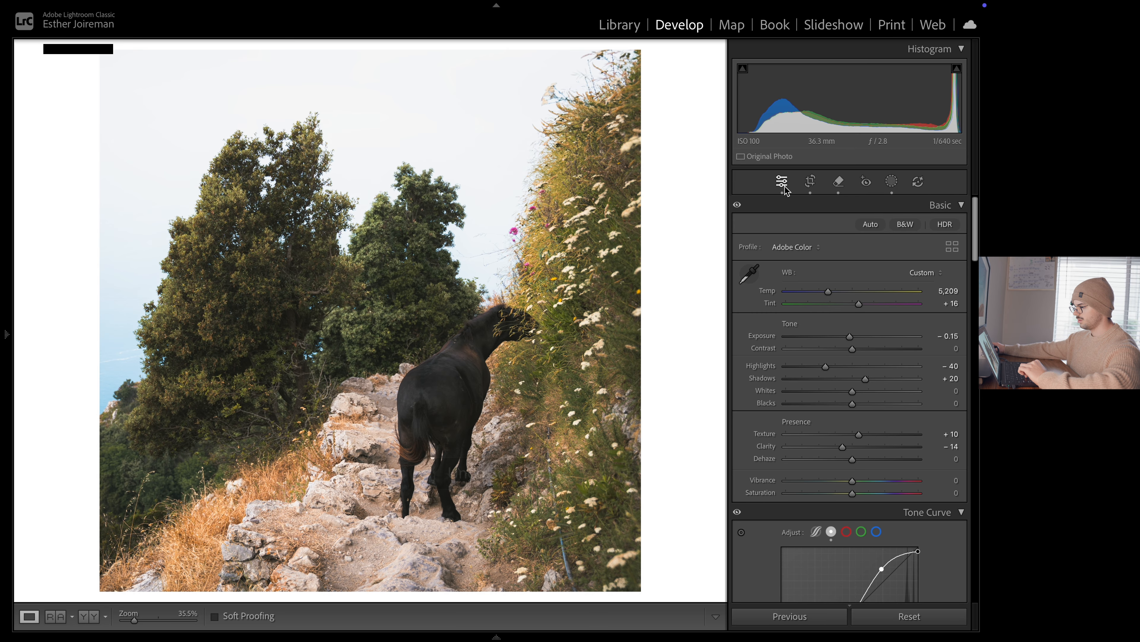
key("ctrl+z")
key("ctrl+z")
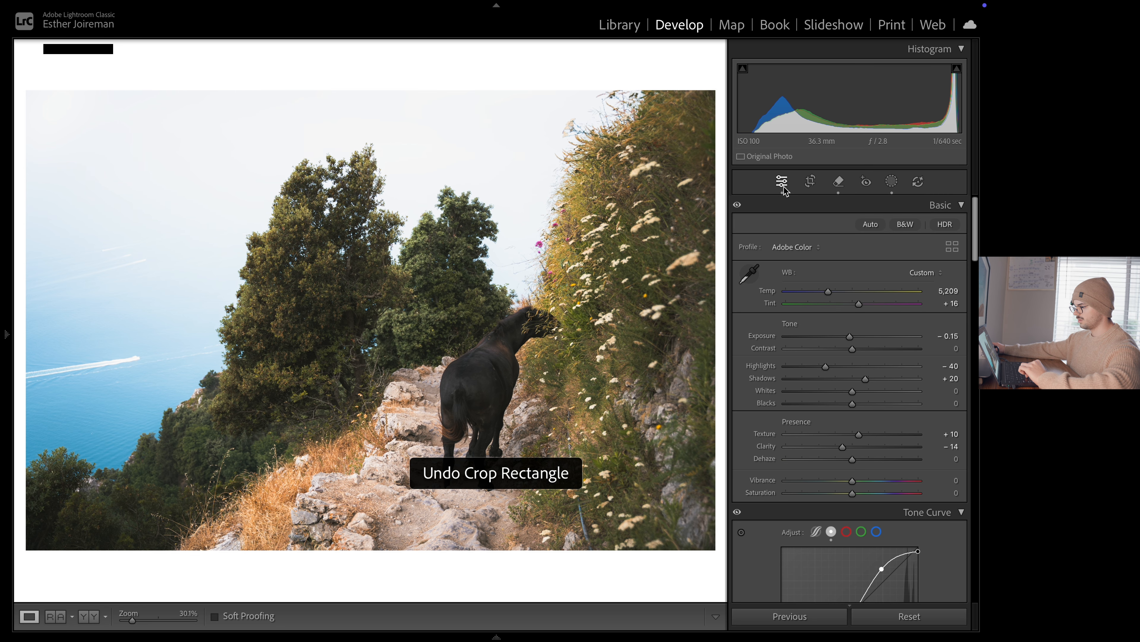
Crop the photo very slightly inward from its edges at the Original aspect ratio and nudge the image upward
key("r")
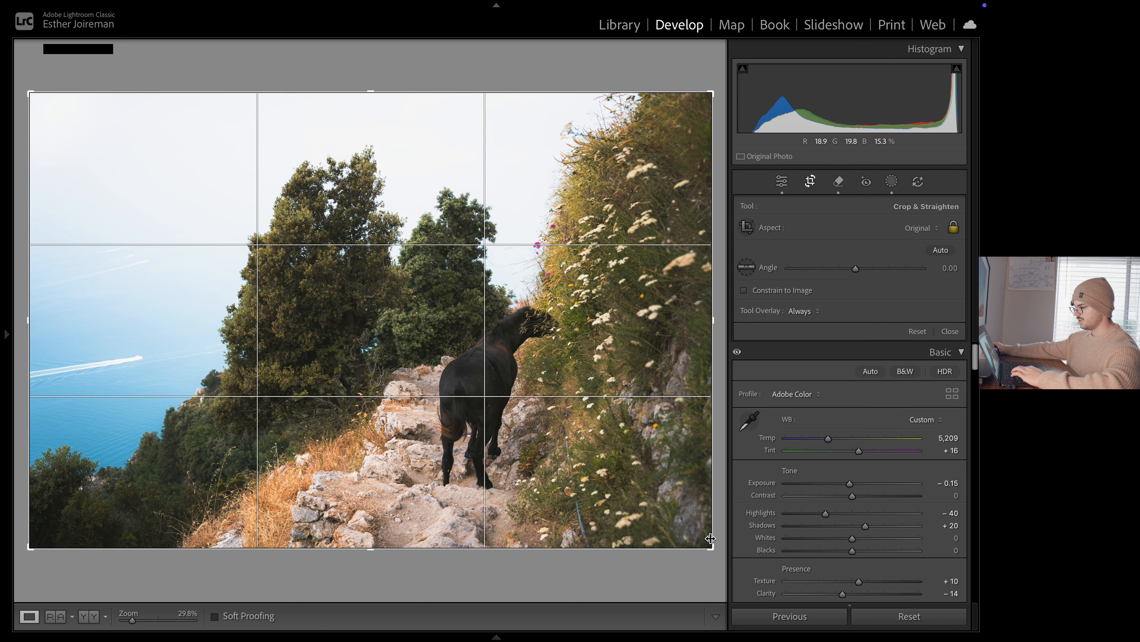
left_click_drag(712, 551, 710, 549)
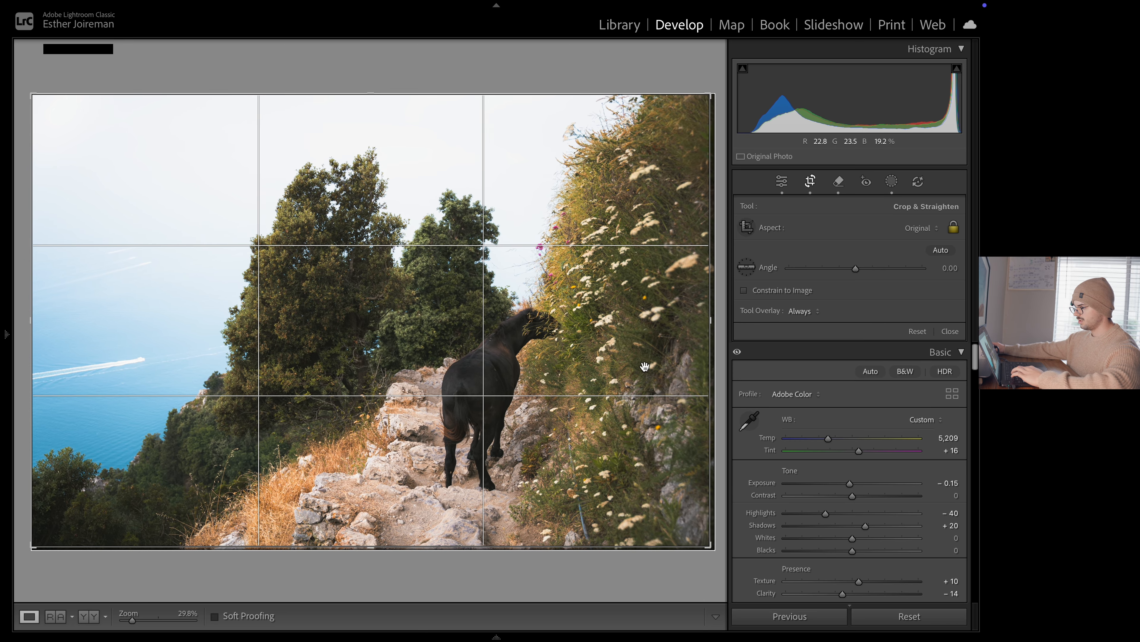
left_click_drag(622, 330, 623, 309)
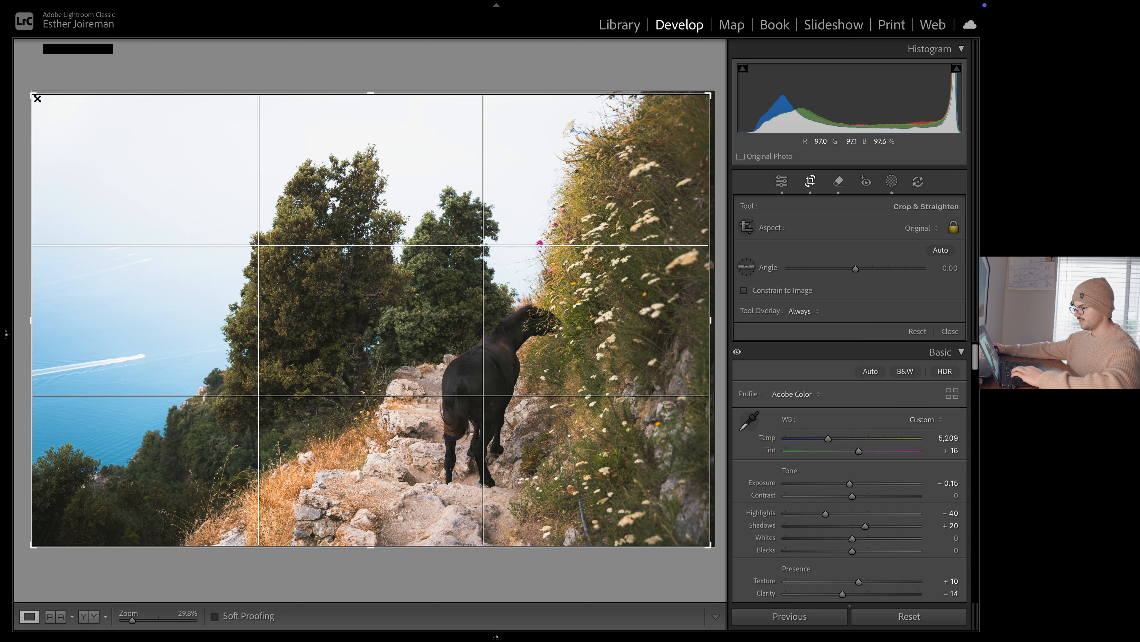
left_click_drag(37, 99, 38, 101)
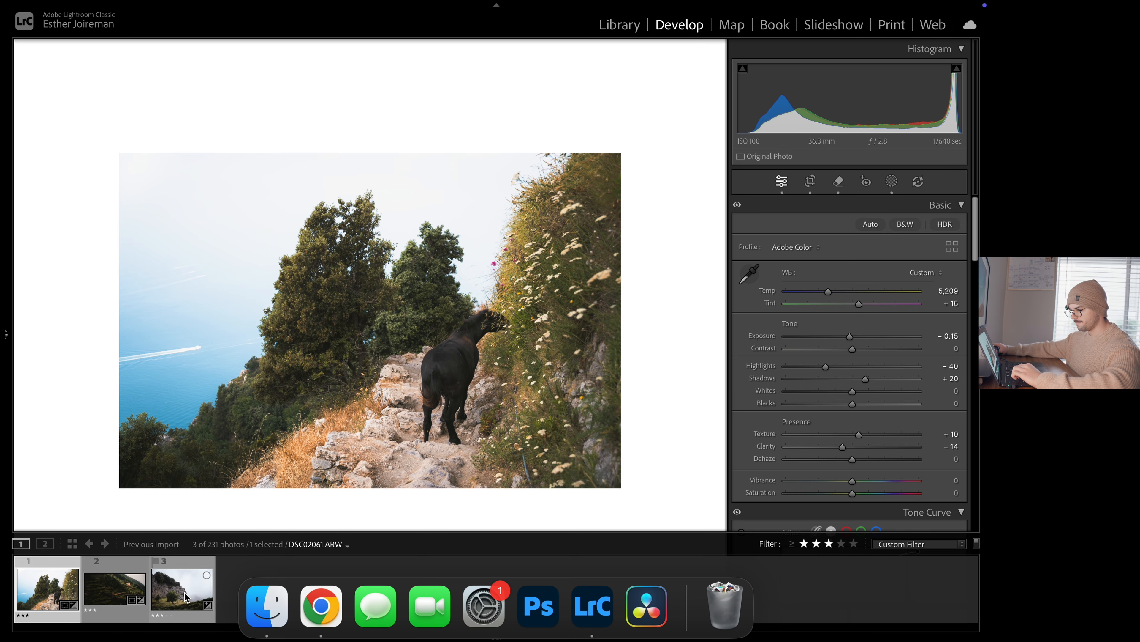
Review the edited rocky cliff and terraced hillside photos one after another with the interface panels hidden
left_click(181, 584)
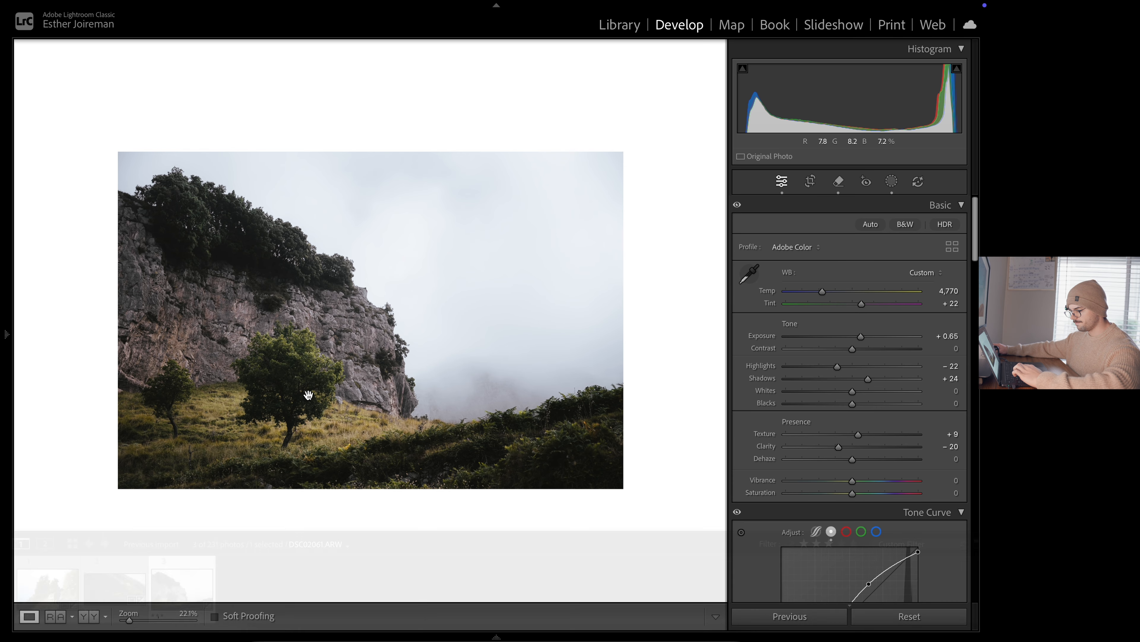
key("shift+Tab")
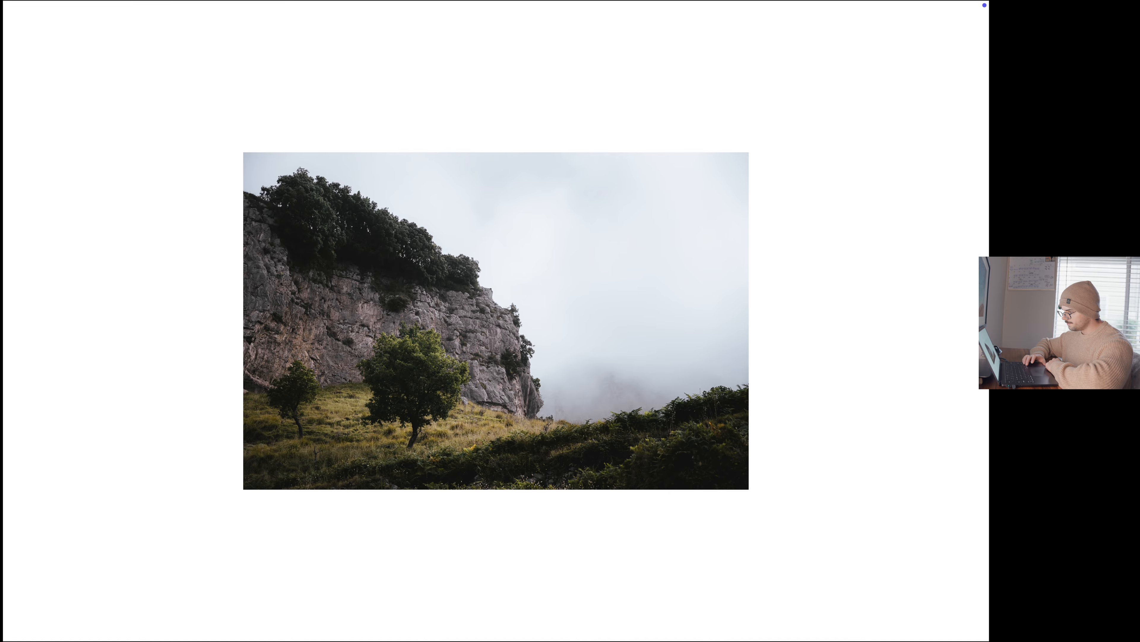
key("Right")
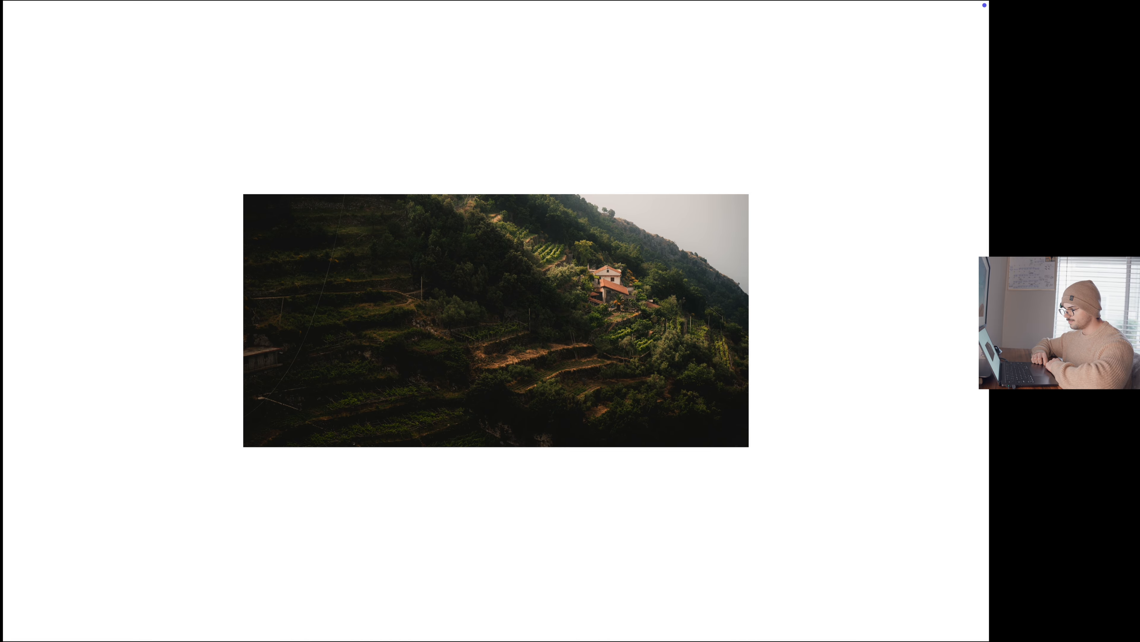